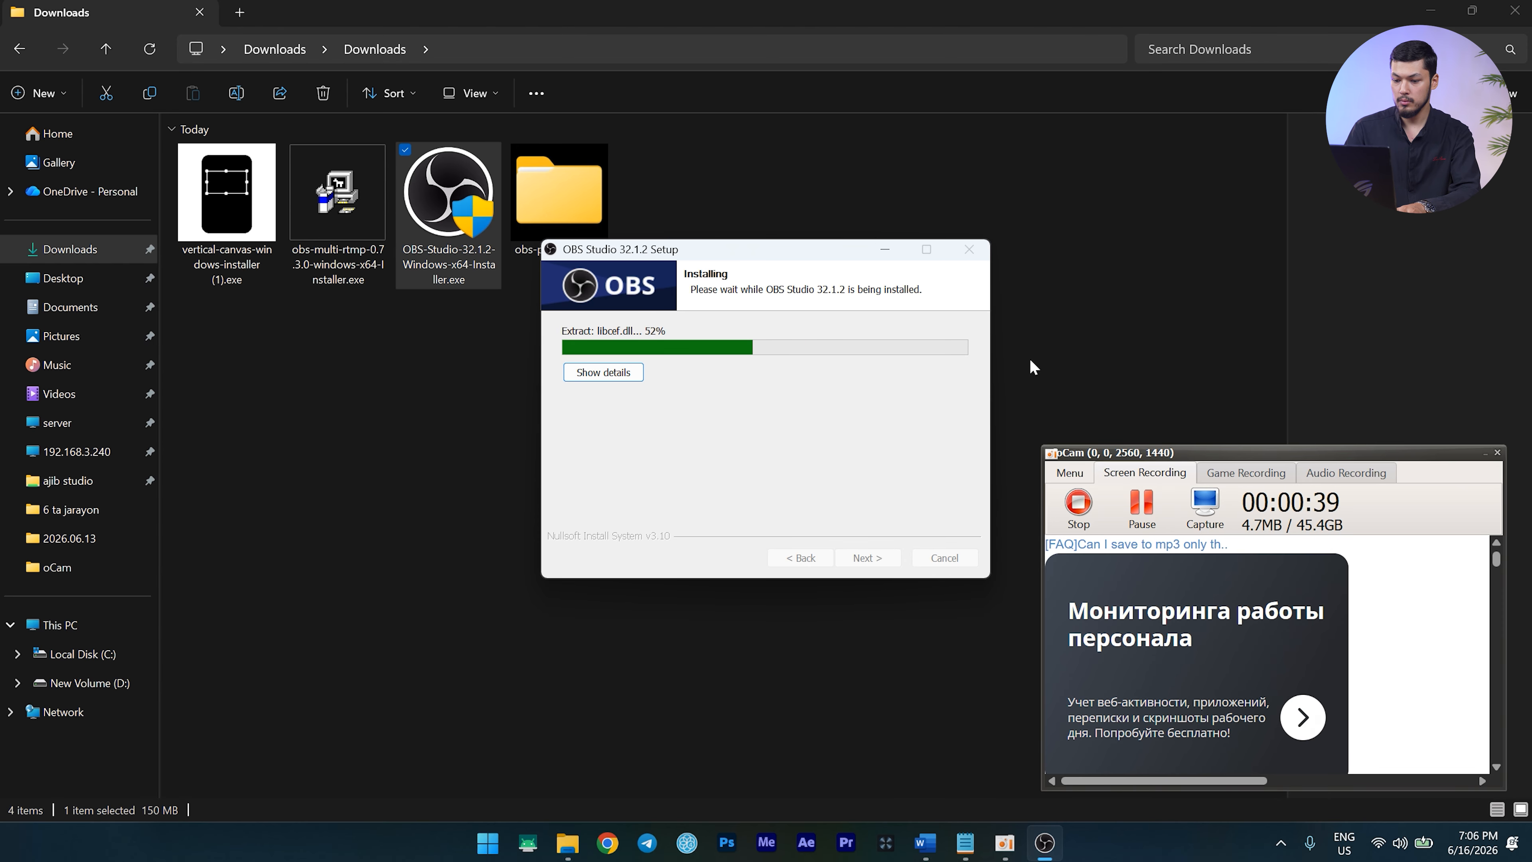
Finish the OBS Studio 32.1.2 setup with launching enabled, and dismiss the Auto-Configuration Wizard
{"action": "left_click", "coordinate": [1163, 336]}
{"action": "key", "text": "alt+Tab"}
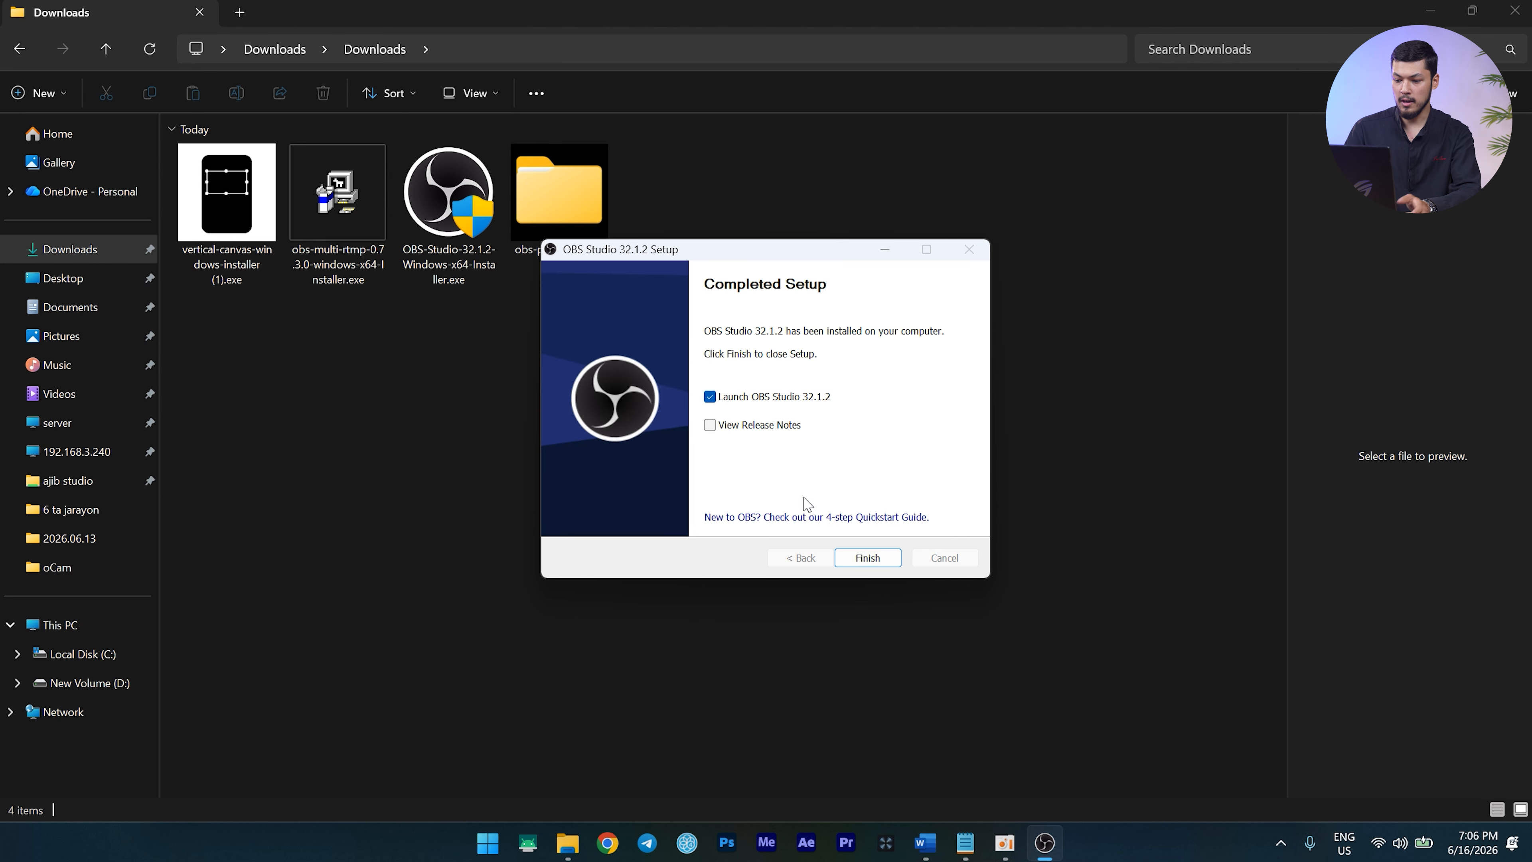
{"action": "left_click", "coordinate": [866, 558]}
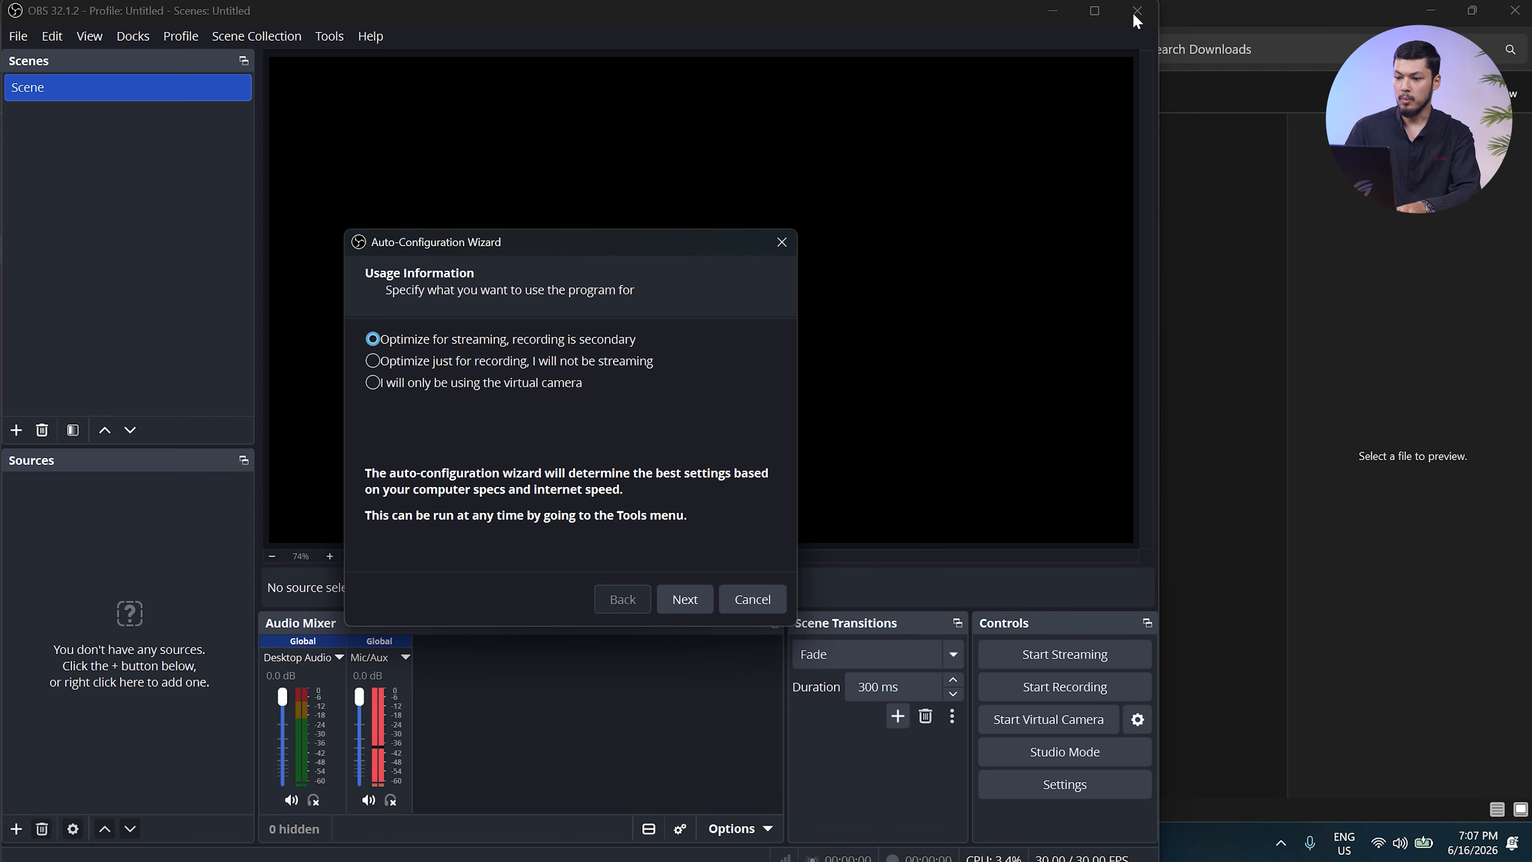
{"action": "left_click", "coordinate": [740, 604]}
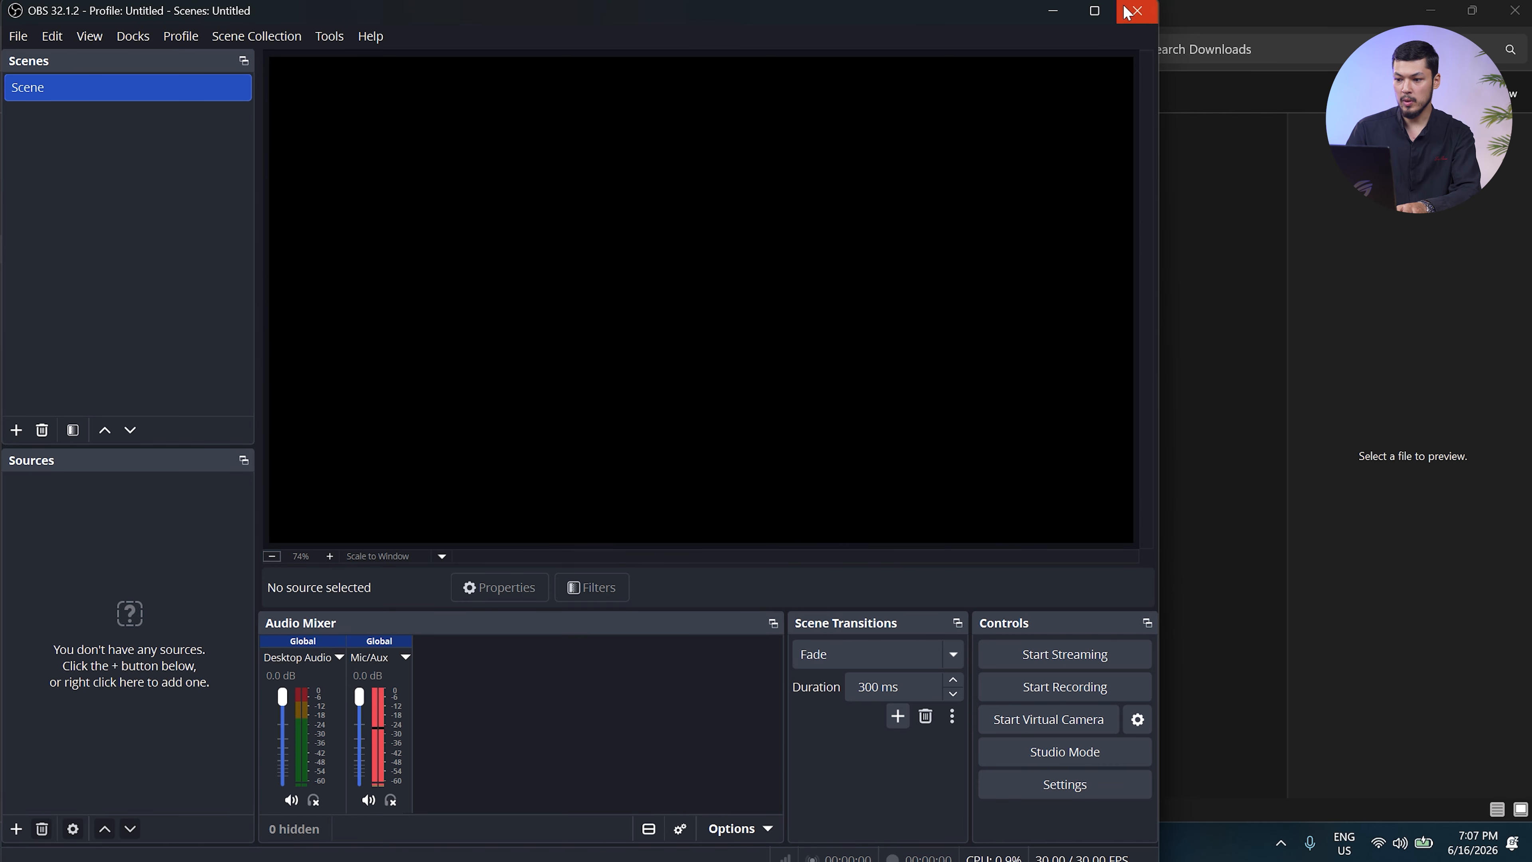
Maximize the window, enable Studio Mode, and dock Sources and Scenes in the row beside the Audio Mixer
{"action": "left_click", "coordinate": [1094, 10]}
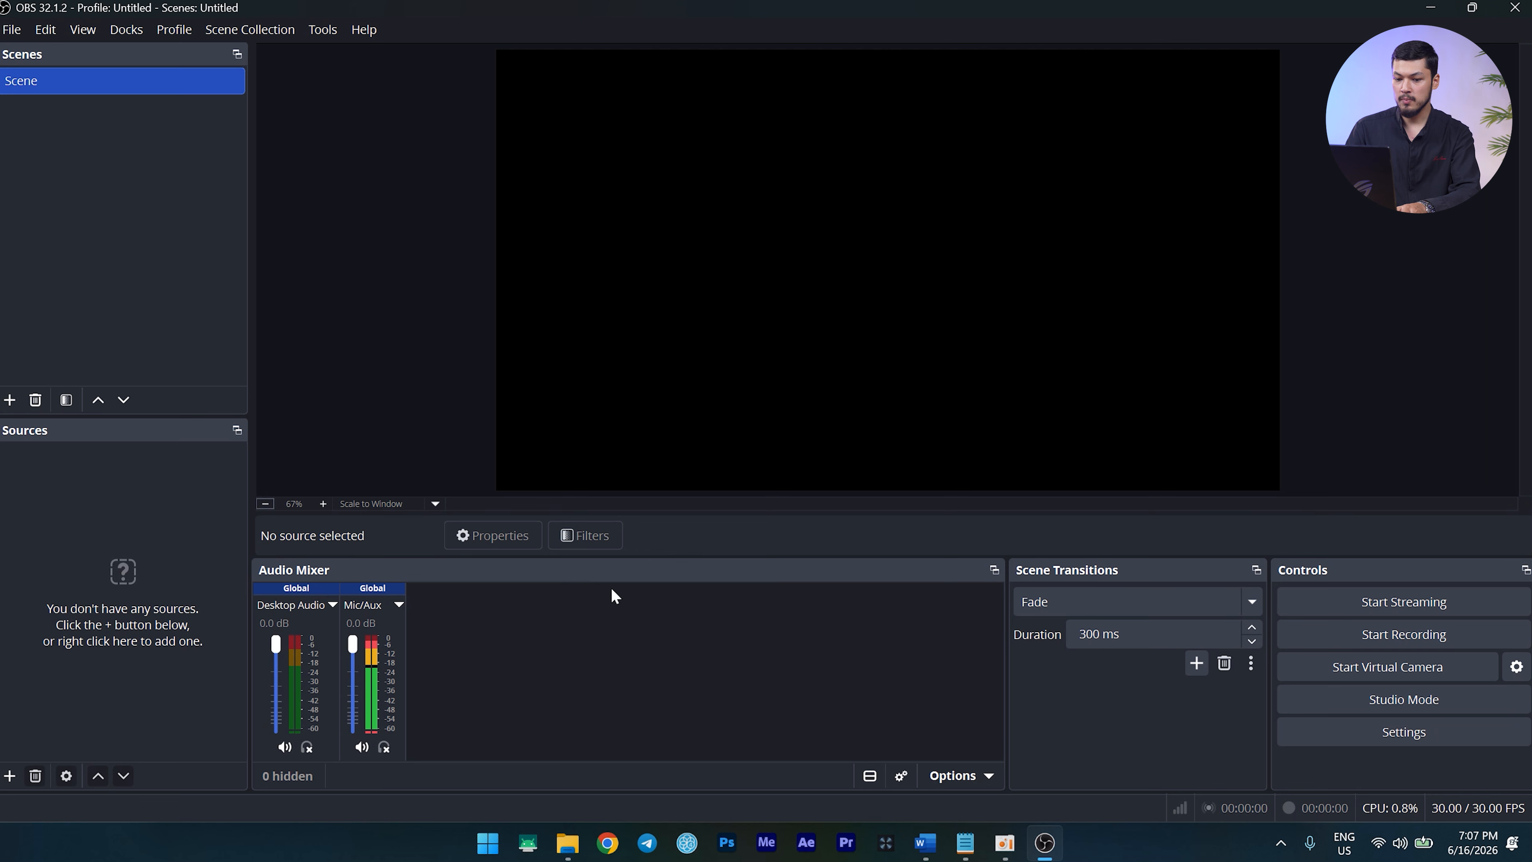
{"action": "left_click", "coordinate": [1355, 700]}
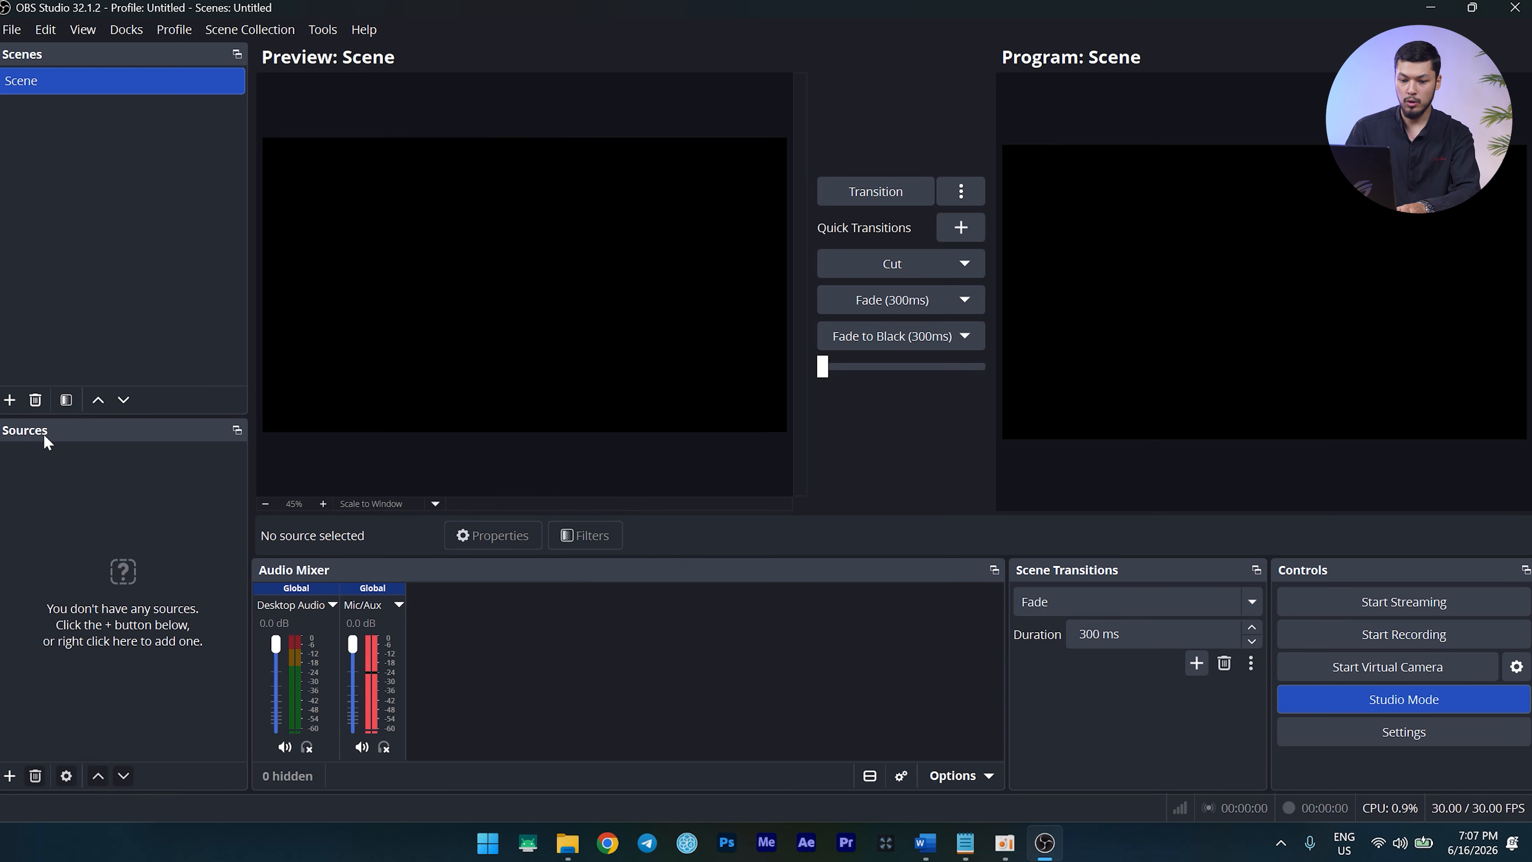
{"action": "left_click_drag", "start_coordinate": [47, 442], "coordinate": [302, 591]}
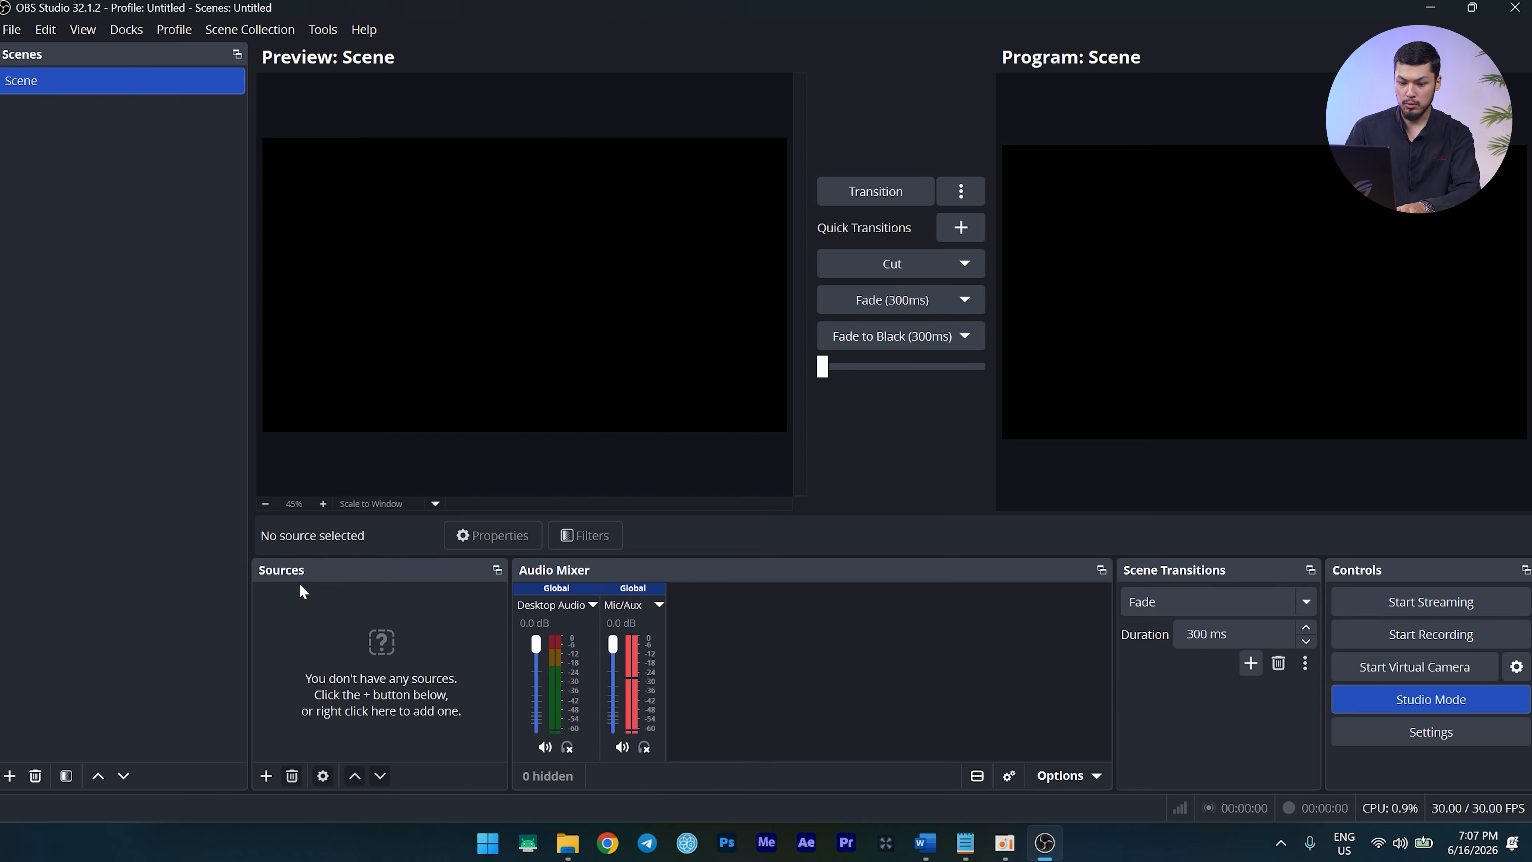
{"action": "left_click_drag", "start_coordinate": [33, 63], "coordinate": [27, 592]}
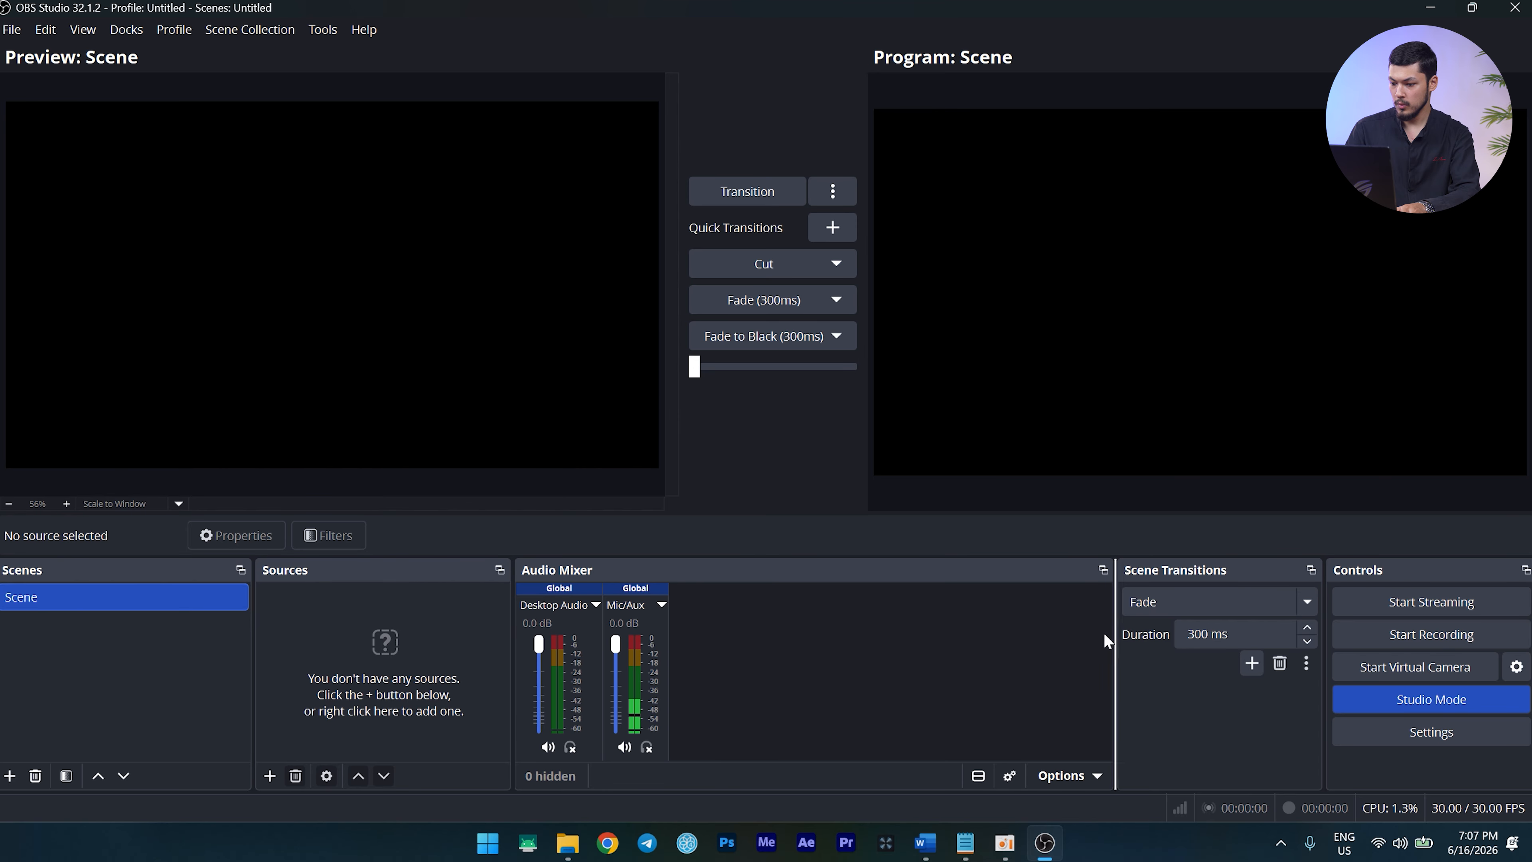
Switch the output mode to Advanced and set the streaming video encoder to NVIDIA NVENC H.264
{"action": "left_click", "coordinate": [1432, 738]}
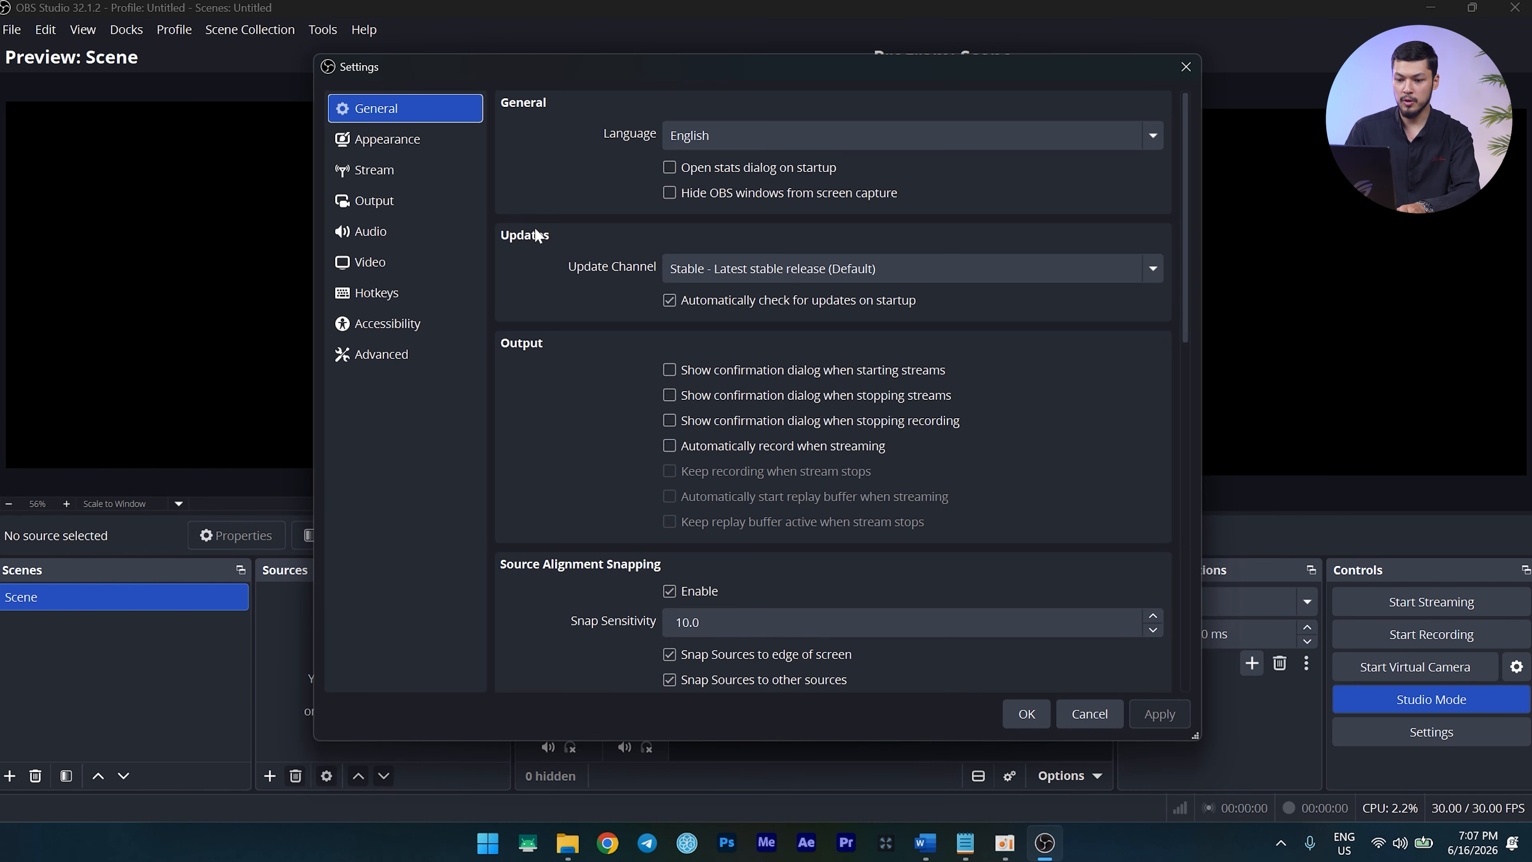
{"action": "left_click", "coordinate": [397, 201]}
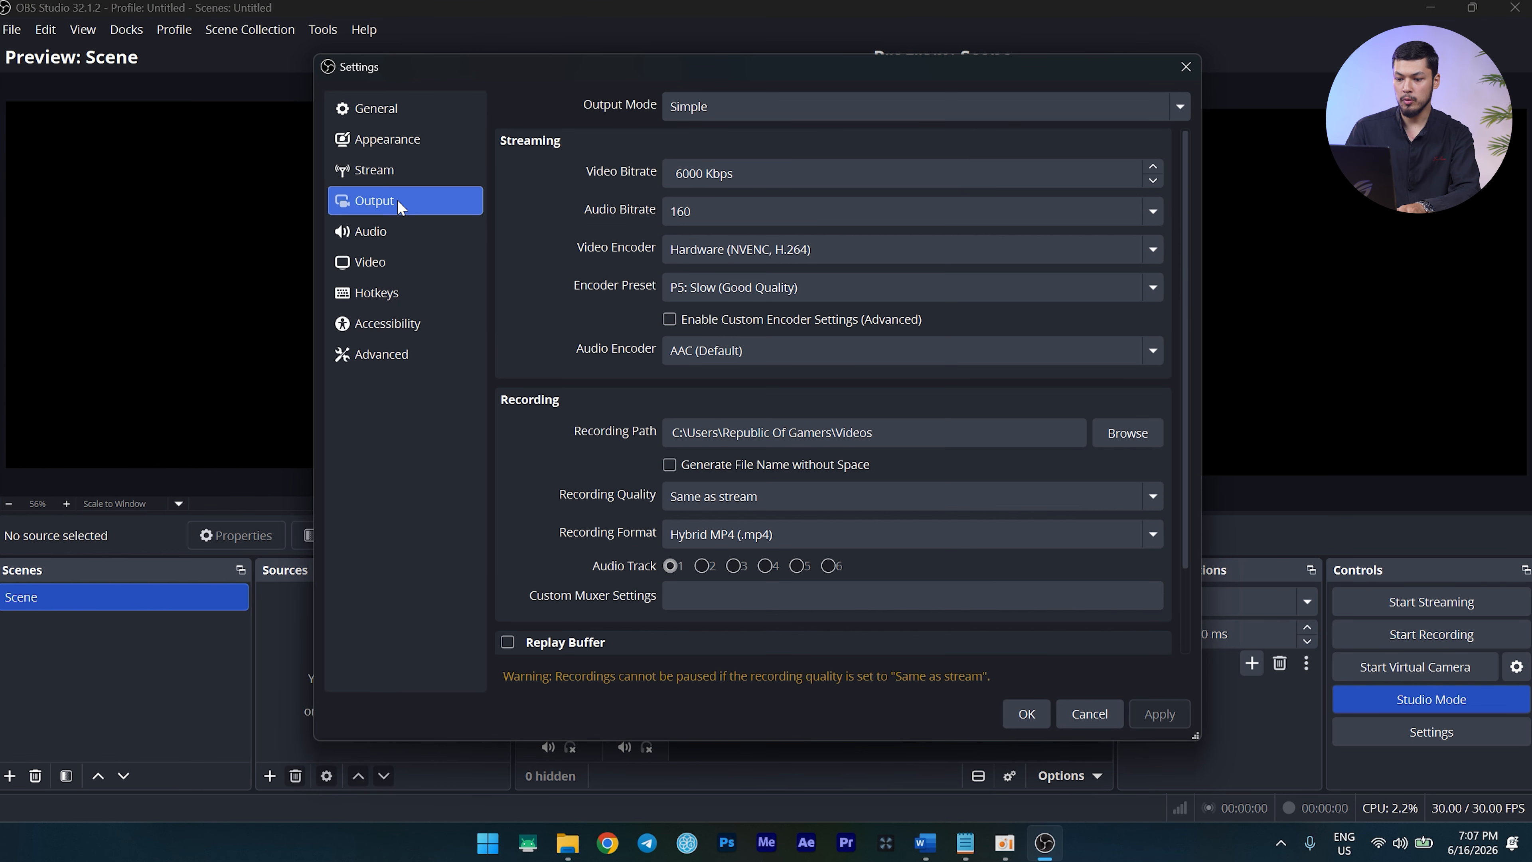
{"action": "left_click", "coordinate": [744, 111]}
{"action": "left_click", "coordinate": [731, 161]}
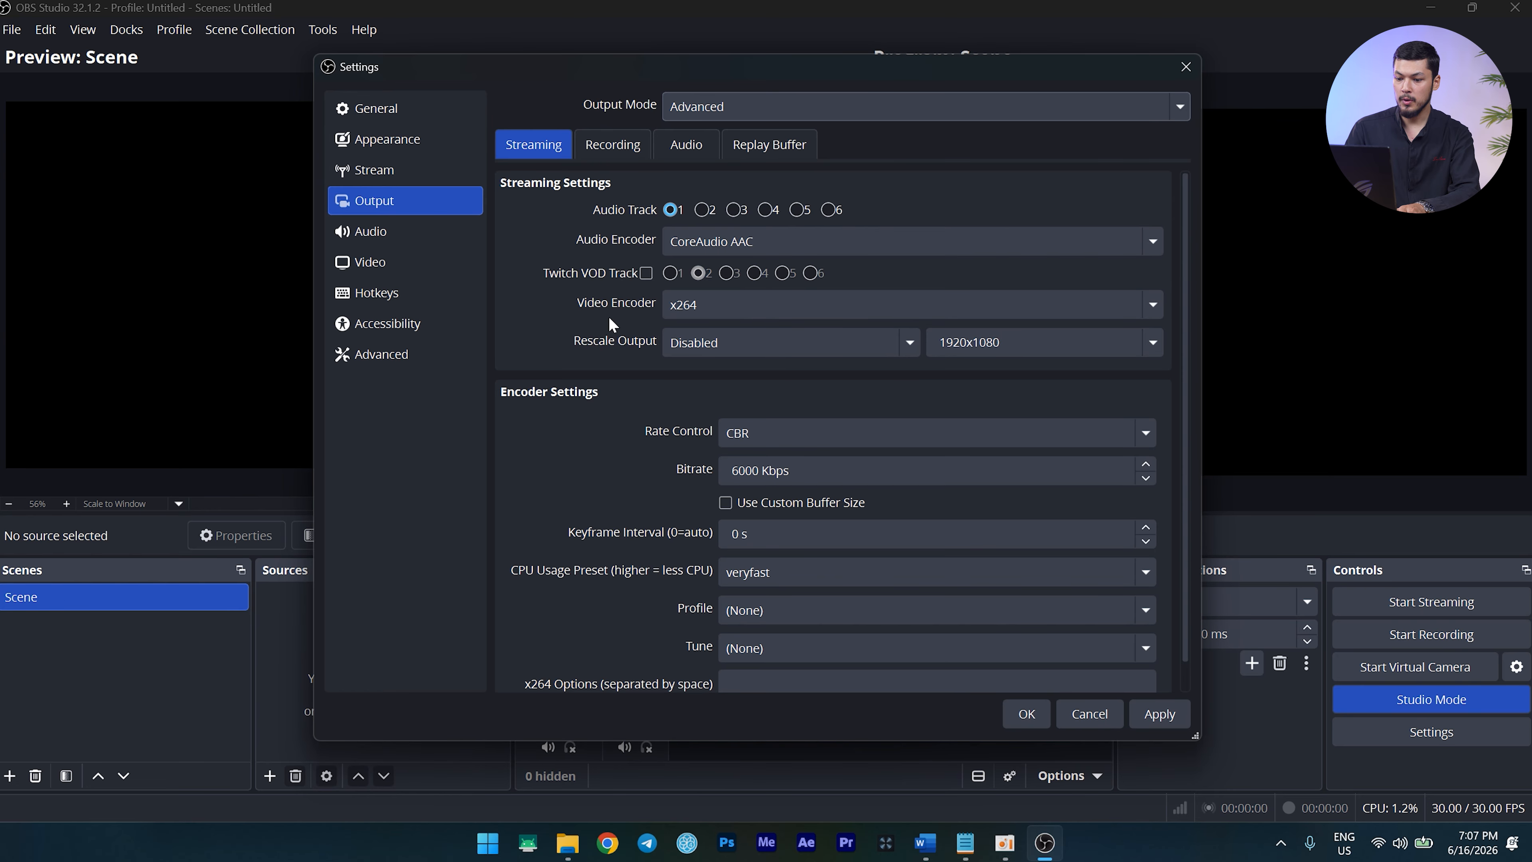
{"action": "left_click", "coordinate": [724, 316]}
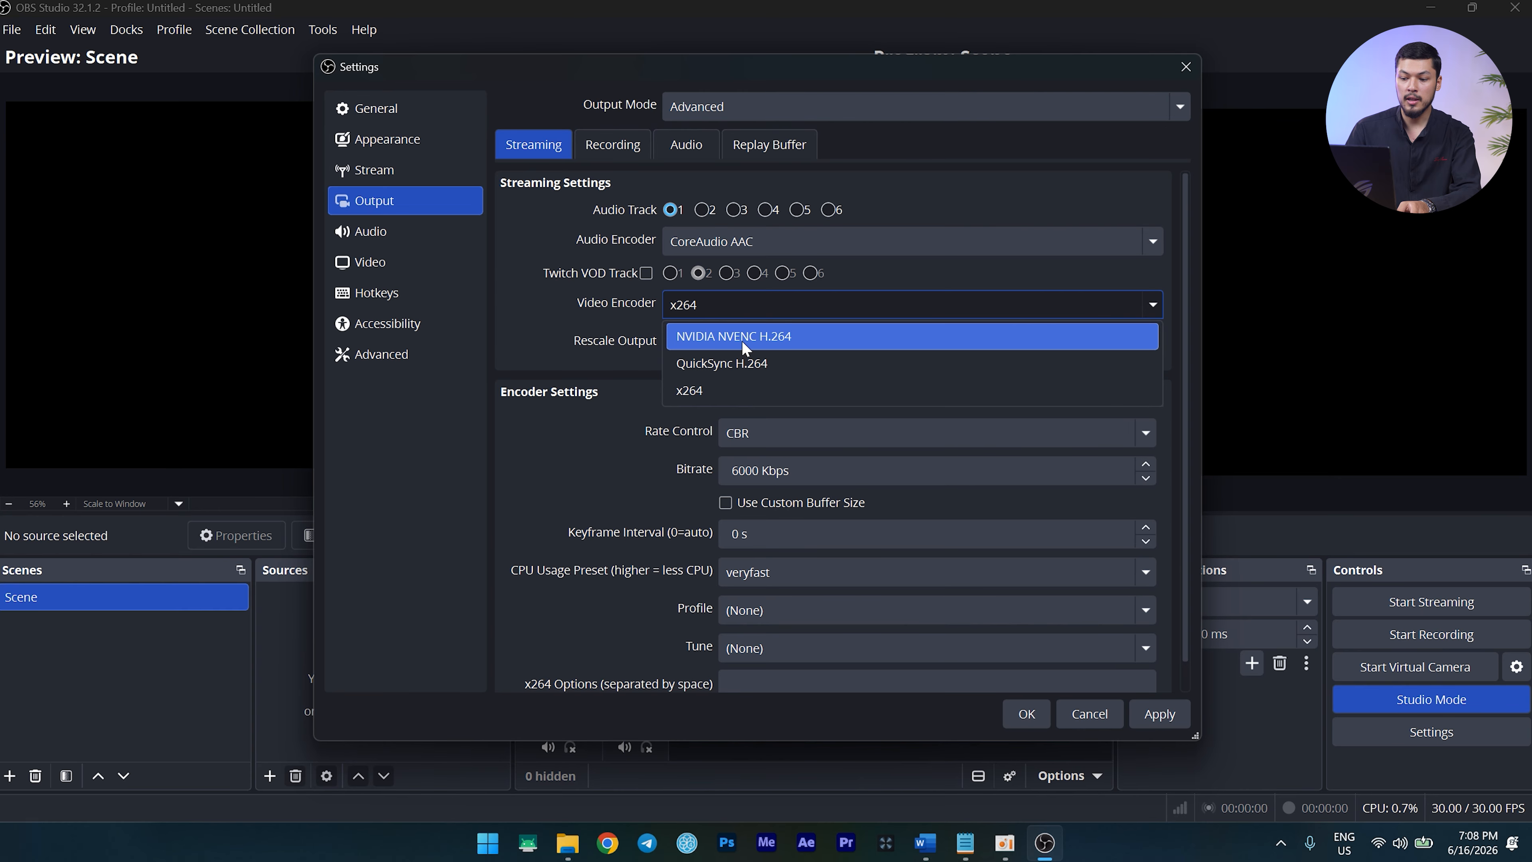
{"action": "left_click", "coordinate": [742, 341]}
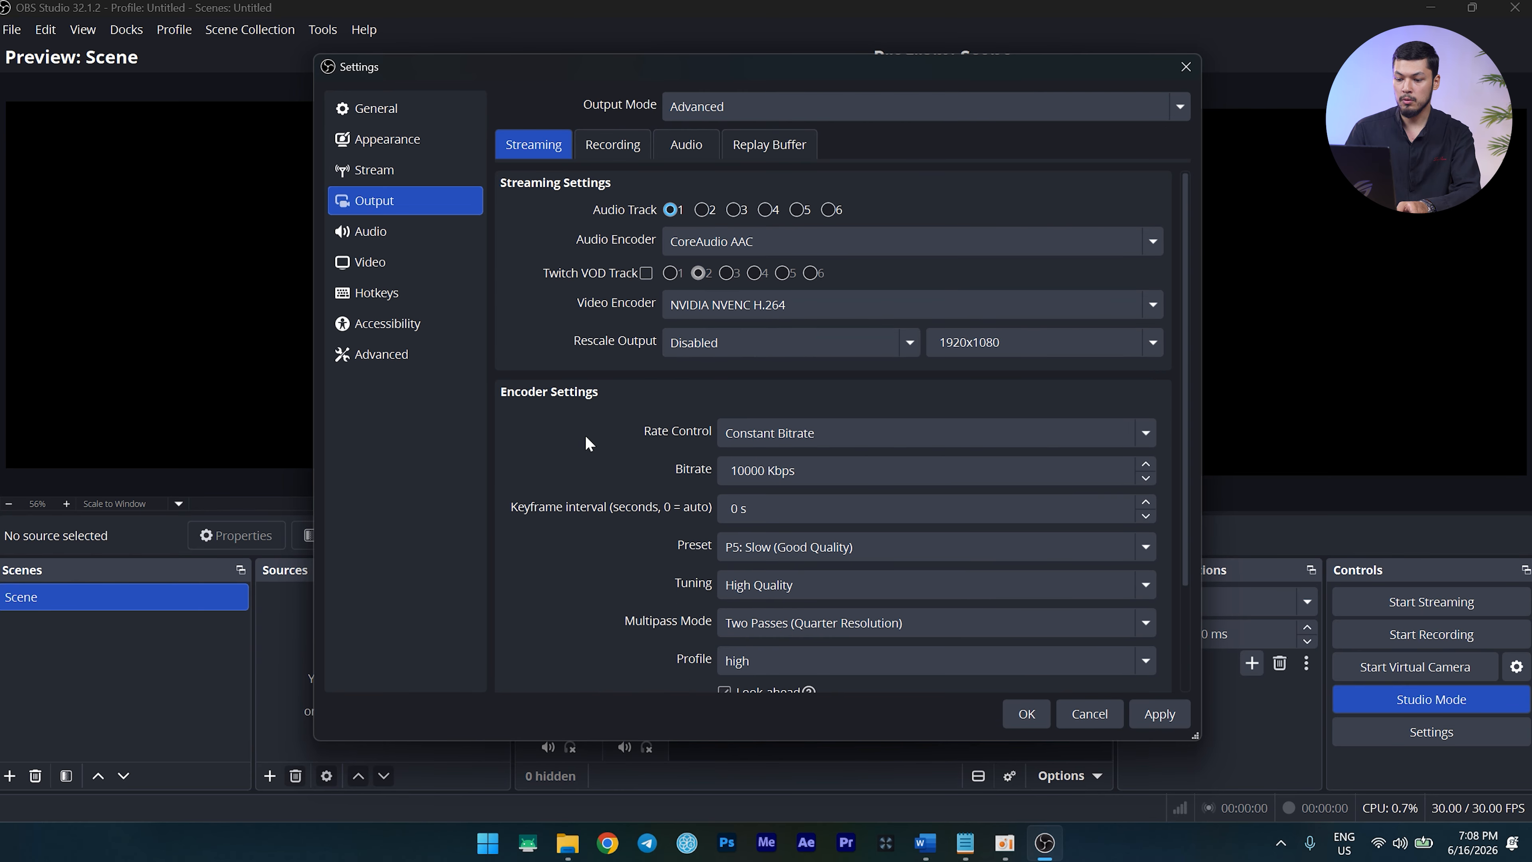
Set the streaming encoder's bitrate to 8000 Kbps
{"action": "left_click", "coordinate": [744, 470]}
{"action": "left_click_drag", "start_coordinate": [743, 470], "coordinate": [701, 470]}
{"action": "type", "text": "8"}
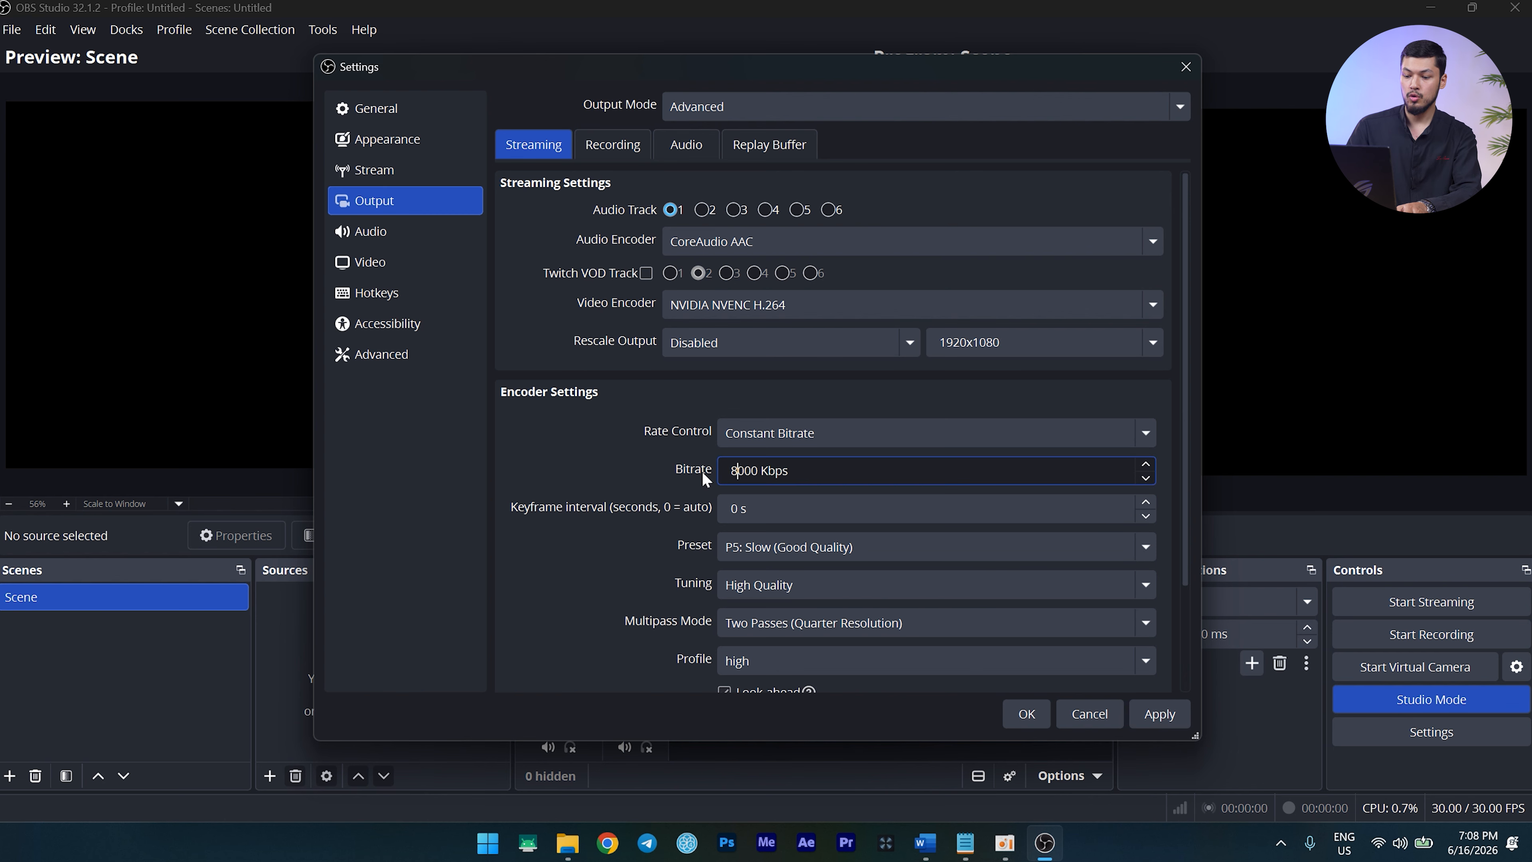
{"action": "left_click", "coordinate": [625, 482]}
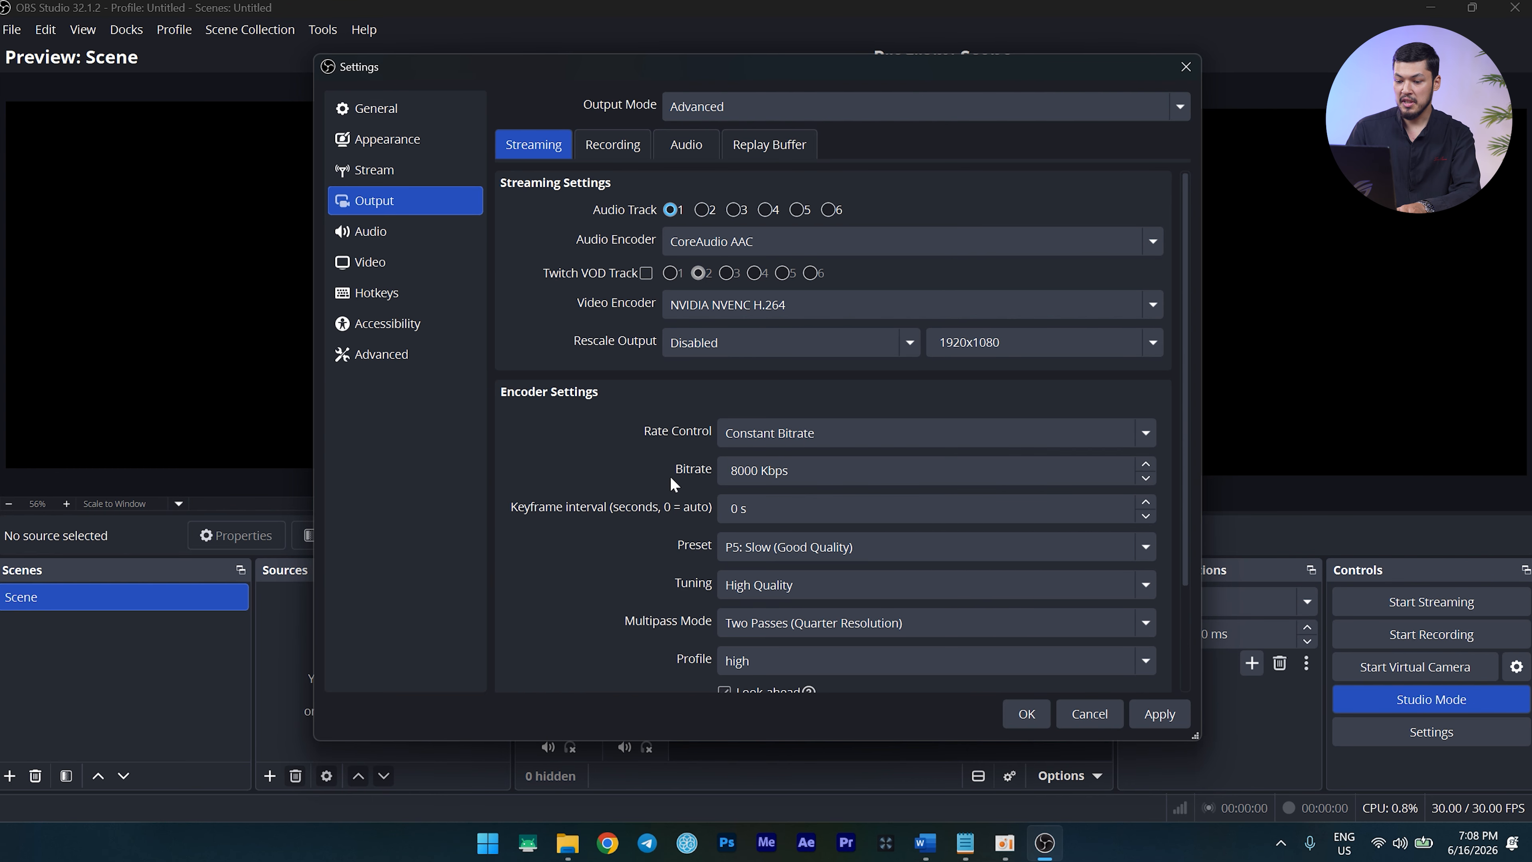
Set the streaming encoder's keyframe interval to 2 s and turn off Look-ahead
{"action": "double_click", "coordinate": [738, 510]}
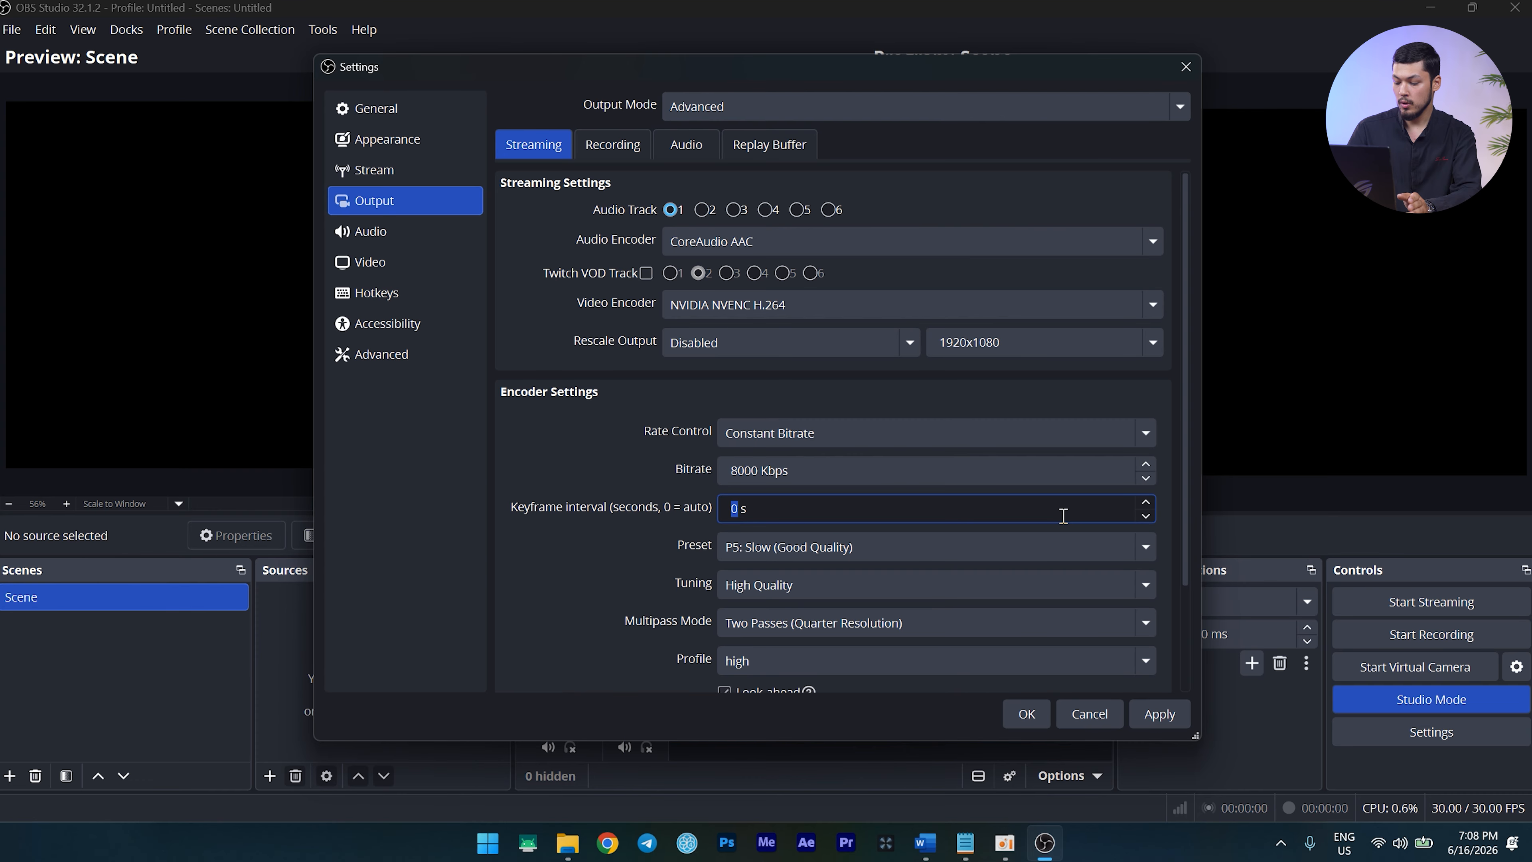
{"action": "type", "text": "2"}
{"action": "left_click", "coordinate": [677, 566]}
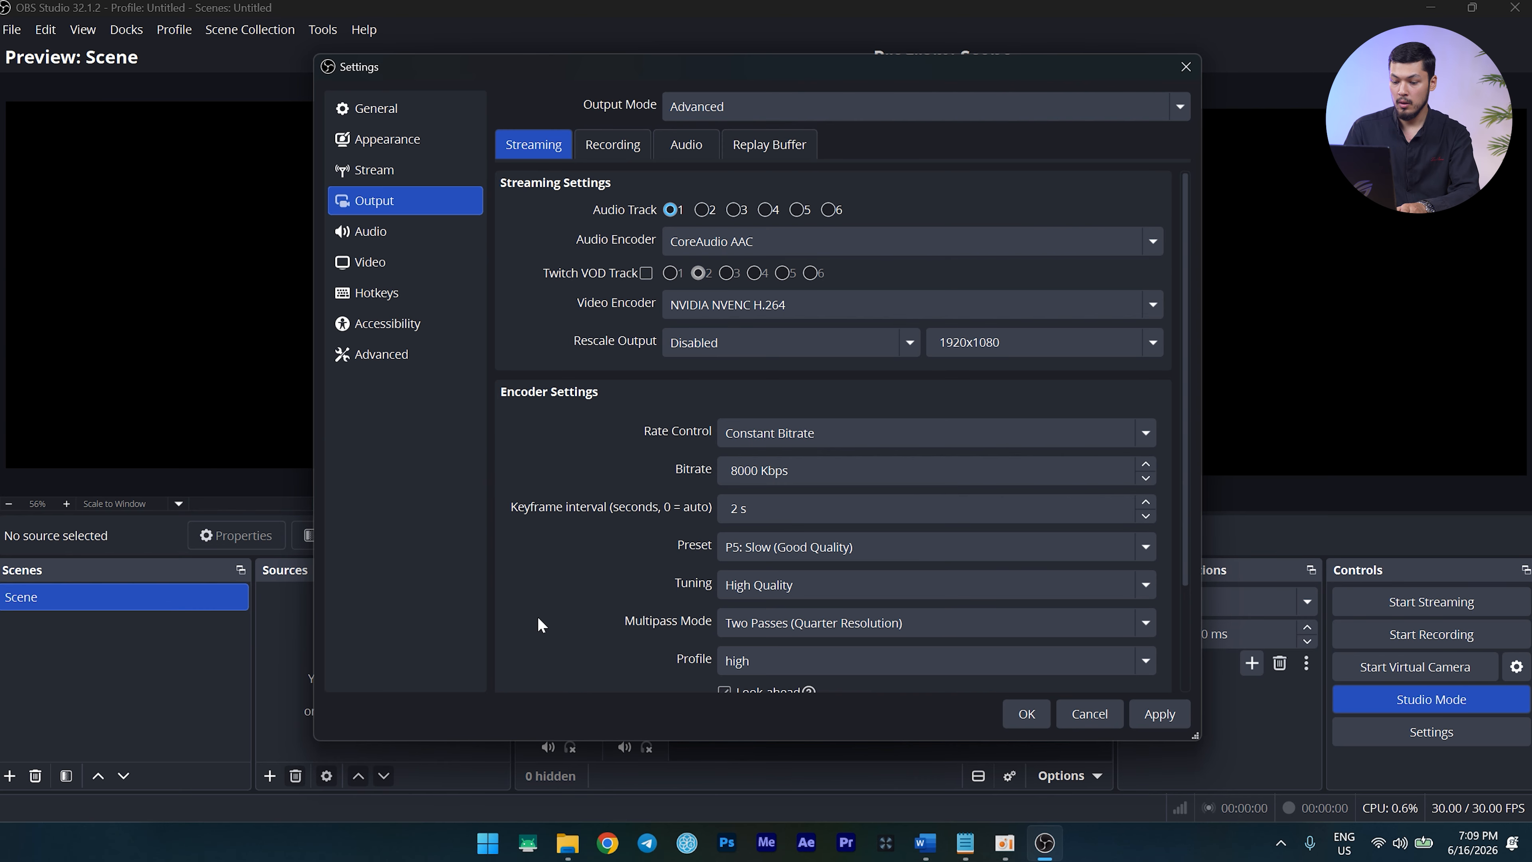
{"action": "scroll", "coordinate": [538, 616], "scroll_direction": "down", "scroll_amount": 2}
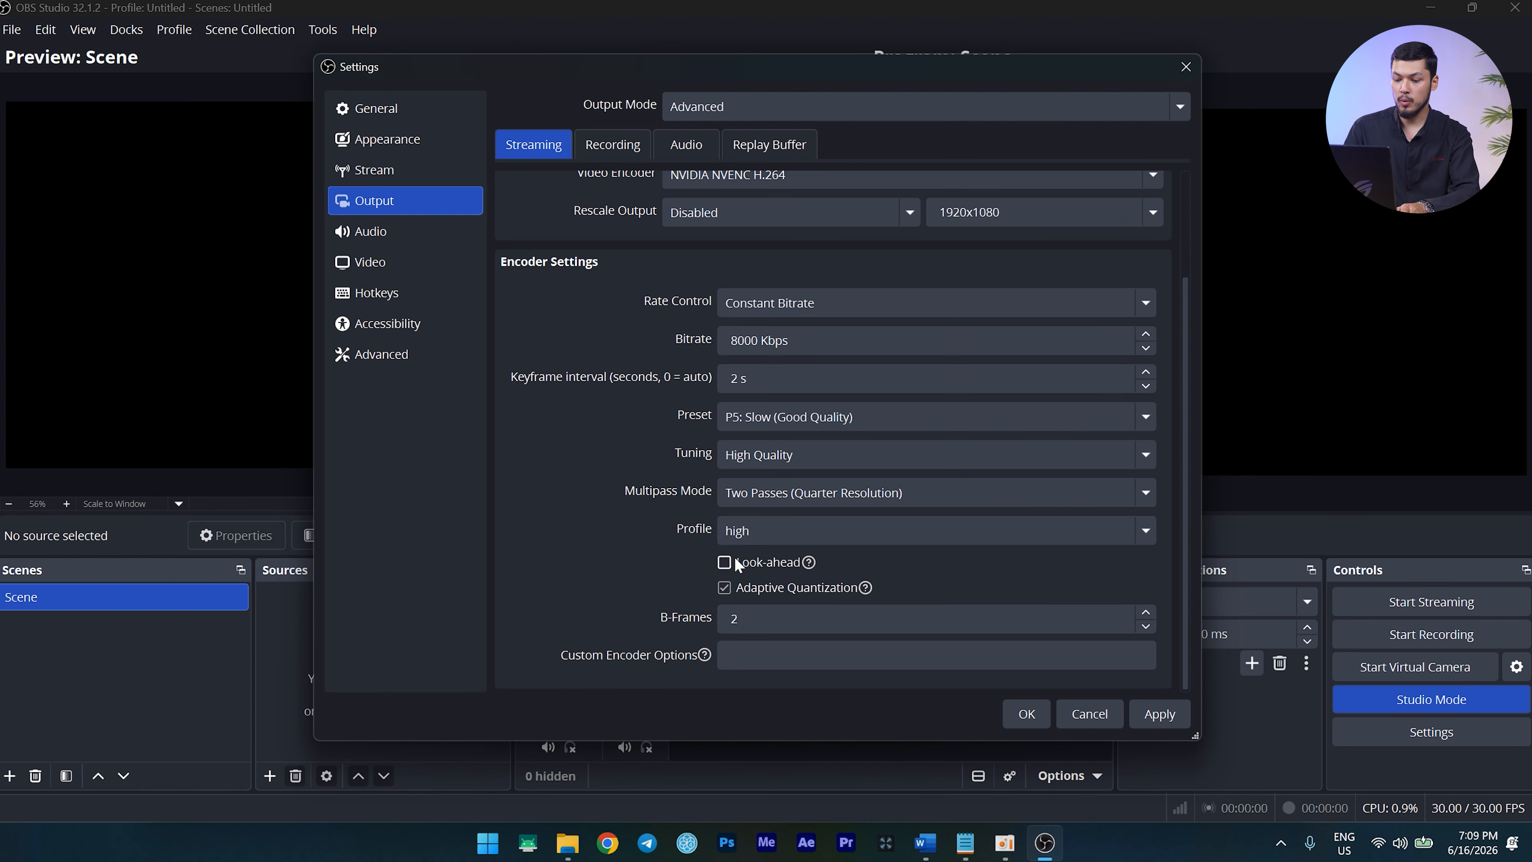
{"action": "scroll", "coordinate": [578, 494], "scroll_direction": "up", "scroll_amount": 2}
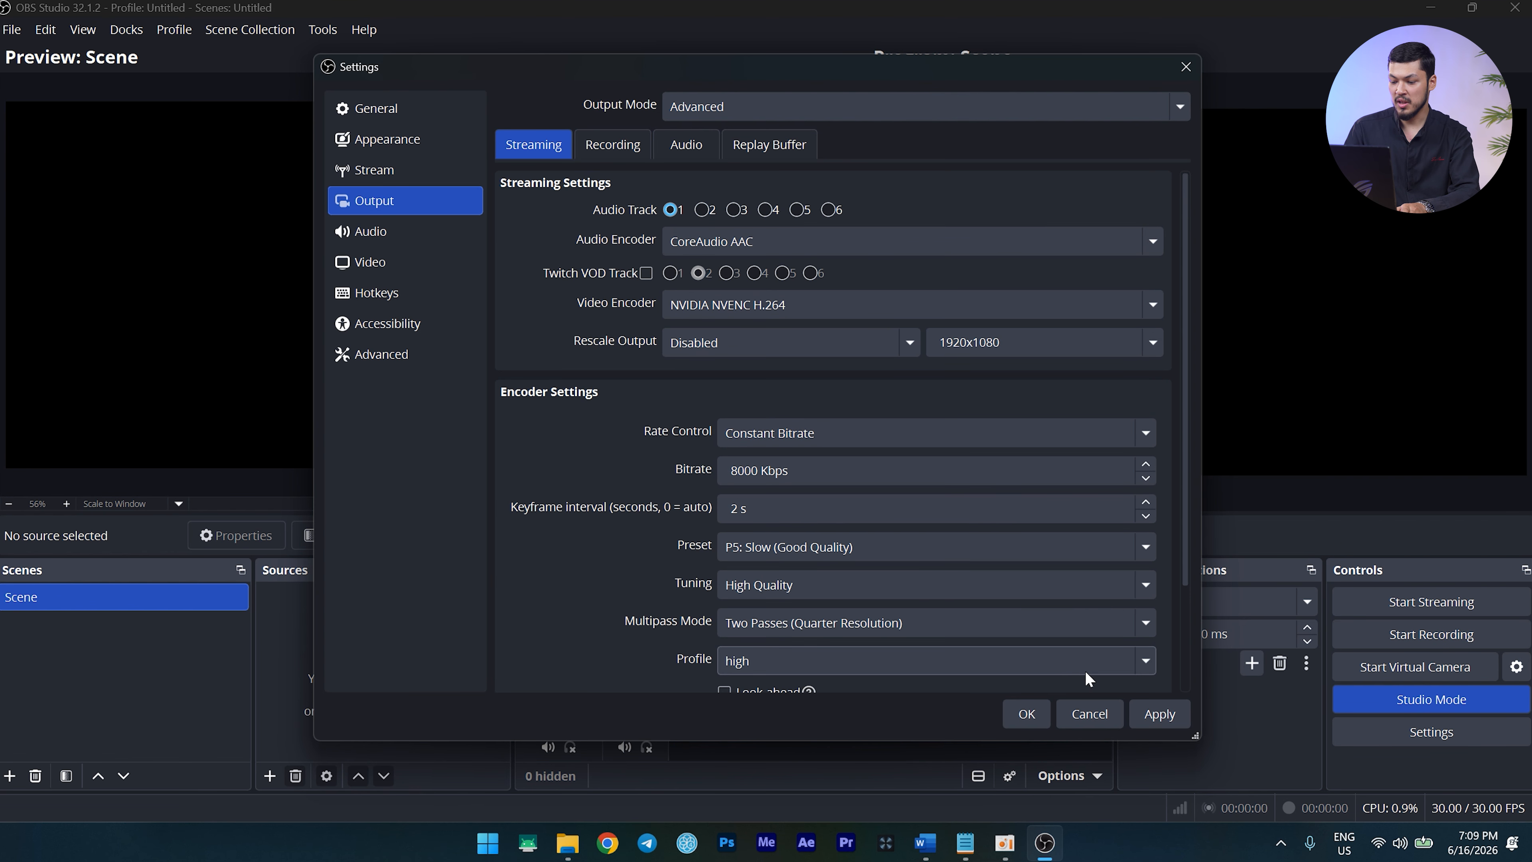
Set the output (scaled) video resolution to 1920x1080, then apply and close the settings
{"action": "left_click", "coordinate": [372, 266]}
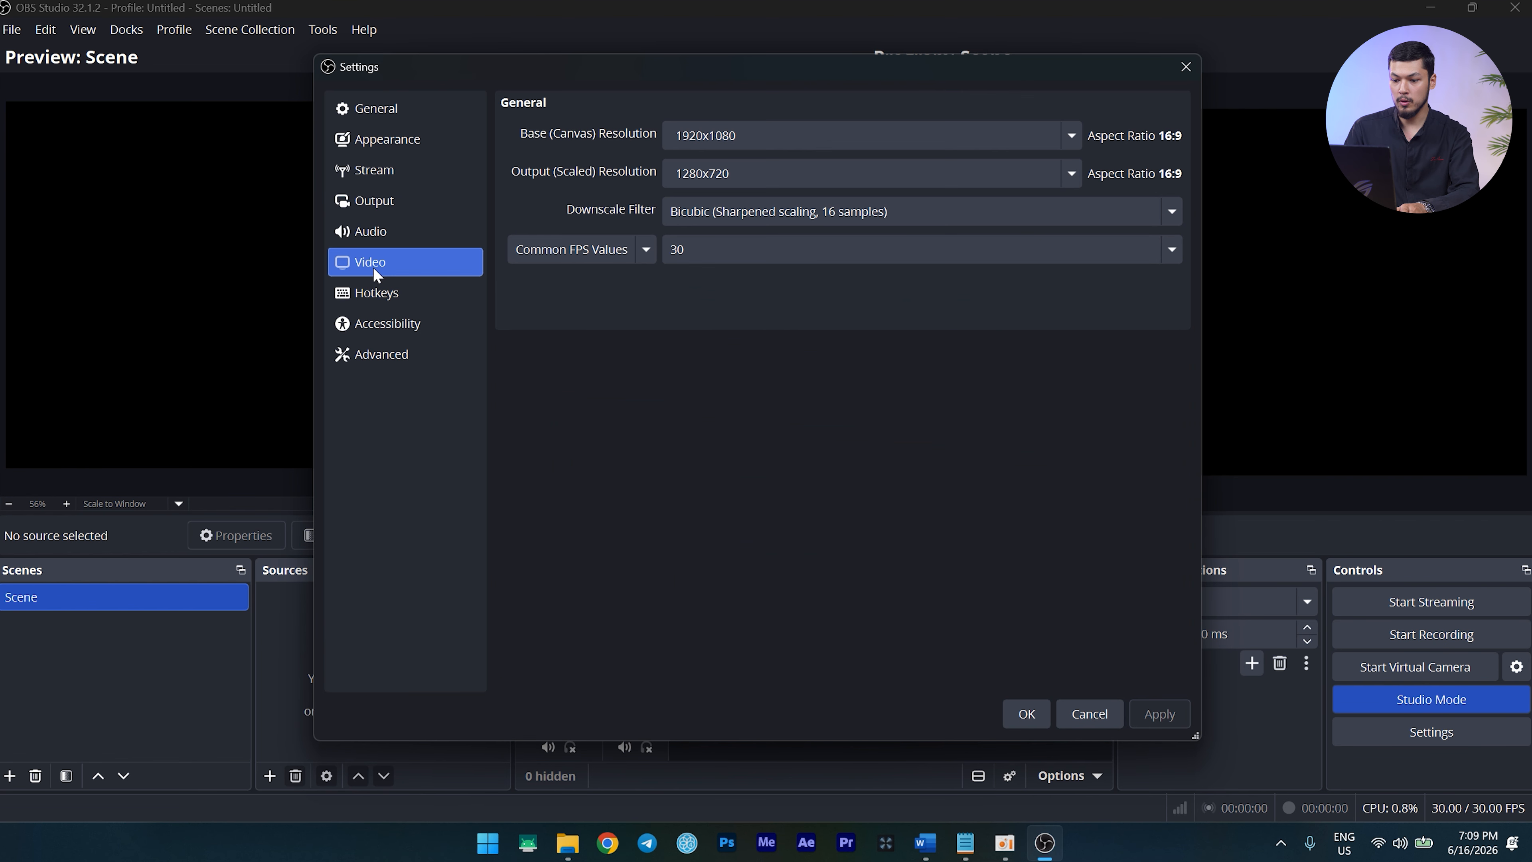
{"action": "left_click", "coordinate": [1079, 184]}
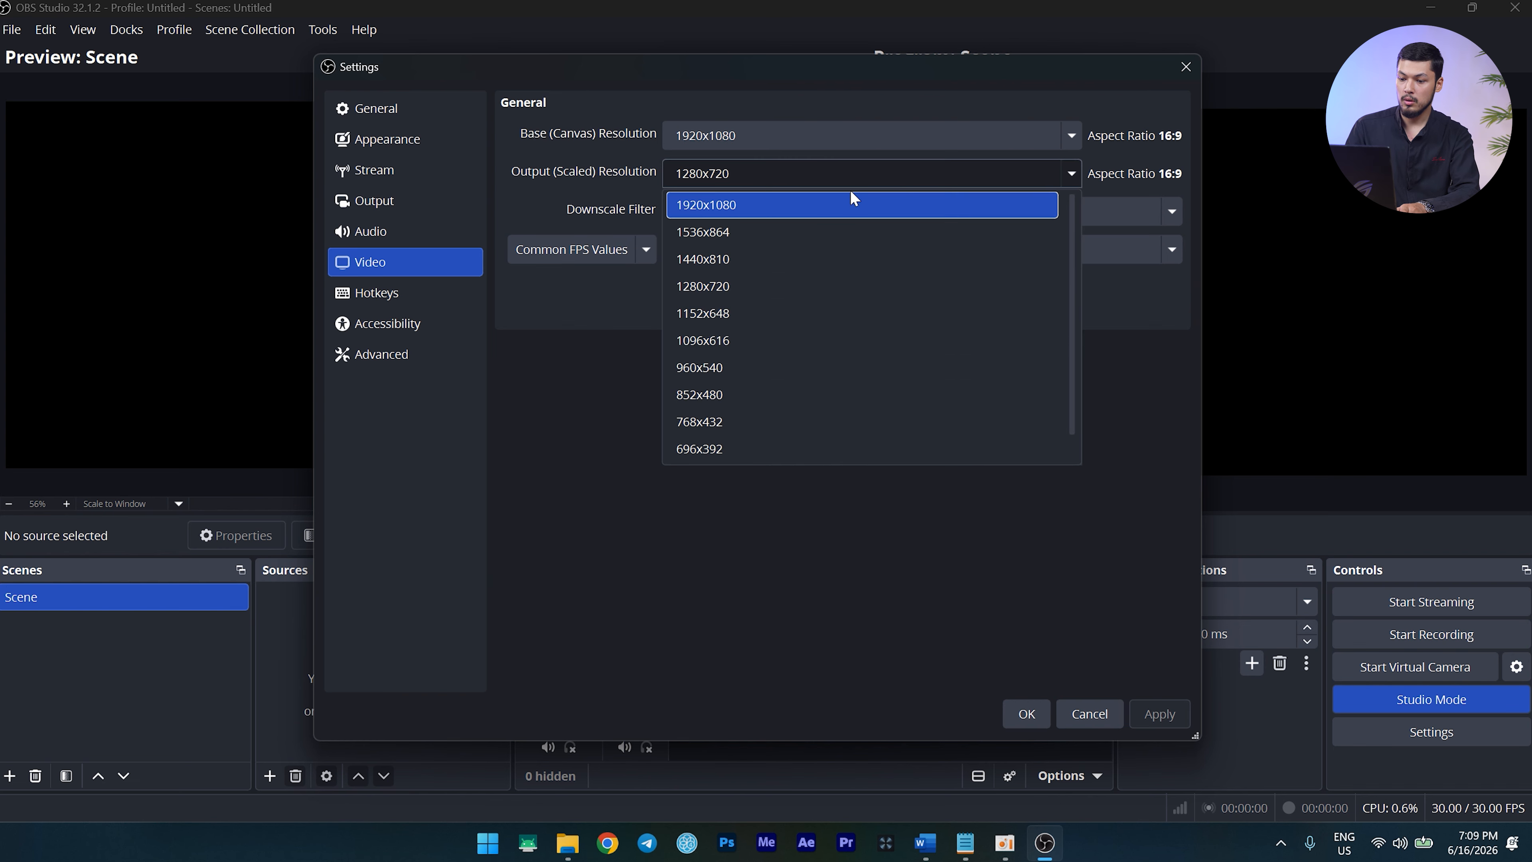
{"action": "left_click", "coordinate": [835, 207]}
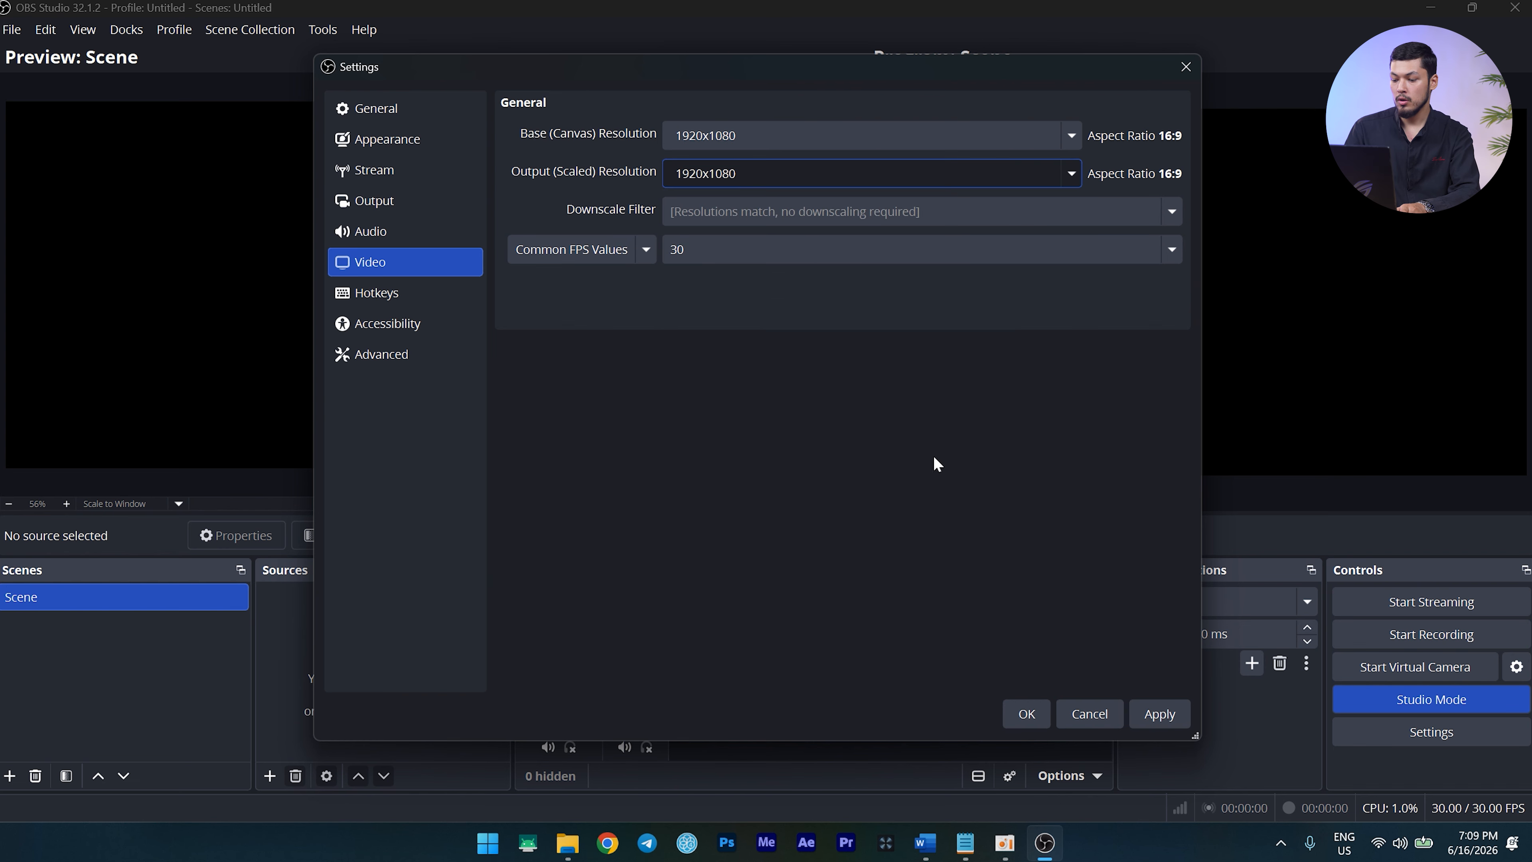
{"action": "left_click", "coordinate": [1158, 713]}
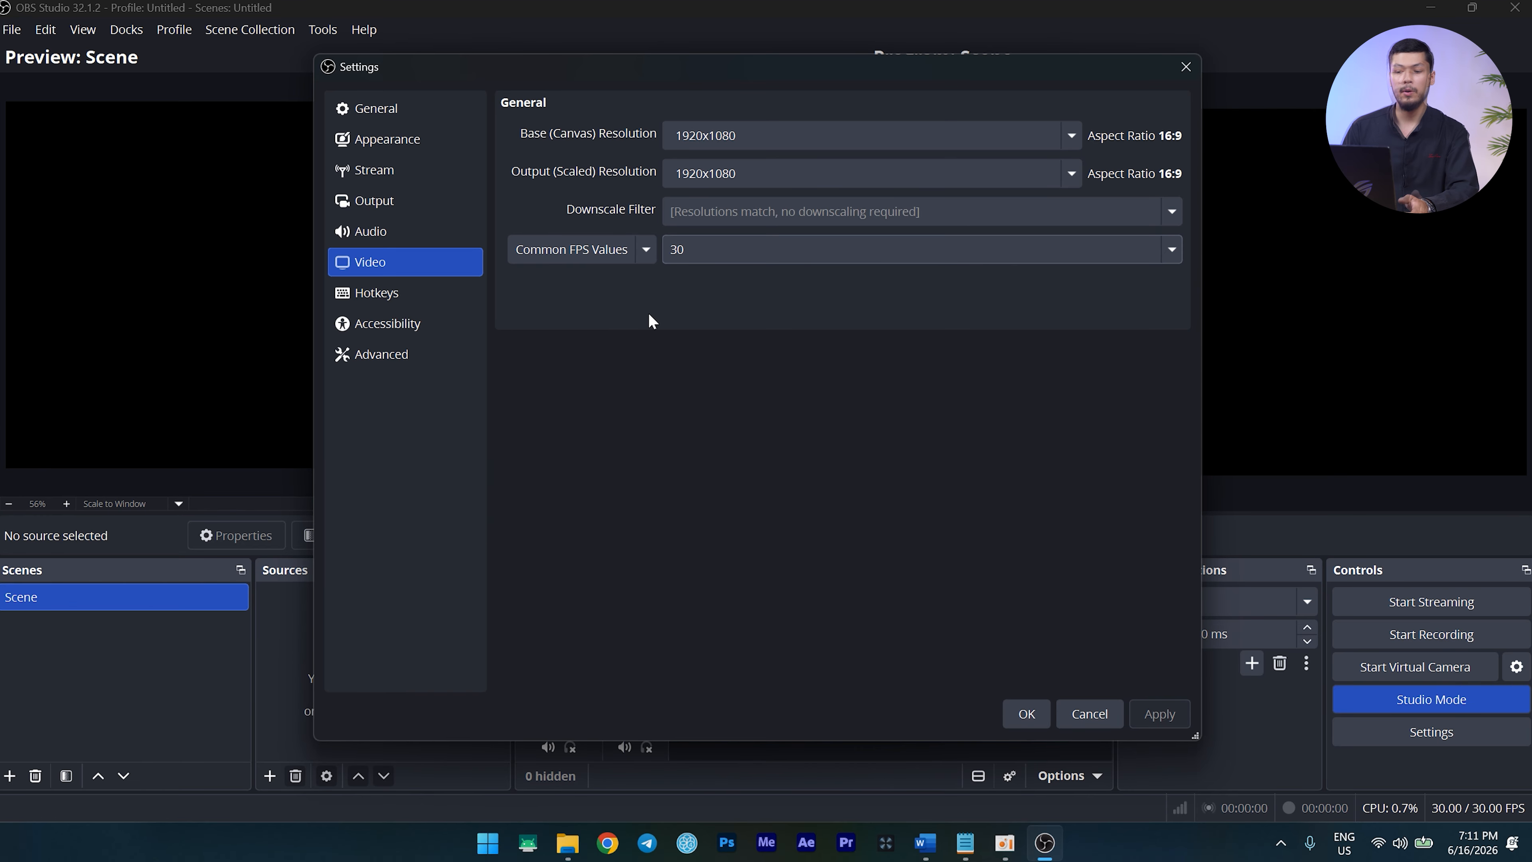
{"action": "left_click", "coordinate": [1029, 714]}
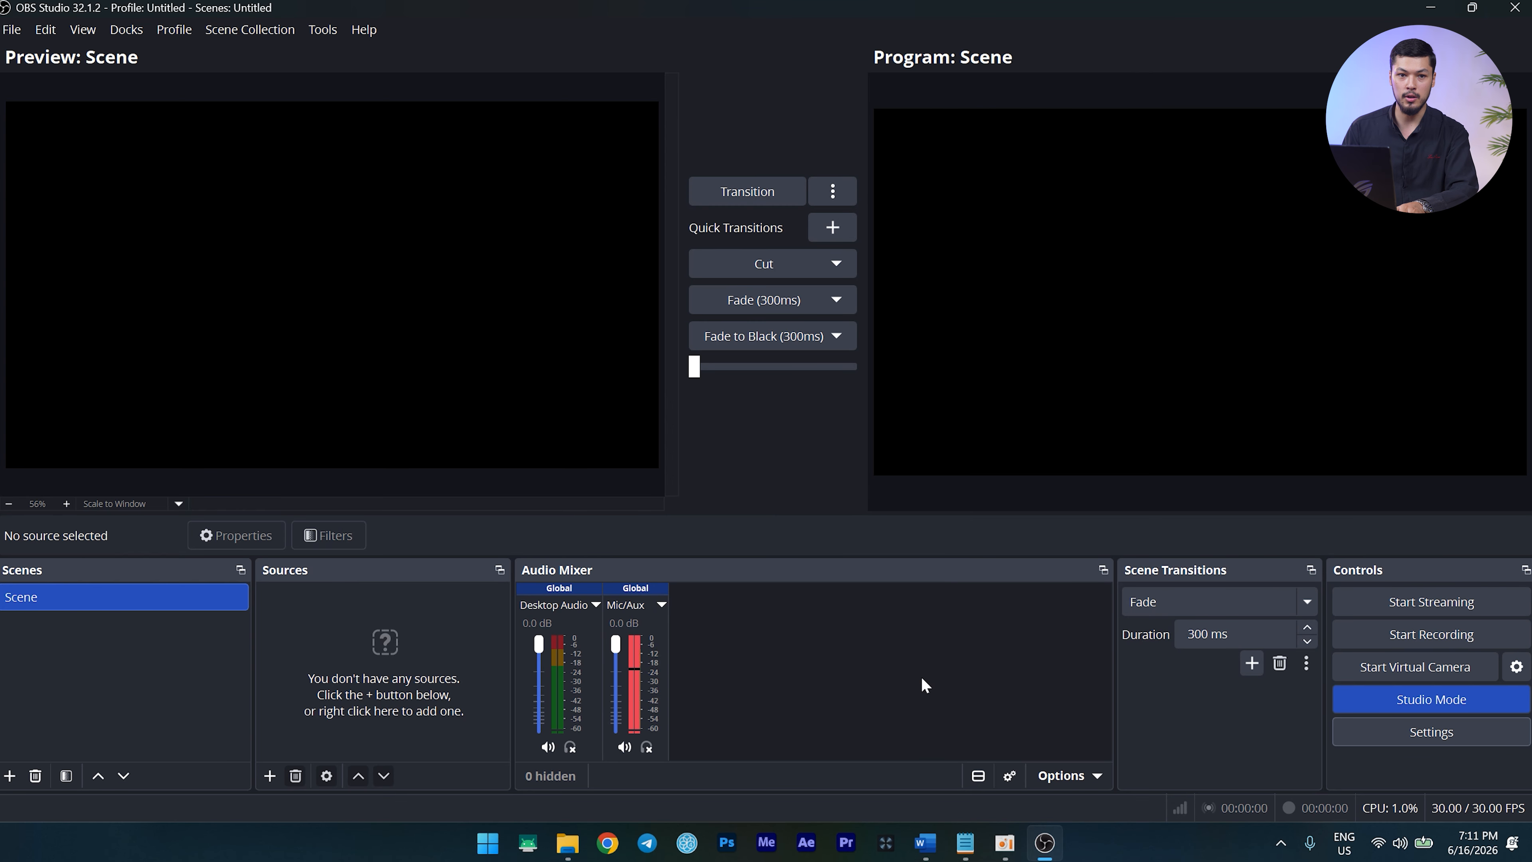
Close OBS Studio and install the obs-multi-rtmp 0.7.3.0 plugin from Downloads into its default plugins folder
{"action": "left_click", "coordinate": [1515, 7]}
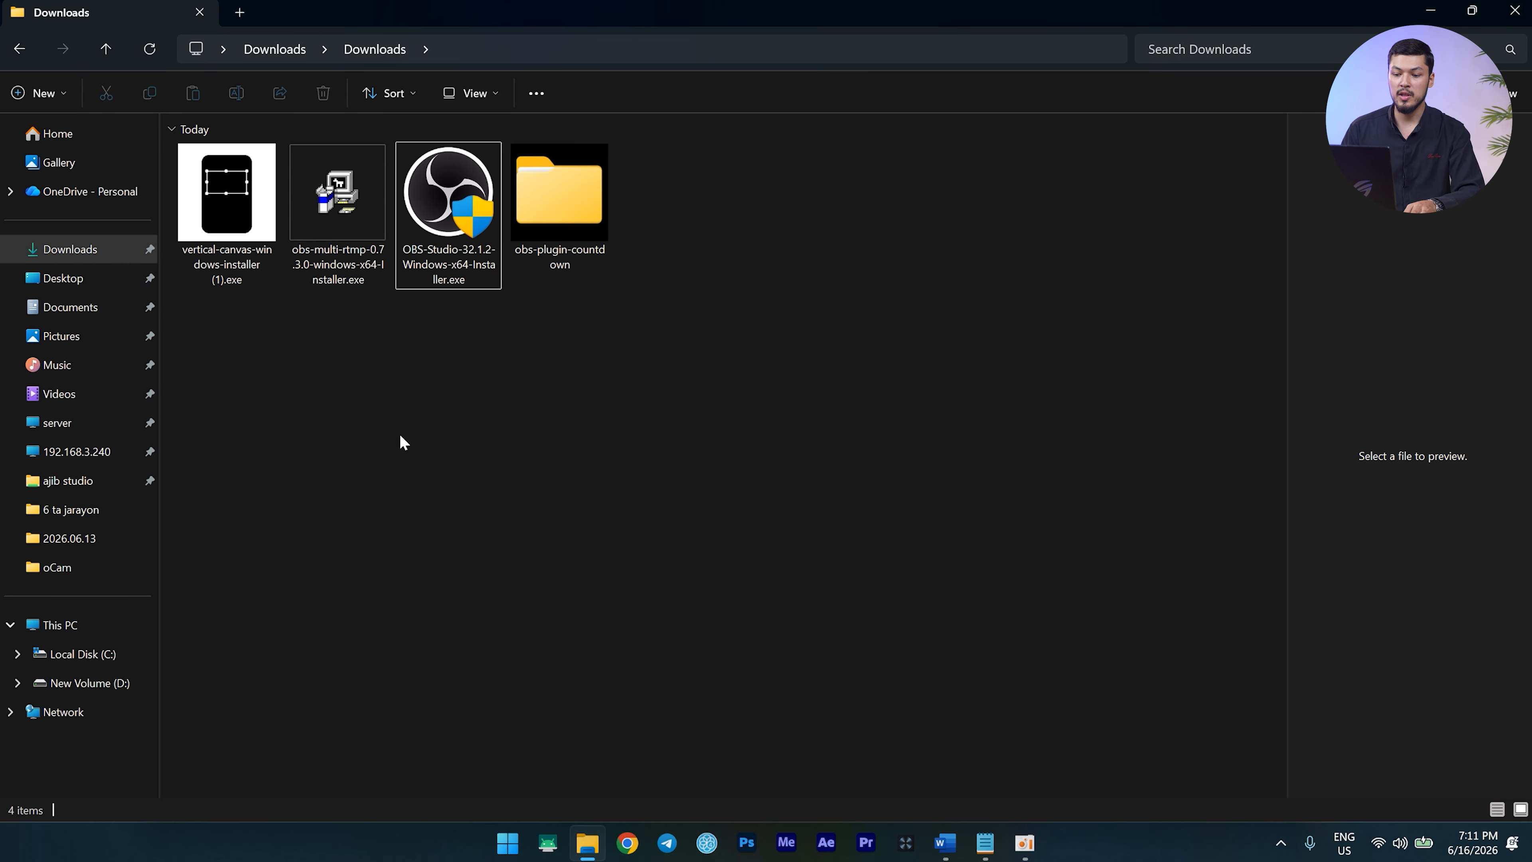
{"action": "double_click", "coordinate": [332, 218]}
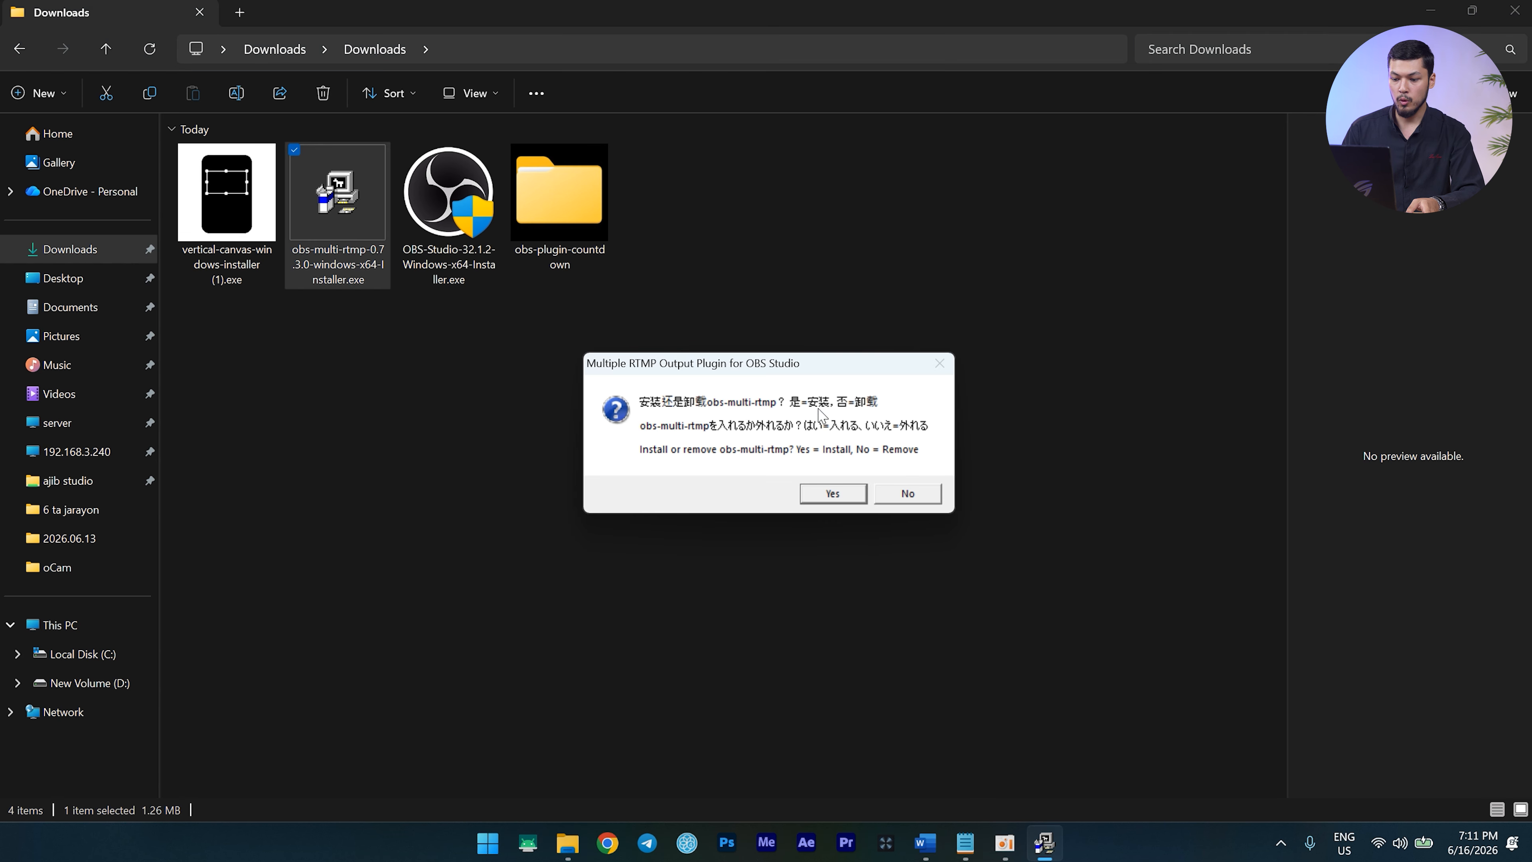
{"action": "left_click", "coordinate": [836, 494]}
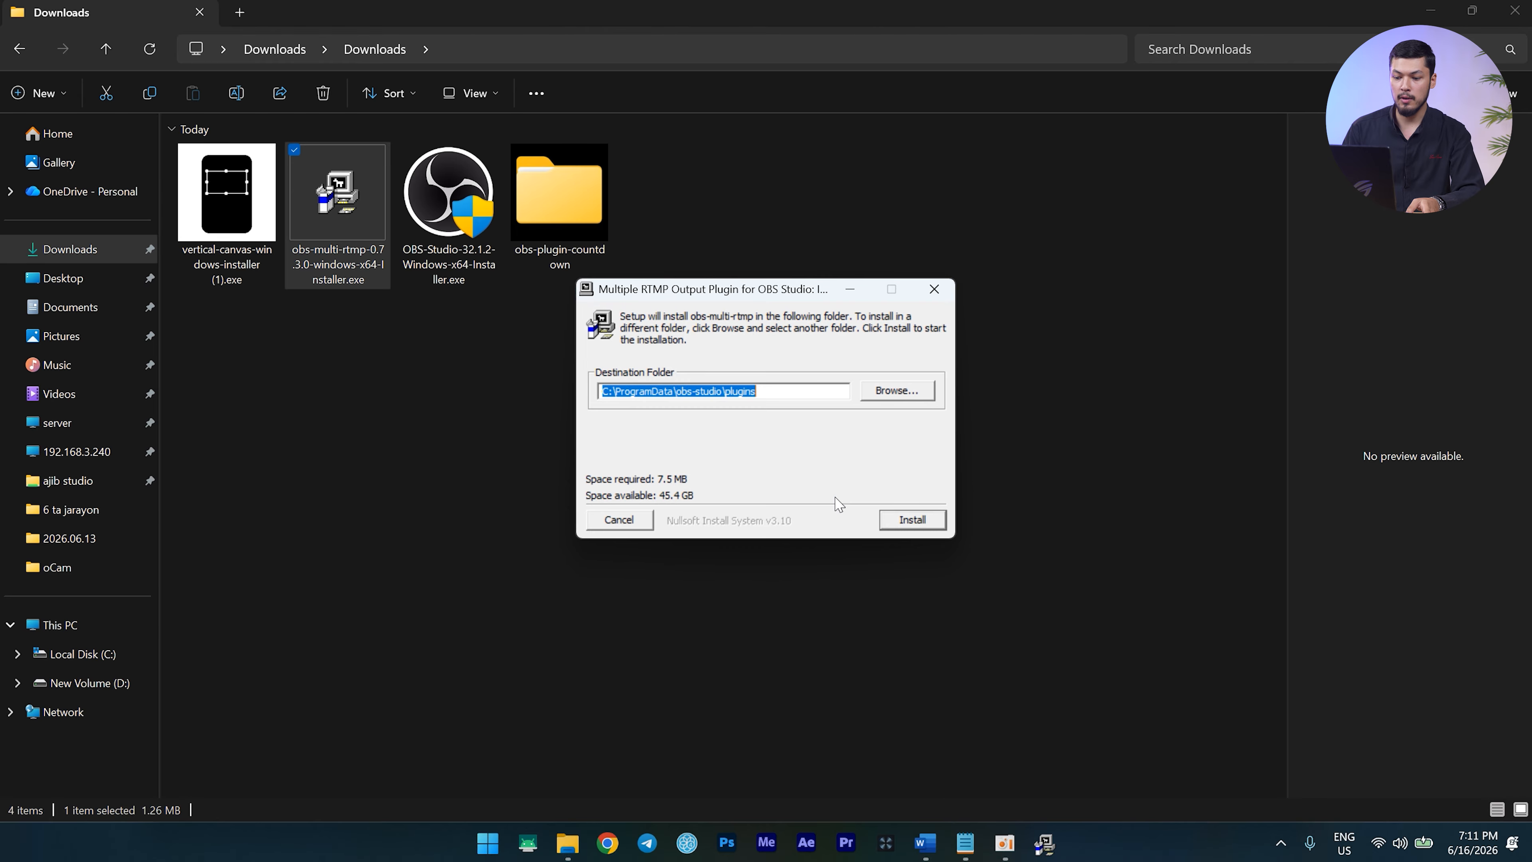
{"action": "left_click", "coordinate": [928, 523]}
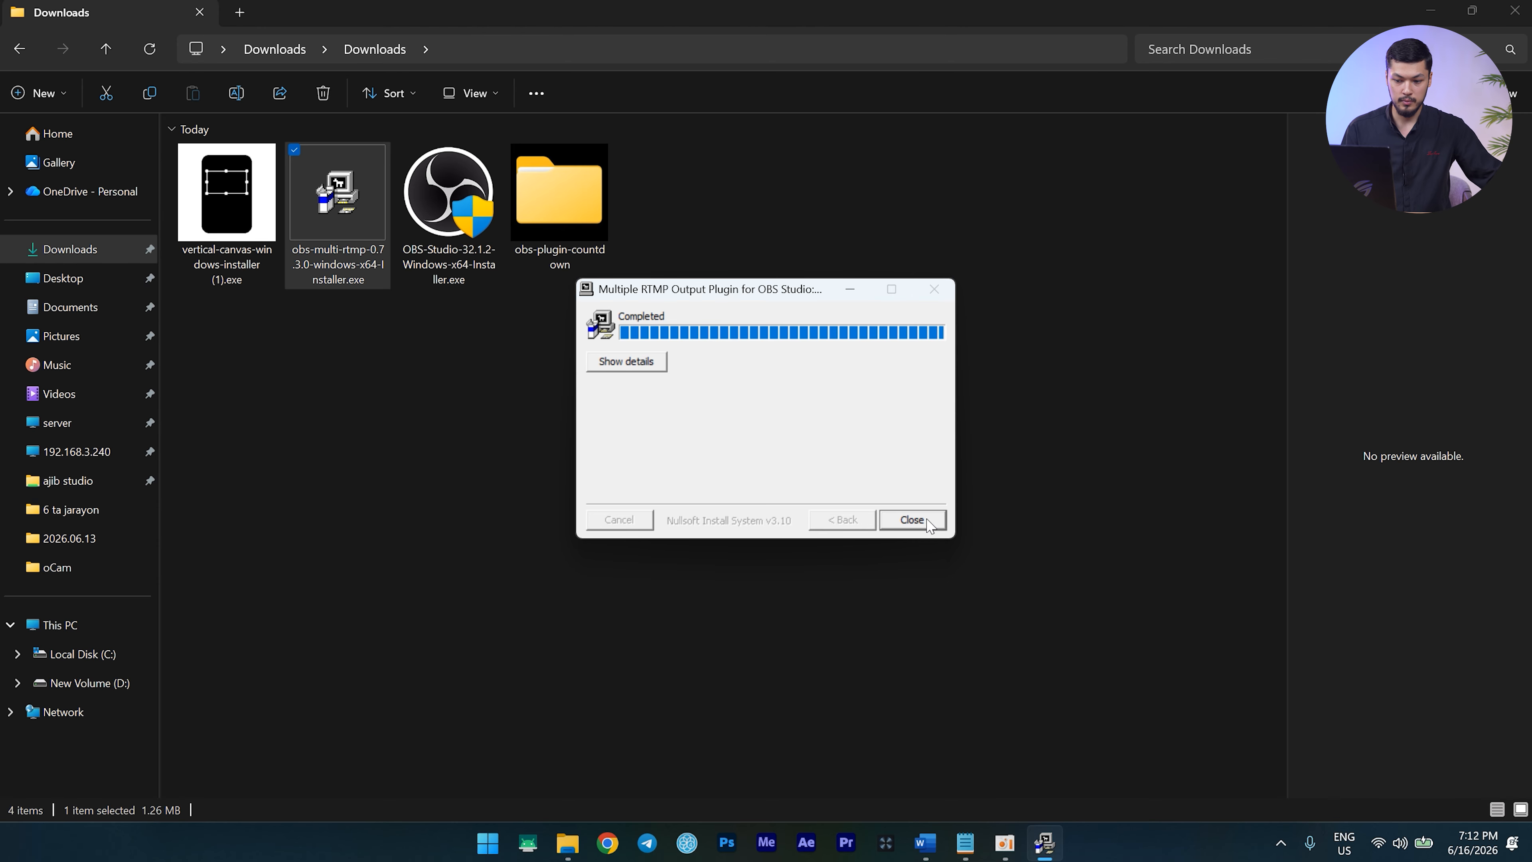
{"action": "left_click", "coordinate": [927, 524]}
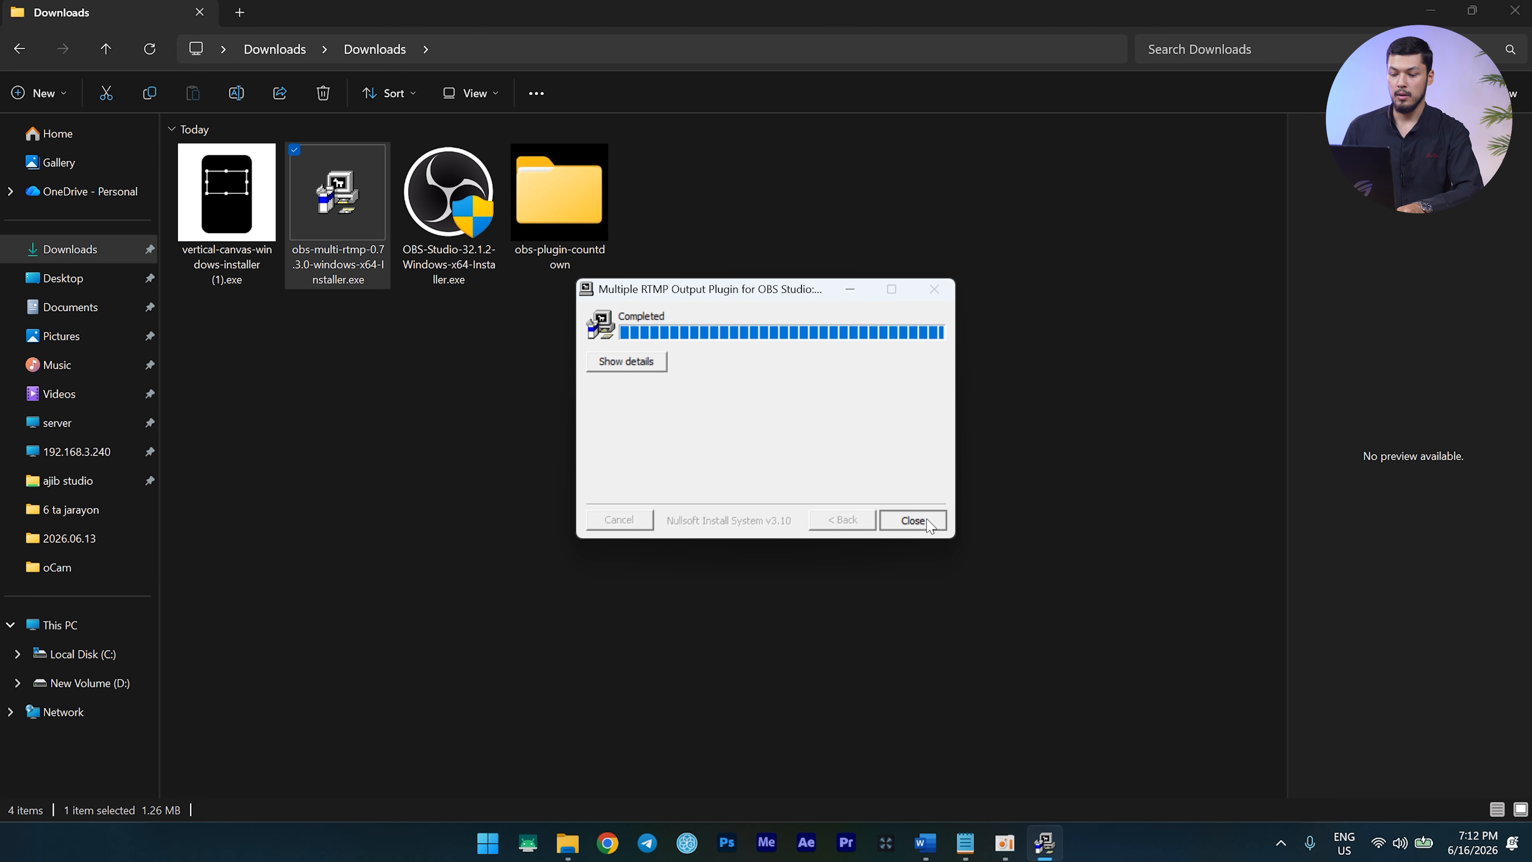
Relaunch OBS Studio from the system search
{"action": "key", "text": "super"}
{"action": "type", "text": "obs studio"}
{"action": "key", "text": "Return"}
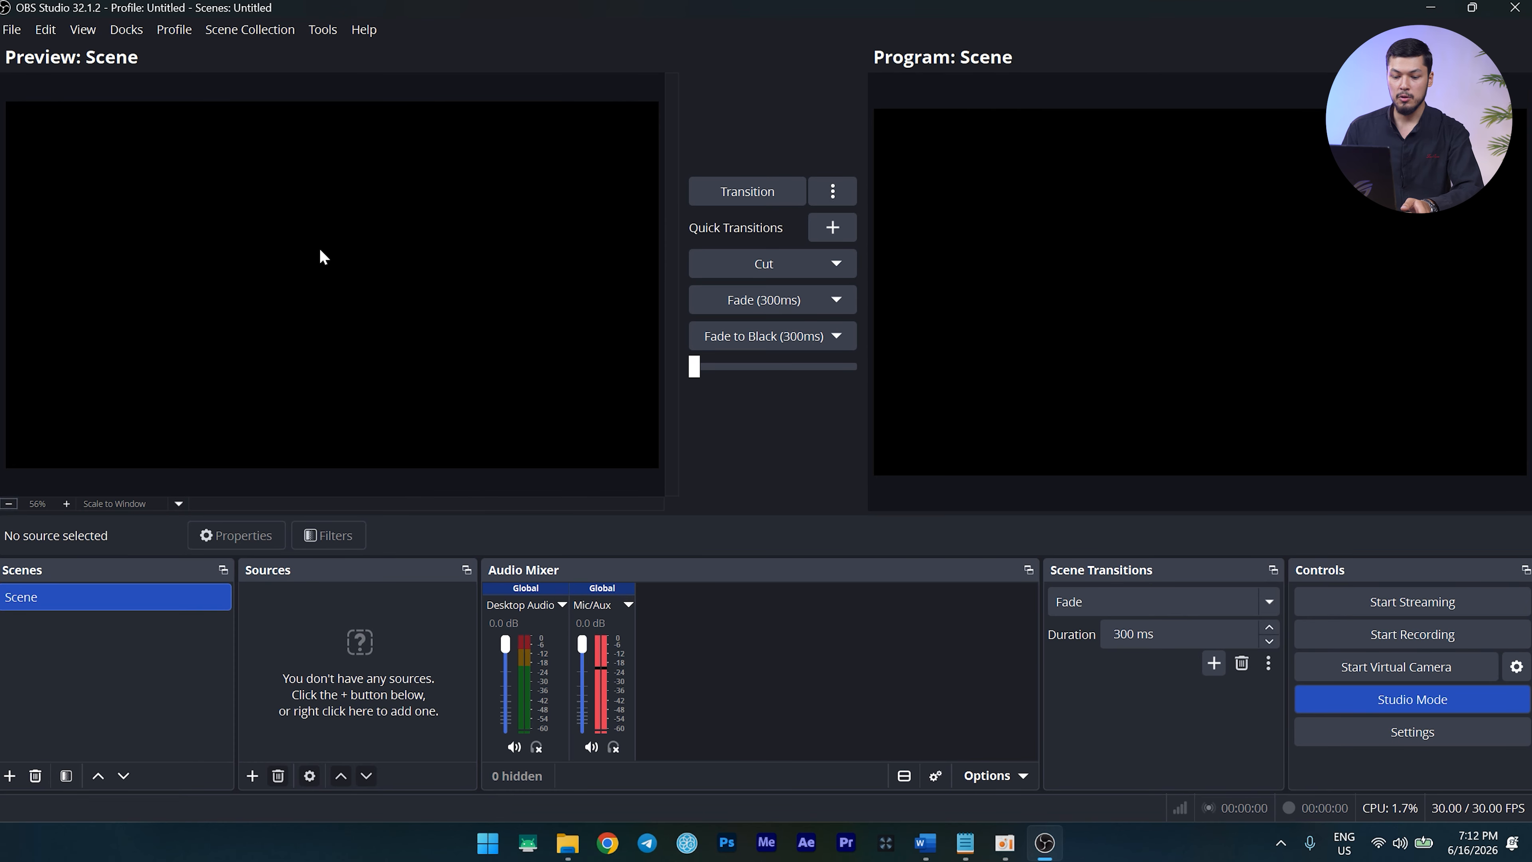
Show the Multiple output dock, attach it beside the preview, and move the Scenes dock beneath it
{"action": "left_click", "coordinate": [127, 33]}
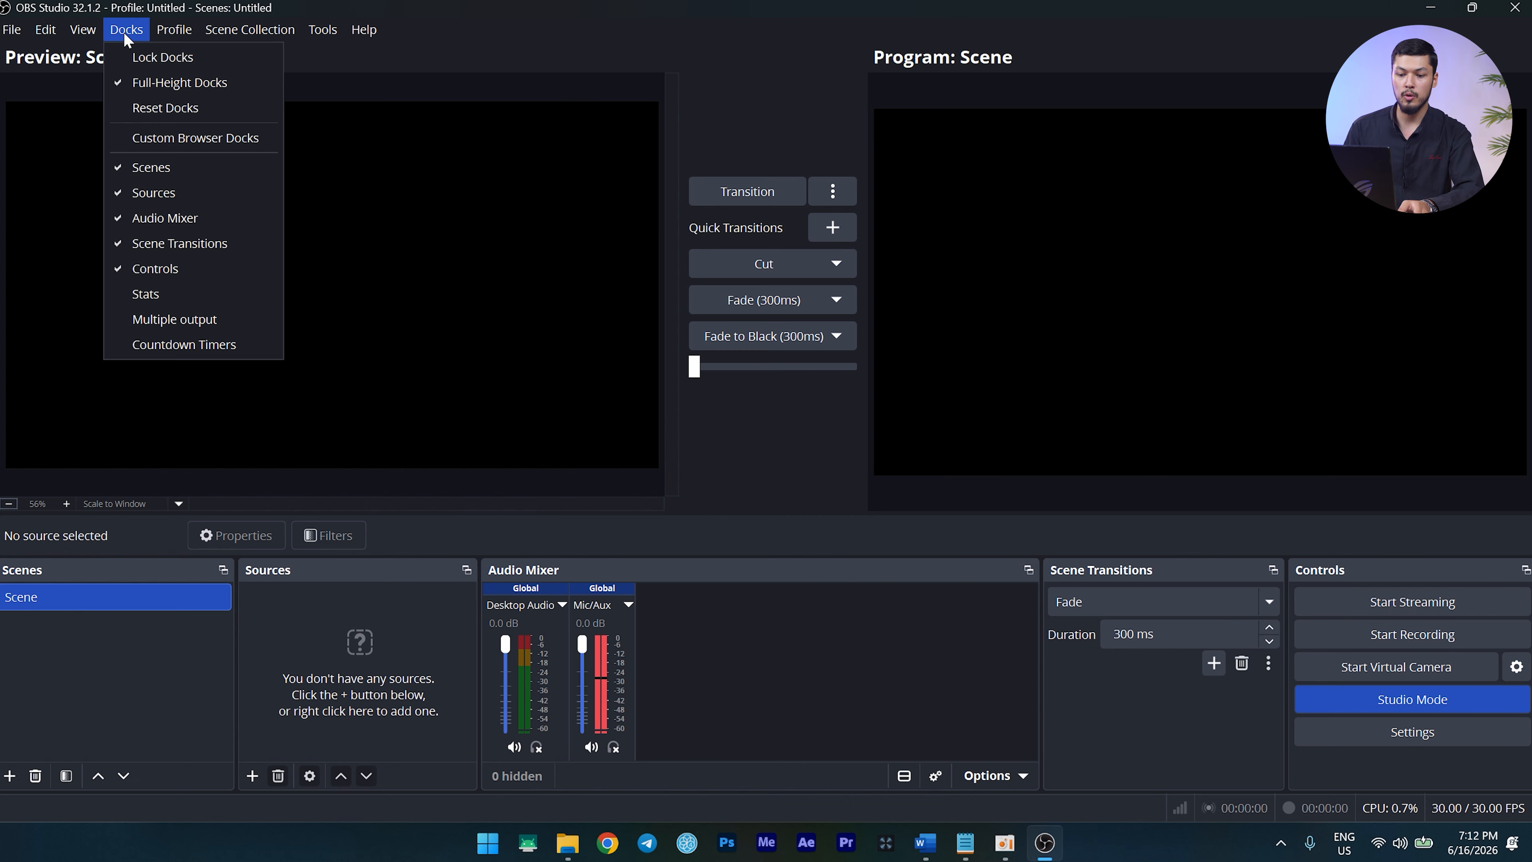
{"action": "left_click", "coordinate": [191, 320]}
{"action": "left_click_drag", "start_coordinate": [565, 400], "coordinate": [31, 229]}
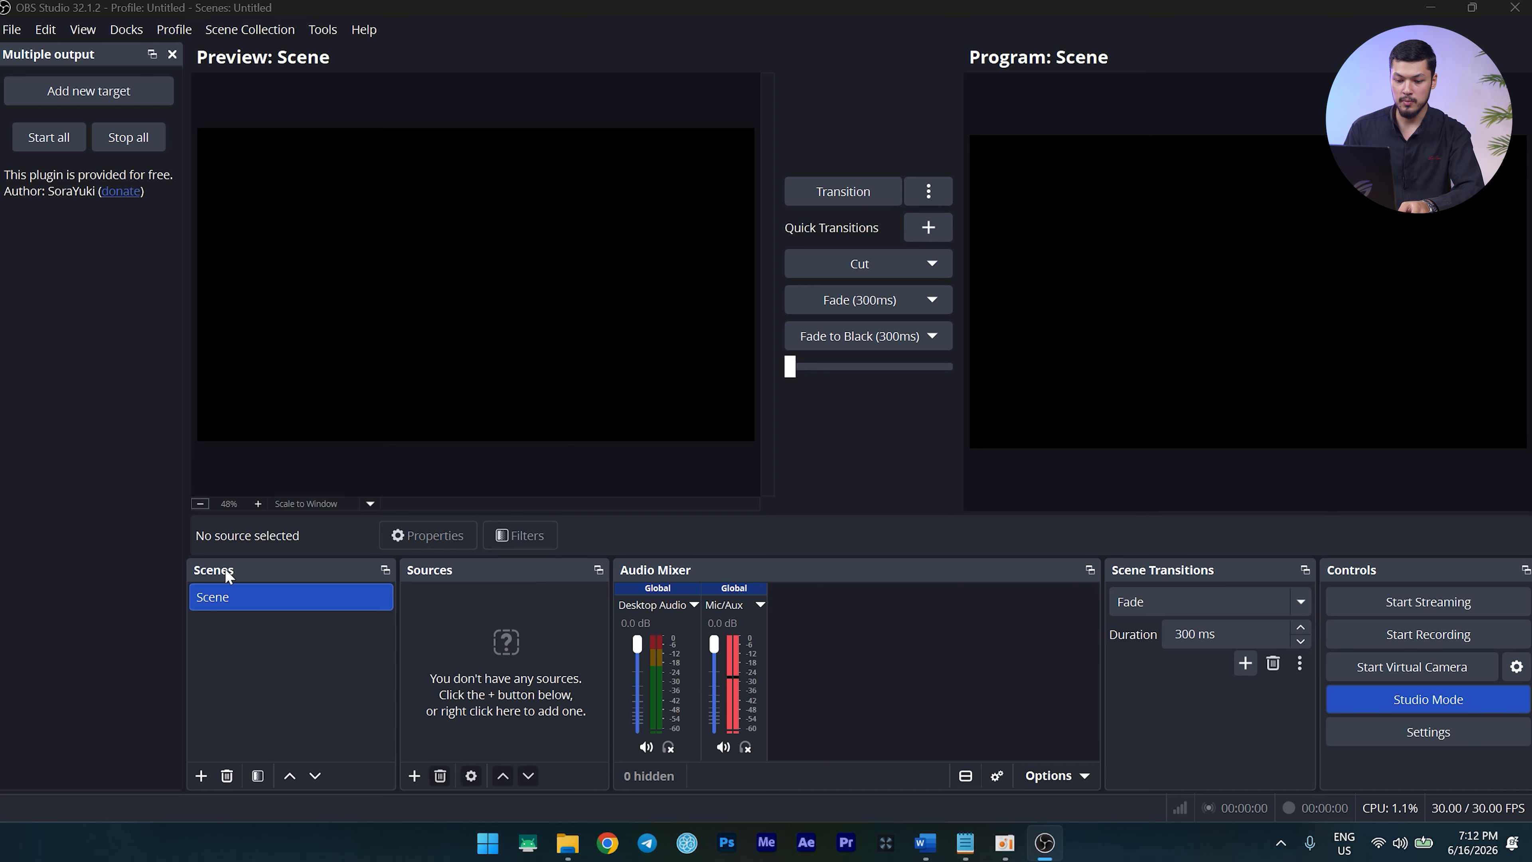
{"action": "left_click_drag", "start_coordinate": [229, 577], "coordinate": [145, 655]}
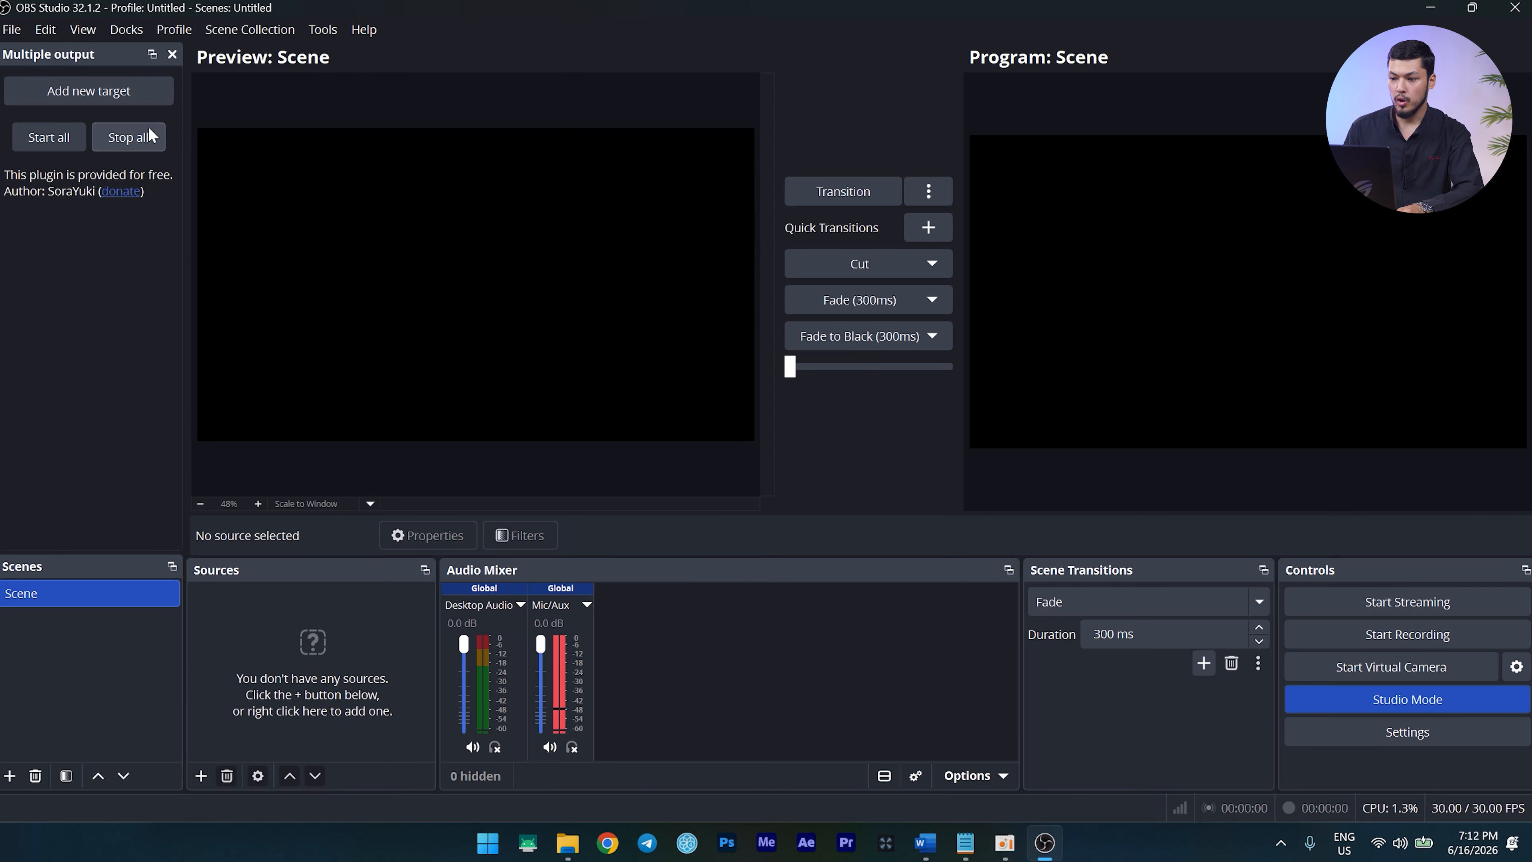
Close OBS Studio and install vertical-canvas 1.6.4 from Downloads into C:\Program Files\obs-studio
{"action": "left_click", "coordinate": [1514, 7]}
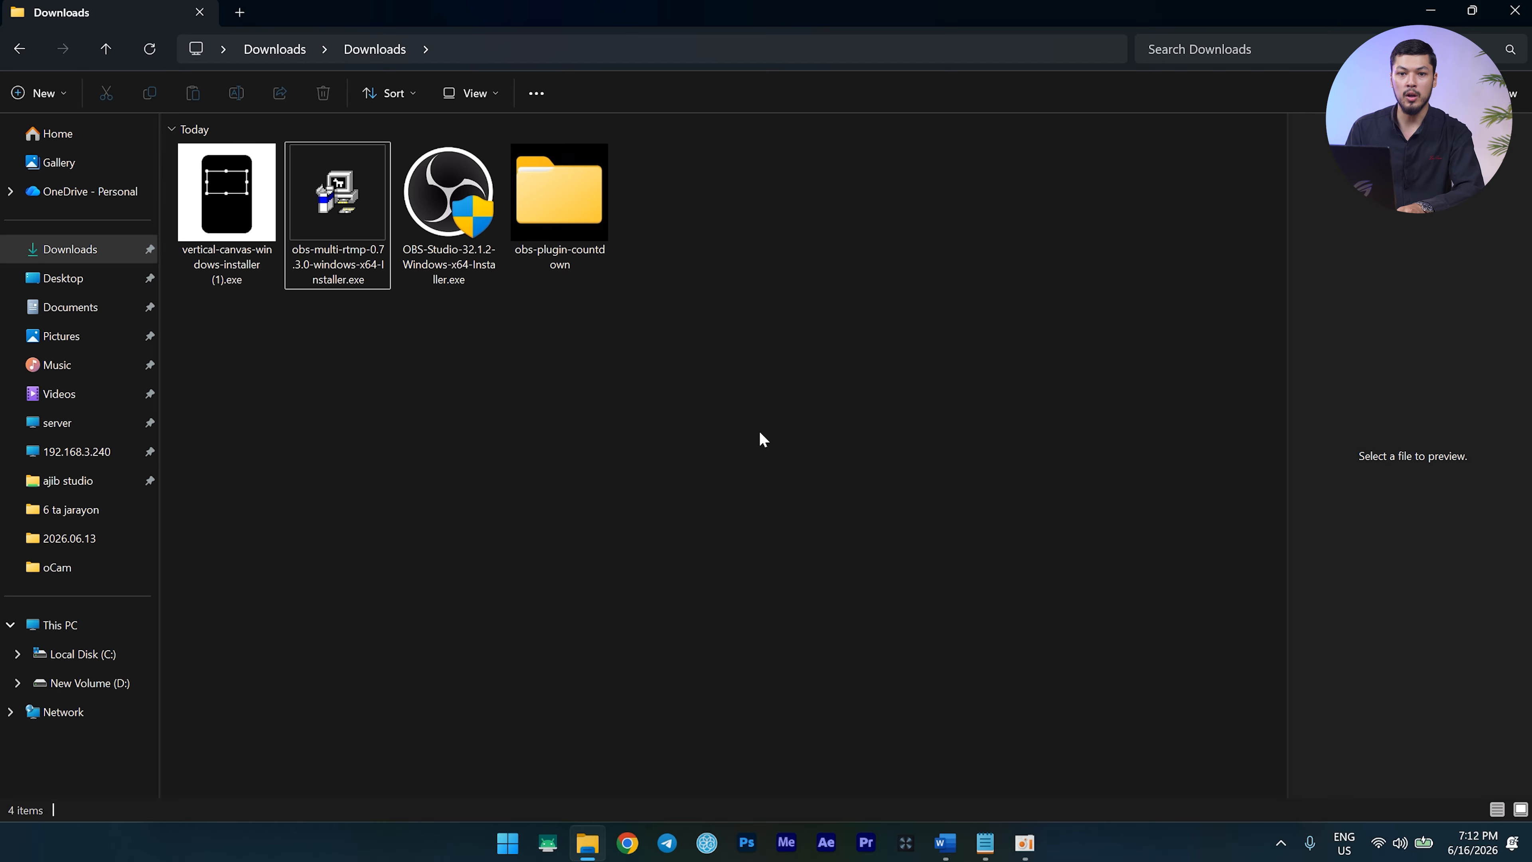
{"action": "double_click", "coordinate": [254, 237]}
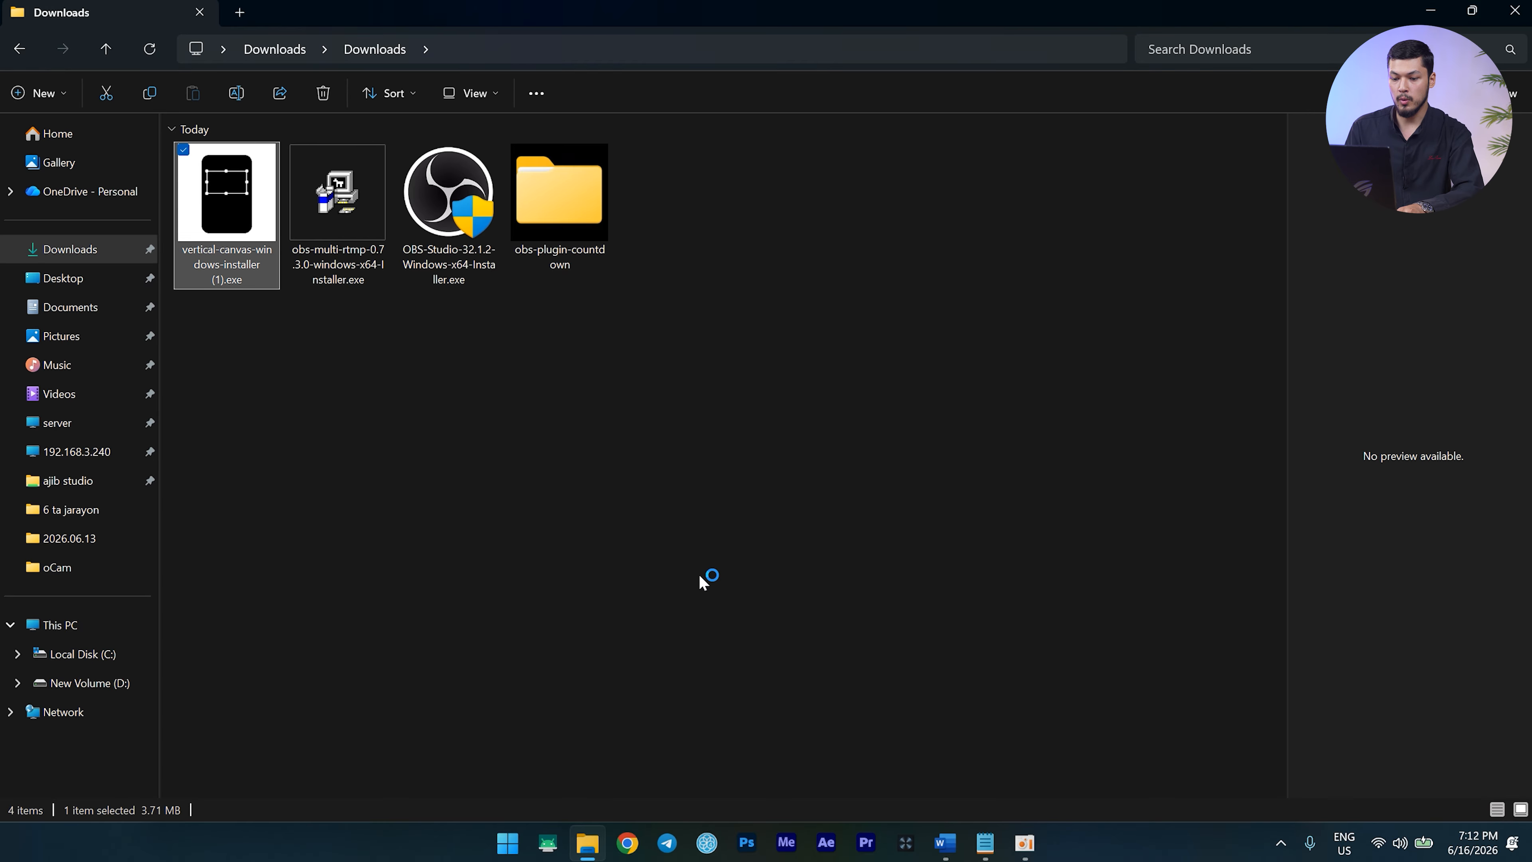
{"action": "left_click", "coordinate": [932, 614]}
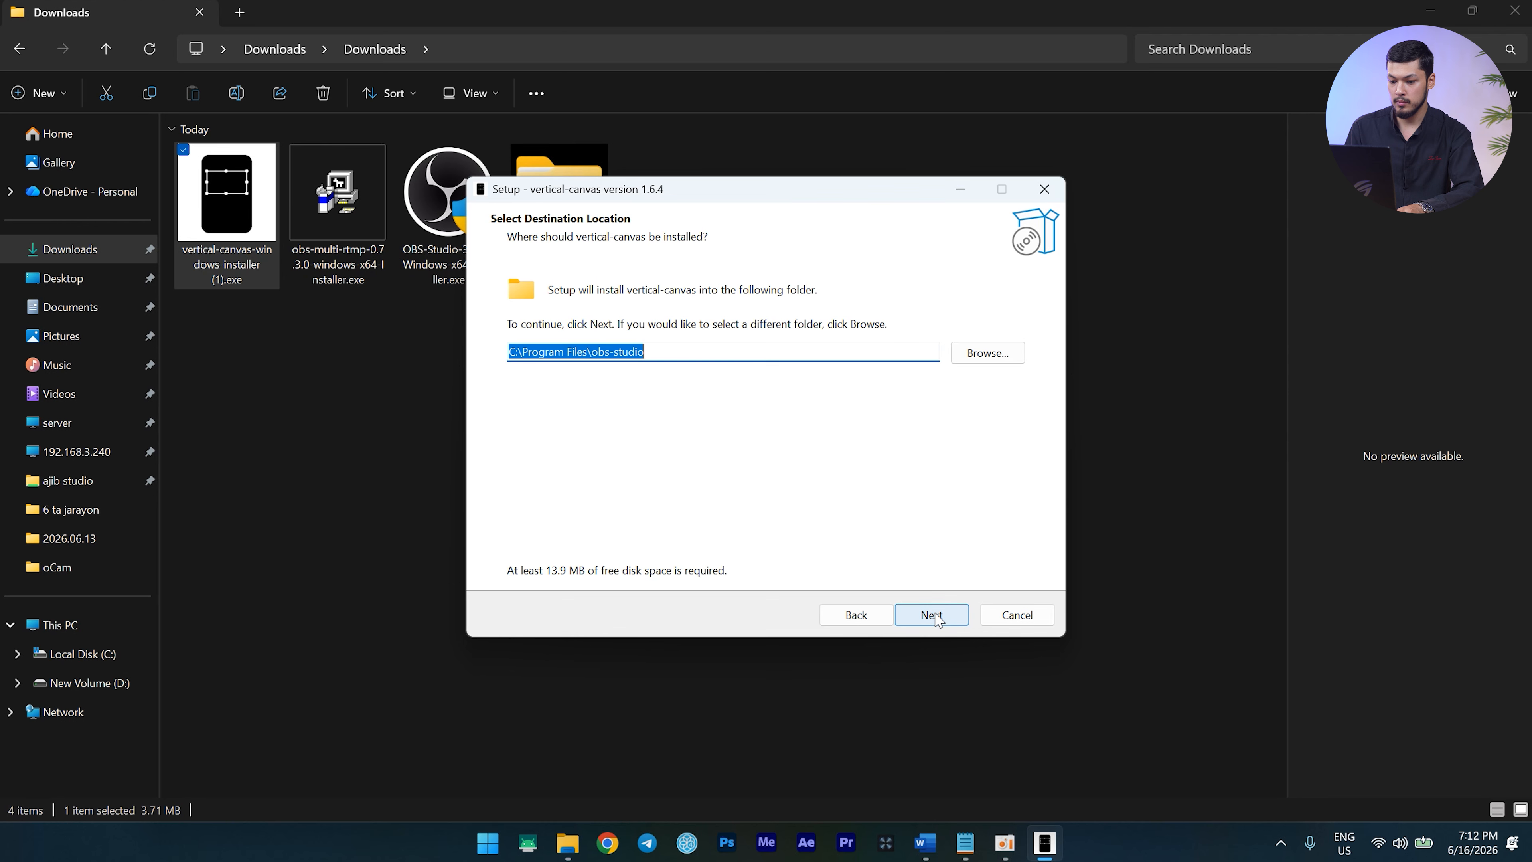
{"action": "left_click", "coordinate": [932, 614]}
{"action": "left_click", "coordinate": [932, 614]}
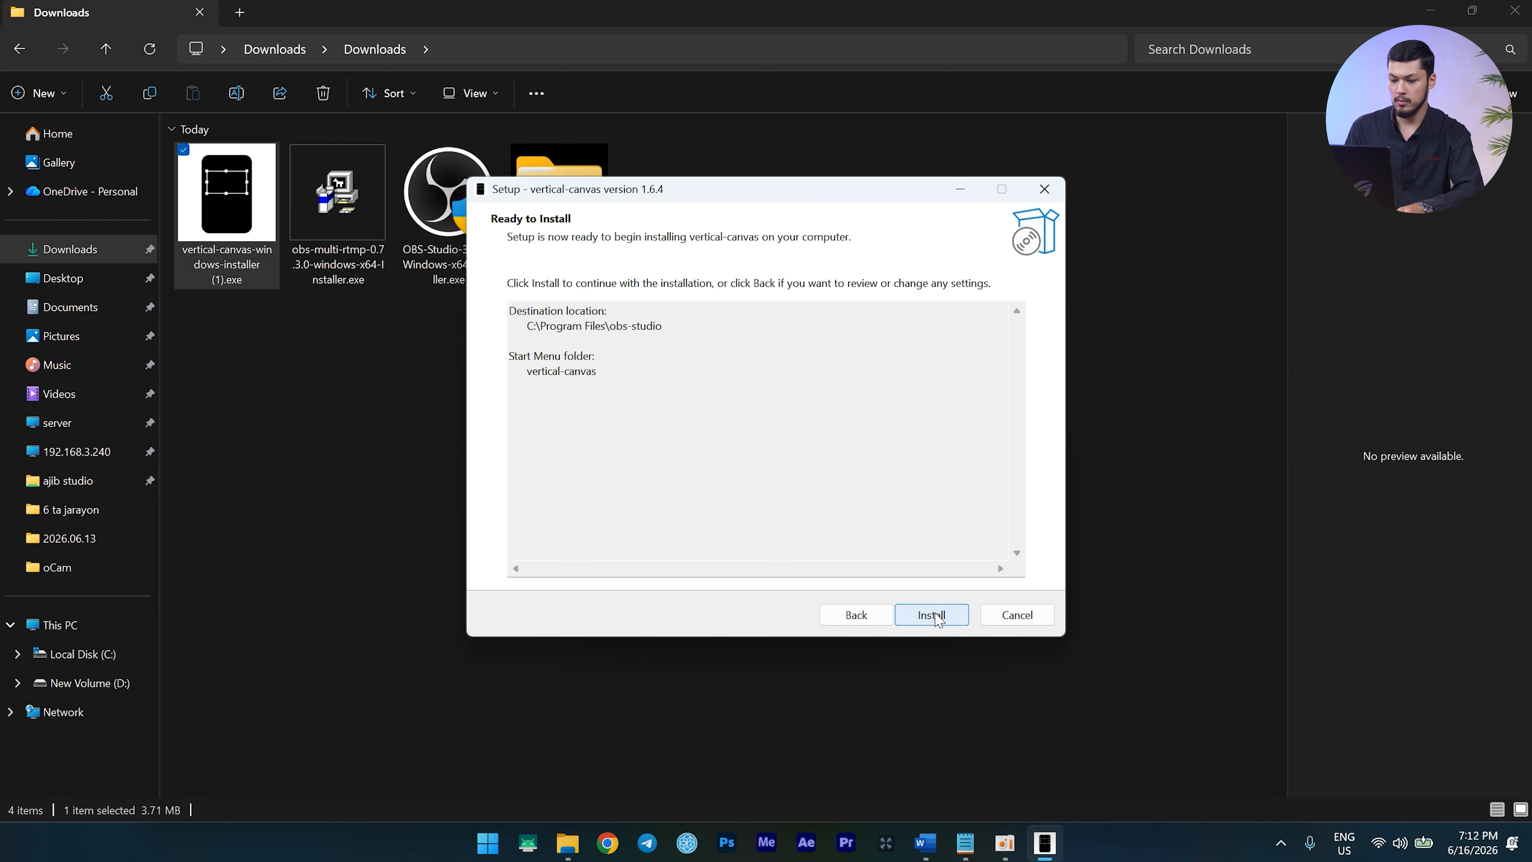
{"action": "left_click", "coordinate": [932, 621]}
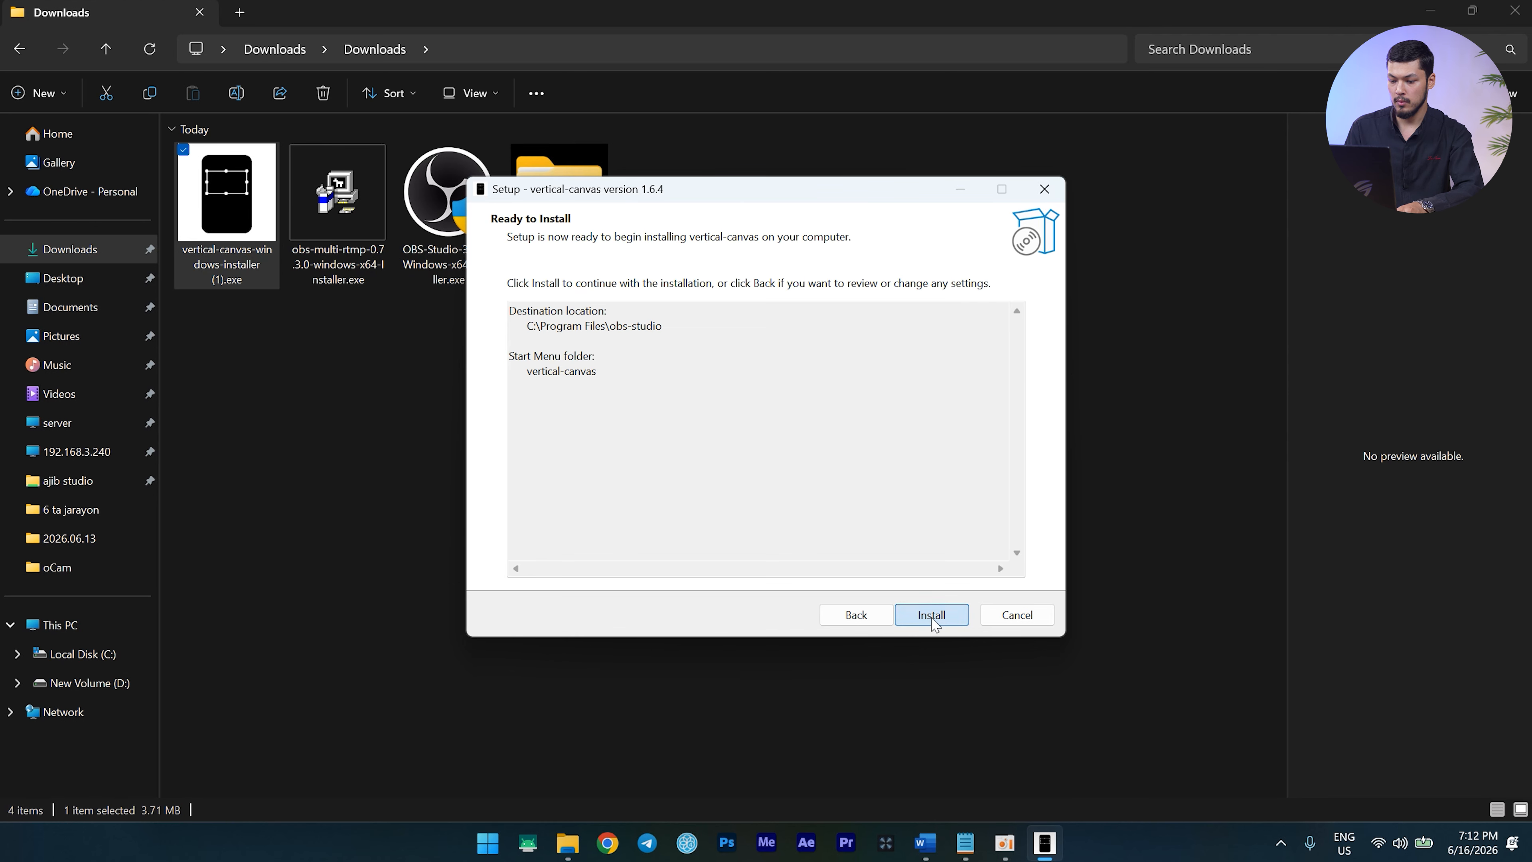
{"action": "left_click", "coordinate": [929, 622]}
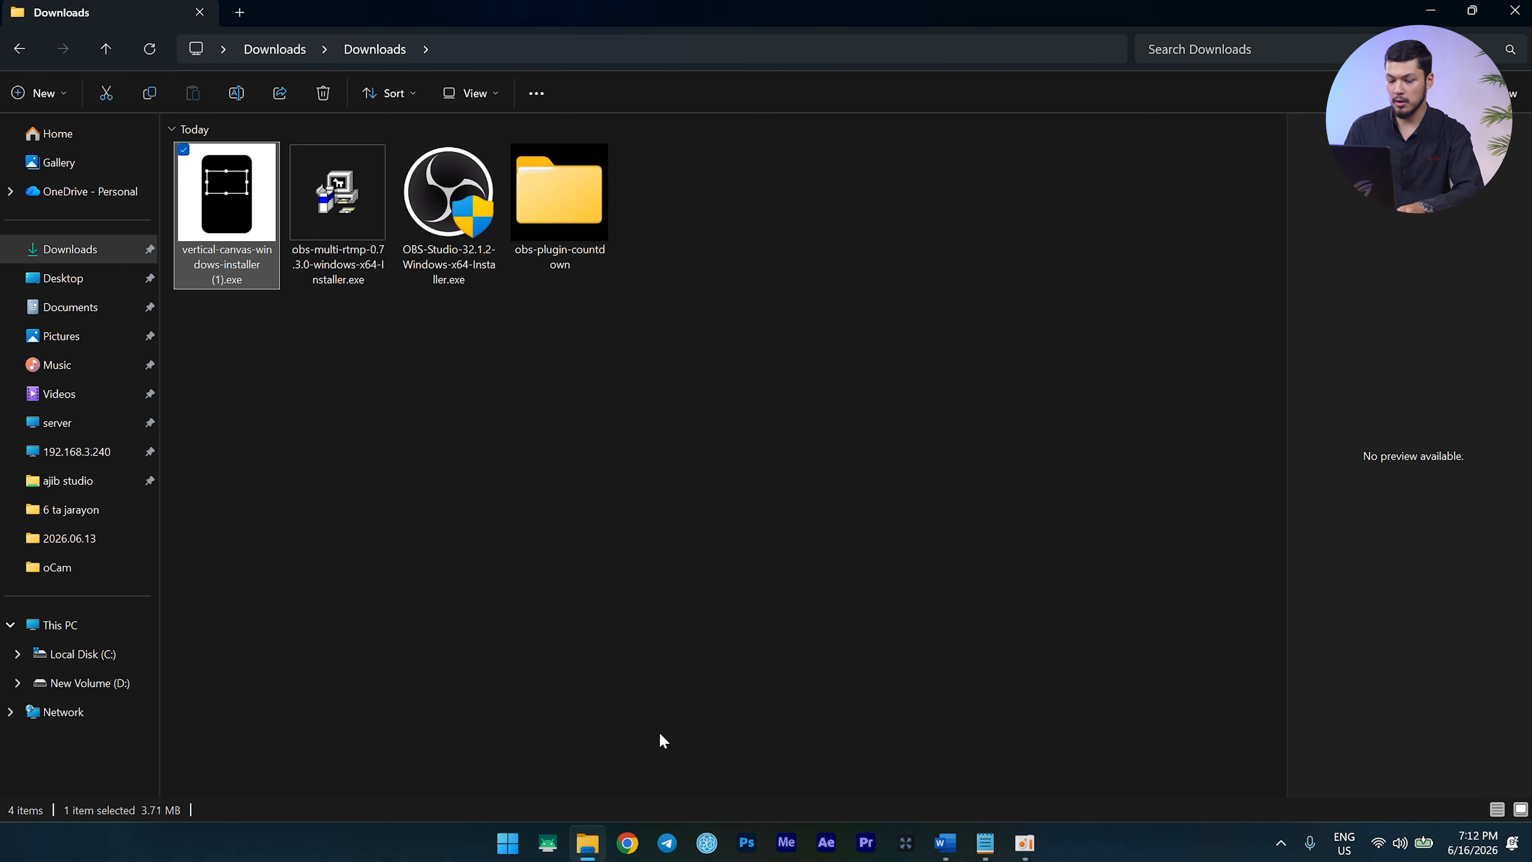
Relaunch OBS Studio from the system search and make its window fill the whole screen
{"action": "key", "text": "alt+Tab"}
{"action": "key", "text": "super"}
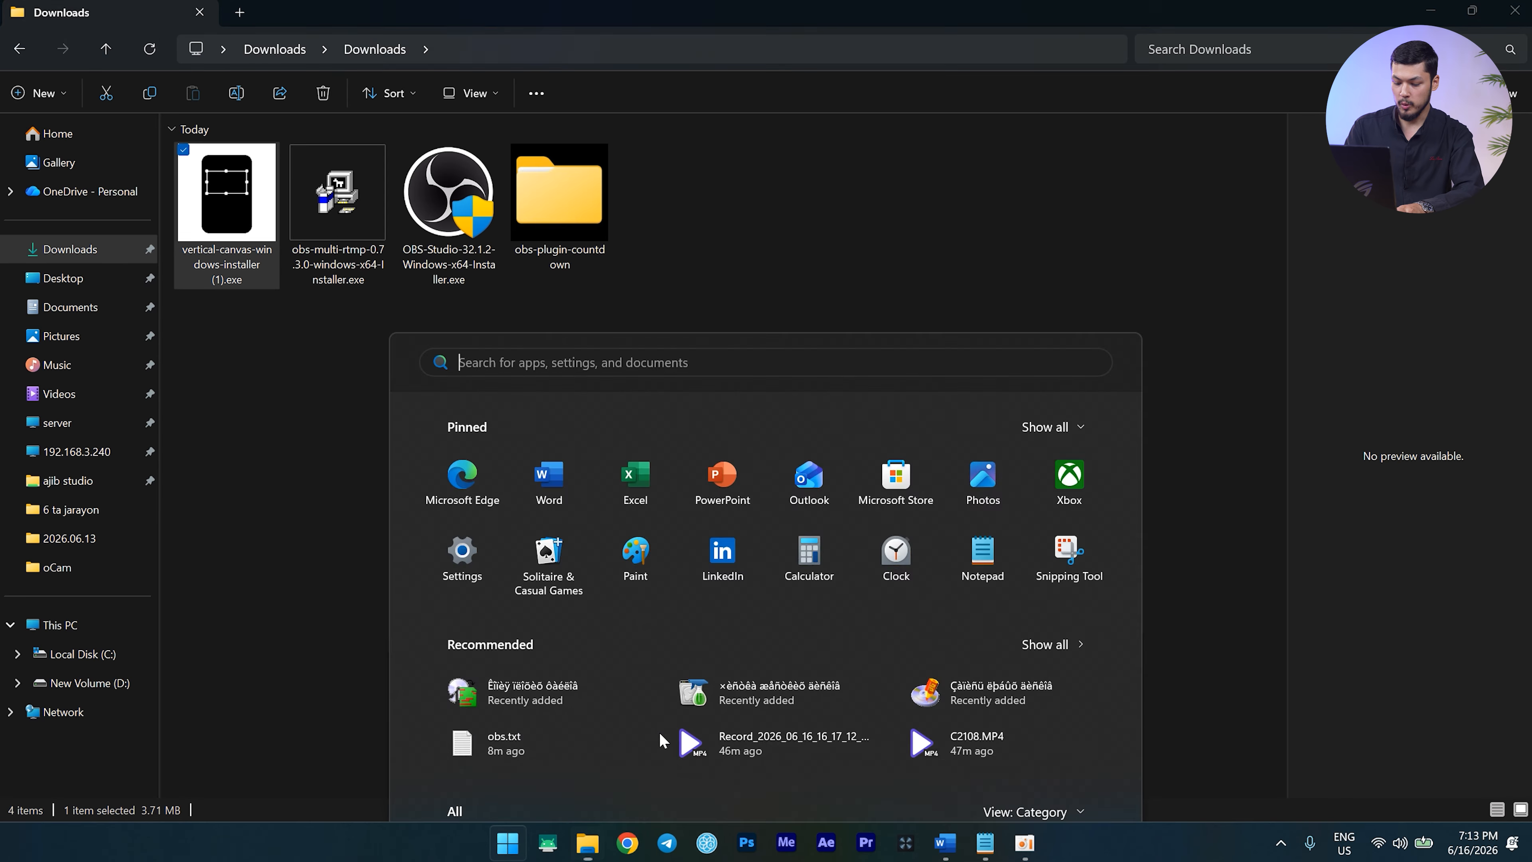
{"action": "type", "text": "obs"}
{"action": "key", "text": "Return"}
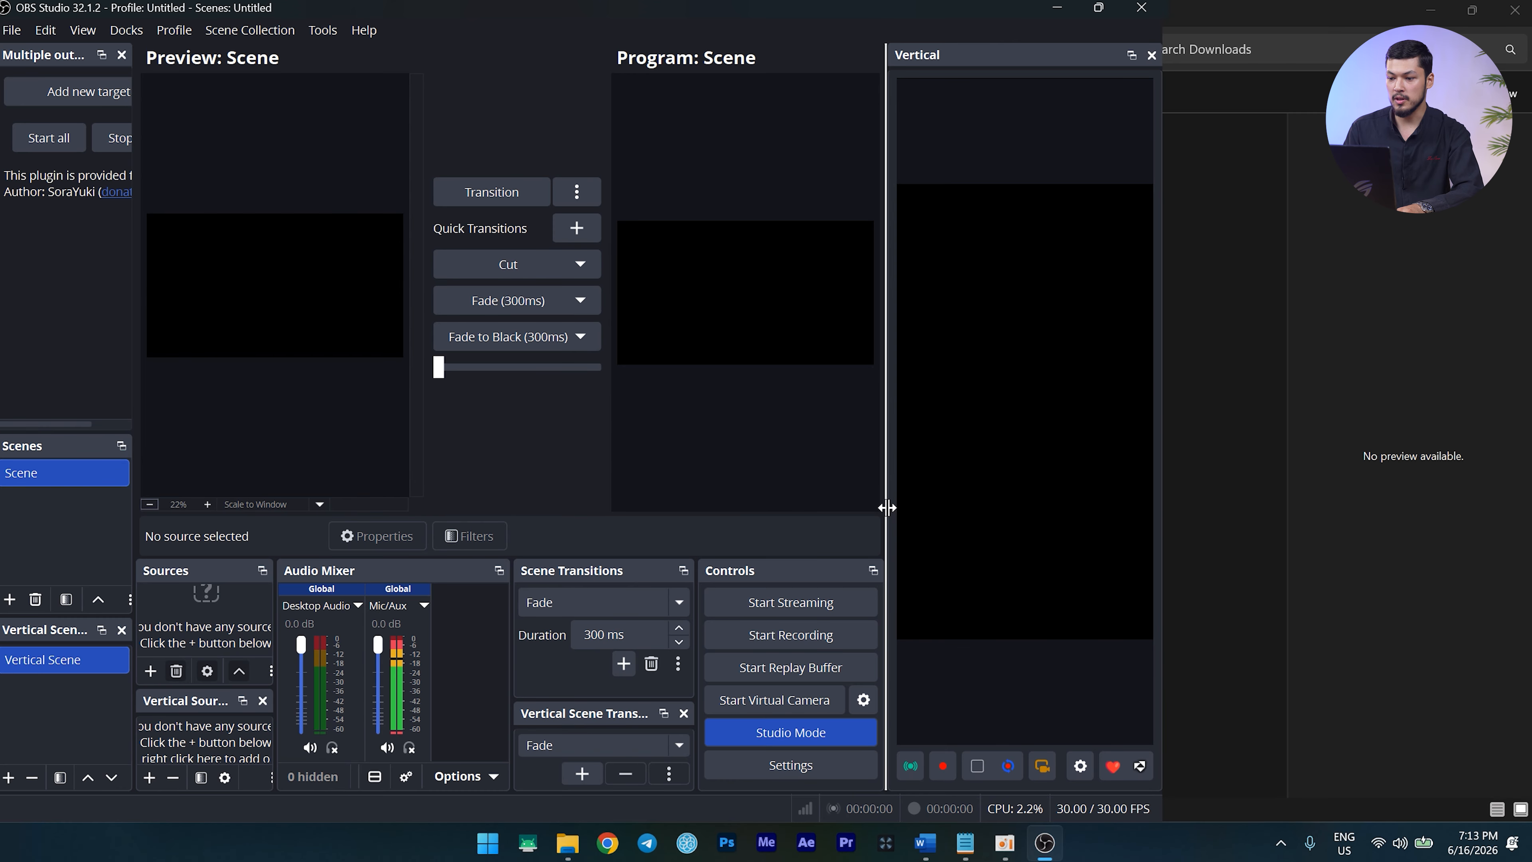
{"action": "left_click", "coordinate": [1098, 8]}
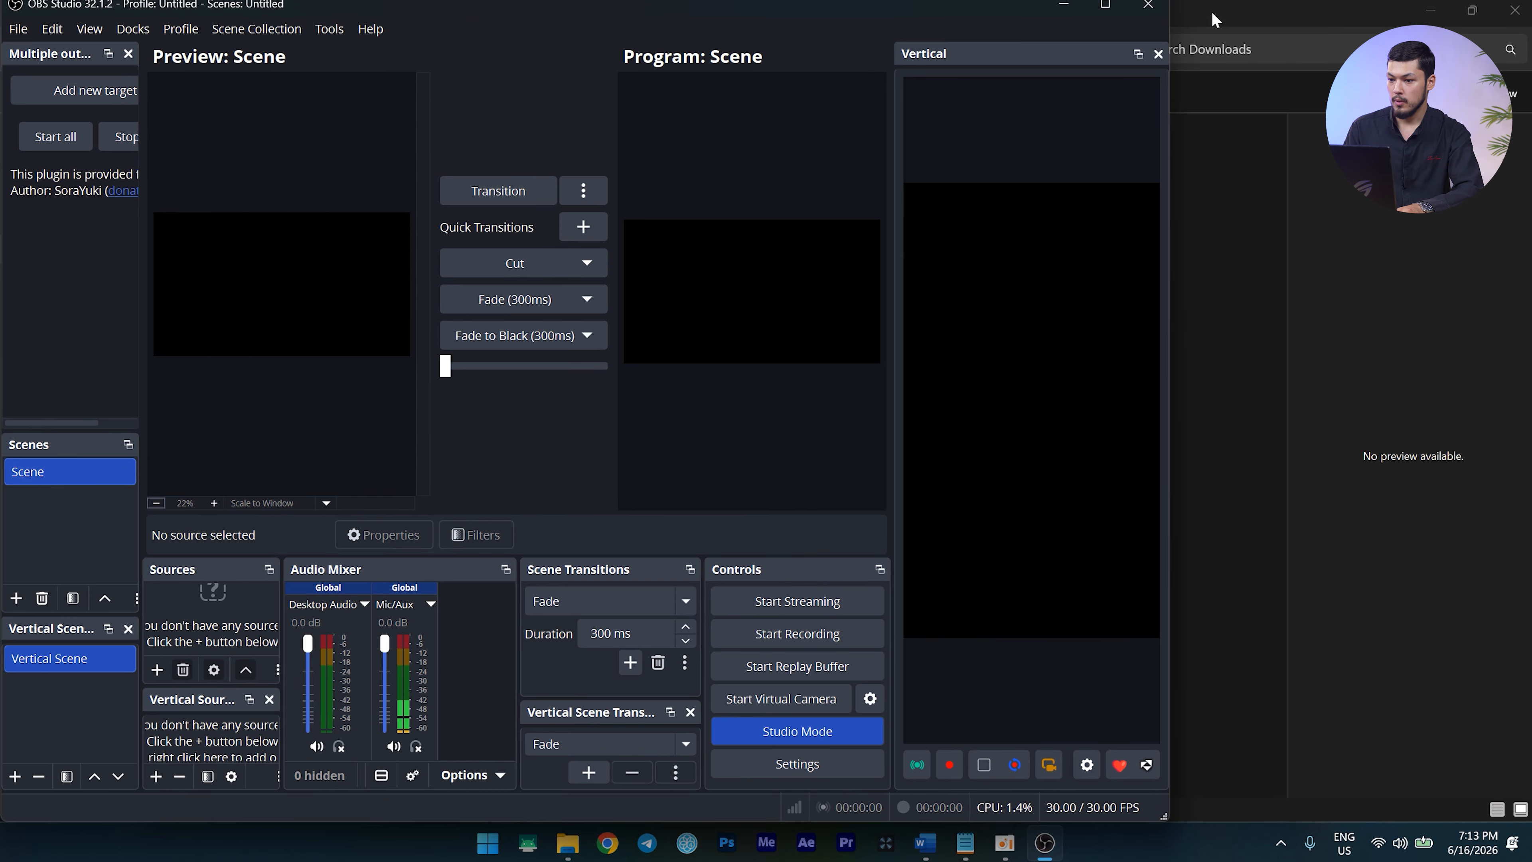
{"action": "left_click_drag", "start_coordinate": [977, 3], "coordinate": [1237, 0]}
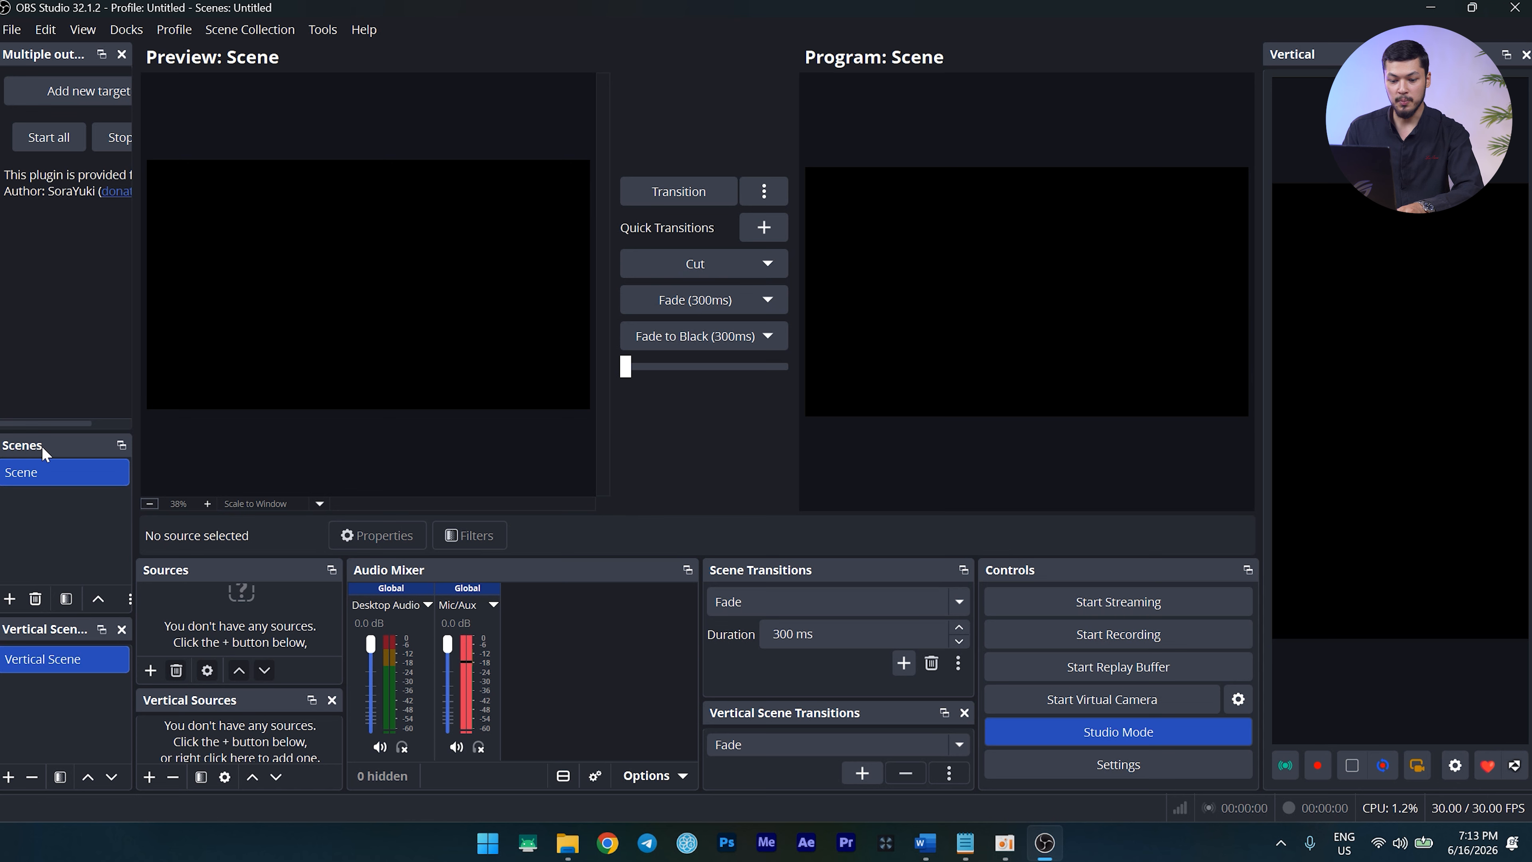
Stack the Scenes, Sources and Scene Transitions docks as tabs with their Vertical counterparts
{"action": "left_click_drag", "start_coordinate": [26, 444], "coordinate": [35, 594]}
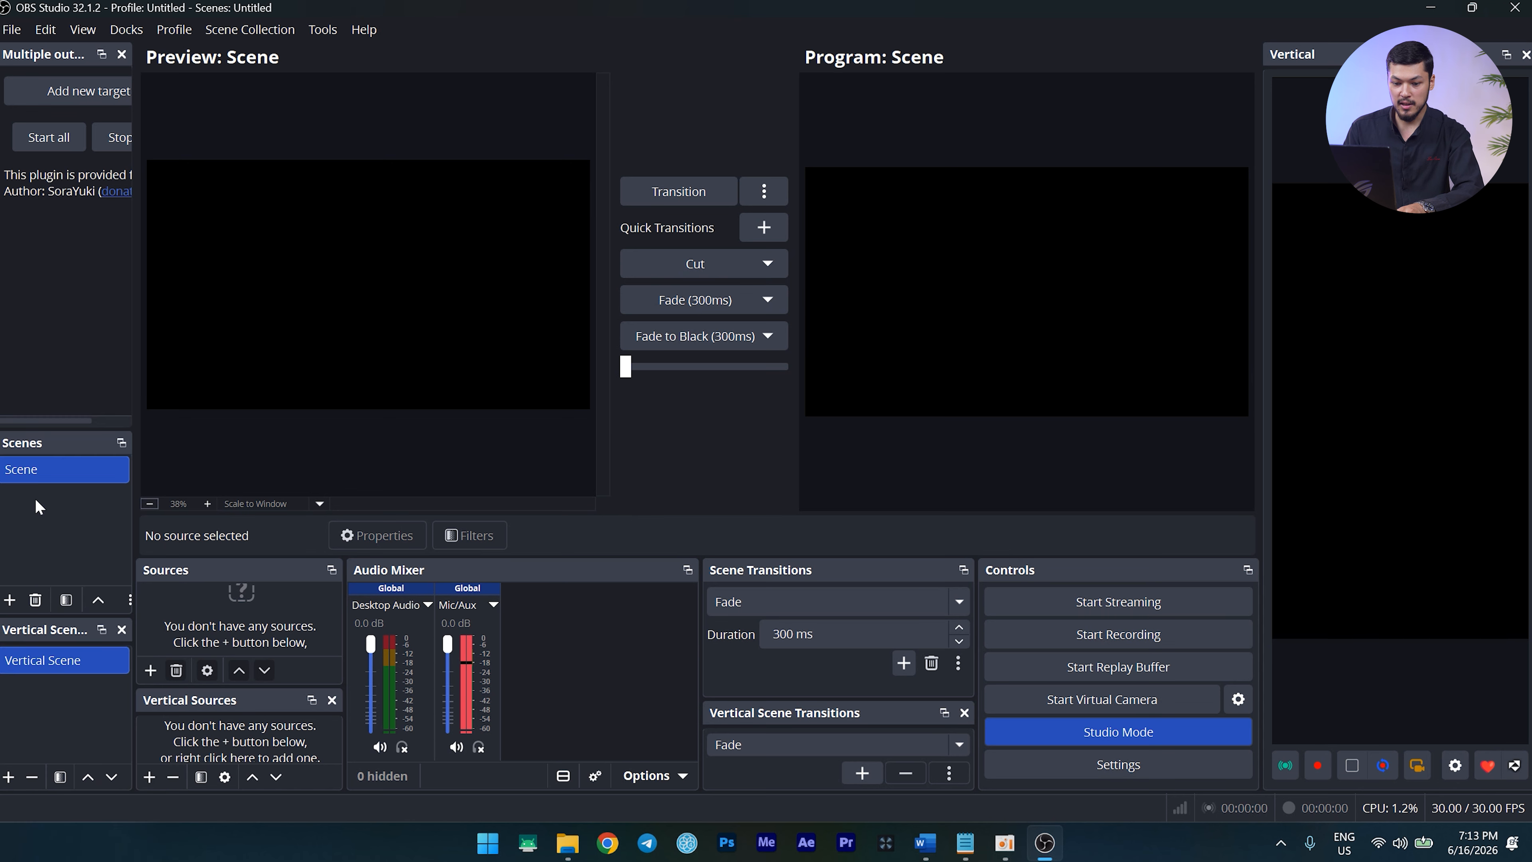
{"action": "left_click_drag", "start_coordinate": [27, 445], "coordinate": [31, 614]}
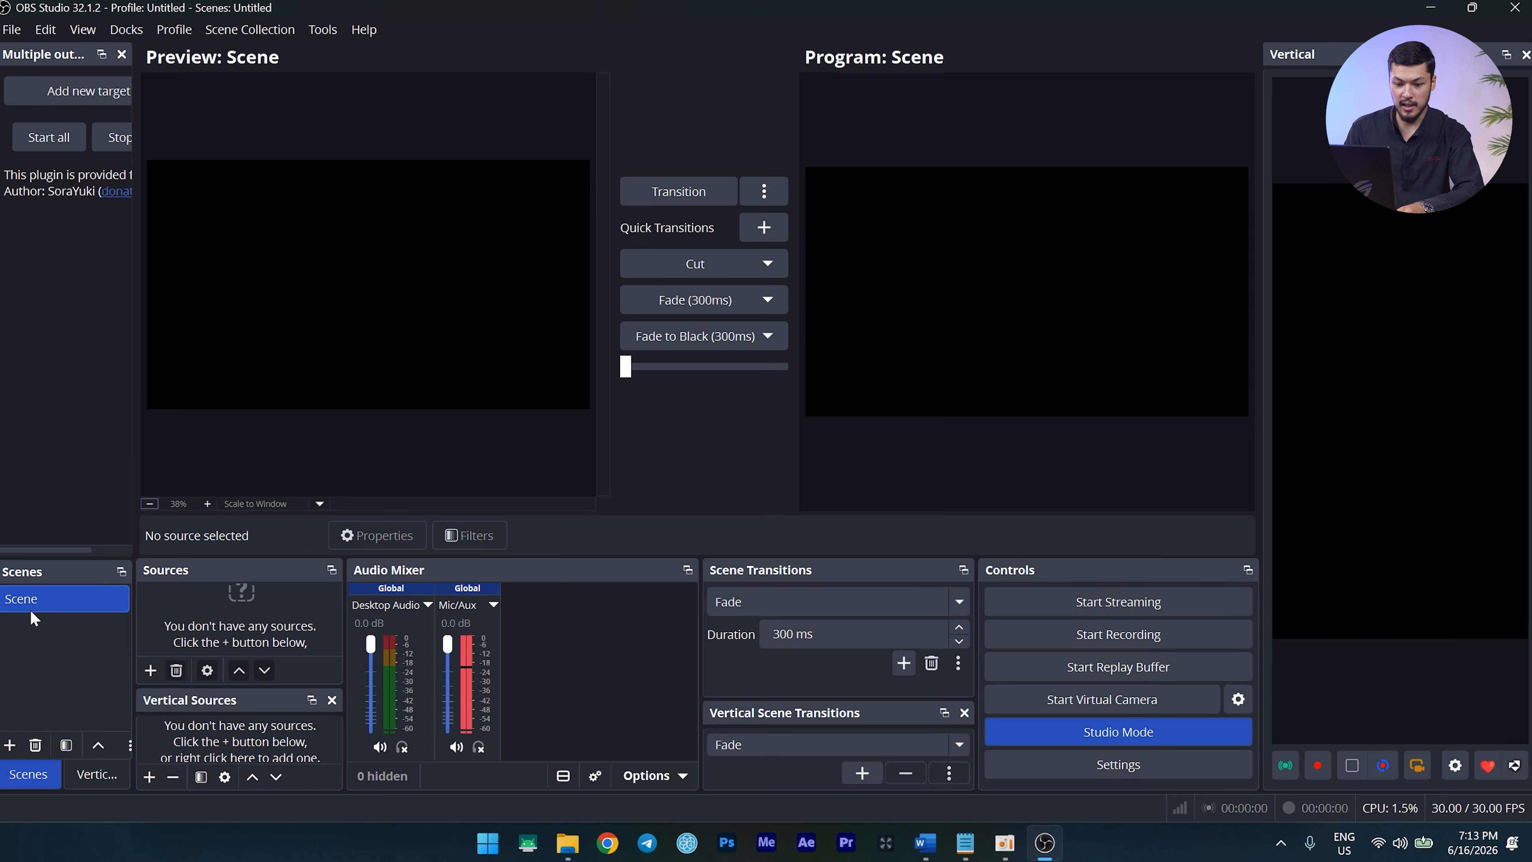
{"action": "left_click", "coordinate": [91, 780]}
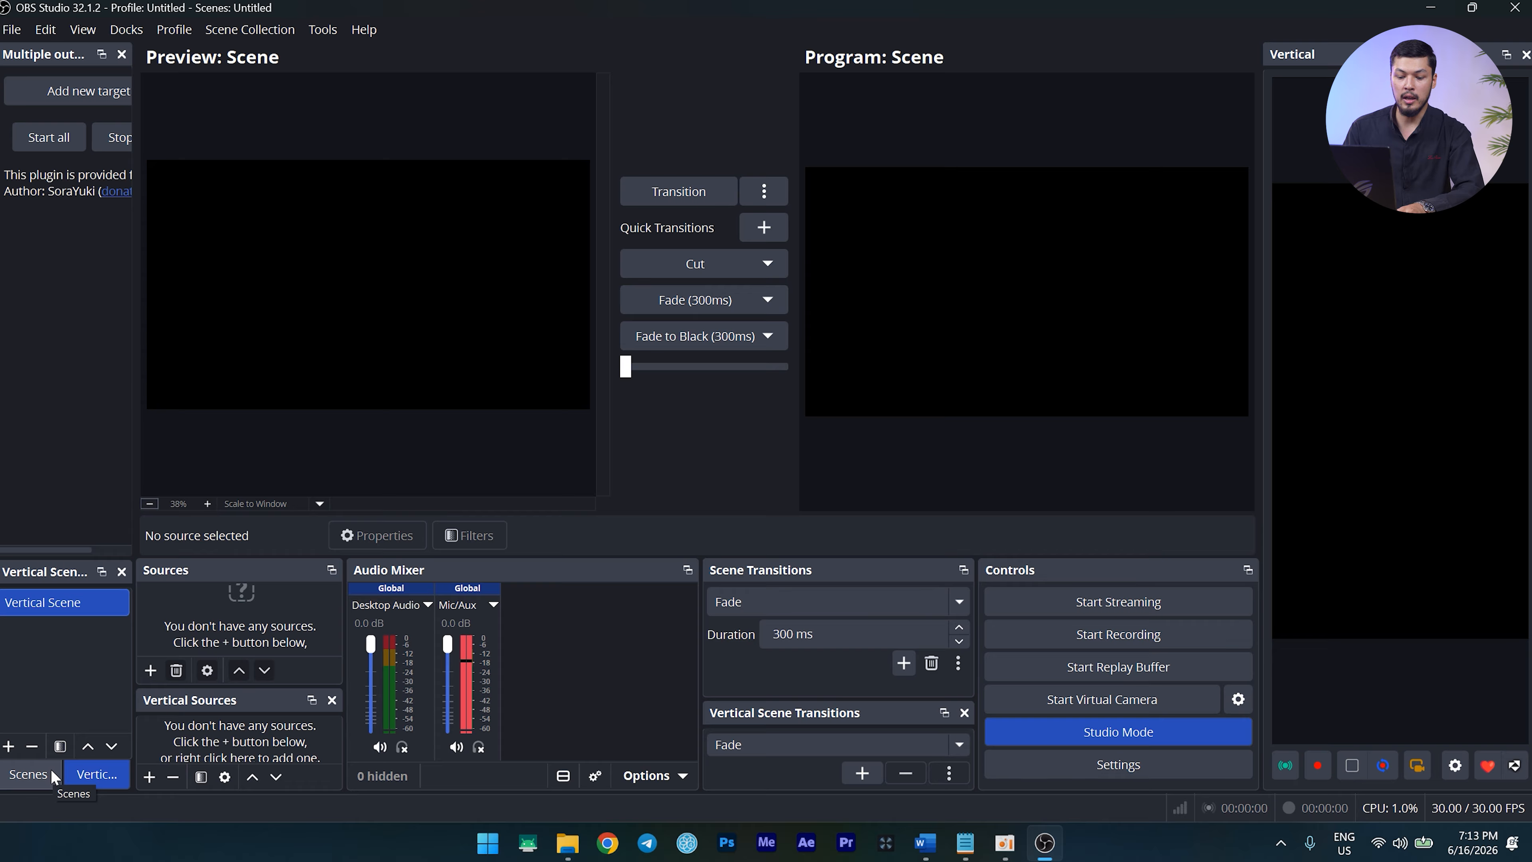
{"action": "left_click", "coordinate": [30, 775]}
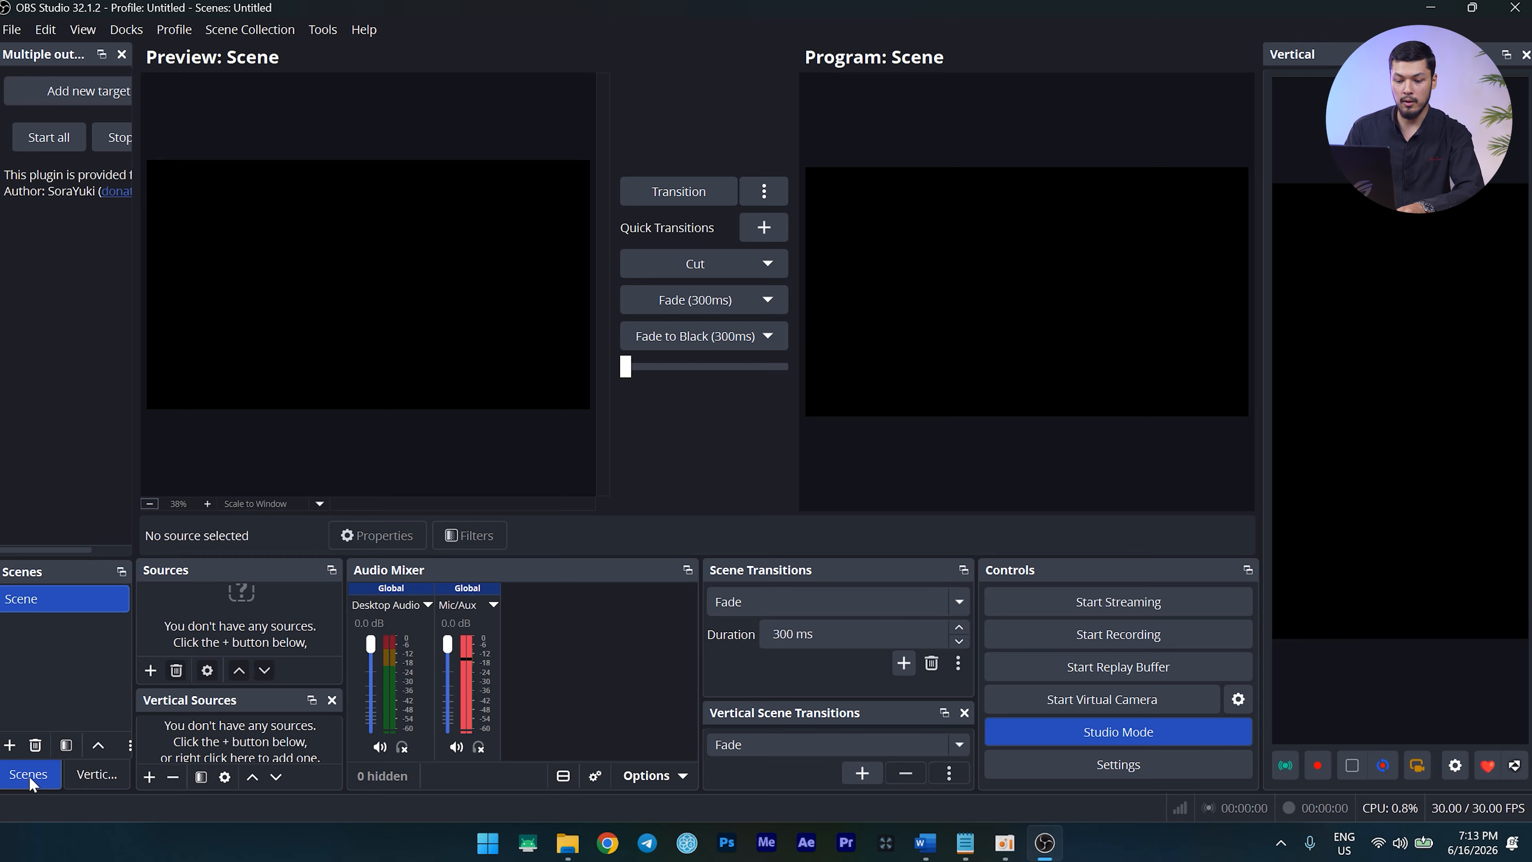
{"action": "left_click_drag", "start_coordinate": [180, 578], "coordinate": [185, 728]}
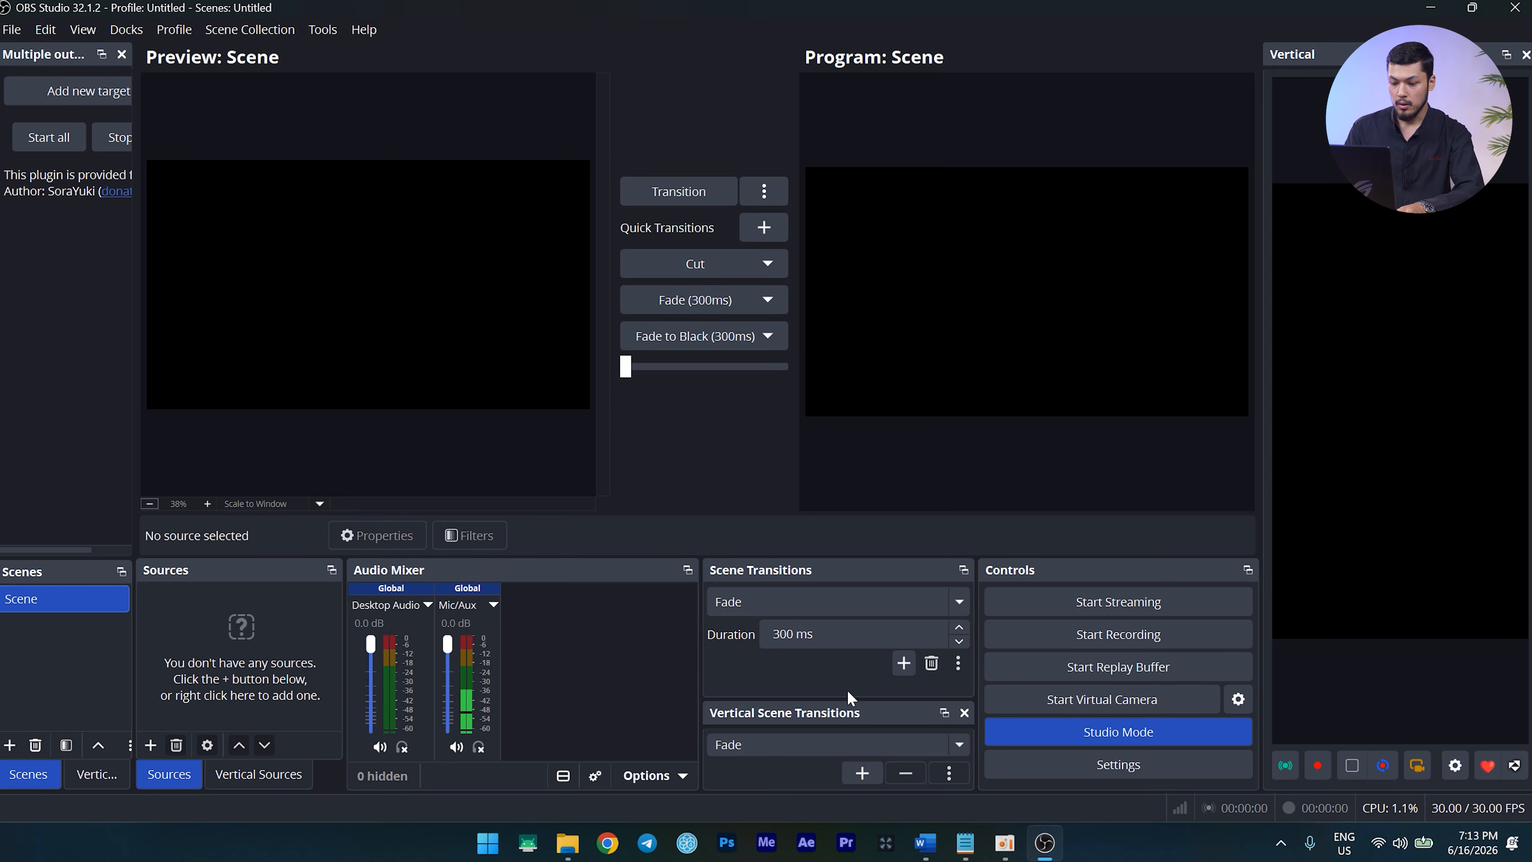
{"action": "mouse_move", "coordinate": [794, 712]}
{"action": "left_mouse_down"}
{"action": "mouse_move", "coordinate": [786, 594]}
{"action": "mouse_move", "coordinate": [781, 706]}
{"action": "mouse_move", "coordinate": [773, 694]}
{"action": "left_mouse_up"}
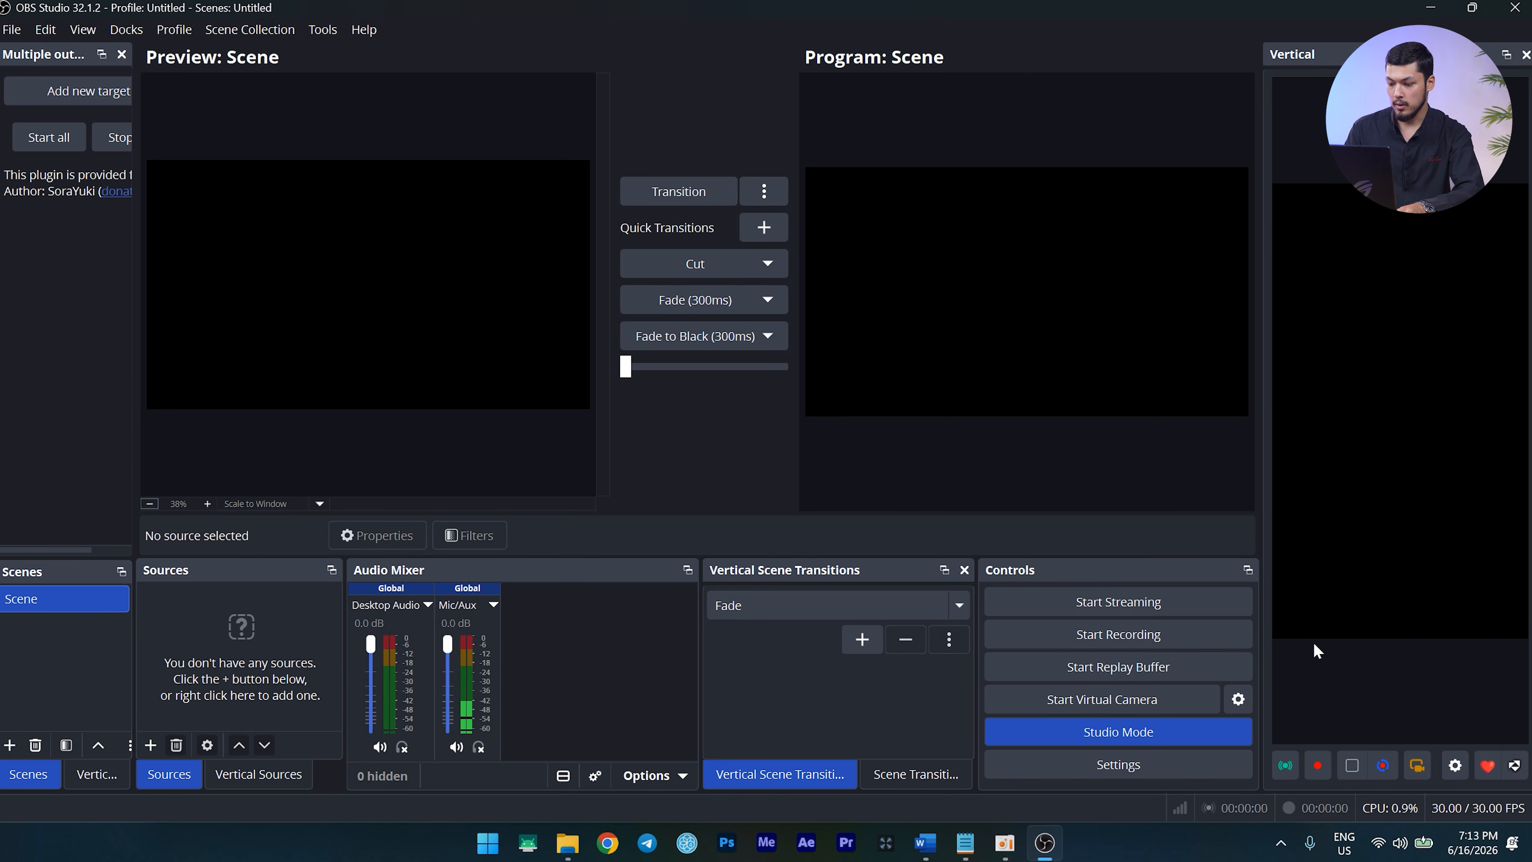
Move the Controls dock beneath the Vertical dock, and widen the Sources dock and the Multiple output and Scenes column
{"action": "left_click_drag", "start_coordinate": [1032, 574], "coordinate": [1312, 669]}
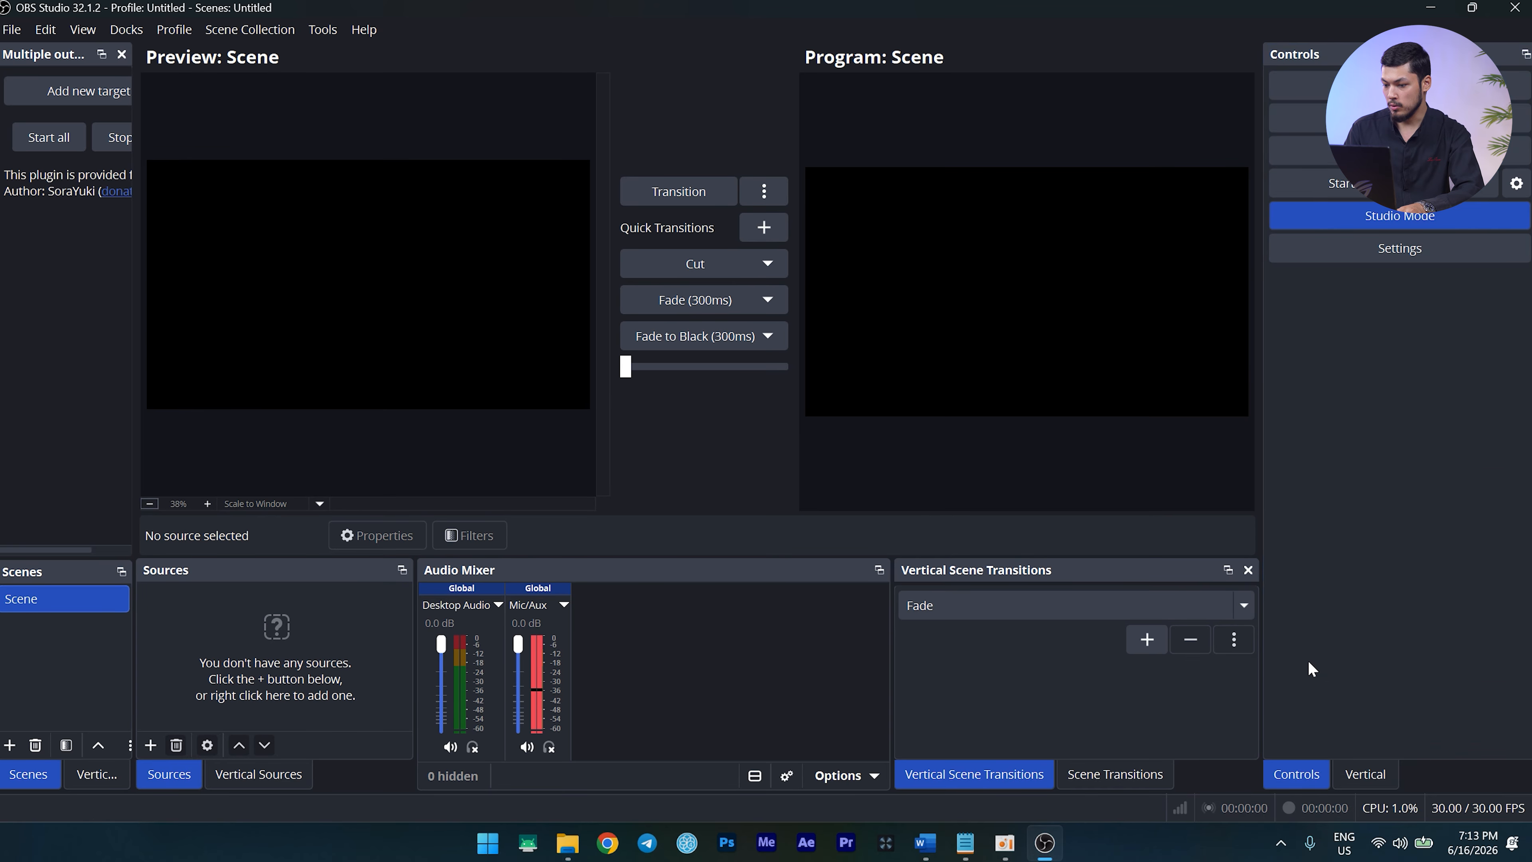
{"action": "left_click_drag", "start_coordinate": [1307, 54], "coordinate": [1273, 644]}
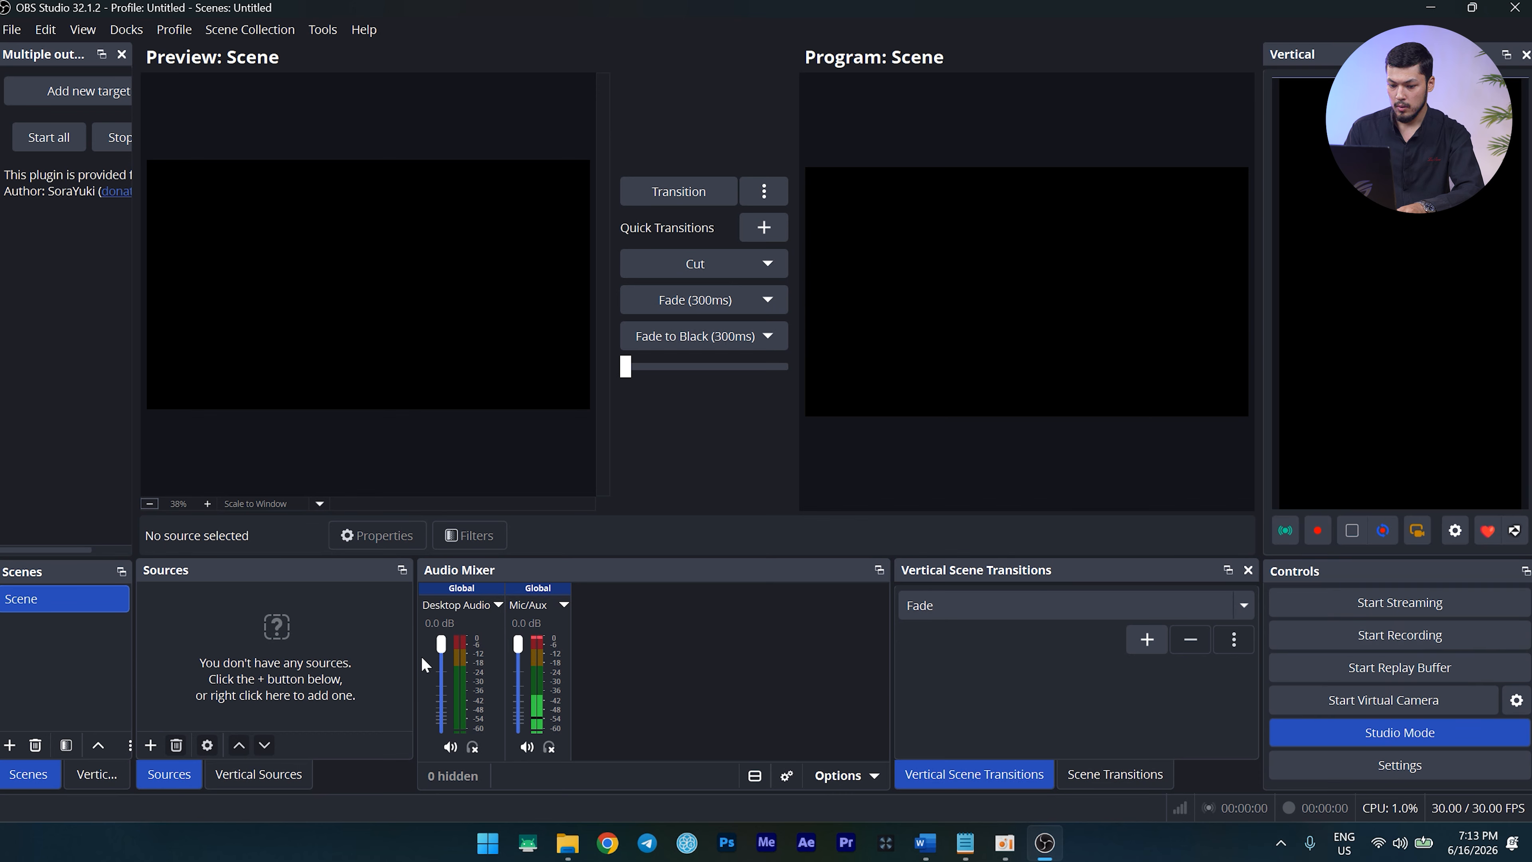
{"action": "left_click_drag", "start_coordinate": [416, 655], "coordinate": [649, 669]}
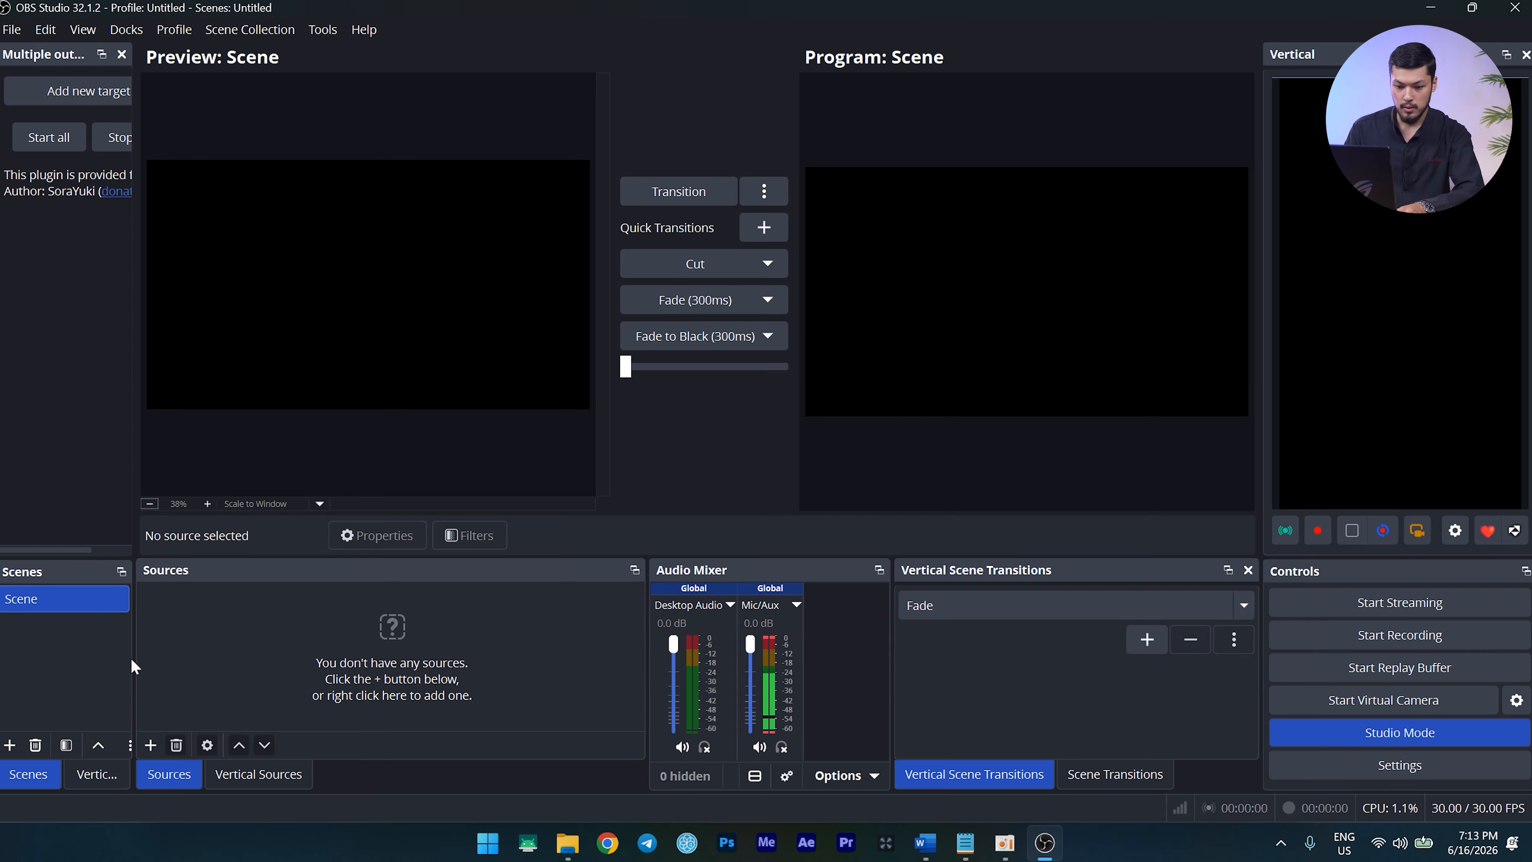
{"action": "left_click_drag", "start_coordinate": [130, 654], "coordinate": [289, 673]}
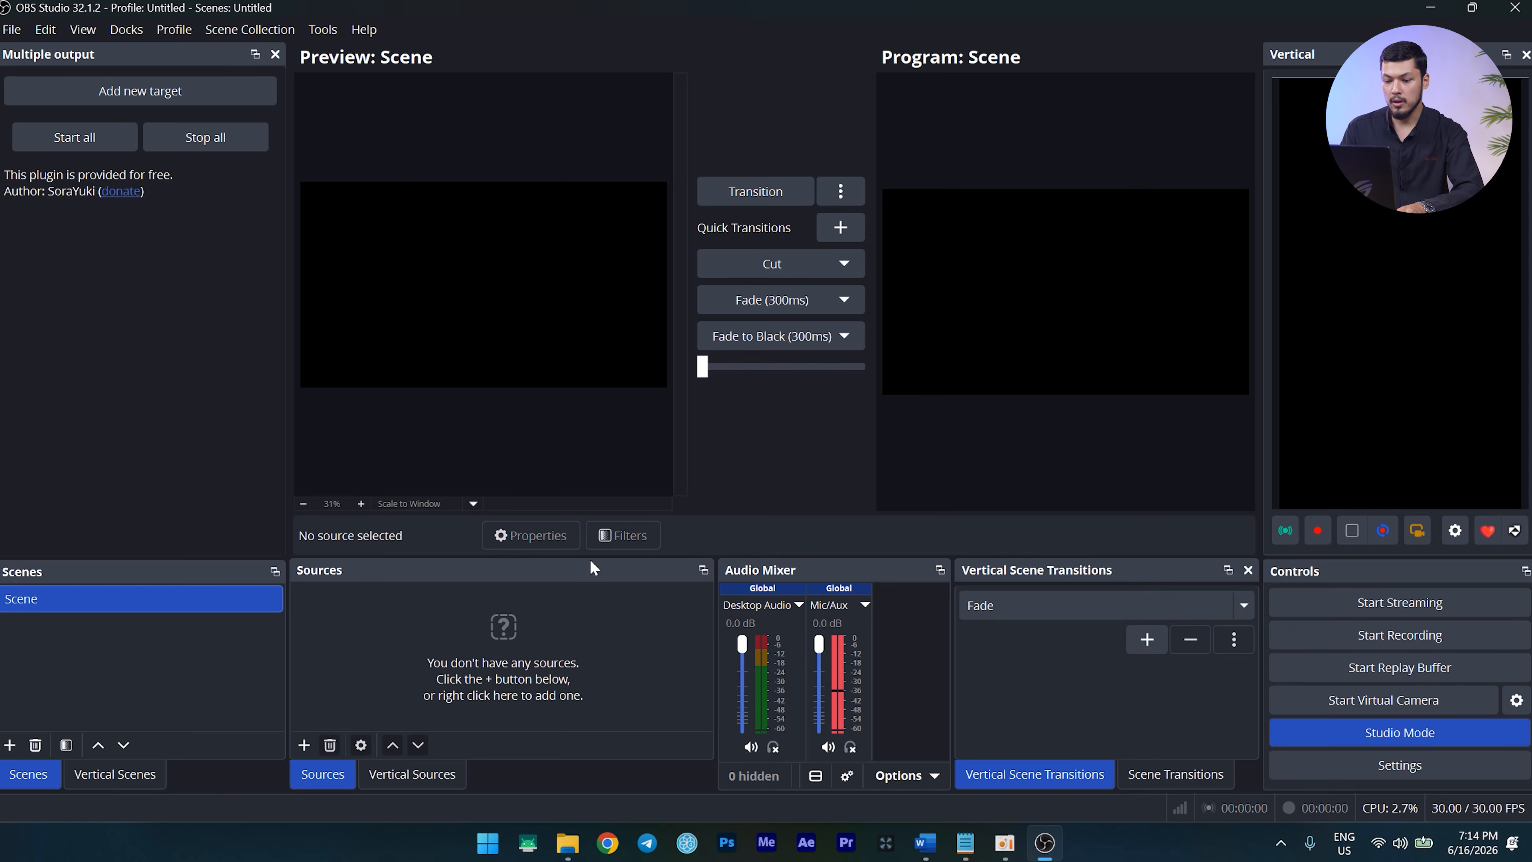
{"action": "left_click_drag", "start_coordinate": [289, 448], "coordinate": [220, 445]}
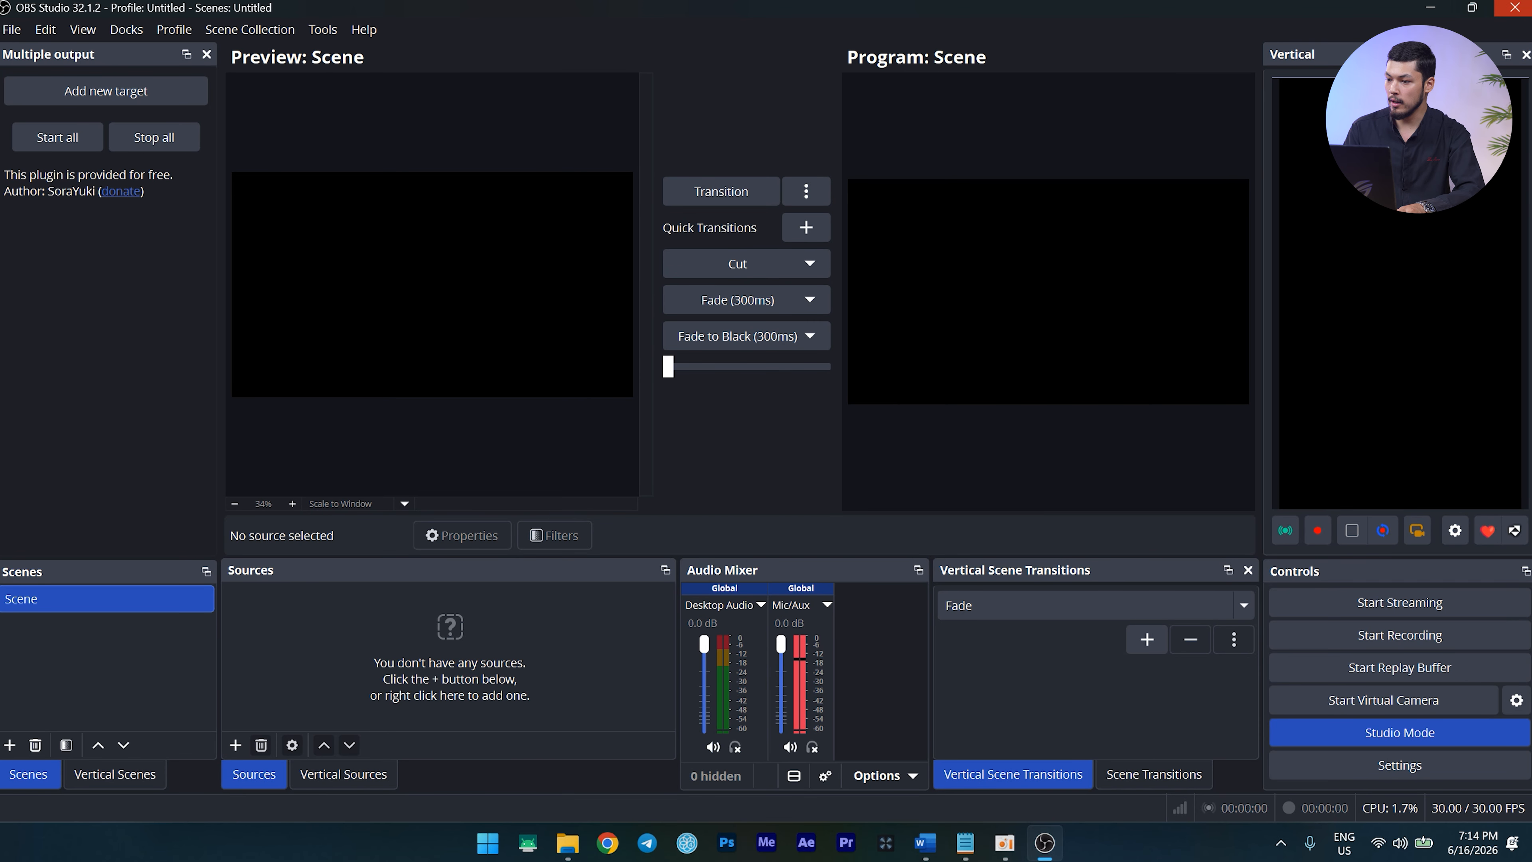
Close OBS Studio and copy the obs-plugin-countdown folder in Downloads
{"action": "left_click", "coordinate": [1514, 8]}
{"action": "left_click", "coordinate": [503, 476]}
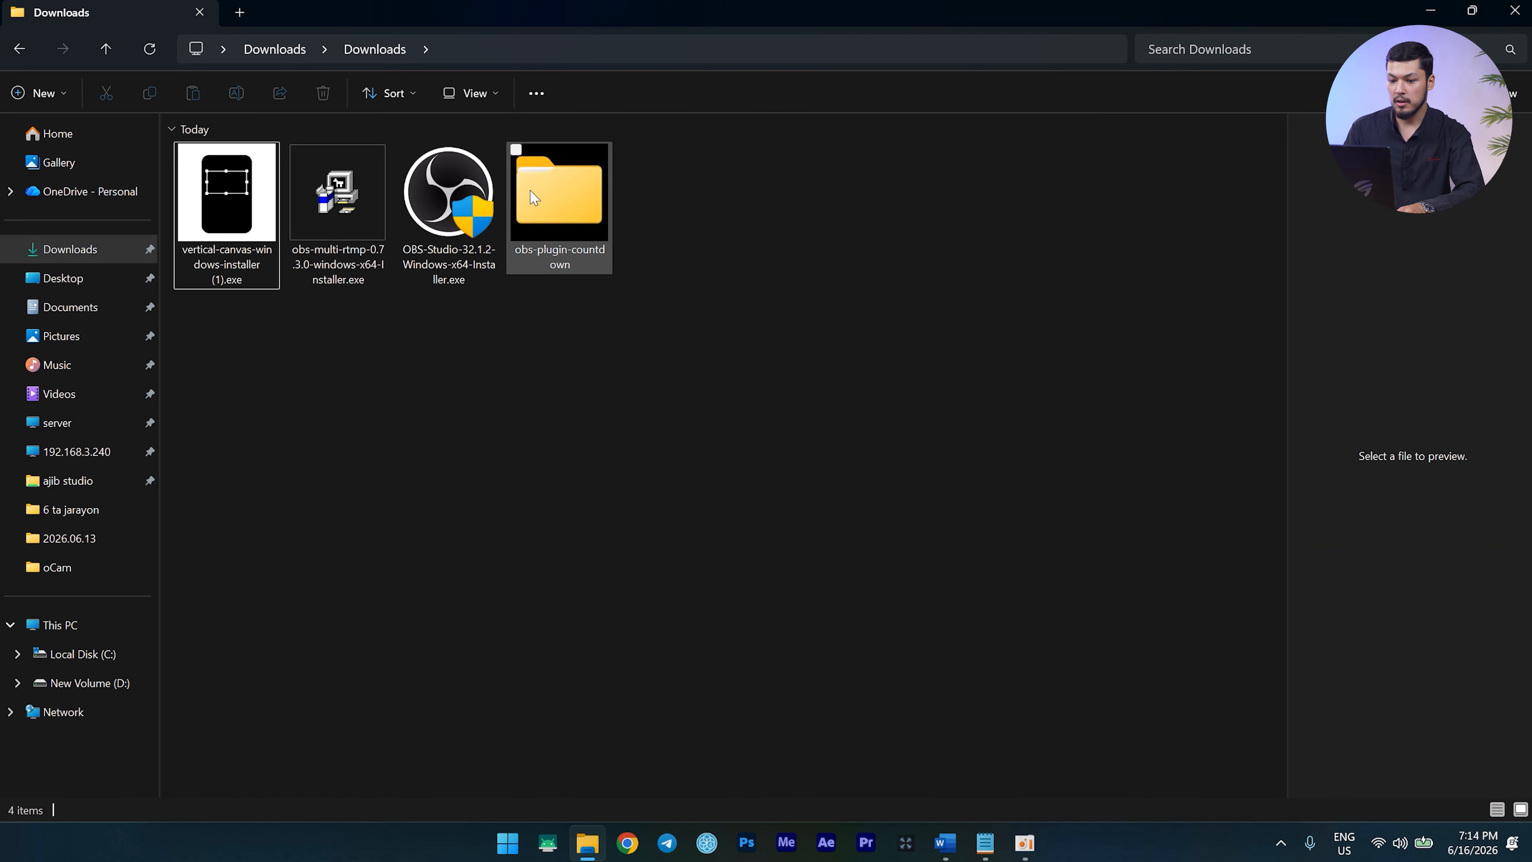
{"action": "left_click", "coordinate": [552, 204]}
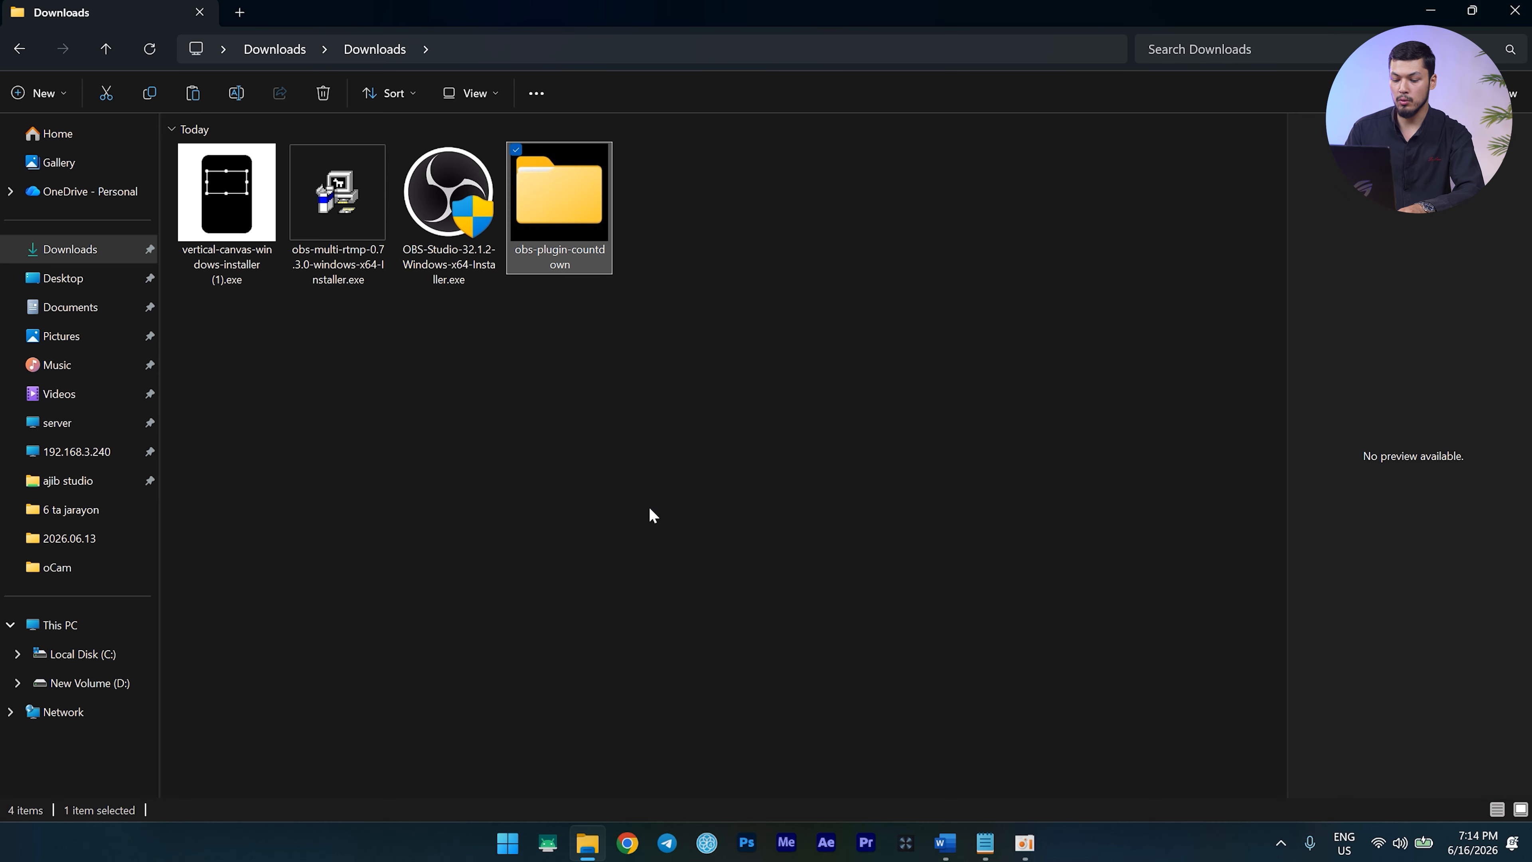
Open a second File Explorer window alongside the Downloads one
{"action": "right_click", "coordinate": [597, 845]}
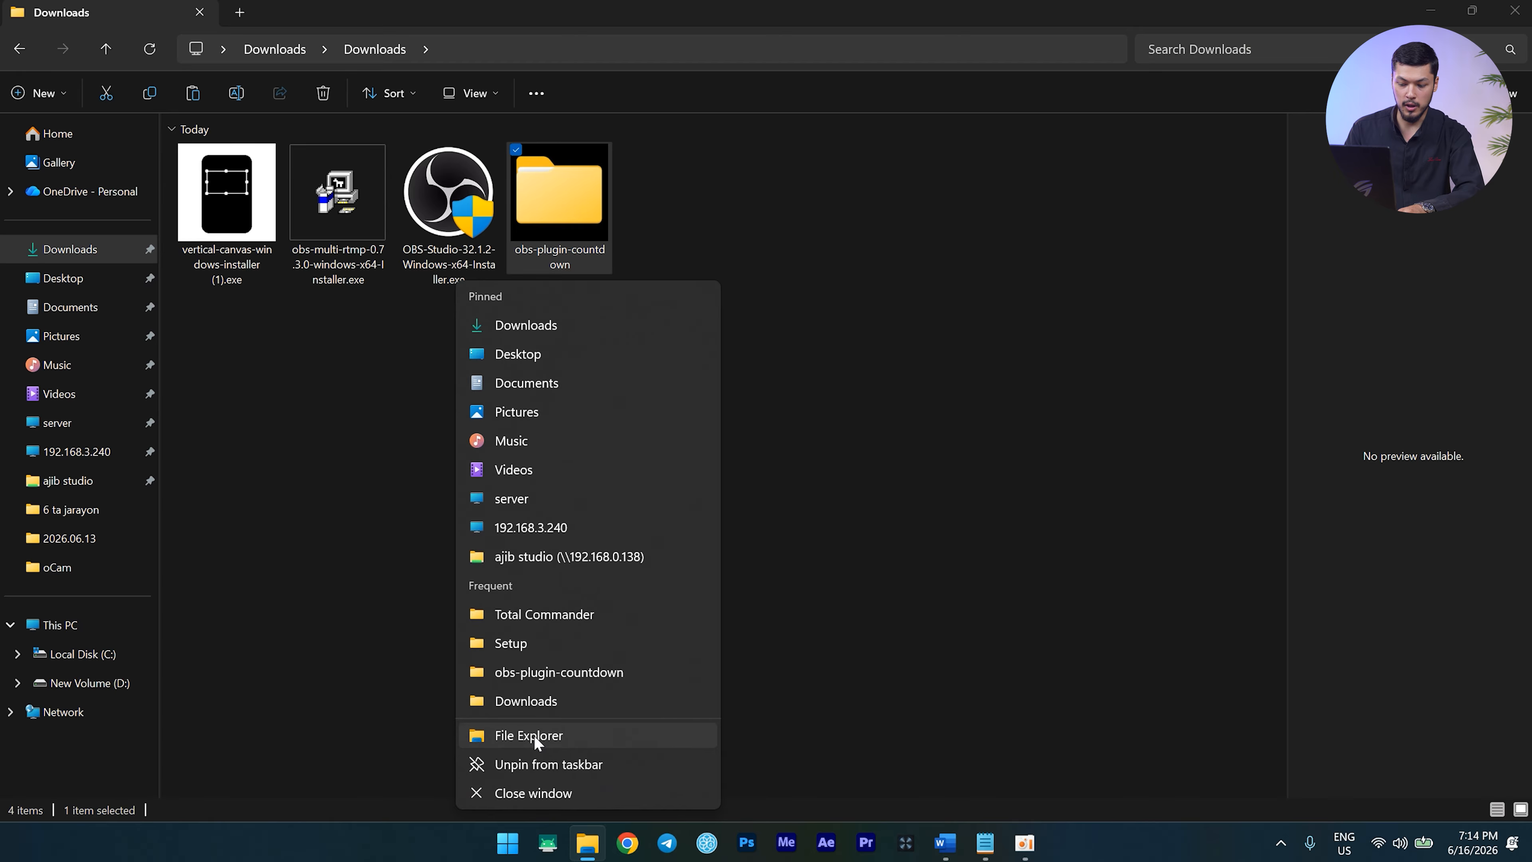
{"action": "left_click", "coordinate": [534, 735]}
{"action": "key", "text": "super"}
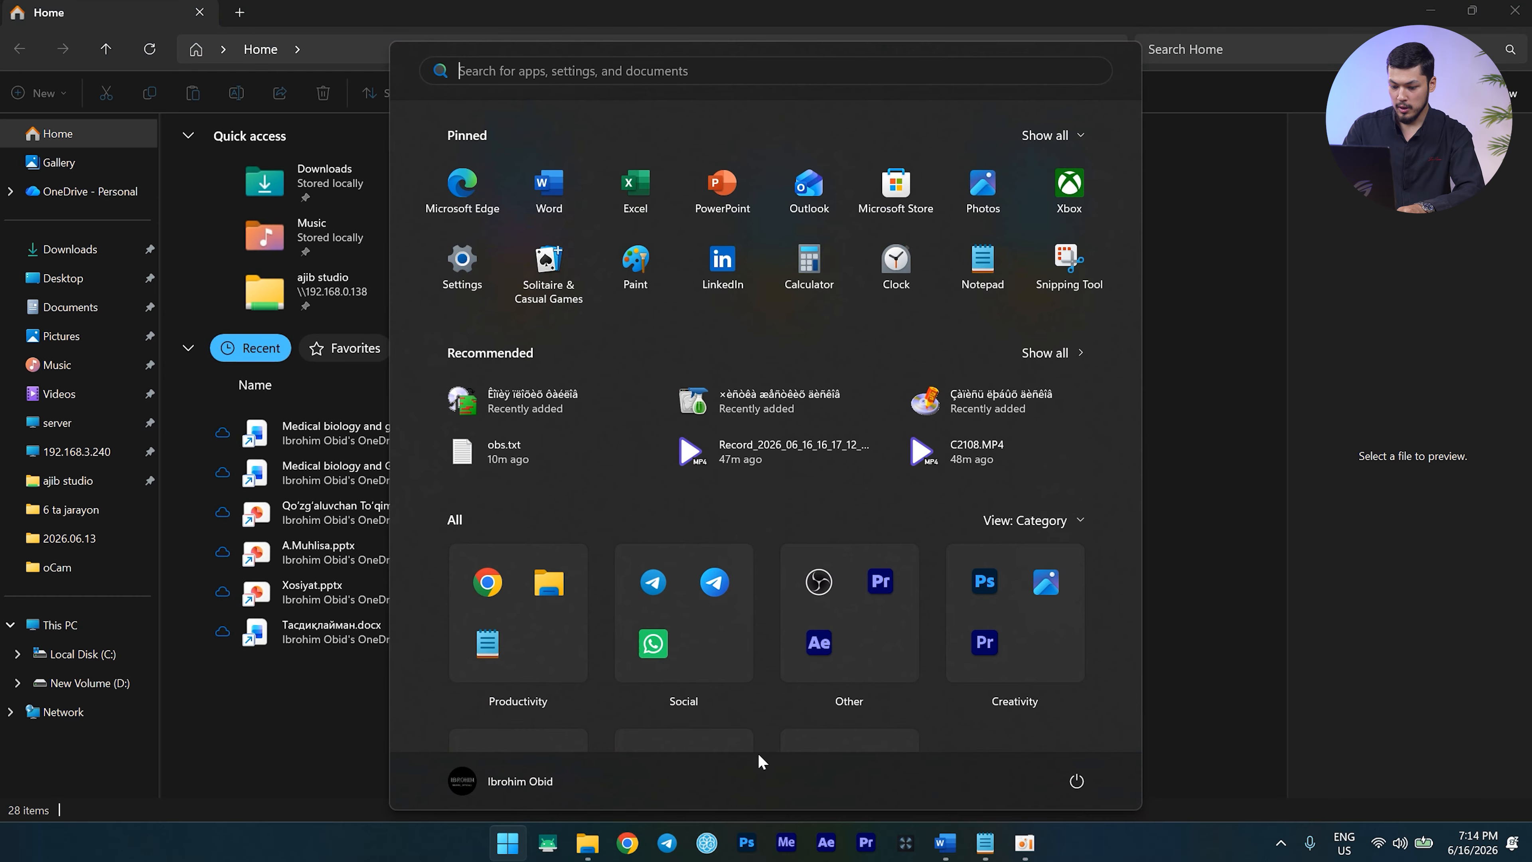
{"action": "type", "text": "no"}
{"action": "key", "text": "Return"}
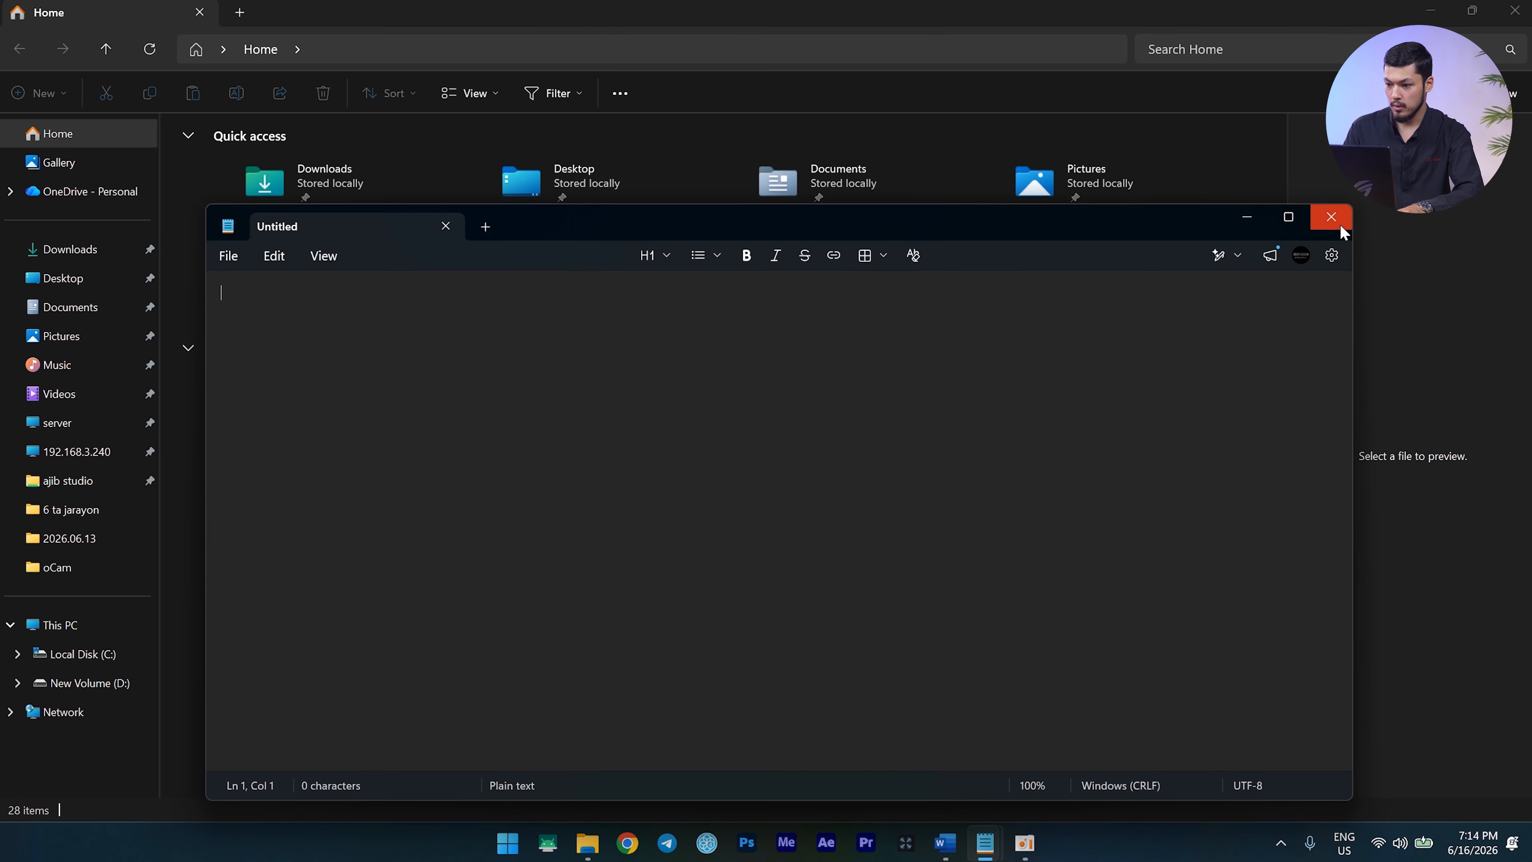
{"action": "left_click", "coordinate": [1332, 217]}
Copy the path C:\ProgramData\obs-studio\plugins from obs.txt in the main Downloads folder and open that location in File Explorer
{"action": "left_click", "coordinate": [30, 274]}
{"action": "left_click", "coordinate": [90, 251]}
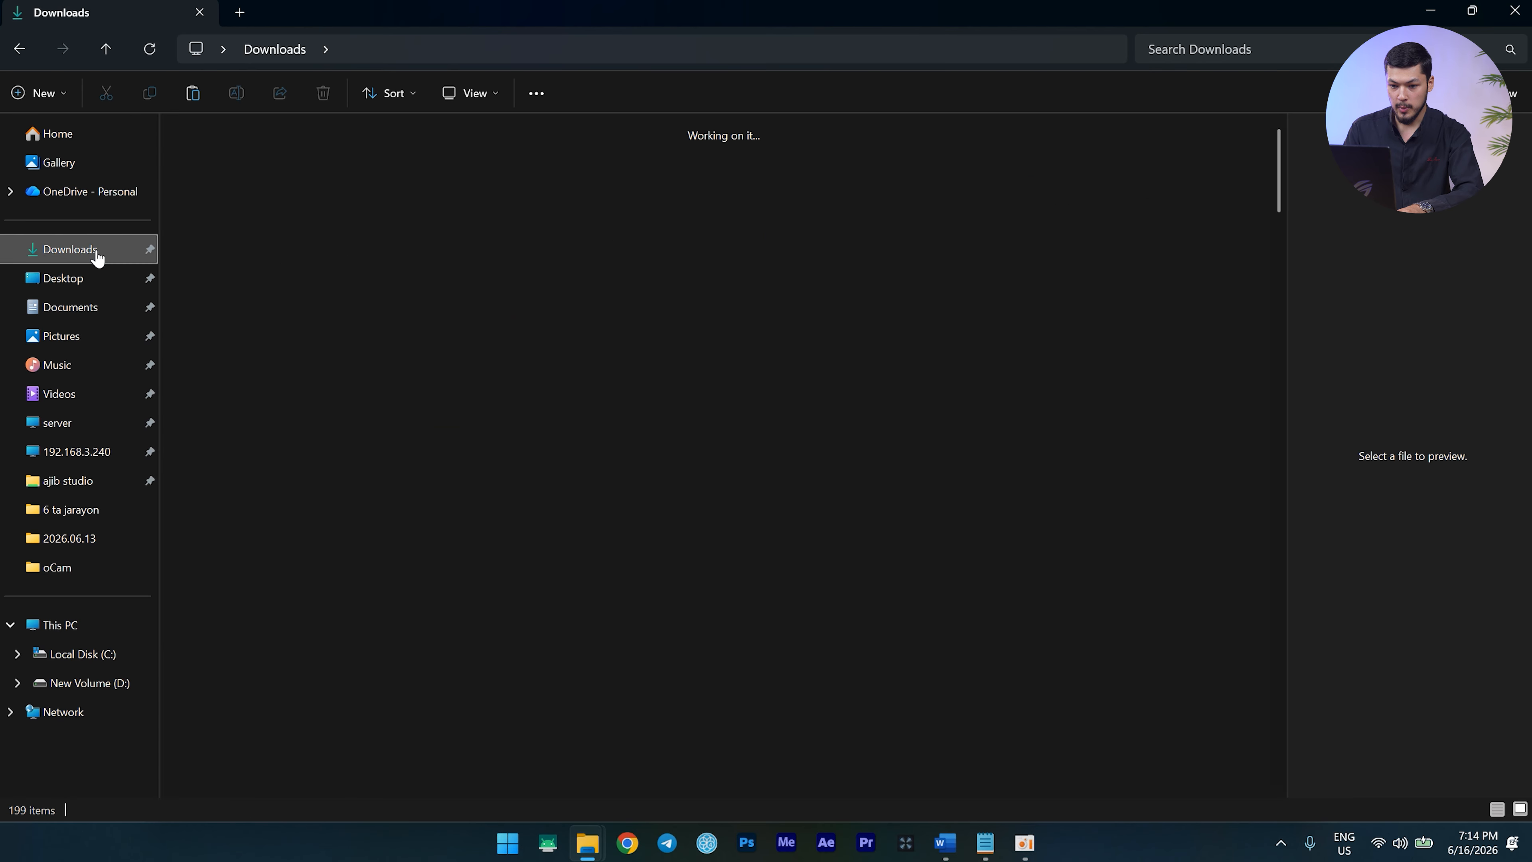
{"action": "double_click", "coordinate": [251, 480]}
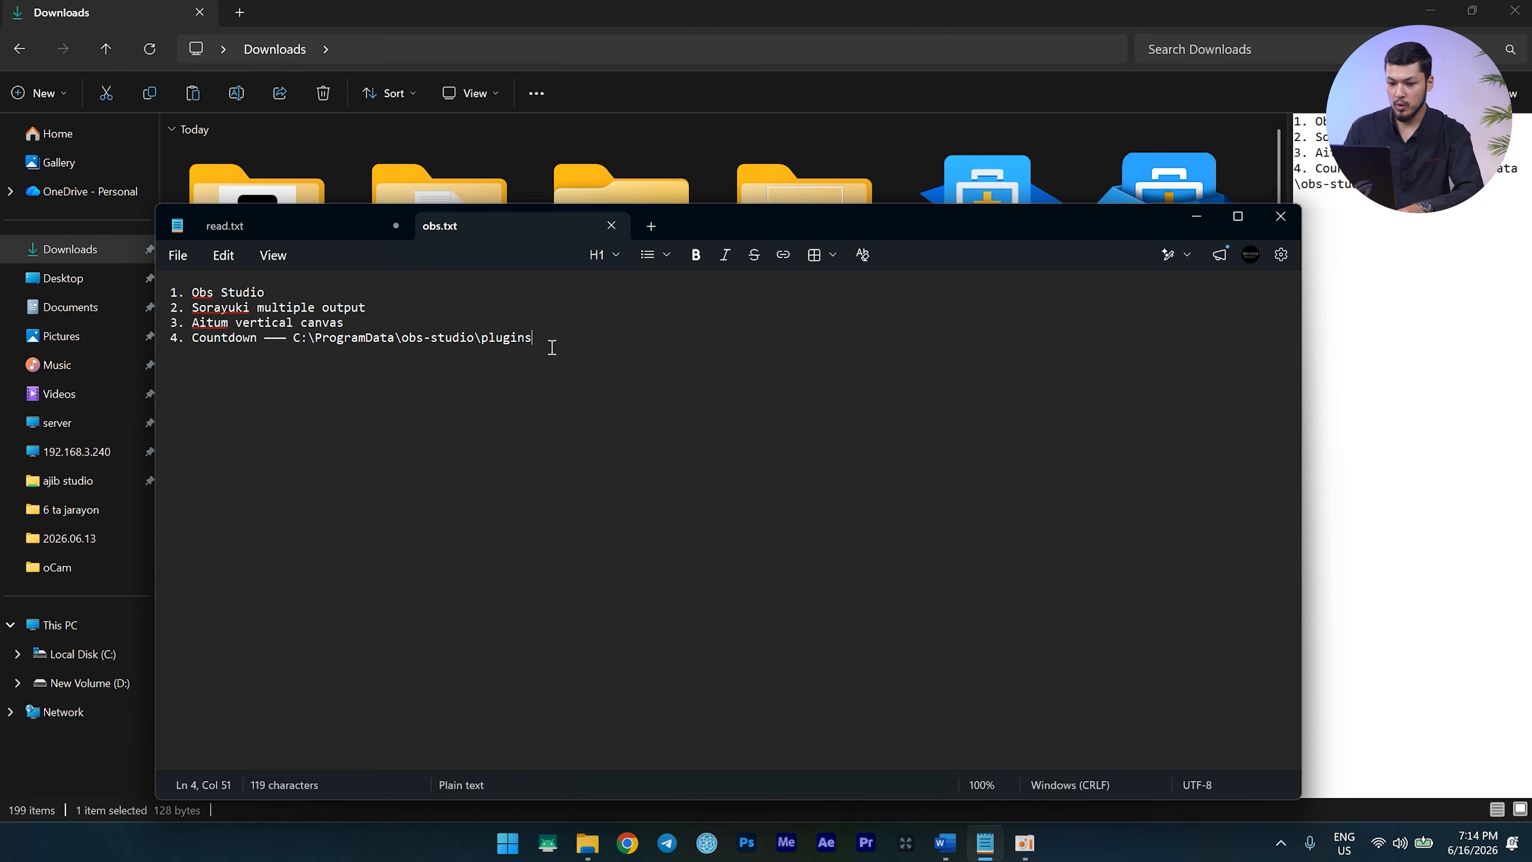
{"action": "left_click_drag", "start_coordinate": [560, 341], "coordinate": [295, 351]}
{"action": "key", "text": "ctrl+c"}
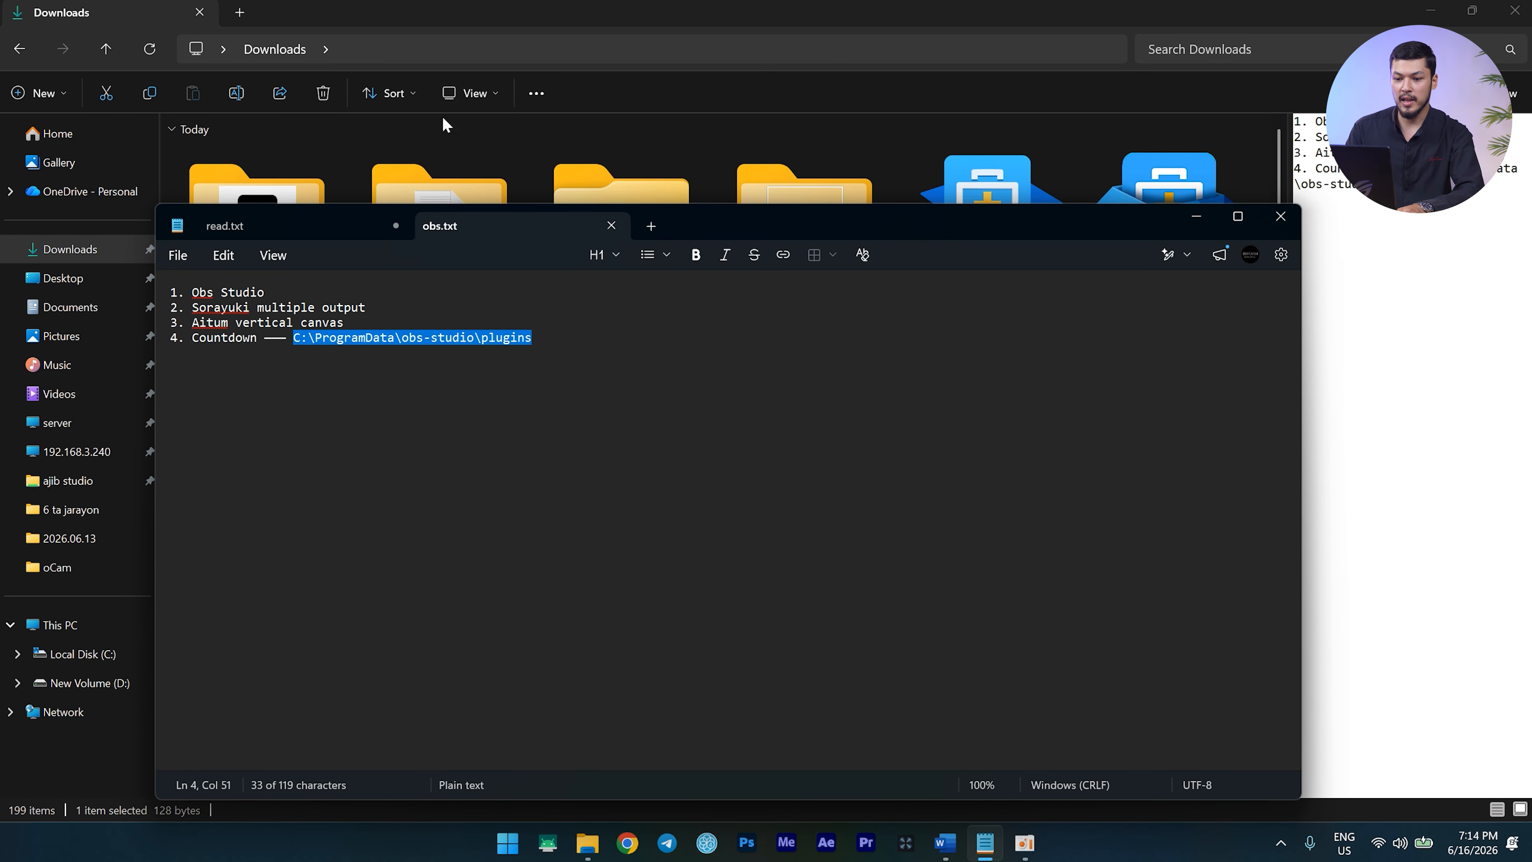
{"action": "left_click", "coordinate": [425, 53]}
{"action": "key", "text": "ctrl+v"}
{"action": "key", "text": "Return"}
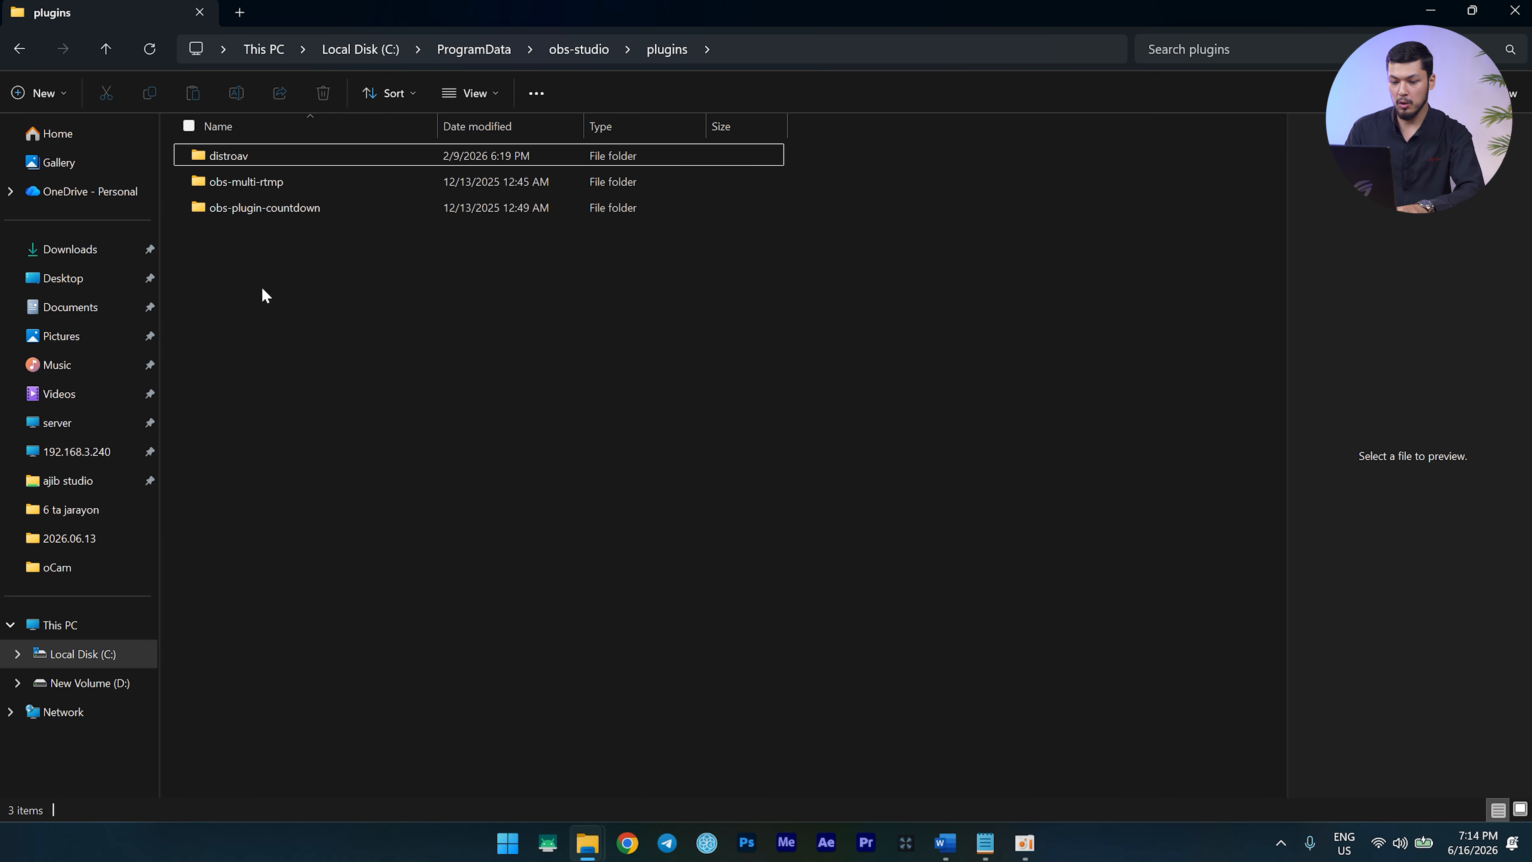
Copy the obs-plugin-countdown folder from Downloads into the obs-studio plugins folder, replacing the files in the destination
{"action": "key", "text": "alt+Tab"}
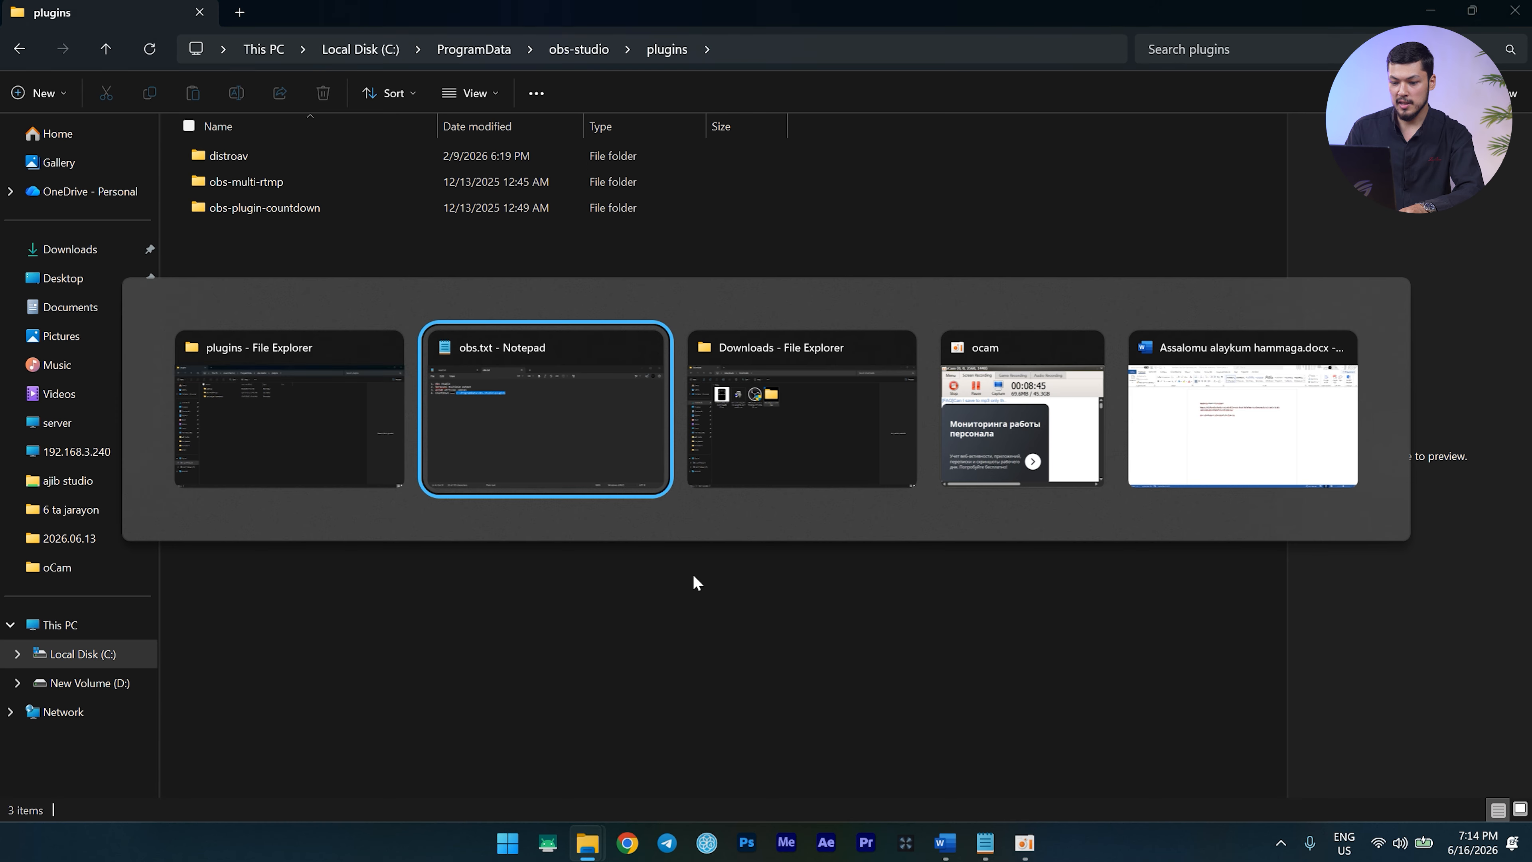
{"action": "key", "text": "alt+Tab"}
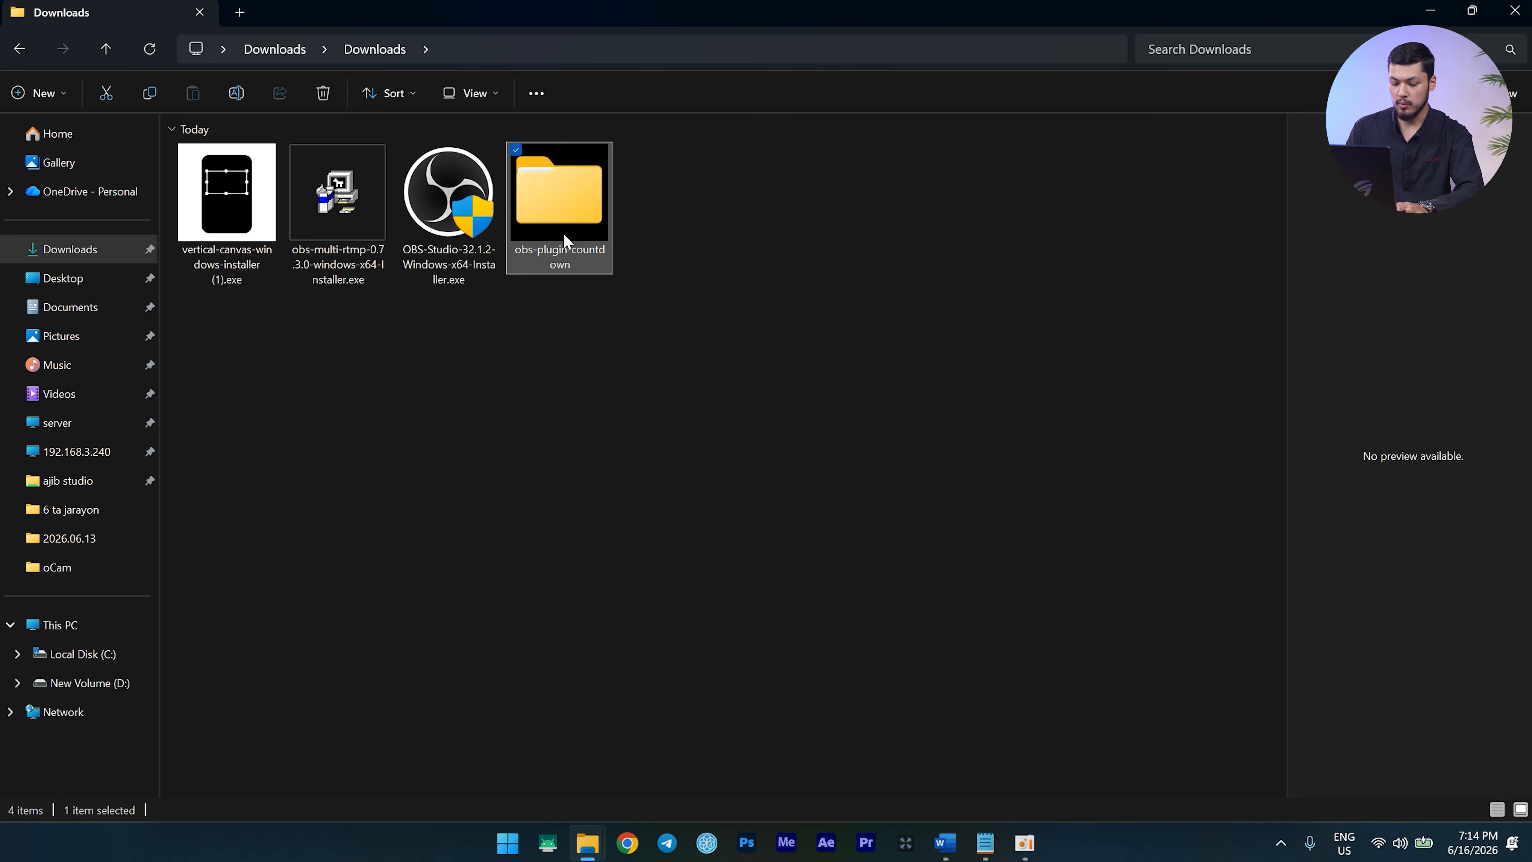
{"action": "key", "text": "alt+Tab"}
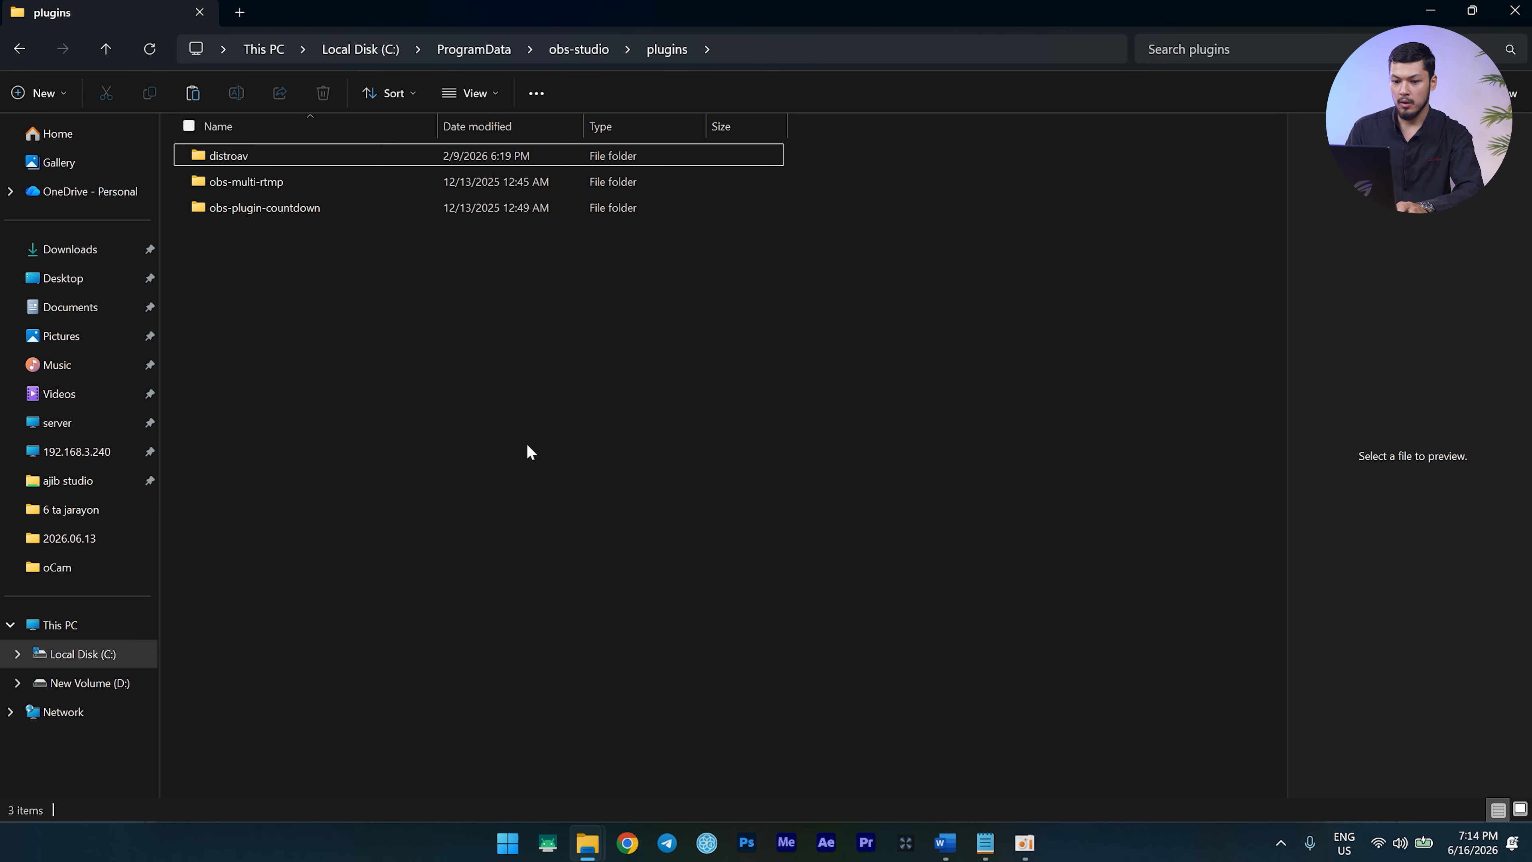
{"action": "key", "text": "ctrl+v"}
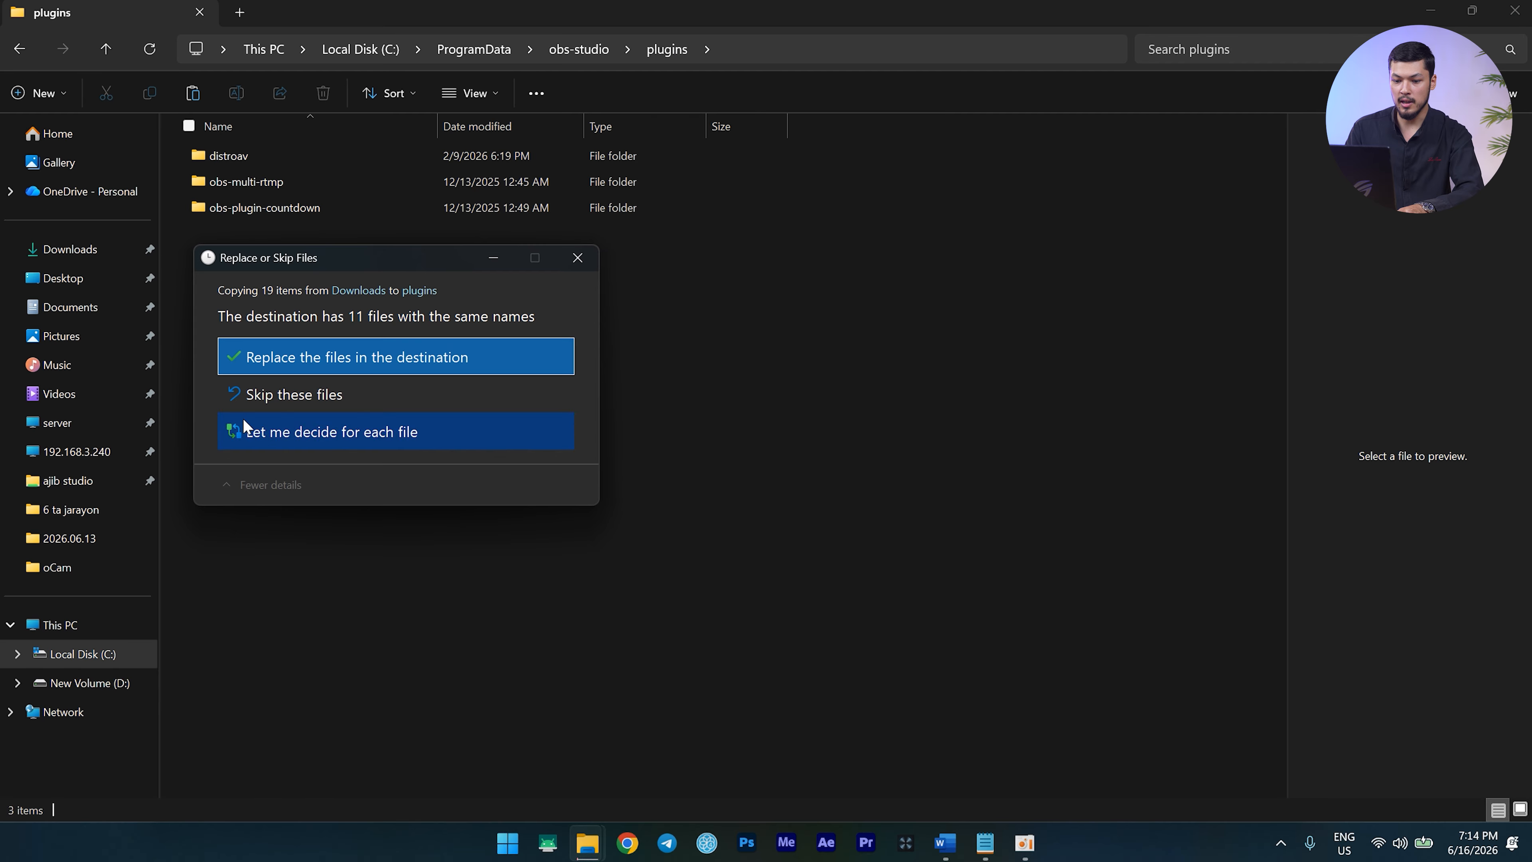
{"action": "left_click", "coordinate": [340, 366]}
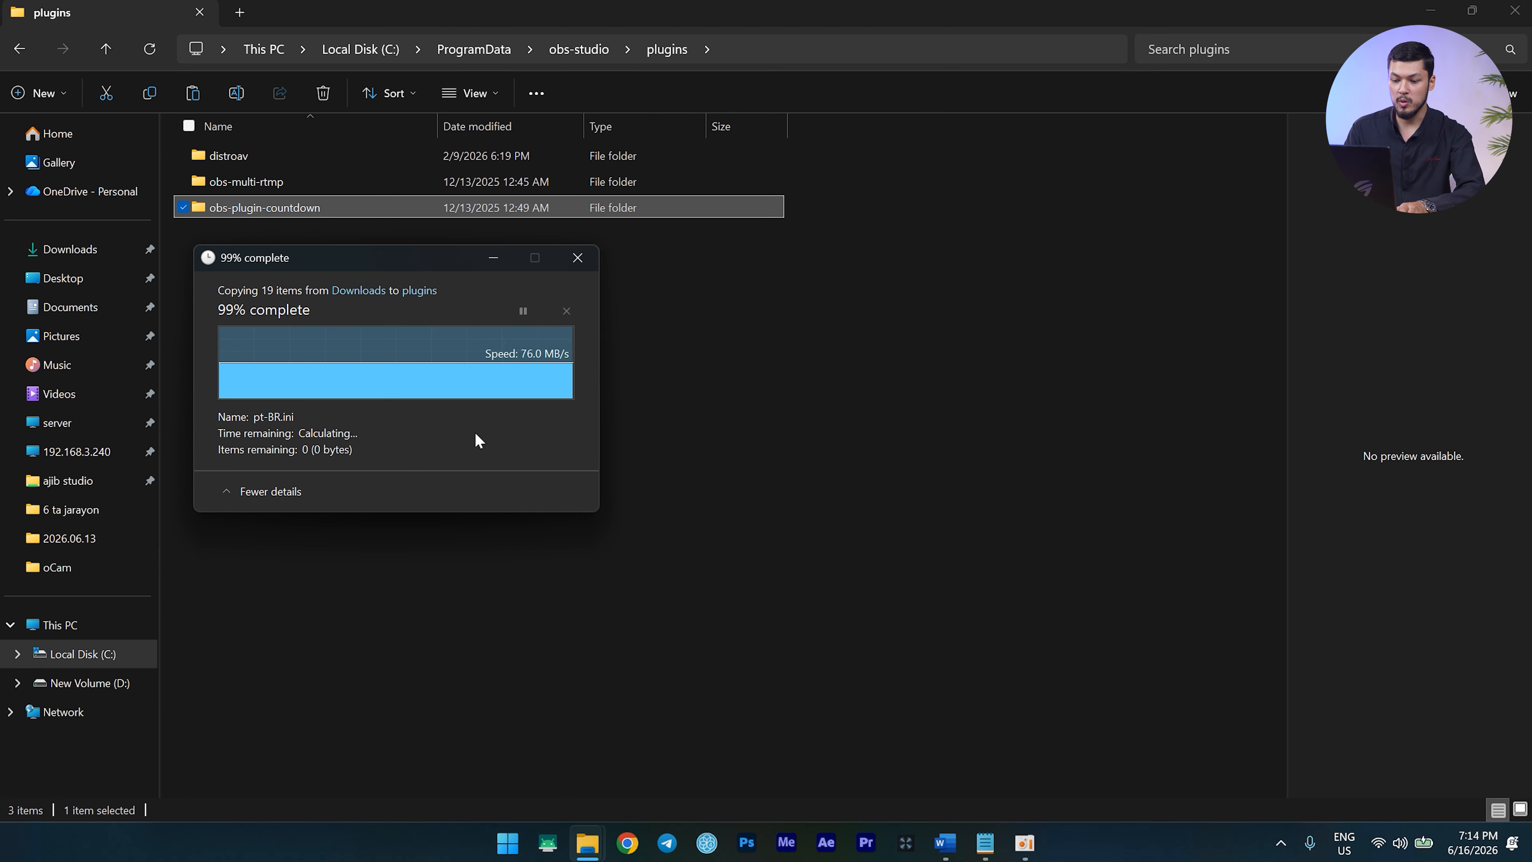
Launch OBS Studio from the Windows search
{"action": "left_click", "coordinate": [415, 354]}
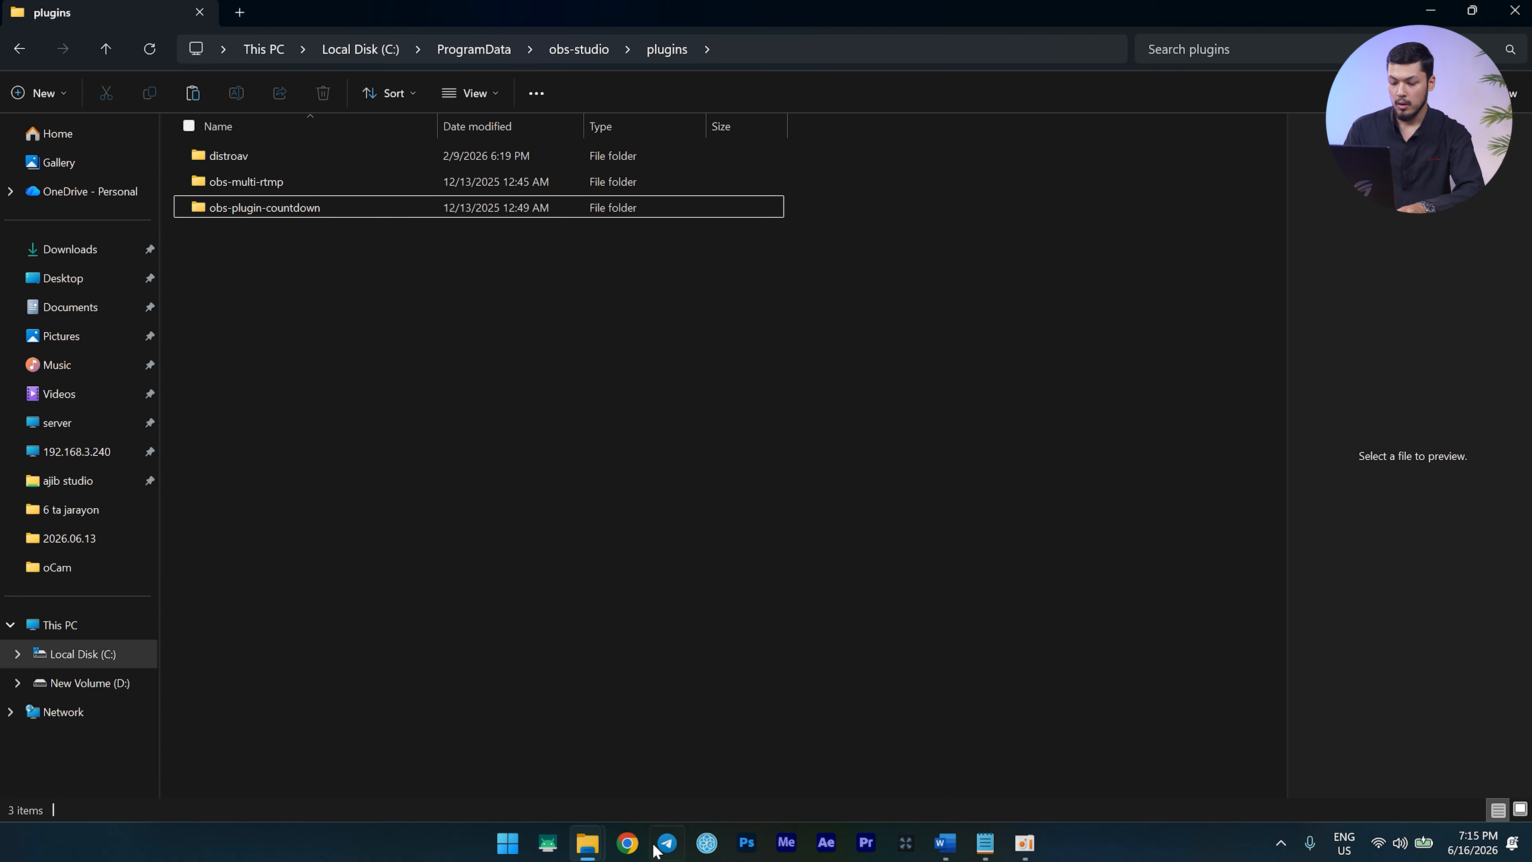
{"action": "key", "text": "super"}
{"action": "type", "text": "ob"}
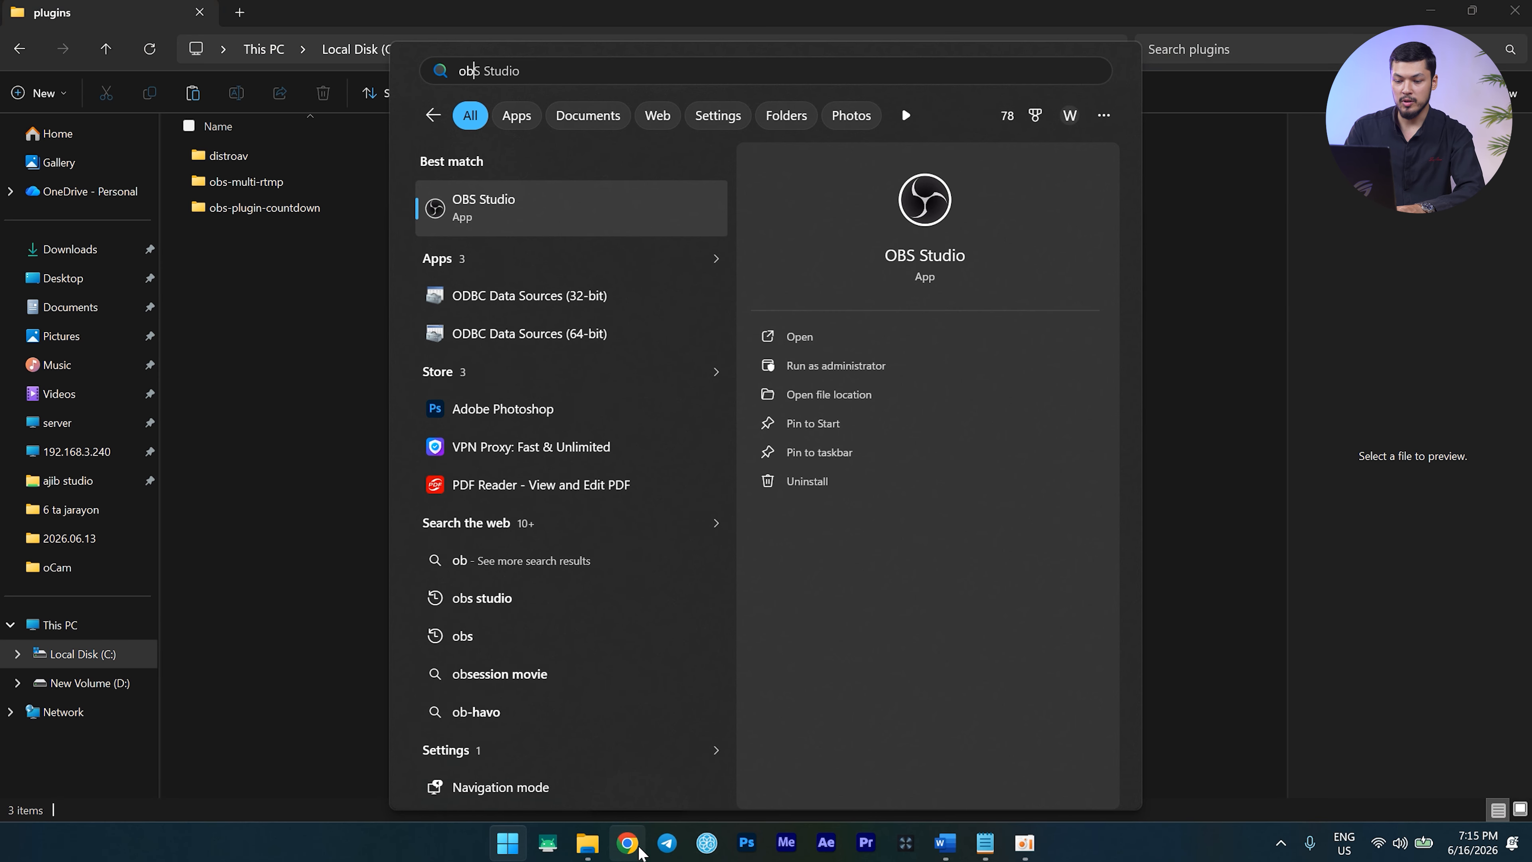
{"action": "key", "text": "Return"}
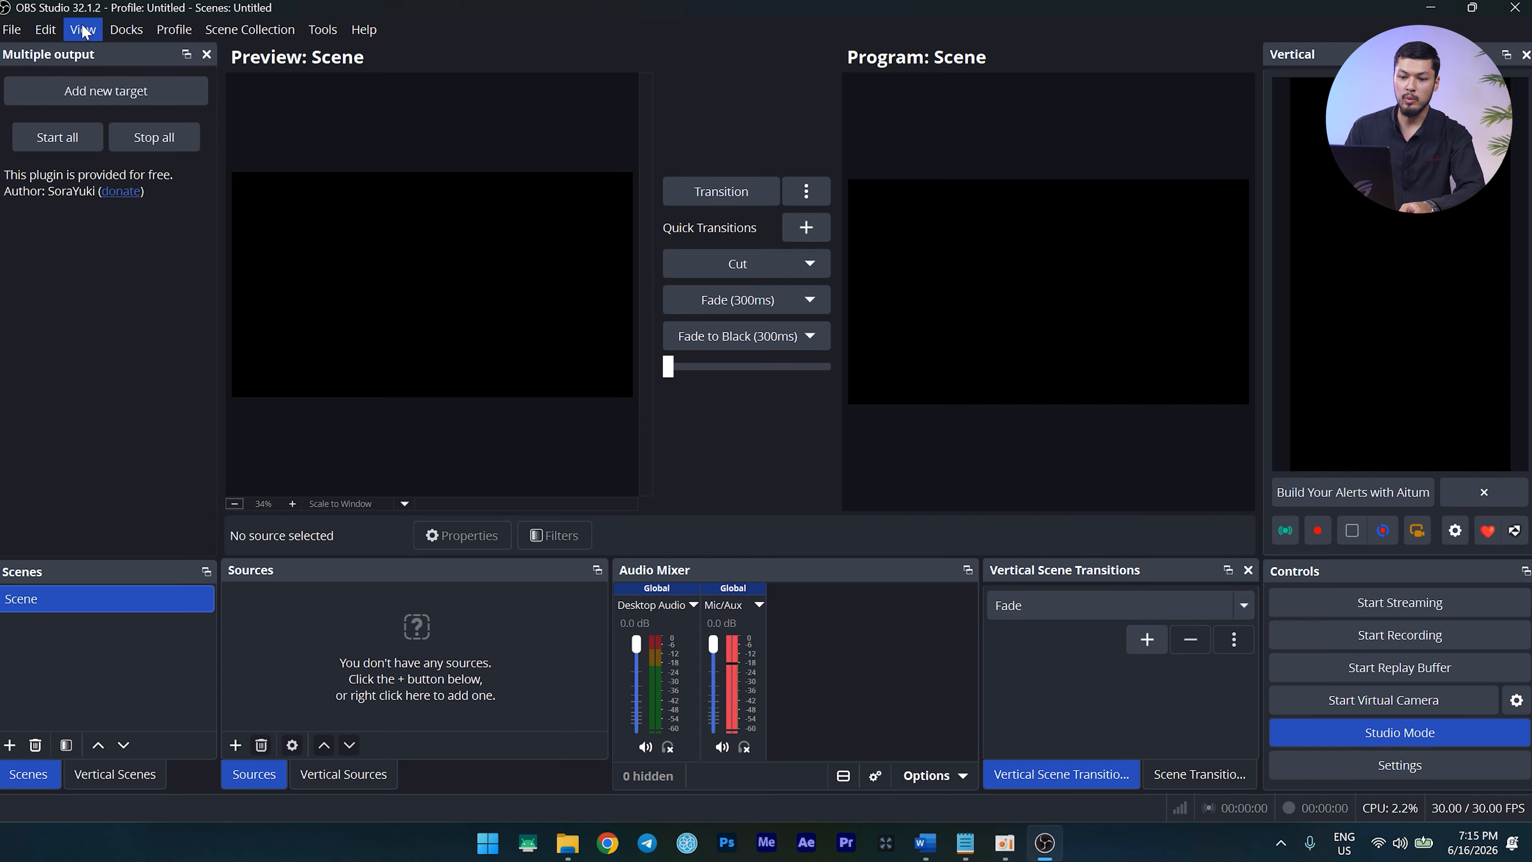
Show the Countdown Timers dock and tab it with the Multiple output dock in a widened column, leaving Multiple output in front
{"action": "left_click", "coordinate": [127, 31]}
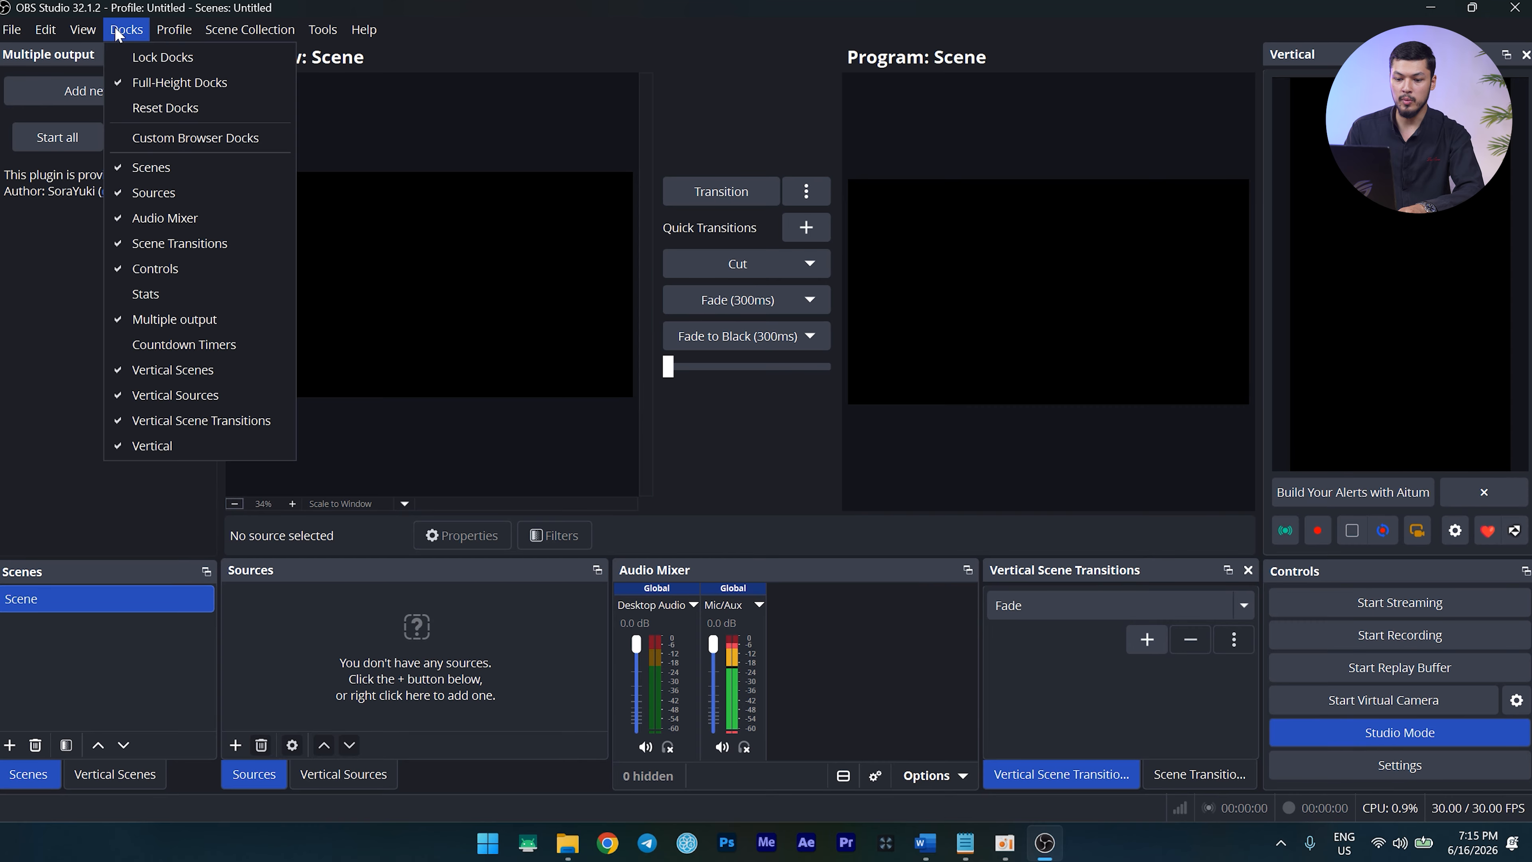
{"action": "left_click", "coordinate": [155, 345]}
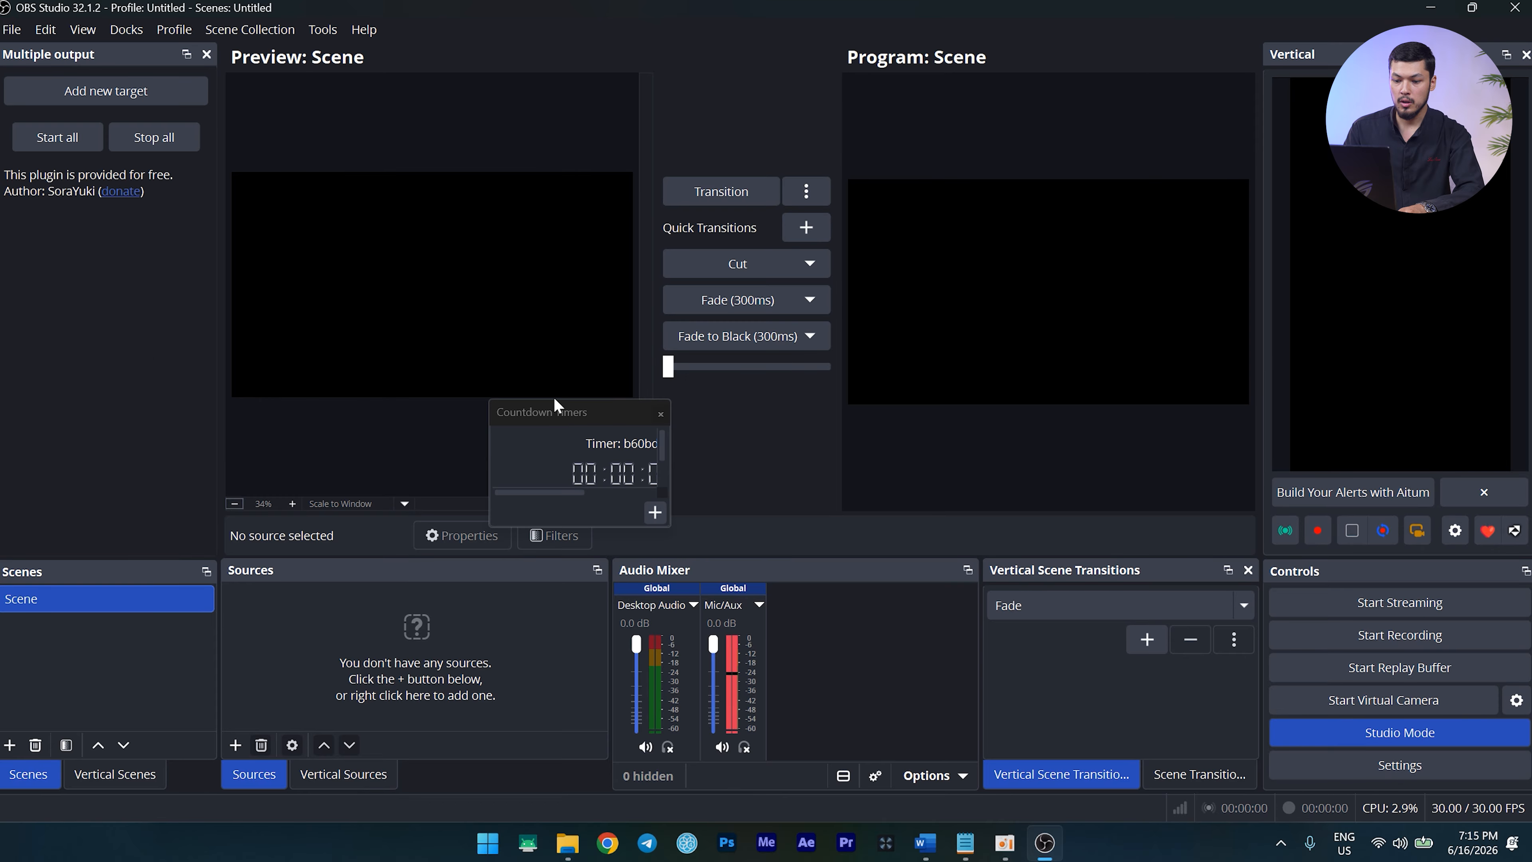
{"action": "left_click_drag", "start_coordinate": [555, 423], "coordinate": [73, 266]}
{"action": "left_click_drag", "start_coordinate": [215, 288], "coordinate": [326, 310]}
{"action": "left_click", "coordinate": [172, 541]}
{"action": "left_click", "coordinate": [83, 545]}
{"action": "left_click", "coordinate": [172, 542]}
{"action": "left_click", "coordinate": [72, 542]}
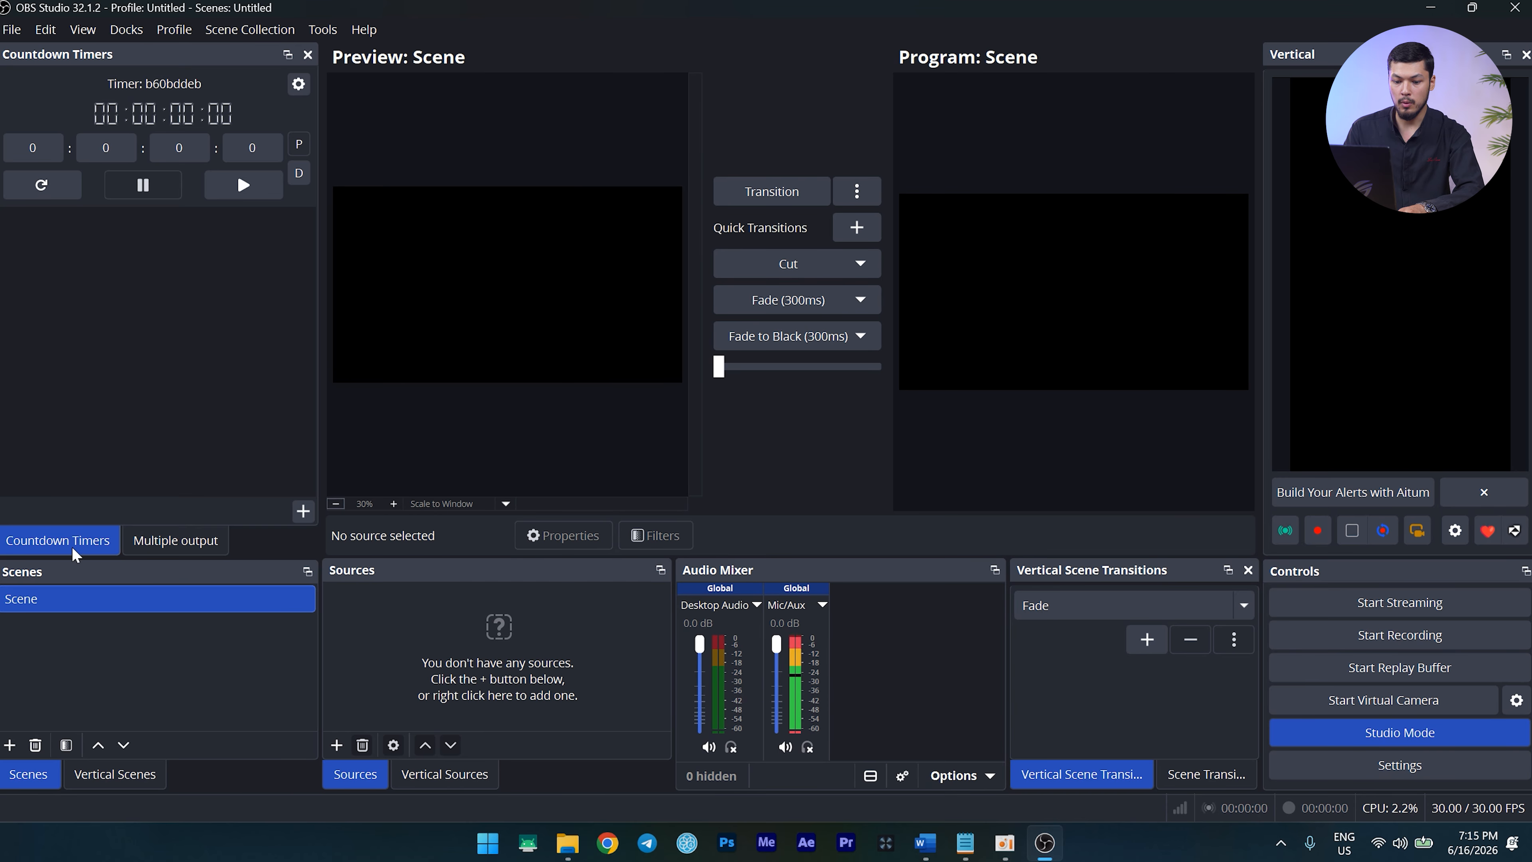
{"action": "left_click", "coordinate": [207, 543]}
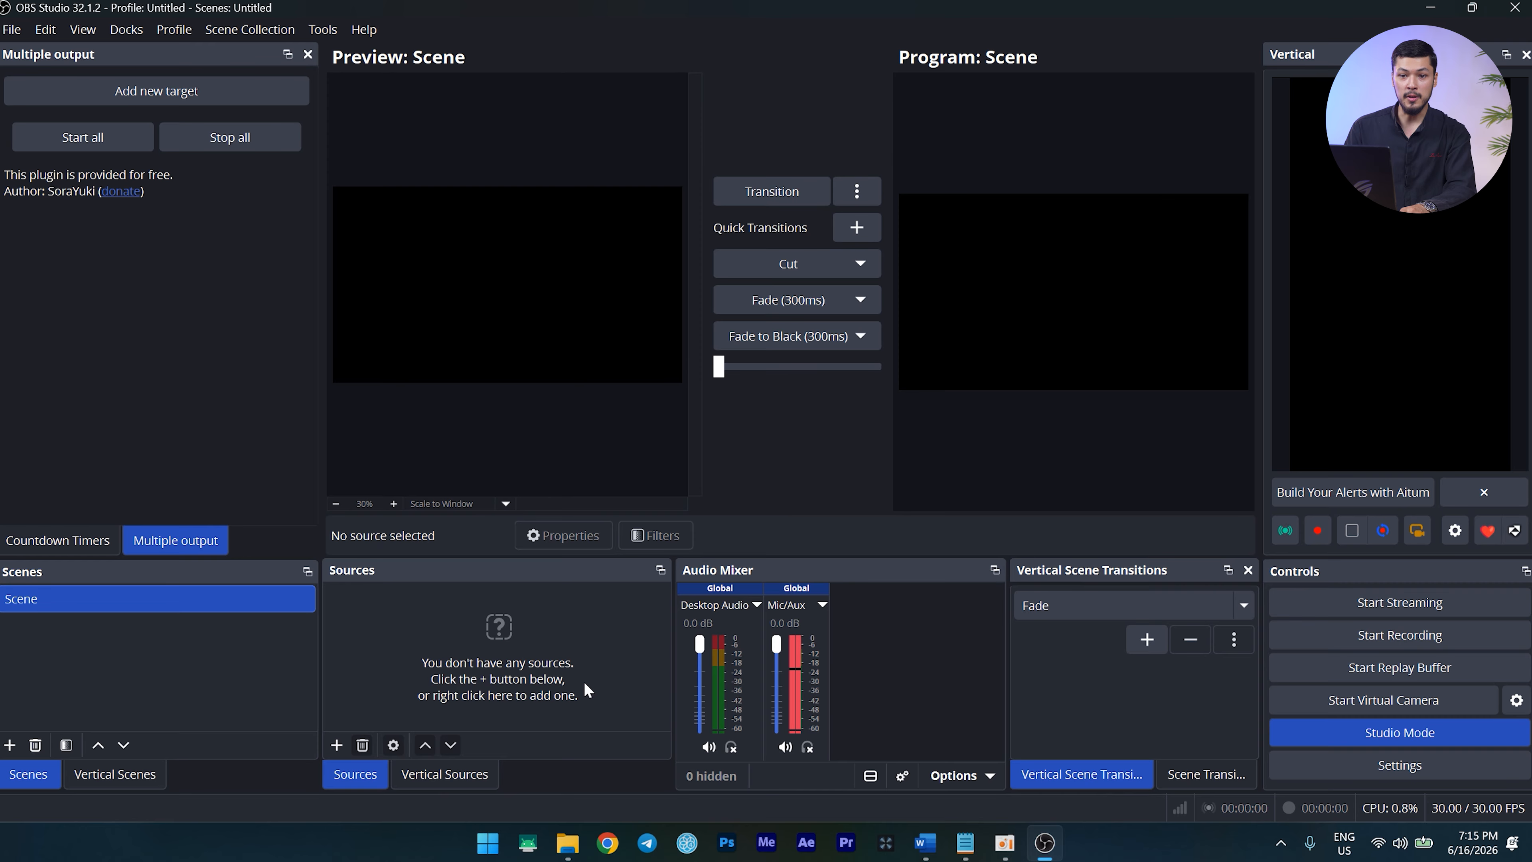
Switch to Google Chrome, pick a browser profile and open youtube.com
{"action": "left_click", "coordinate": [608, 843]}
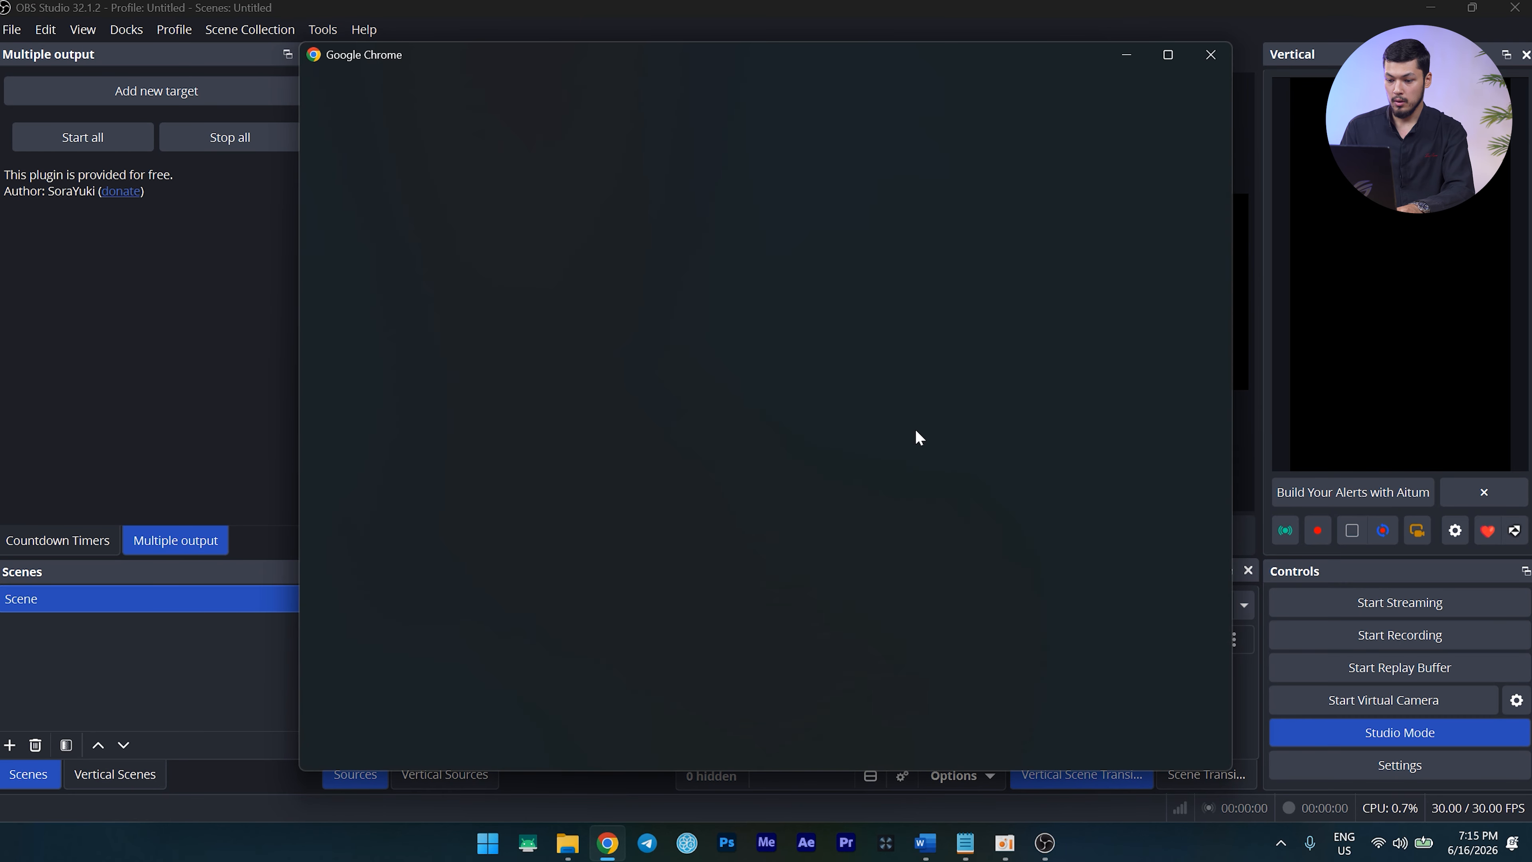
{"action": "scroll", "coordinate": [698, 537], "scroll_direction": "down", "scroll_amount": 3}
{"action": "left_click", "coordinate": [496, 570]}
{"action": "type", "text": "youtube.com"}
{"action": "key", "text": "Return"}
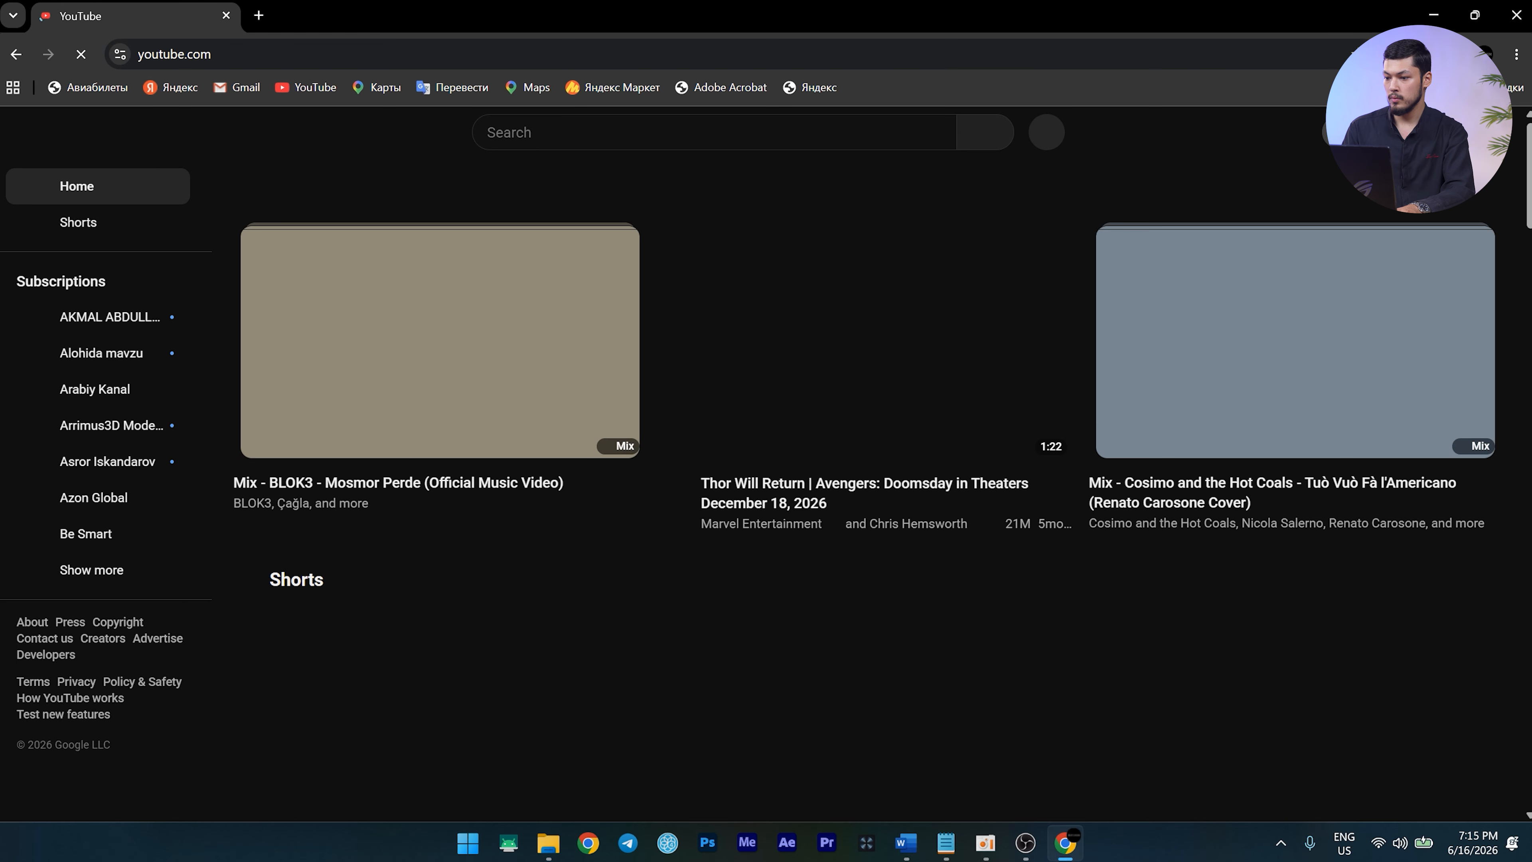
Go to the live stream management page in YouTube Studio and start scheduling a stream with new settings
{"action": "left_click", "coordinate": [1387, 209]}
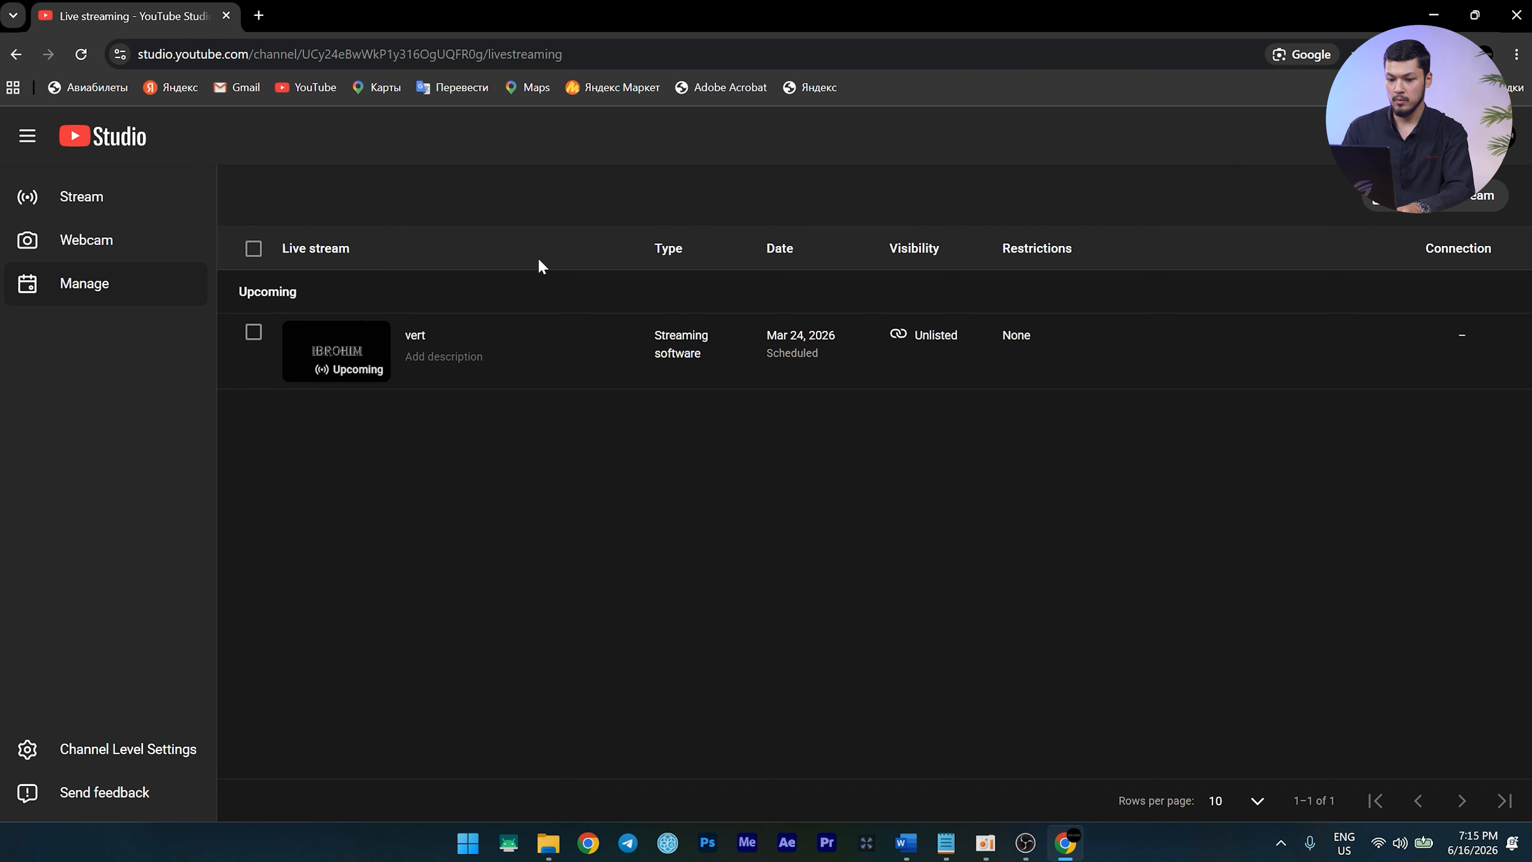
{"action": "left_click", "coordinate": [1382, 196]}
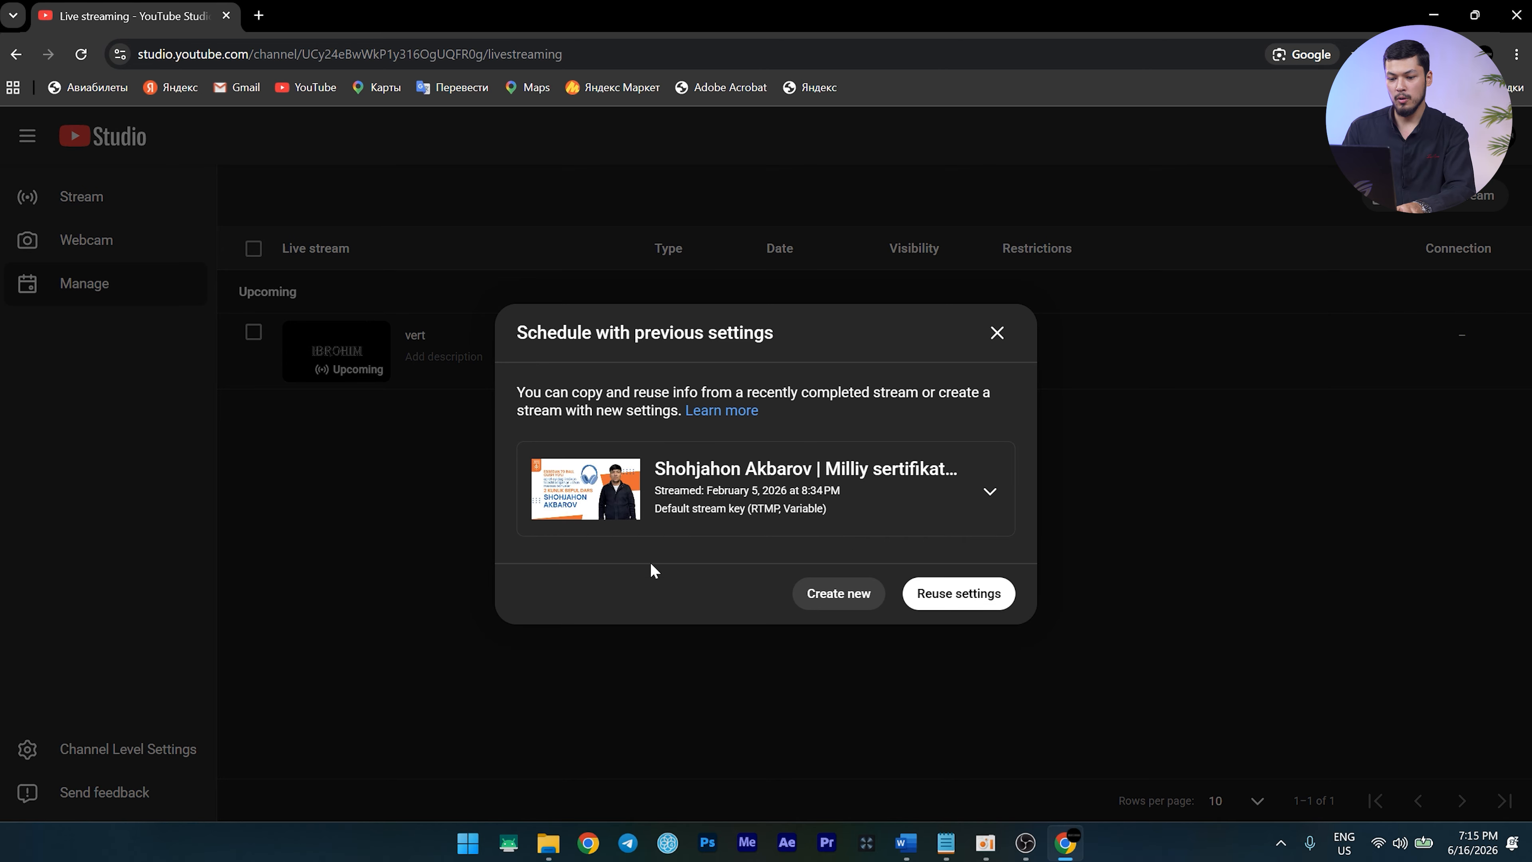
{"action": "left_click", "coordinate": [836, 593]}
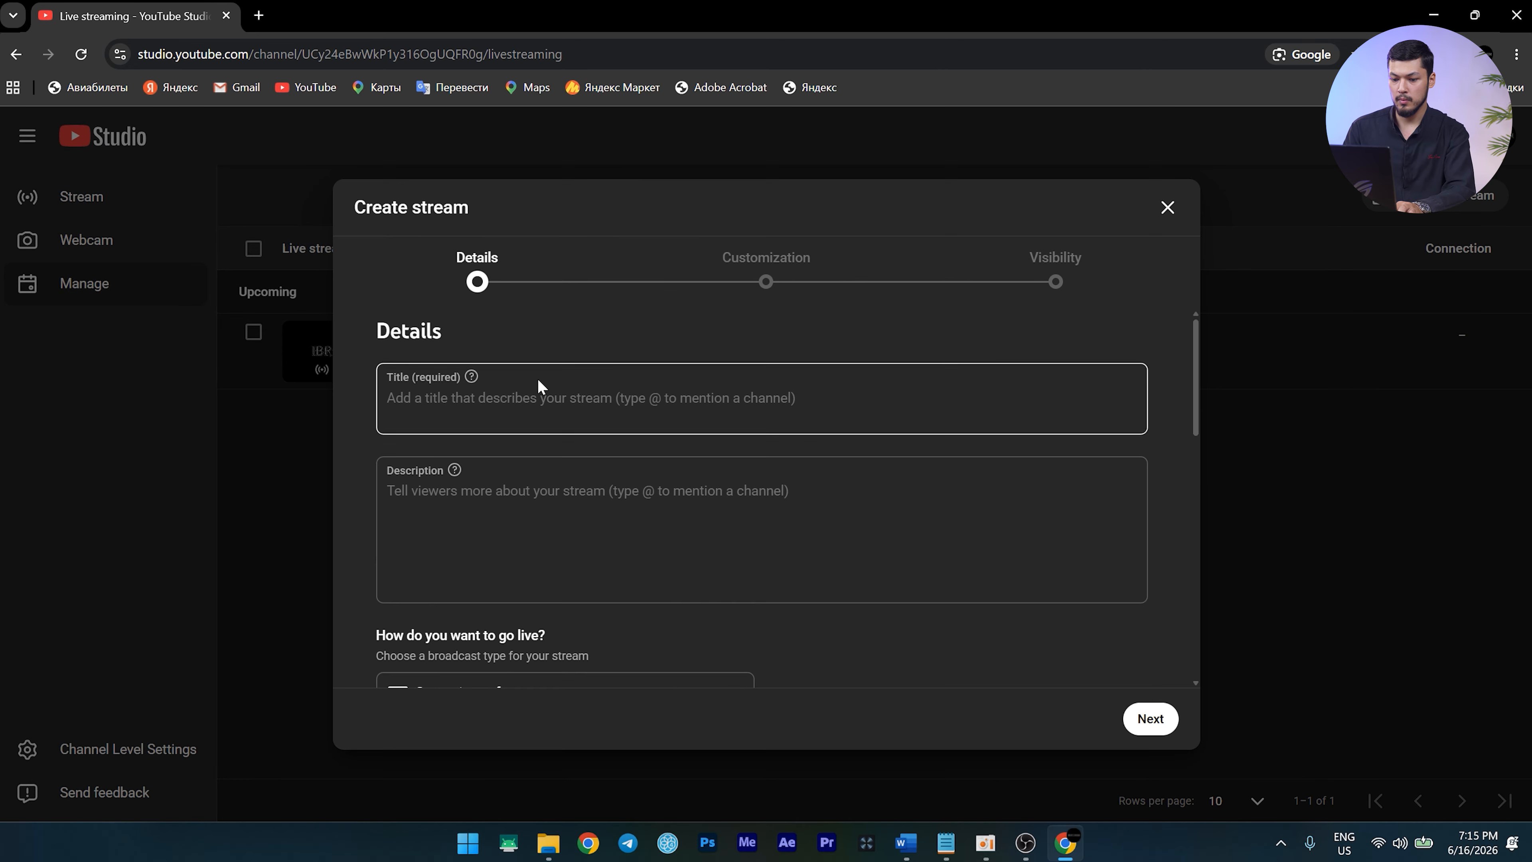
Enter Test 2 as the stream title
{"action": "left_click", "coordinate": [501, 417]}
{"action": "type", "text": "Te"}
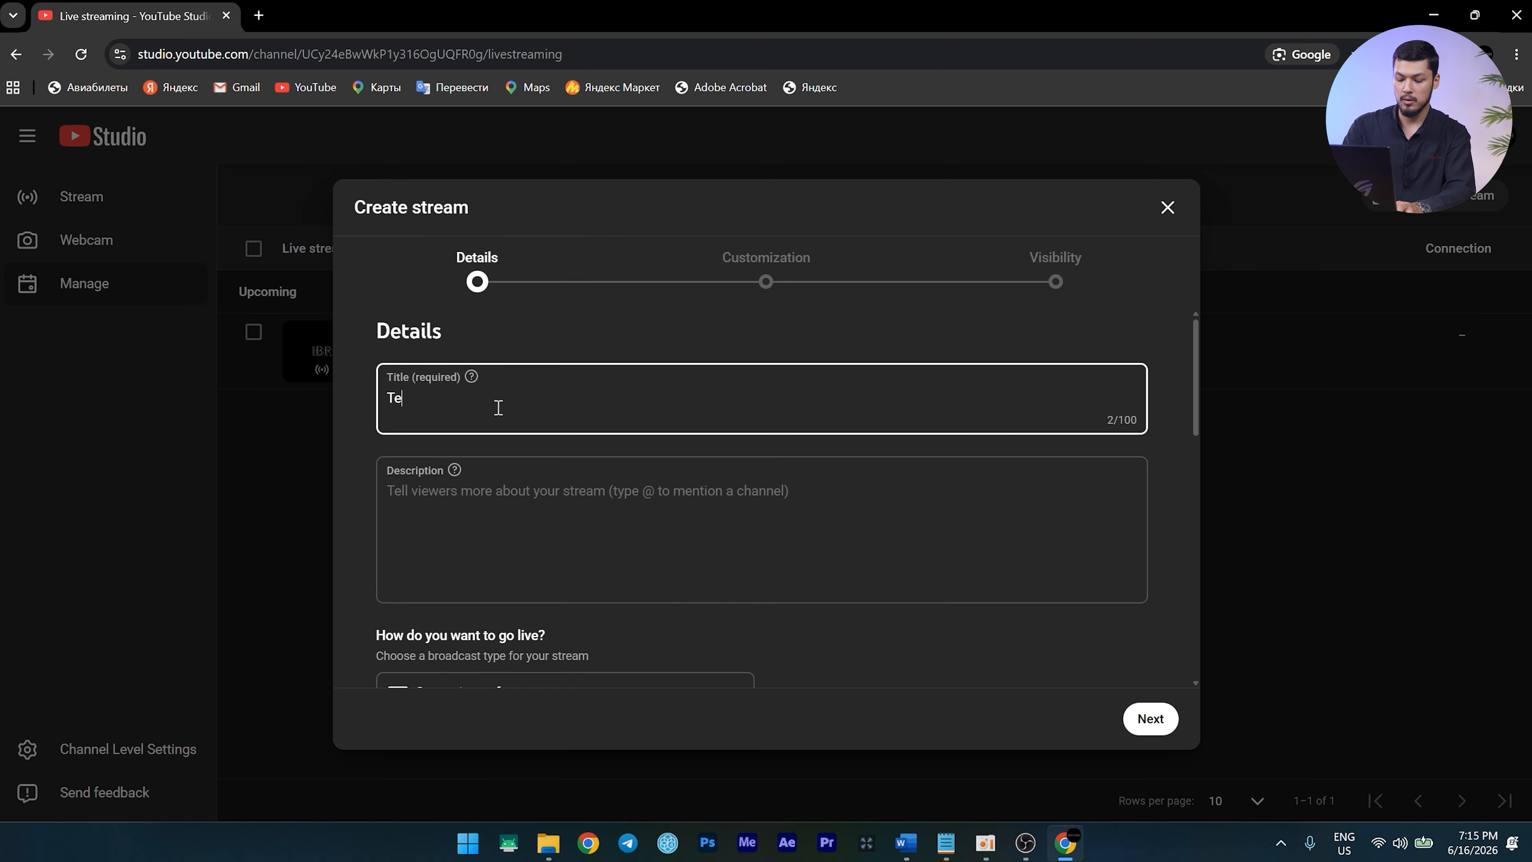
{"action": "type", "text": "st 2"}
Examine the stream's Details fields, from title and description to category, thumbnail, playlists and audience
{"action": "left_click", "coordinate": [501, 511]}
{"action": "scroll", "coordinate": [501, 511], "scroll_direction": "down", "scroll_amount": 8}
{"action": "scroll", "coordinate": [502, 511], "scroll_direction": "up", "scroll_amount": 4}
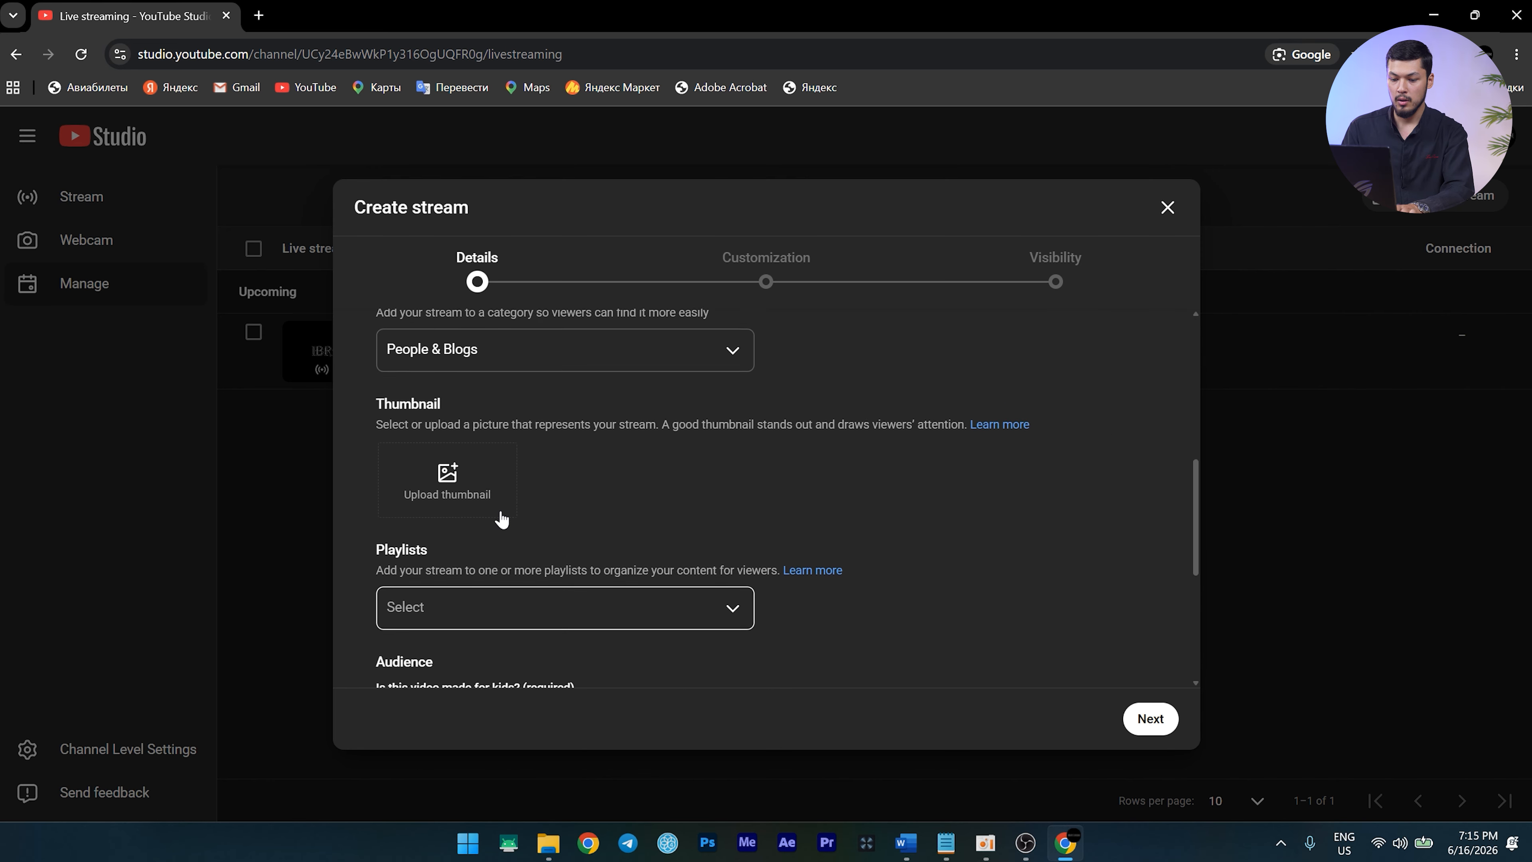
{"action": "scroll", "coordinate": [501, 511], "scroll_direction": "up", "scroll_amount": 3}
{"action": "scroll", "coordinate": [501, 511], "scroll_direction": "down", "scroll_amount": 8}
{"action": "scroll", "coordinate": [501, 511], "scroll_direction": "up", "scroll_amount": 3}
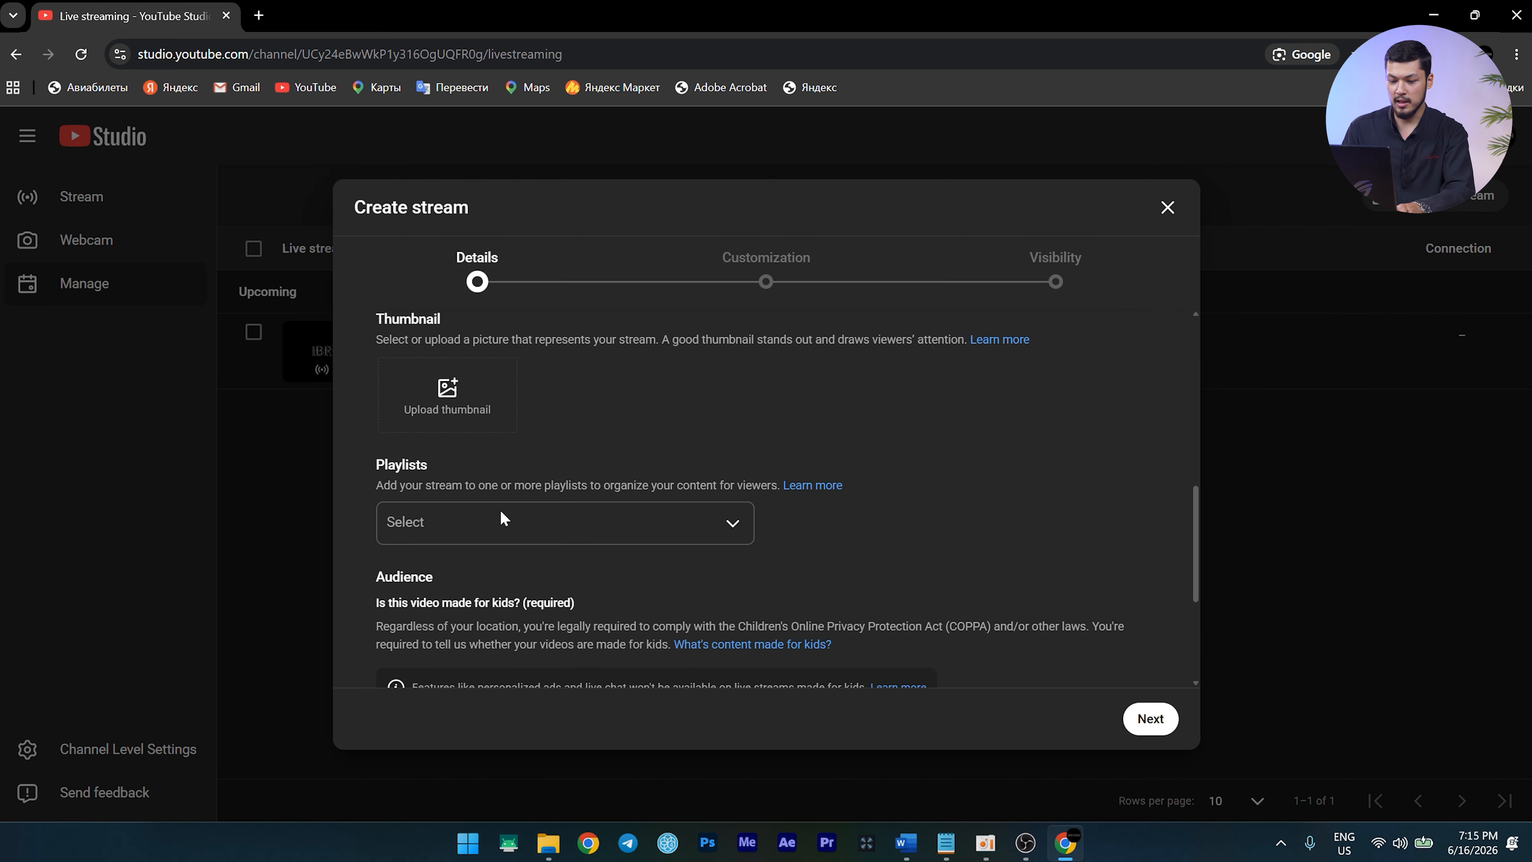
{"action": "scroll", "coordinate": [695, 466], "scroll_direction": "up", "scroll_amount": 5}
{"action": "scroll", "coordinate": [698, 468], "scroll_direction": "down", "scroll_amount": 4}
{"action": "scroll", "coordinate": [698, 469], "scroll_direction": "up", "scroll_amount": 5}
{"action": "left_click", "coordinate": [433, 398]}
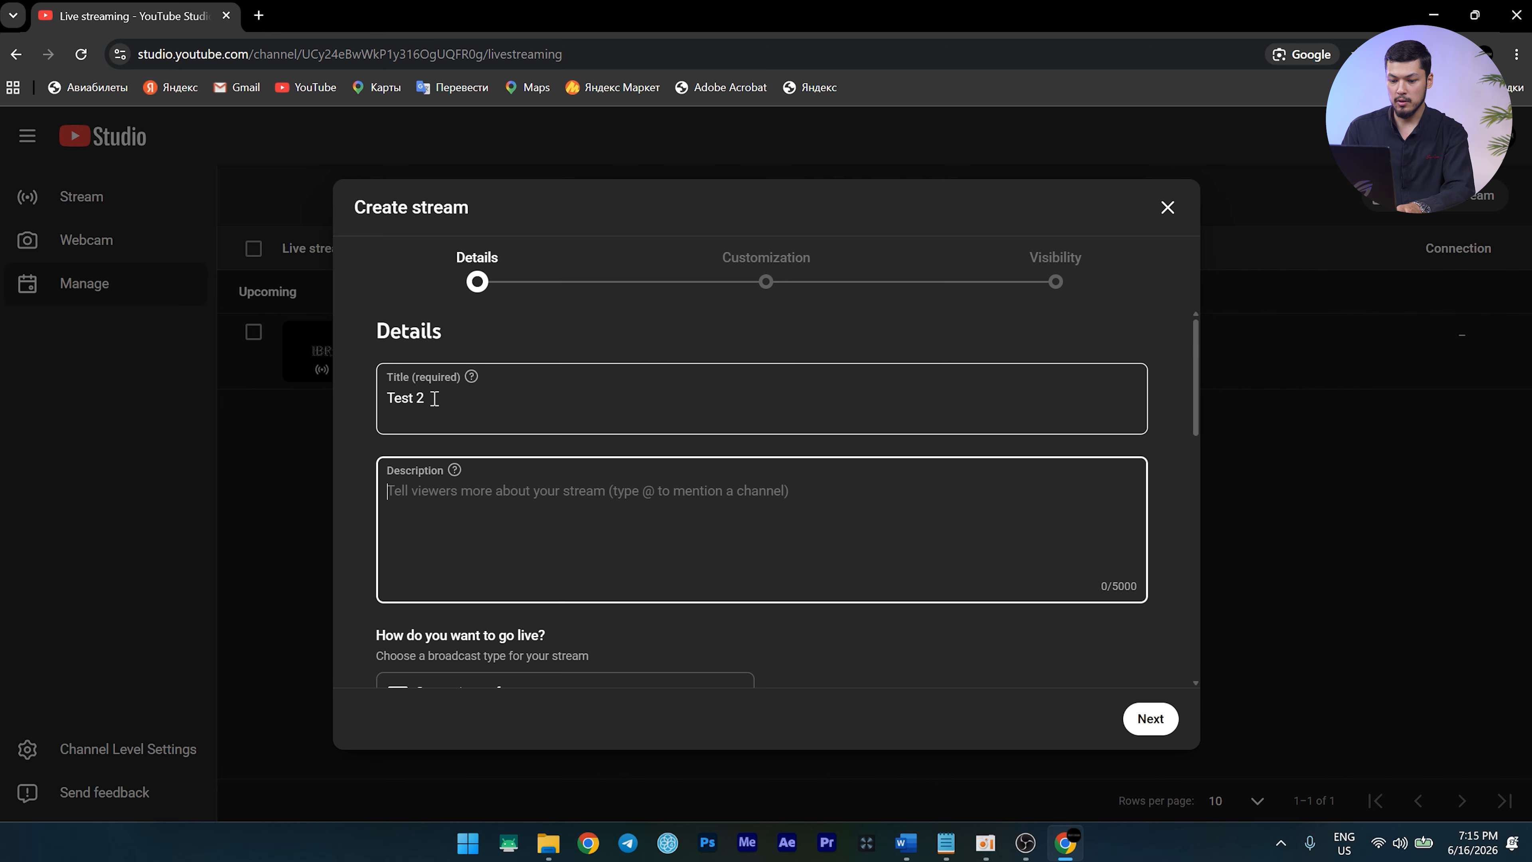
{"action": "left_click", "coordinate": [428, 530]}
Set the stream's audience to not made for kids
{"action": "scroll", "coordinate": [427, 531], "scroll_direction": "down", "scroll_amount": 8}
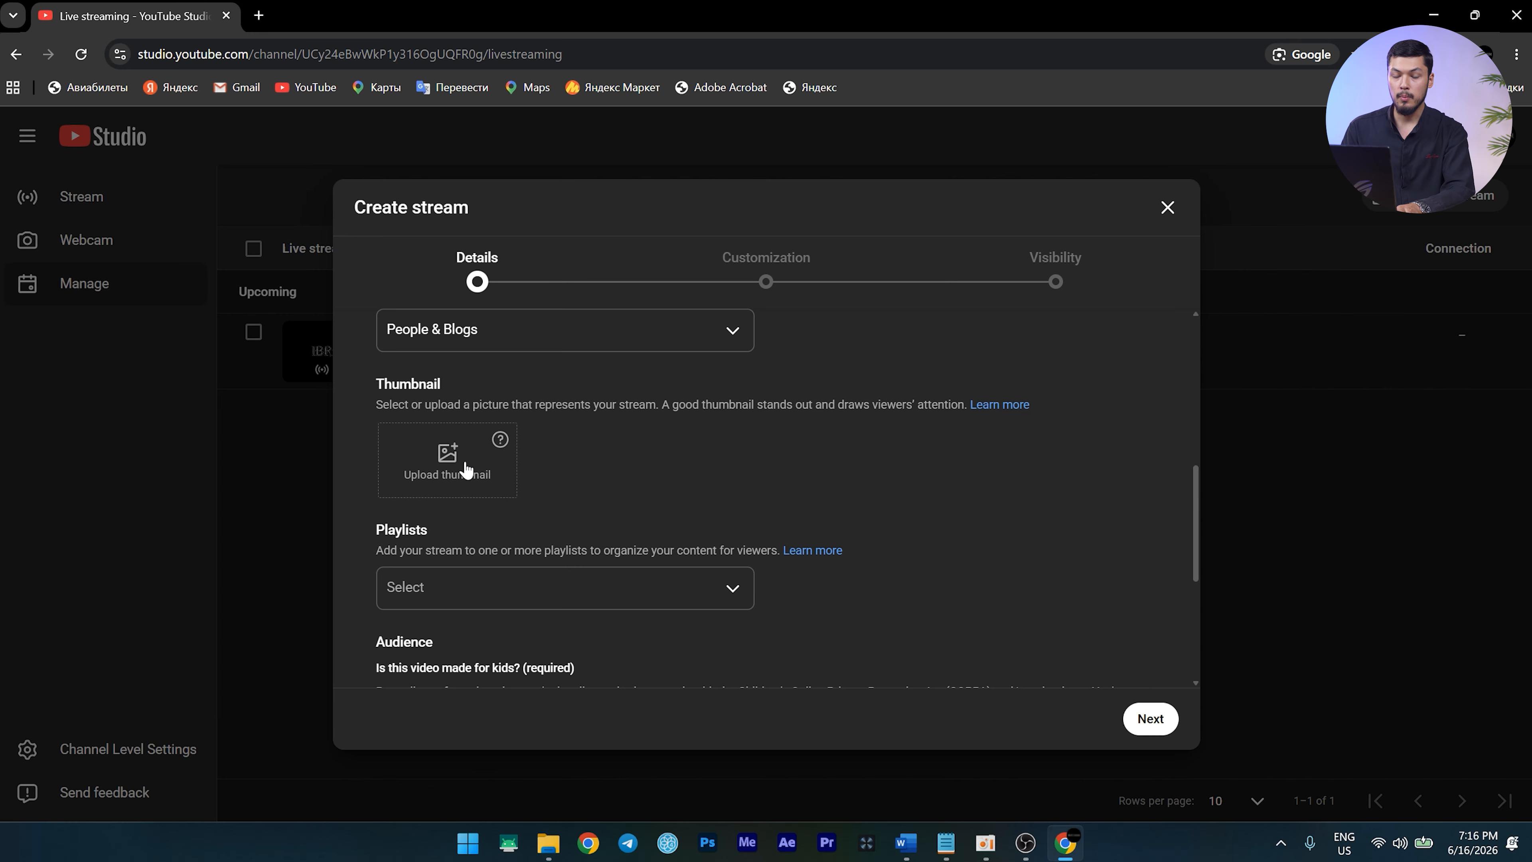
{"action": "scroll", "coordinate": [647, 440], "scroll_direction": "down", "scroll_amount": 3}
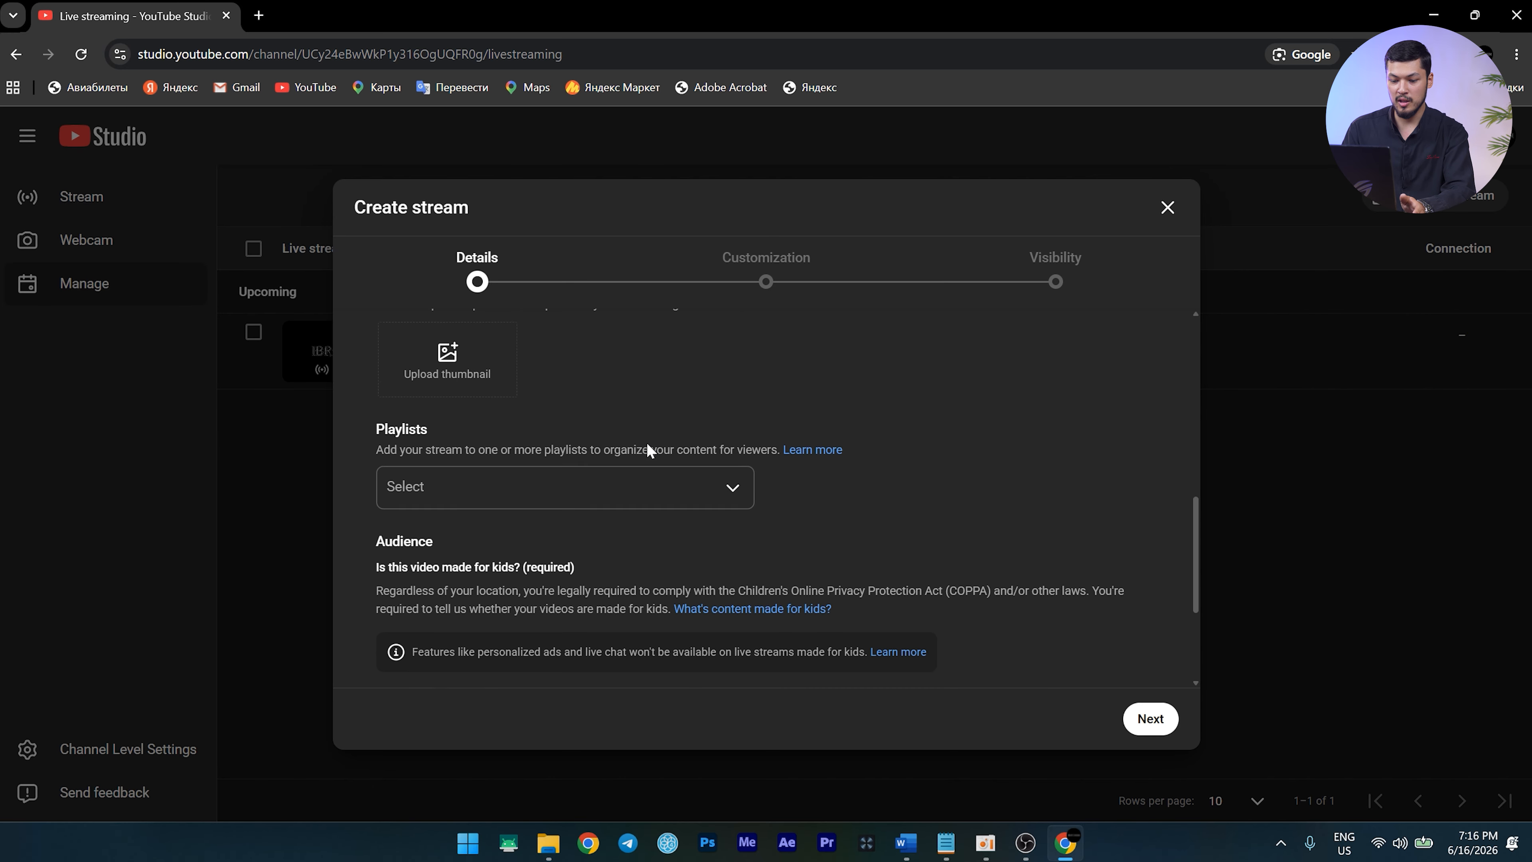
{"action": "scroll", "coordinate": [581, 481], "scroll_direction": "down", "scroll_amount": 3}
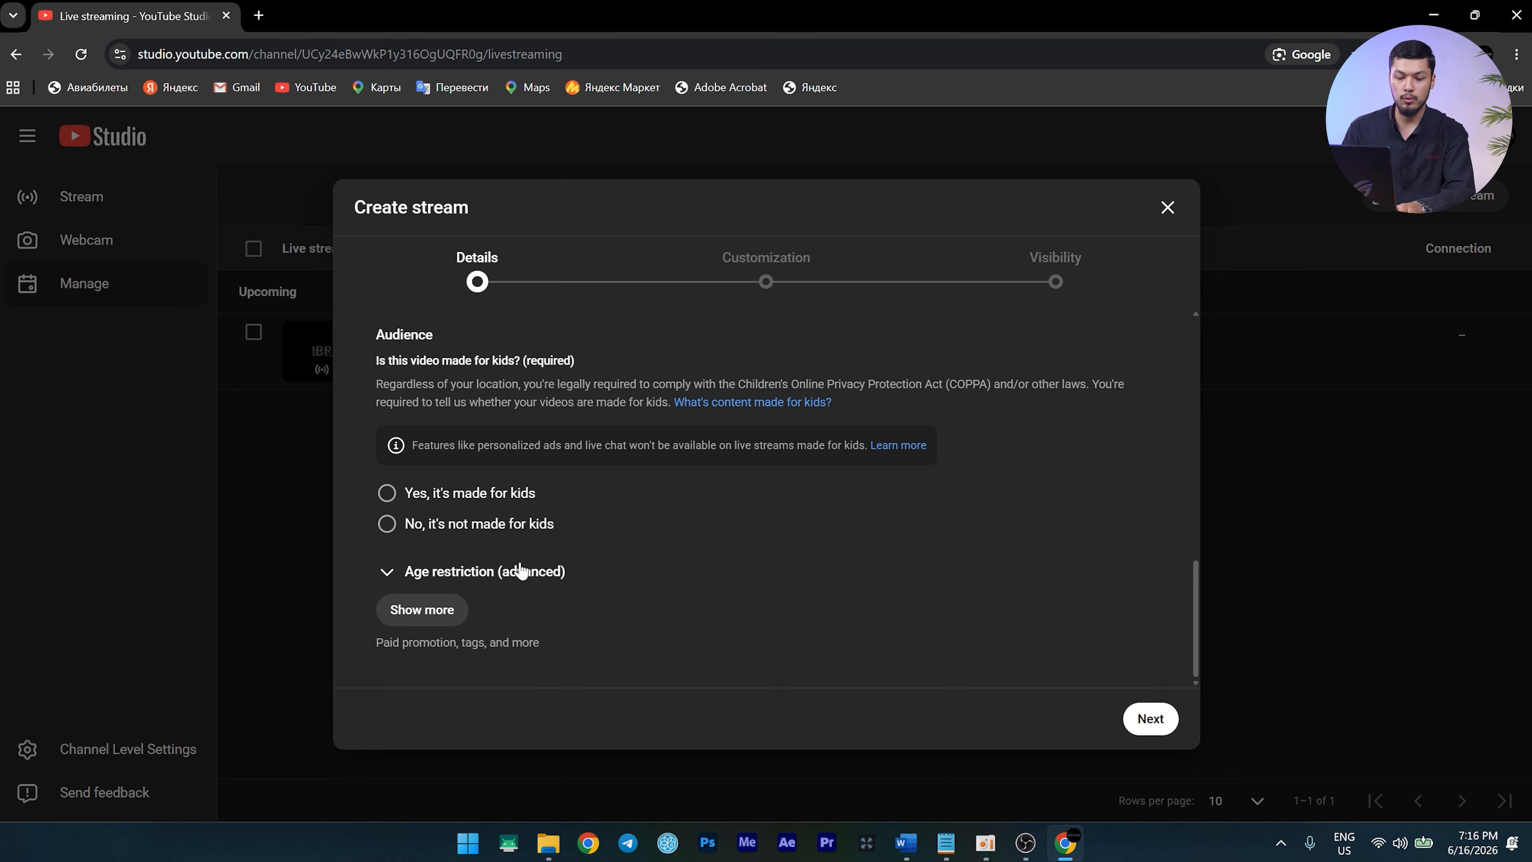
{"action": "left_click", "coordinate": [472, 528]}
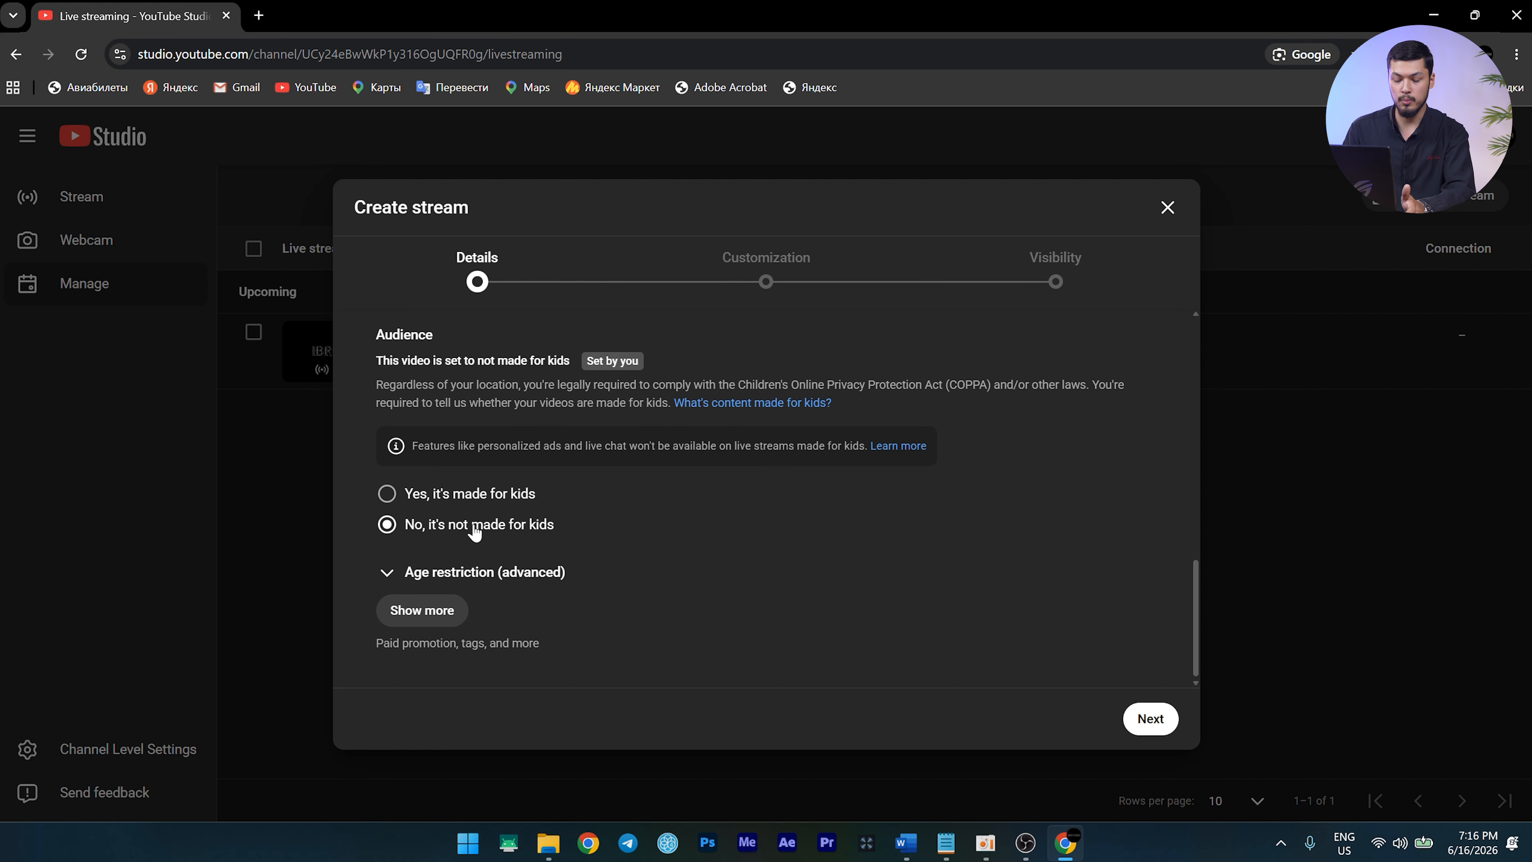
Expand the additional stream details and add the tags efir and obs
{"action": "left_click", "coordinate": [422, 610]}
{"action": "scroll", "coordinate": [429, 626], "scroll_direction": "down", "scroll_amount": 5}
{"action": "scroll", "coordinate": [612, 444], "scroll_direction": "down", "scroll_amount": 5}
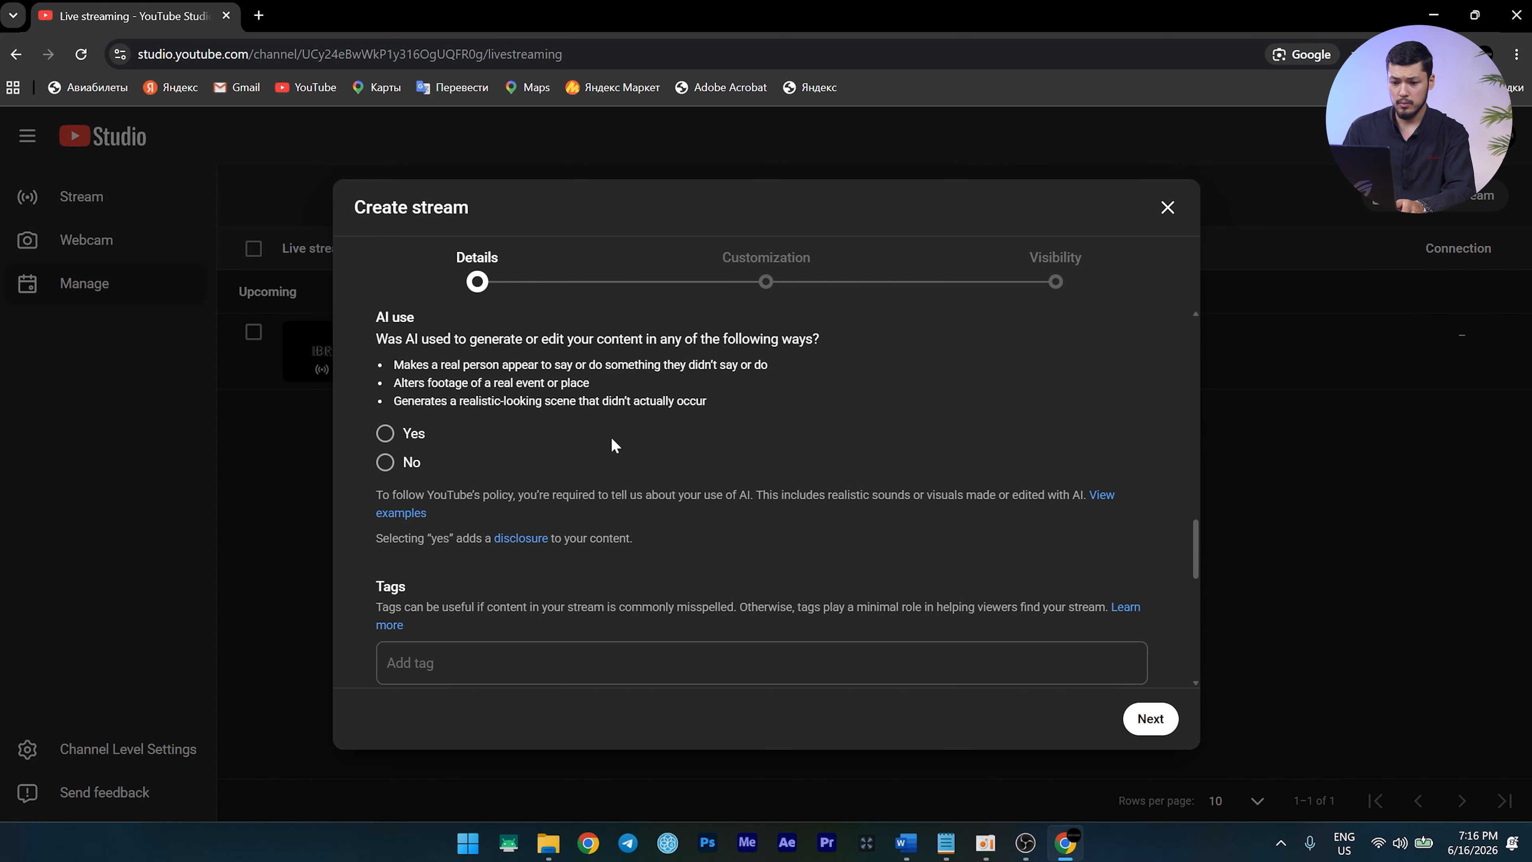
{"action": "scroll", "coordinate": [612, 445], "scroll_direction": "down", "scroll_amount": 3}
{"action": "left_click", "coordinate": [451, 406]}
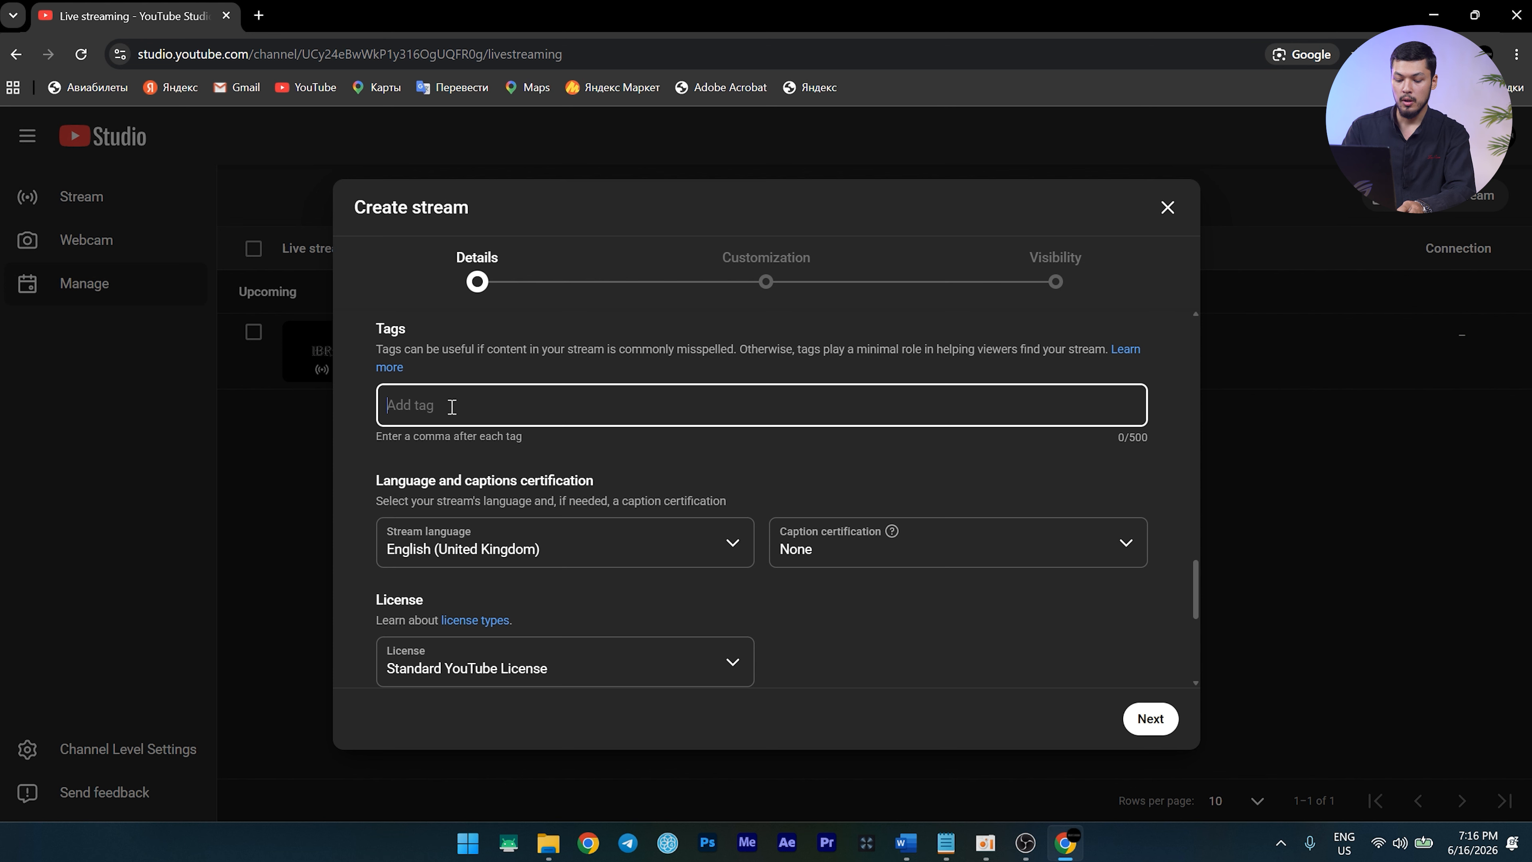
{"action": "type", "text": "efir,obs,"}
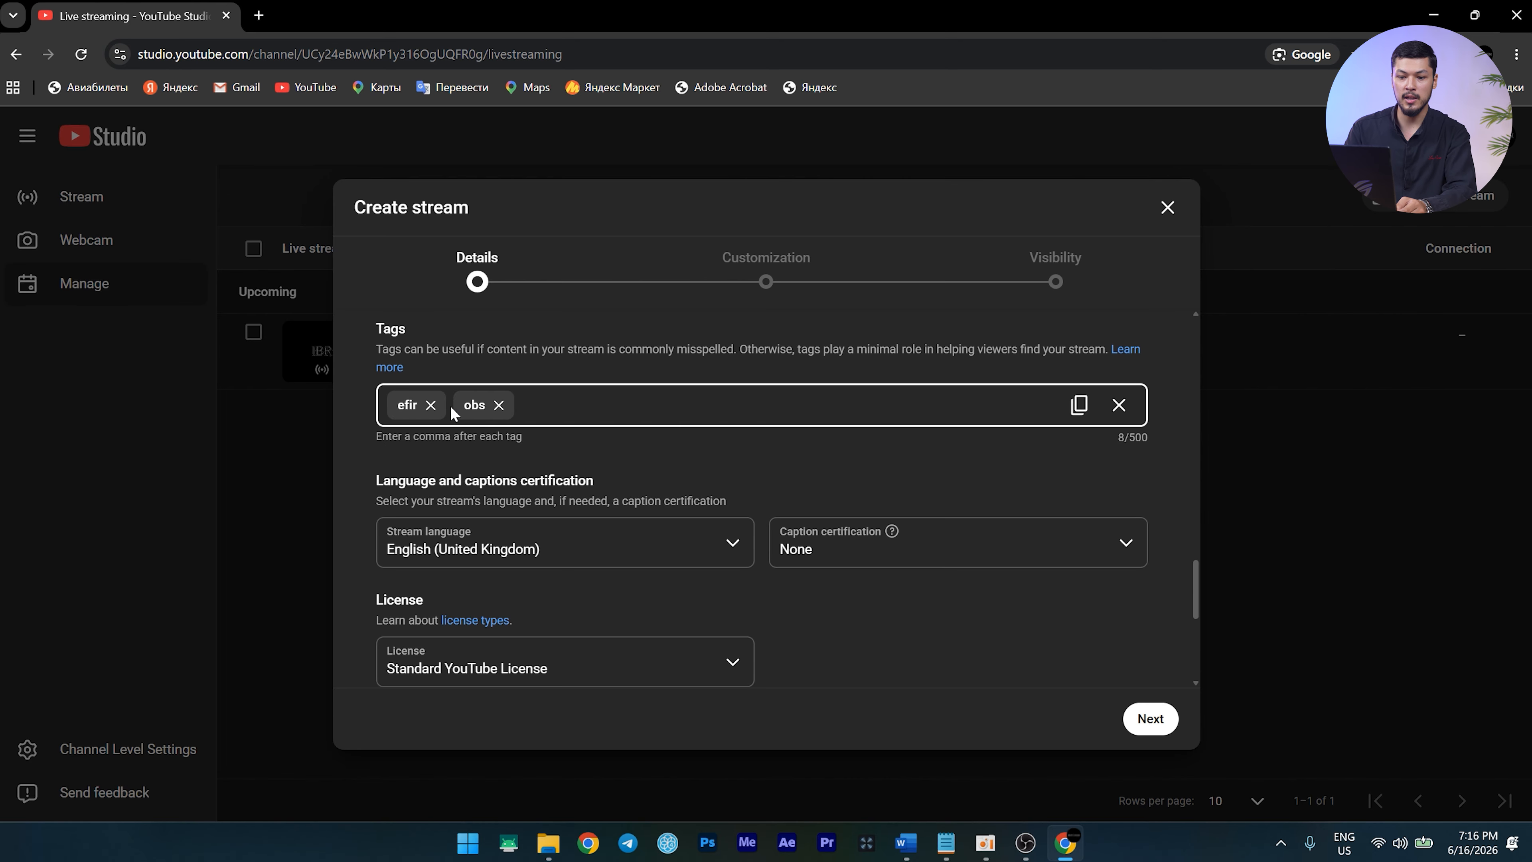
{"action": "scroll", "coordinate": [612, 490], "scroll_direction": "down", "scroll_amount": 5}
{"action": "scroll", "coordinate": [769, 470], "scroll_direction": "up", "scroll_amount": 10}
Continue to the Customization stage and turn off live chat translation for the stream
{"action": "left_click", "coordinate": [1146, 722]}
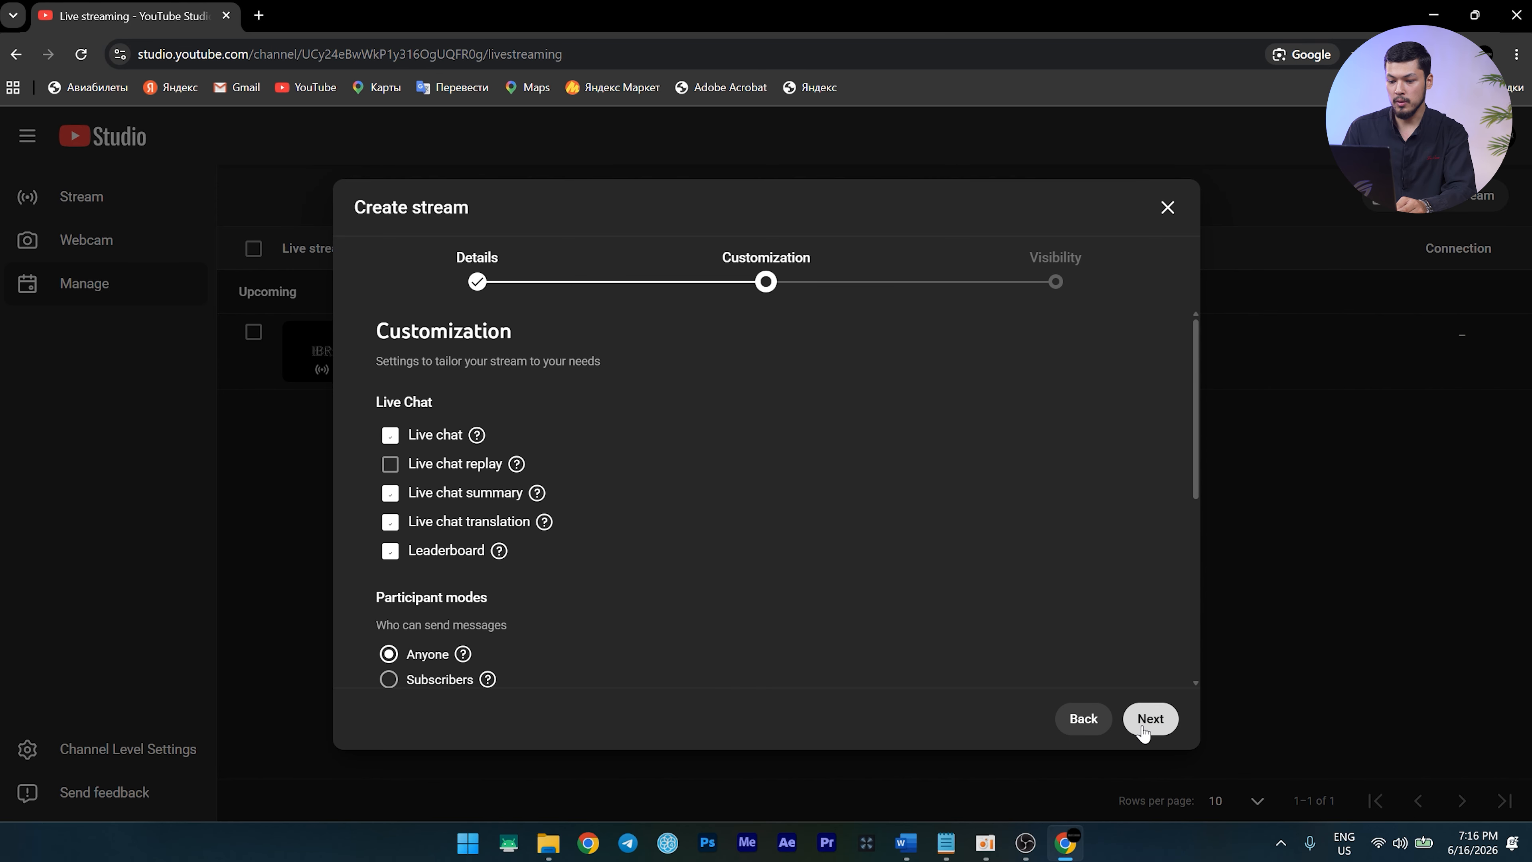
{"action": "scroll", "coordinate": [758, 524], "scroll_direction": "down", "scroll_amount": 4}
{"action": "scroll", "coordinate": [758, 525], "scroll_direction": "up", "scroll_amount": 4}
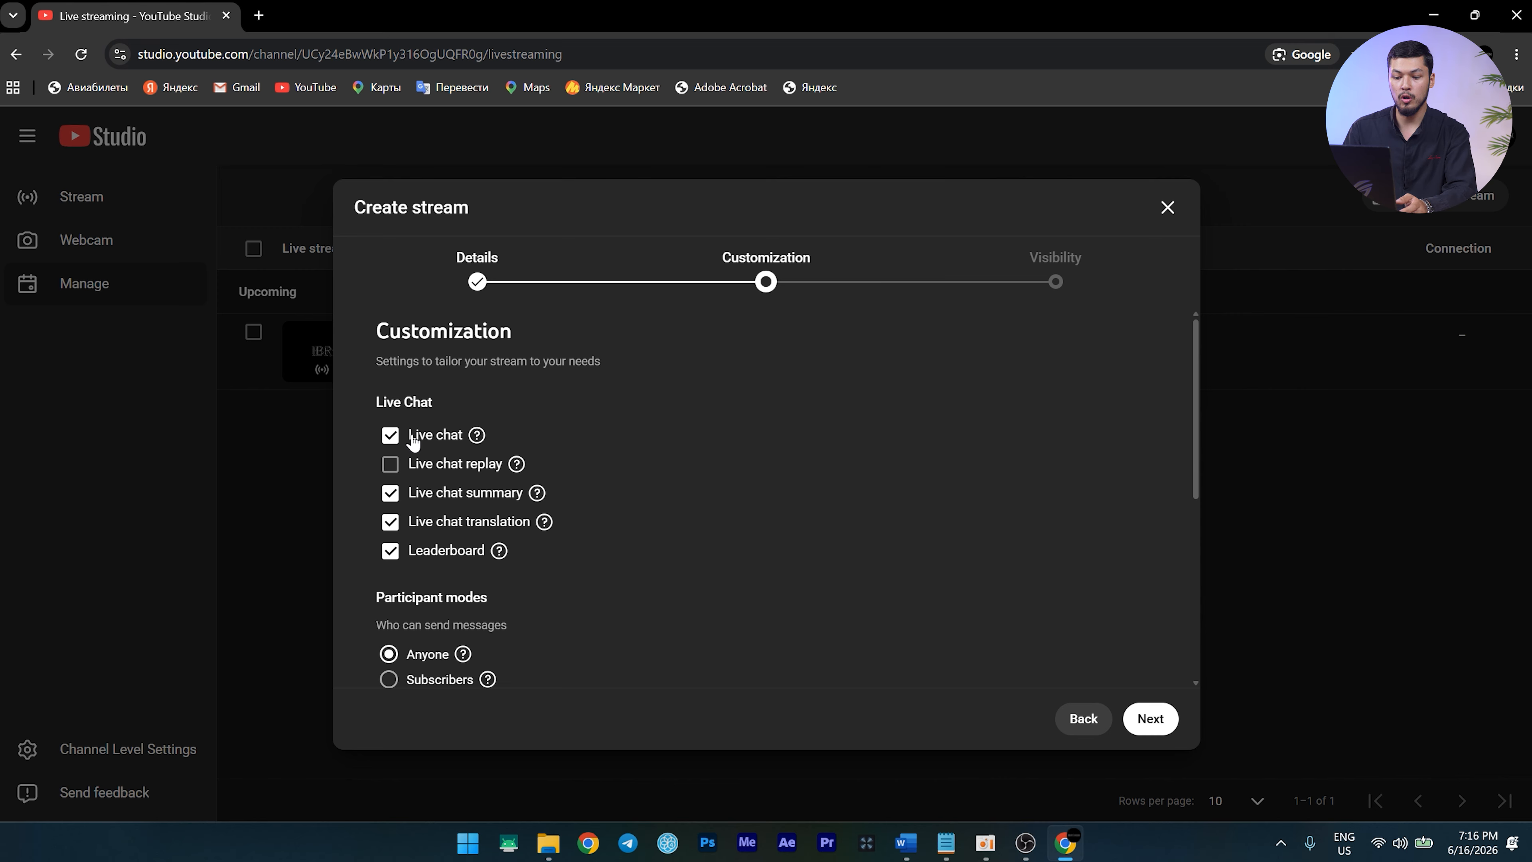
{"action": "scroll", "coordinate": [608, 526], "scroll_direction": "down", "scroll_amount": 1}
{"action": "scroll", "coordinate": [608, 527], "scroll_direction": "down", "scroll_amount": 3}
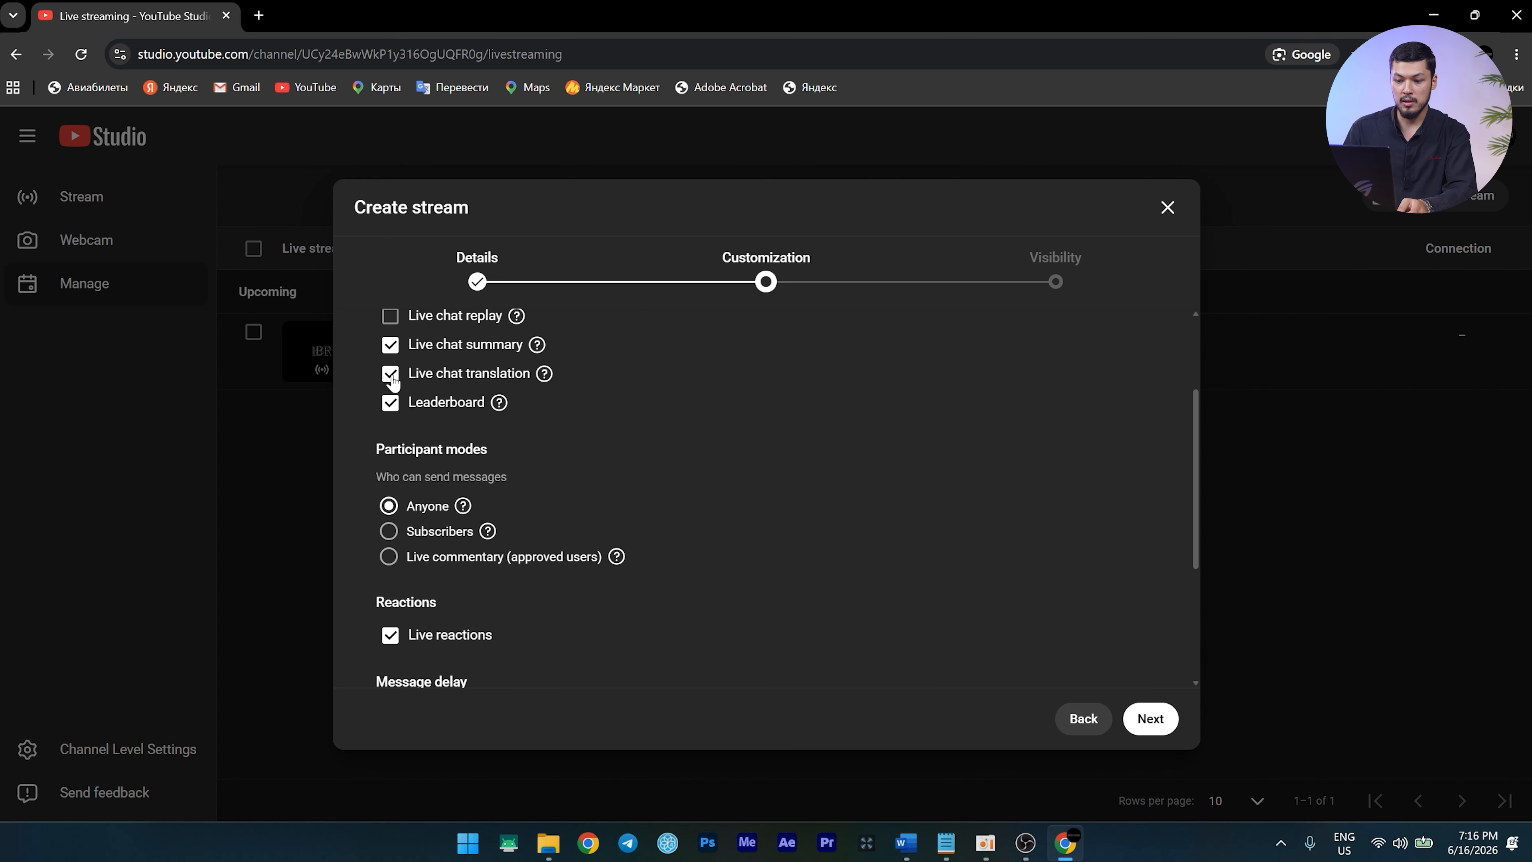
{"action": "left_click", "coordinate": [391, 374]}
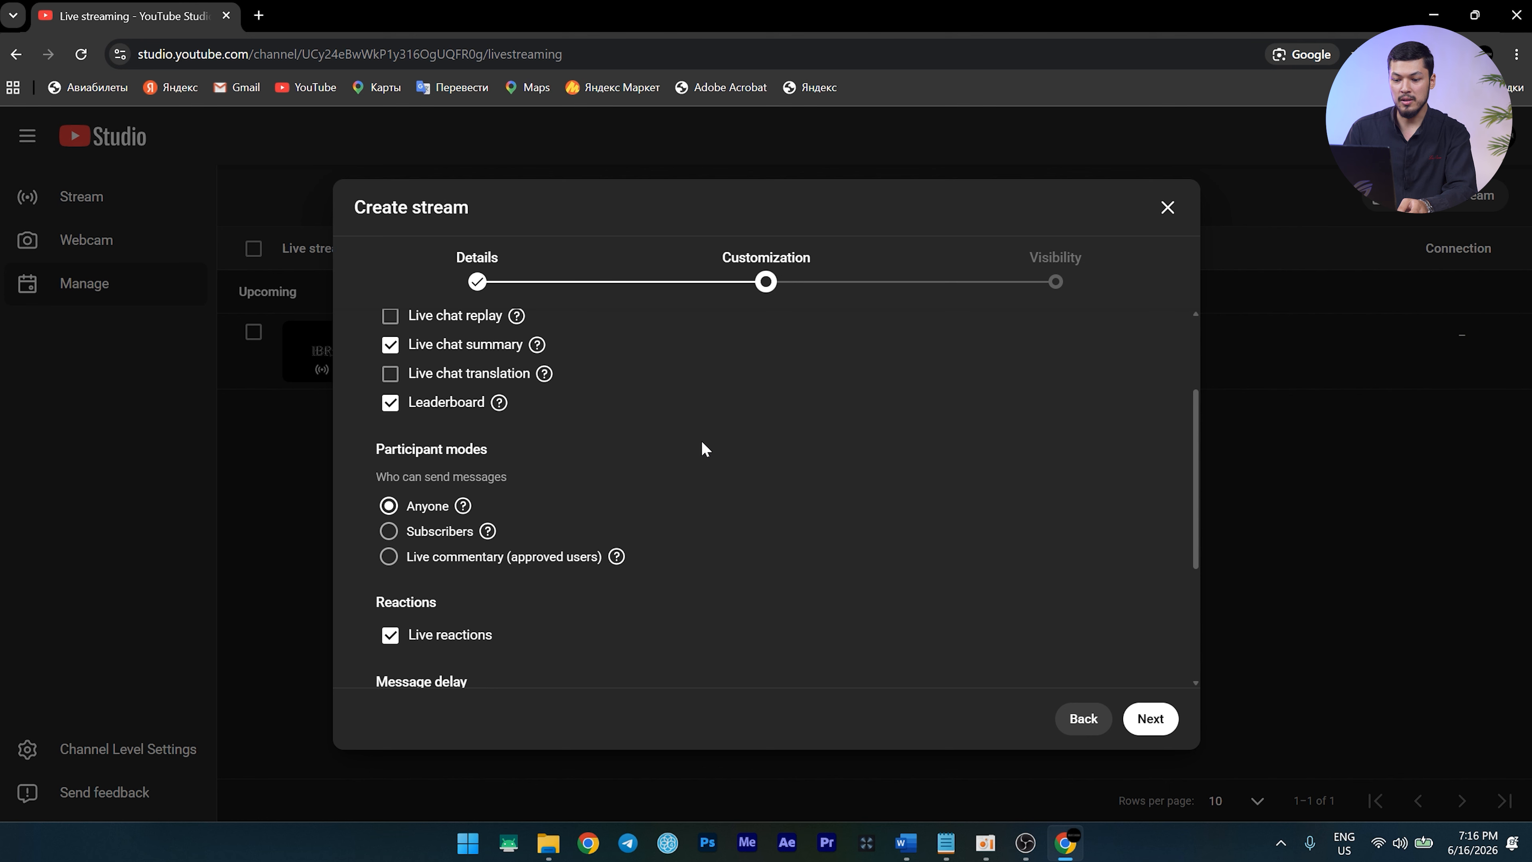
{"action": "scroll", "coordinate": [702, 443], "scroll_direction": "up", "scroll_amount": 3}
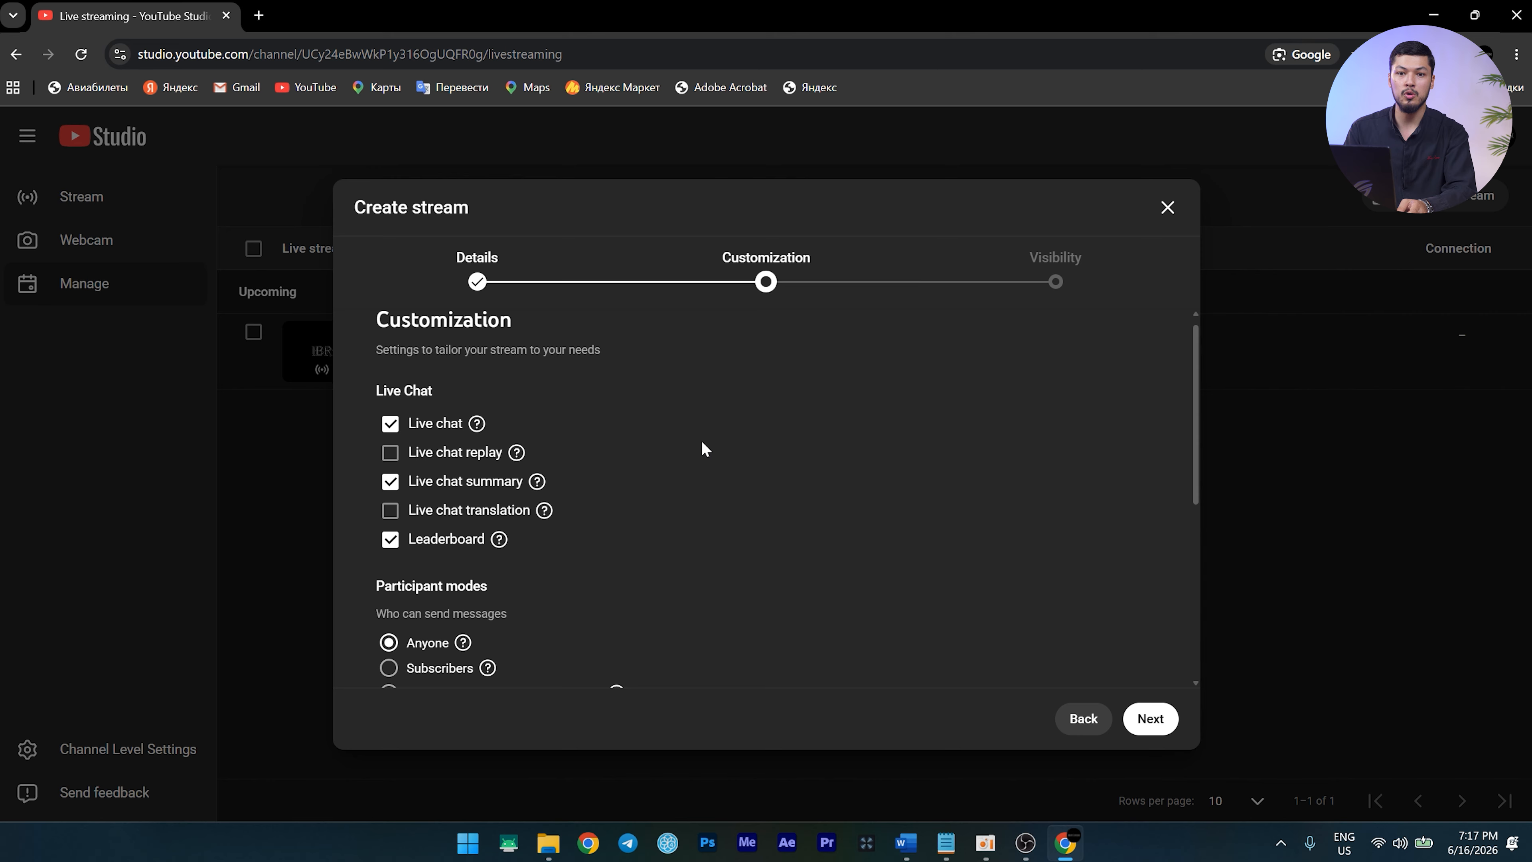
{"action": "scroll", "coordinate": [652, 523], "scroll_direction": "down", "scroll_amount": 6}
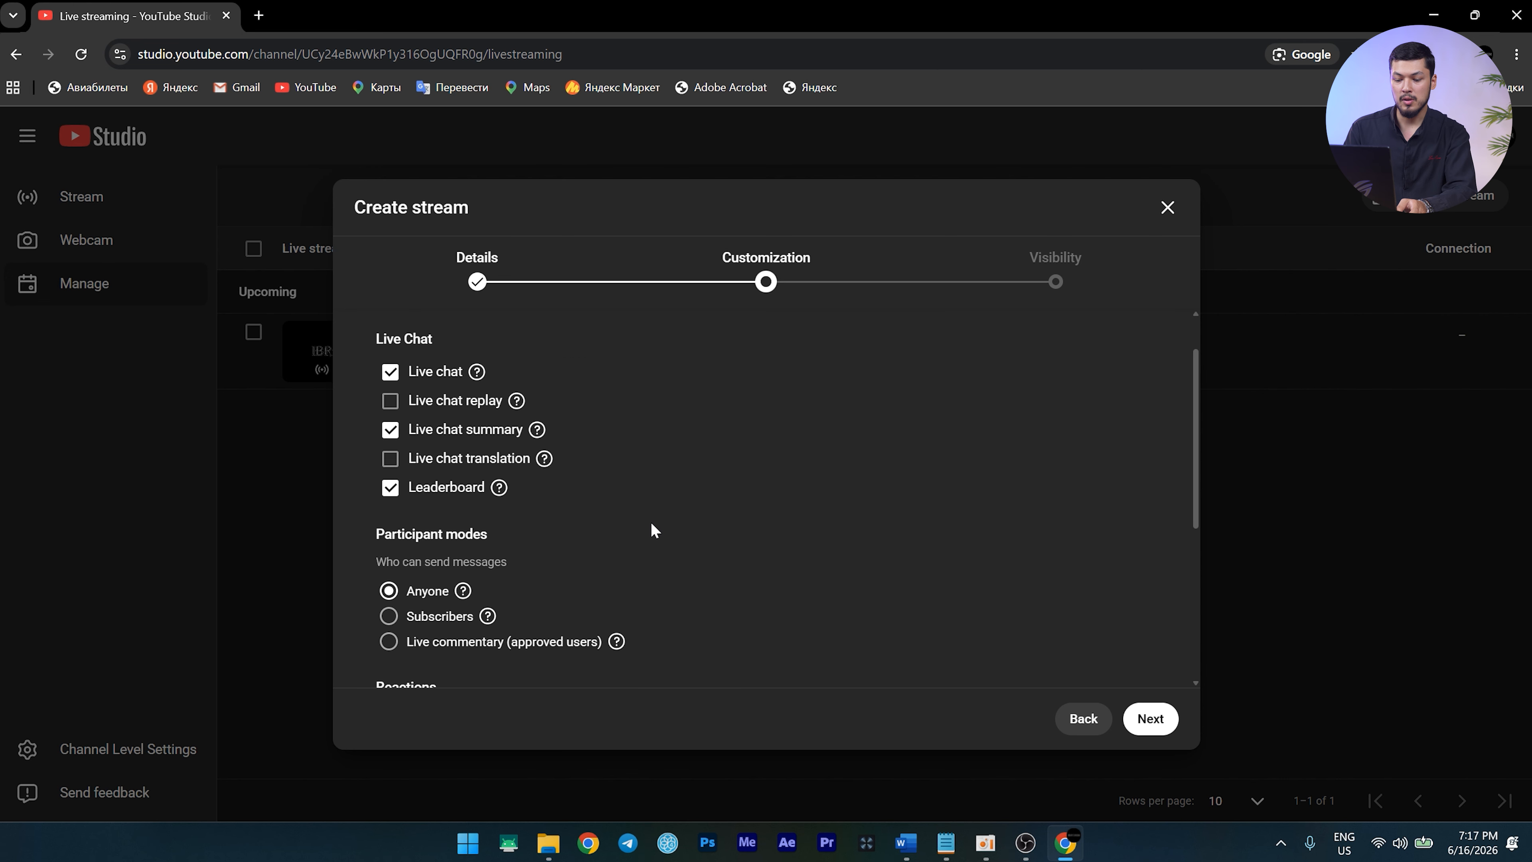
{"action": "scroll", "coordinate": [650, 521], "scroll_direction": "up", "scroll_amount": 4}
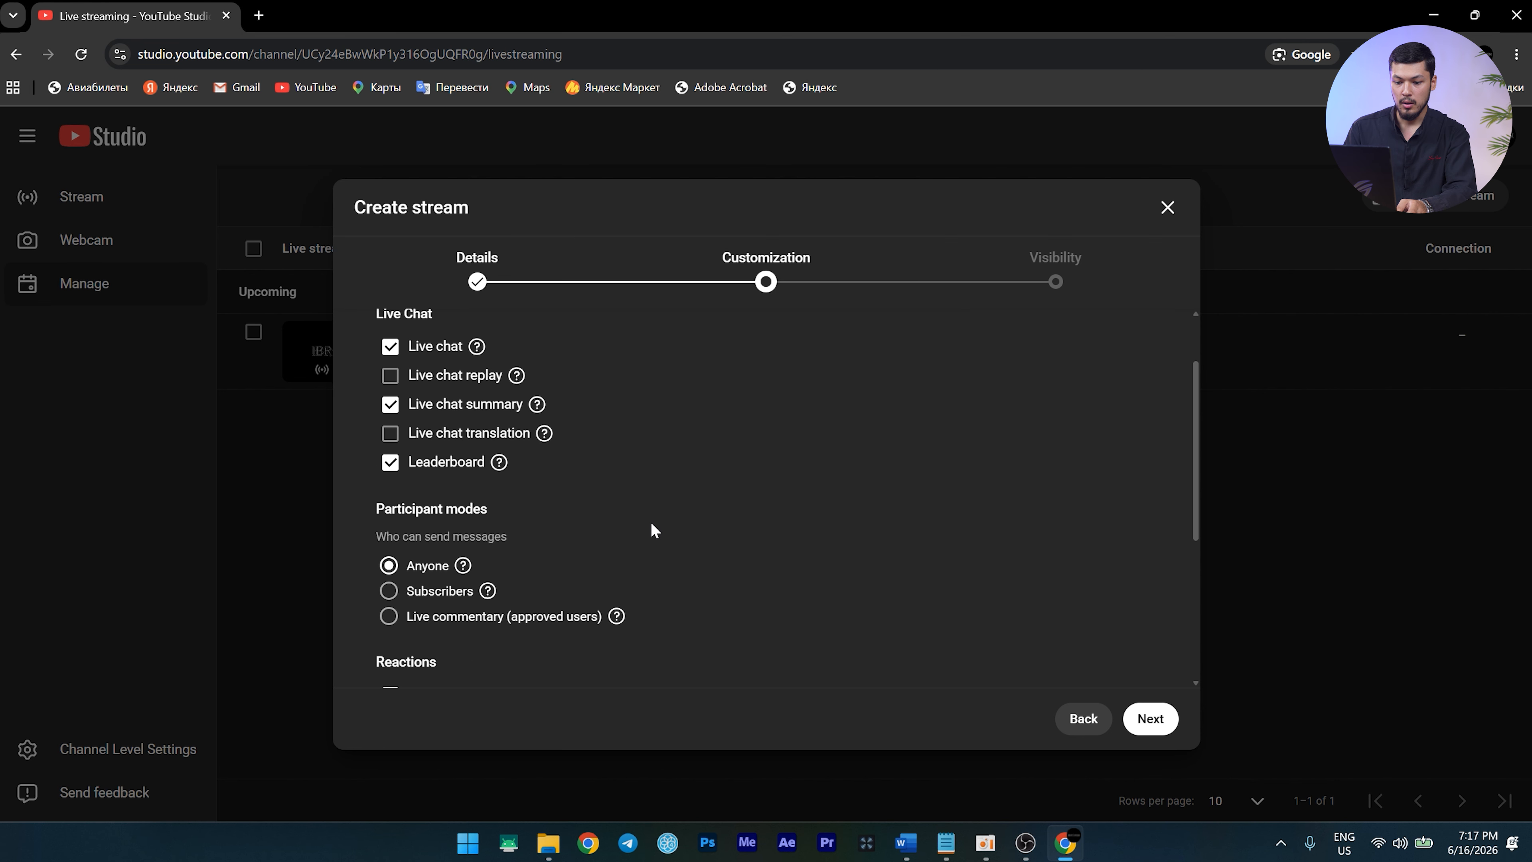
{"action": "scroll", "coordinate": [752, 523], "scroll_direction": "up", "scroll_amount": 3}
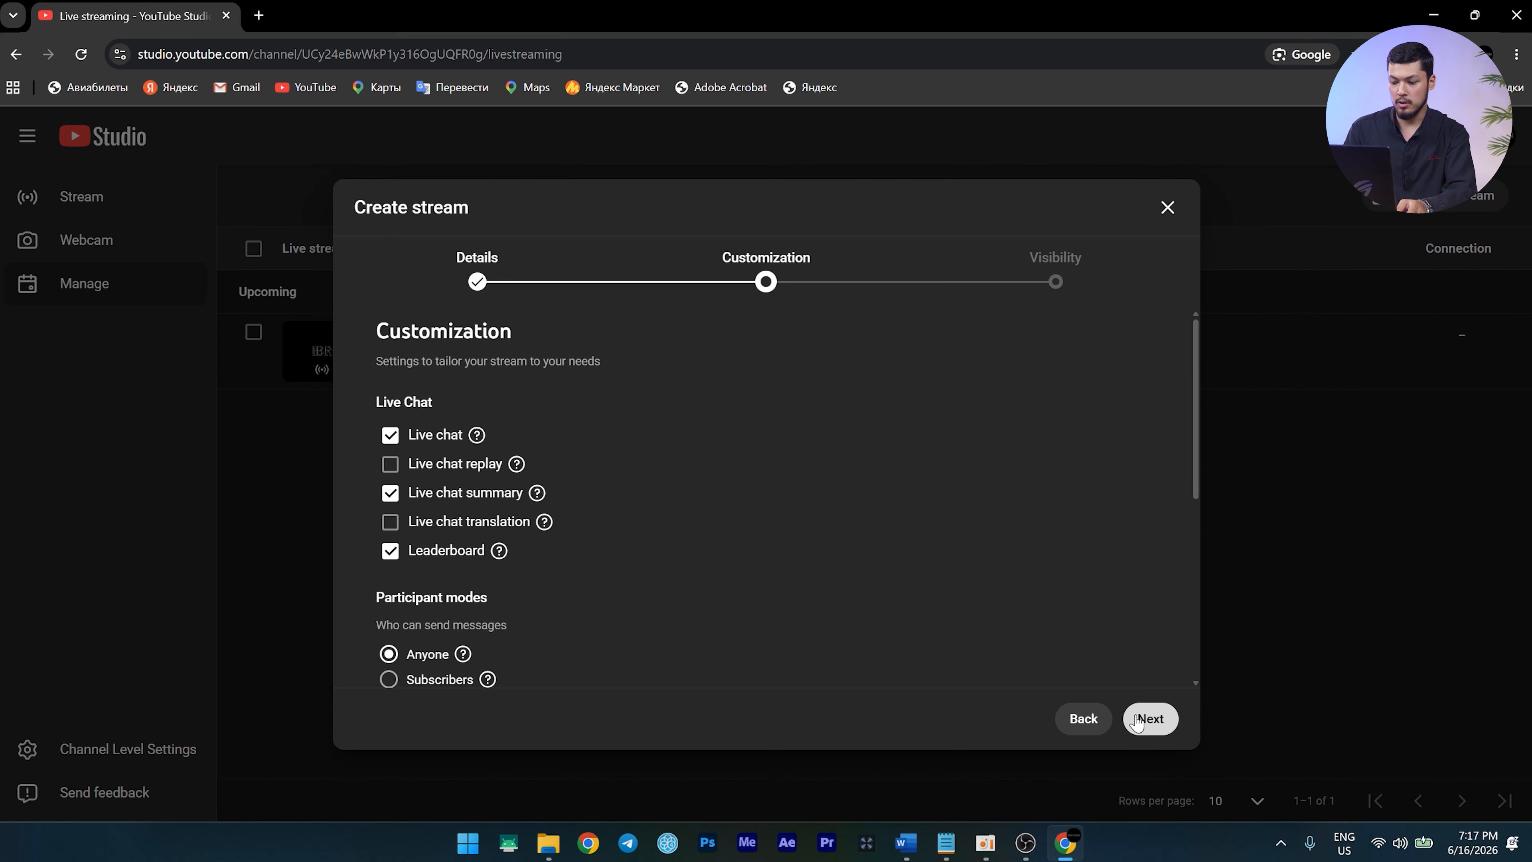
Continue to the Visibility stage and set the stream's visibility to Unlisted
{"action": "left_click", "coordinate": [1149, 719]}
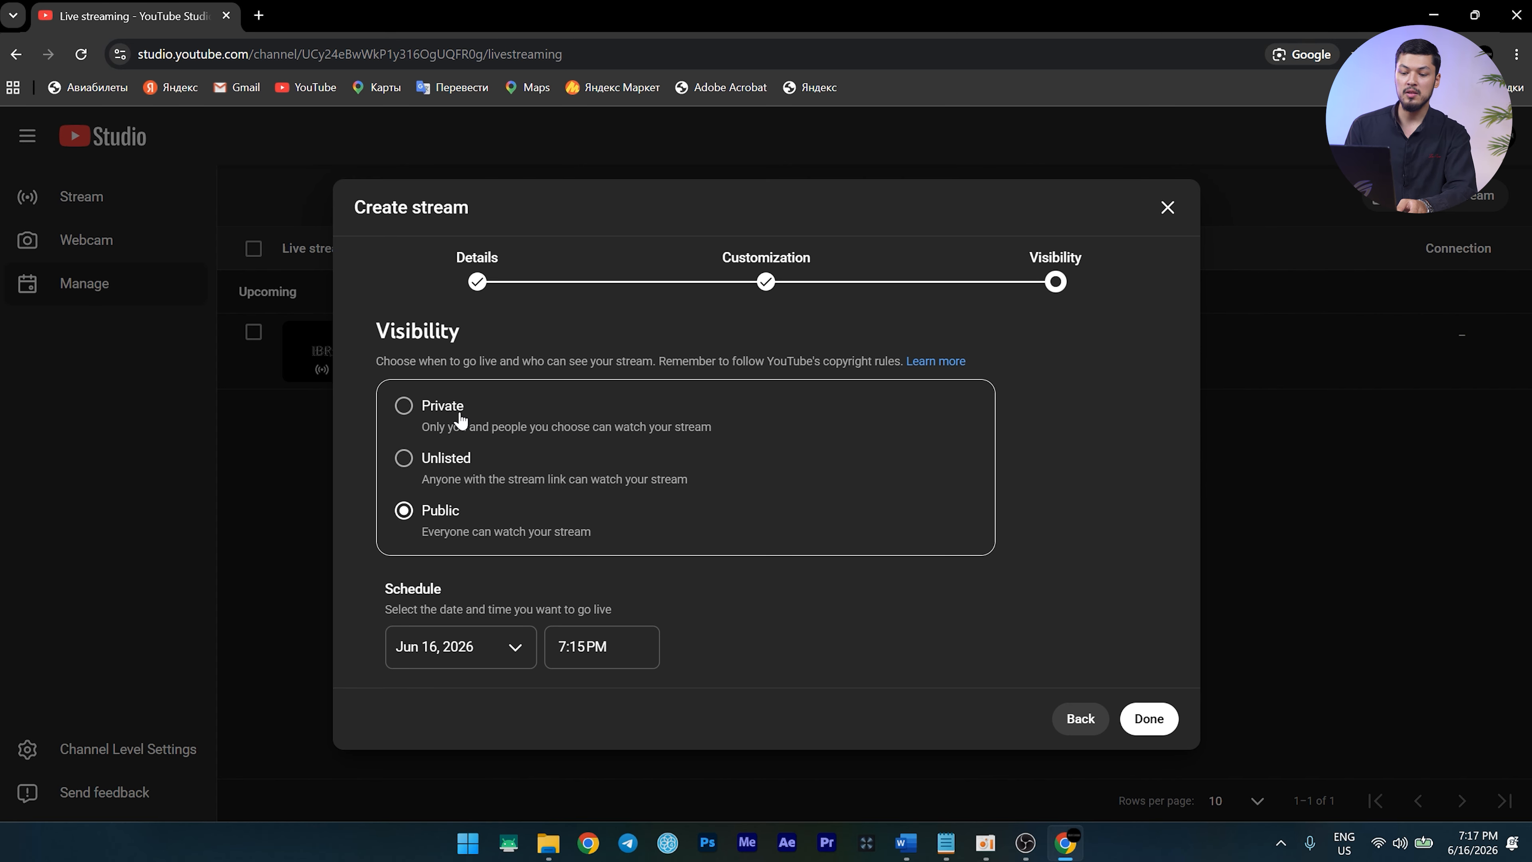
{"action": "left_click", "coordinate": [402, 451]}
{"action": "left_click", "coordinate": [405, 407]}
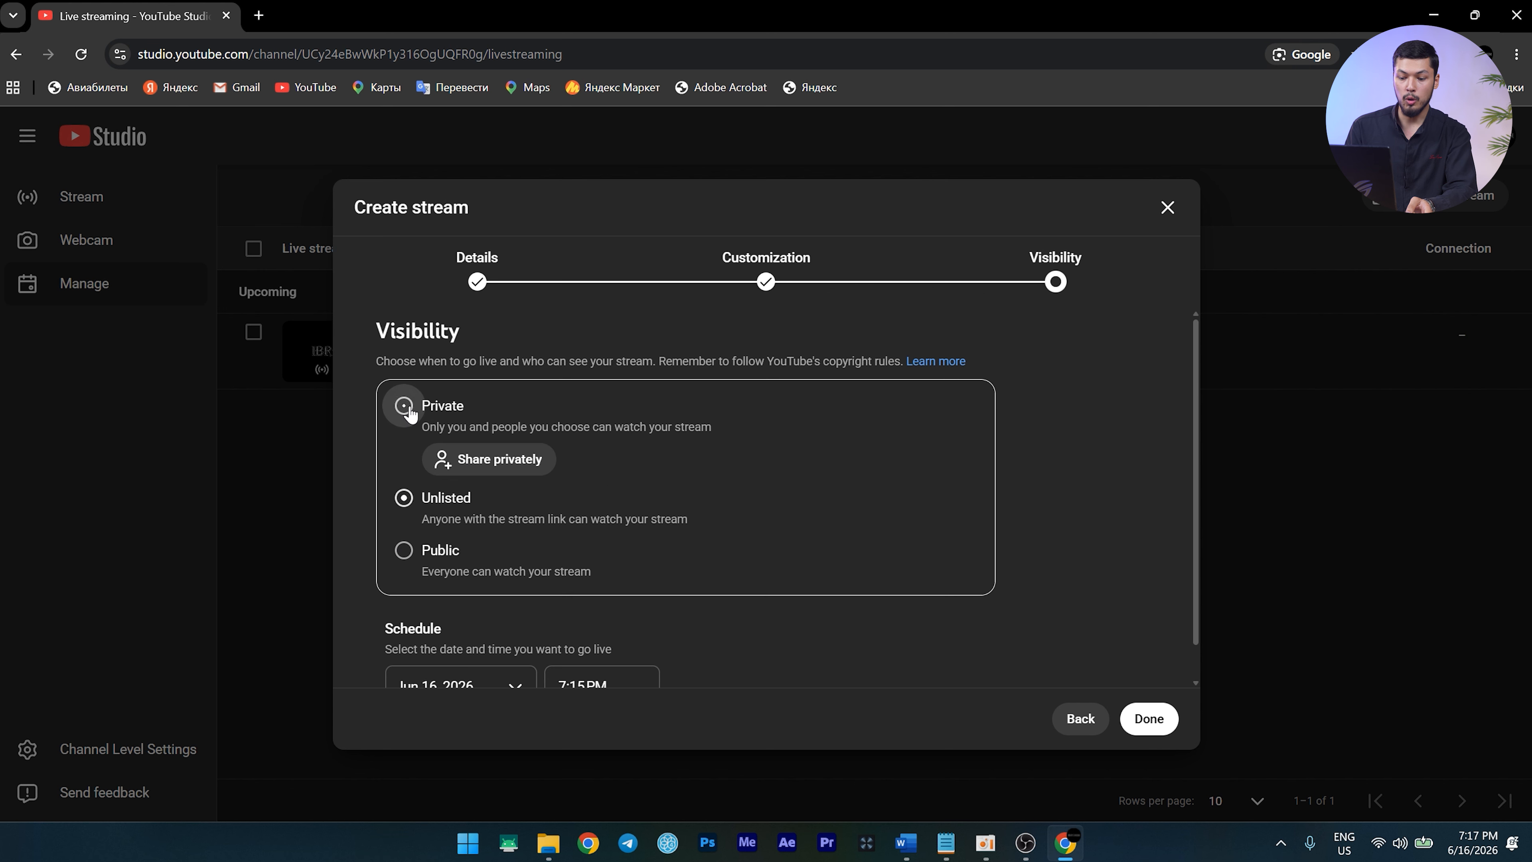
{"action": "left_click", "coordinate": [406, 562]}
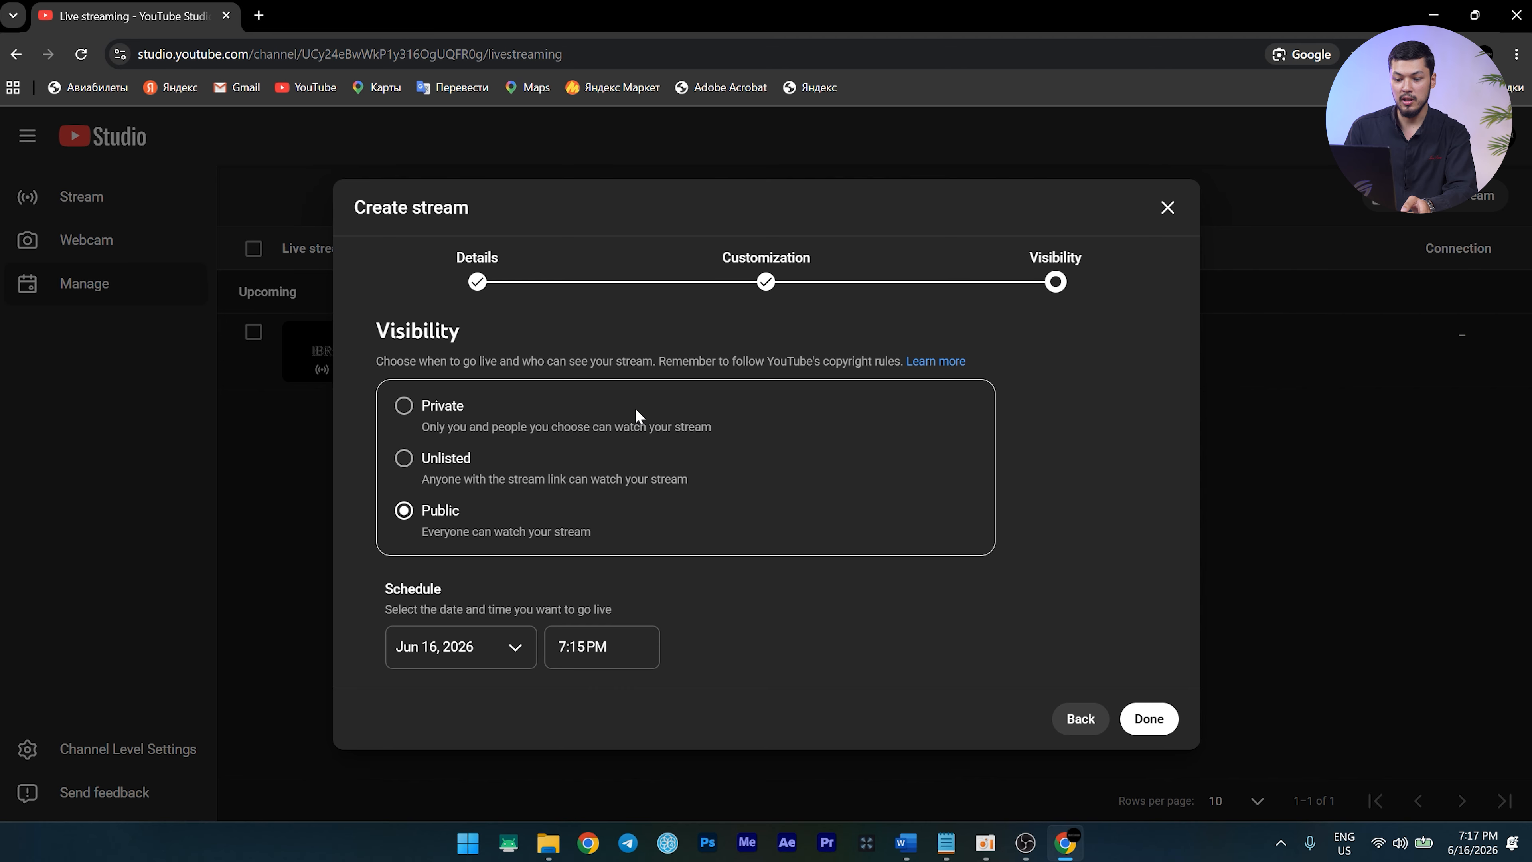
{"action": "left_click", "coordinate": [415, 464]}
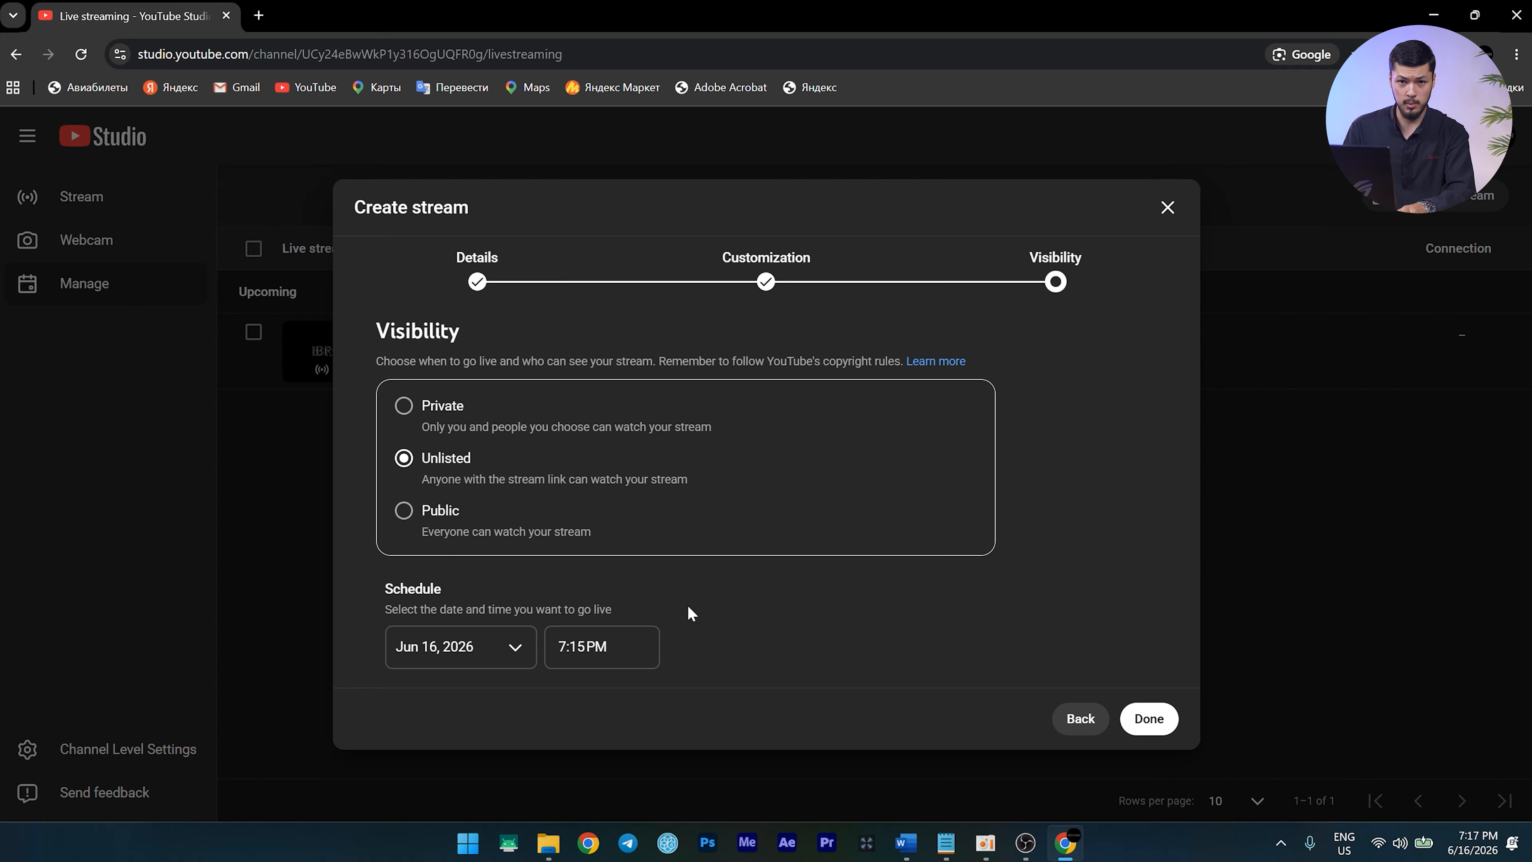
Finish creating the scheduled stream, then open the encoder setup help and copy the stream key
{"action": "left_click", "coordinate": [1141, 716]}
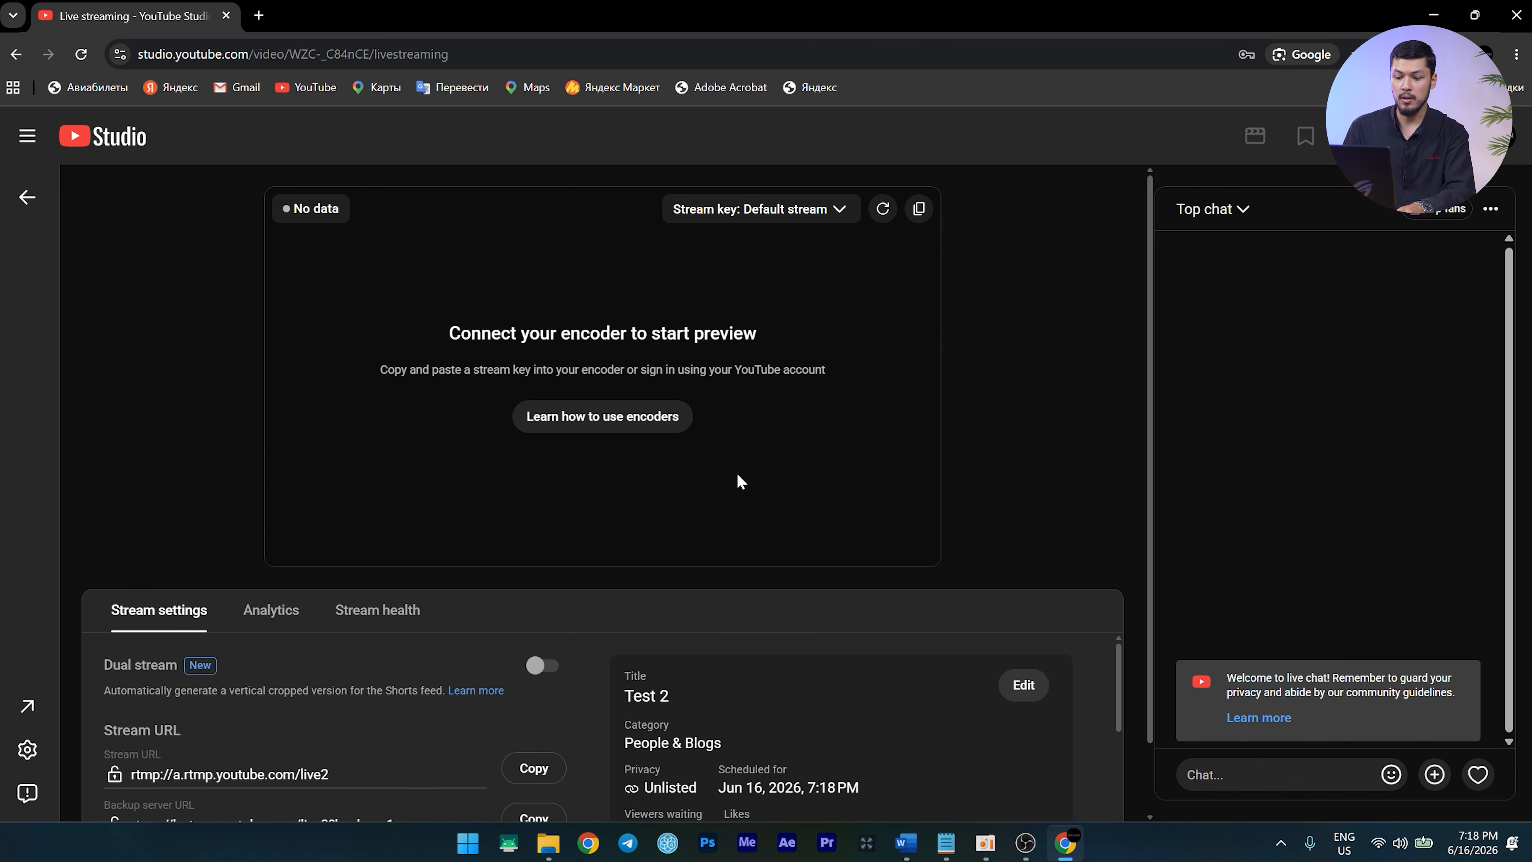
{"action": "left_click", "coordinate": [627, 418]}
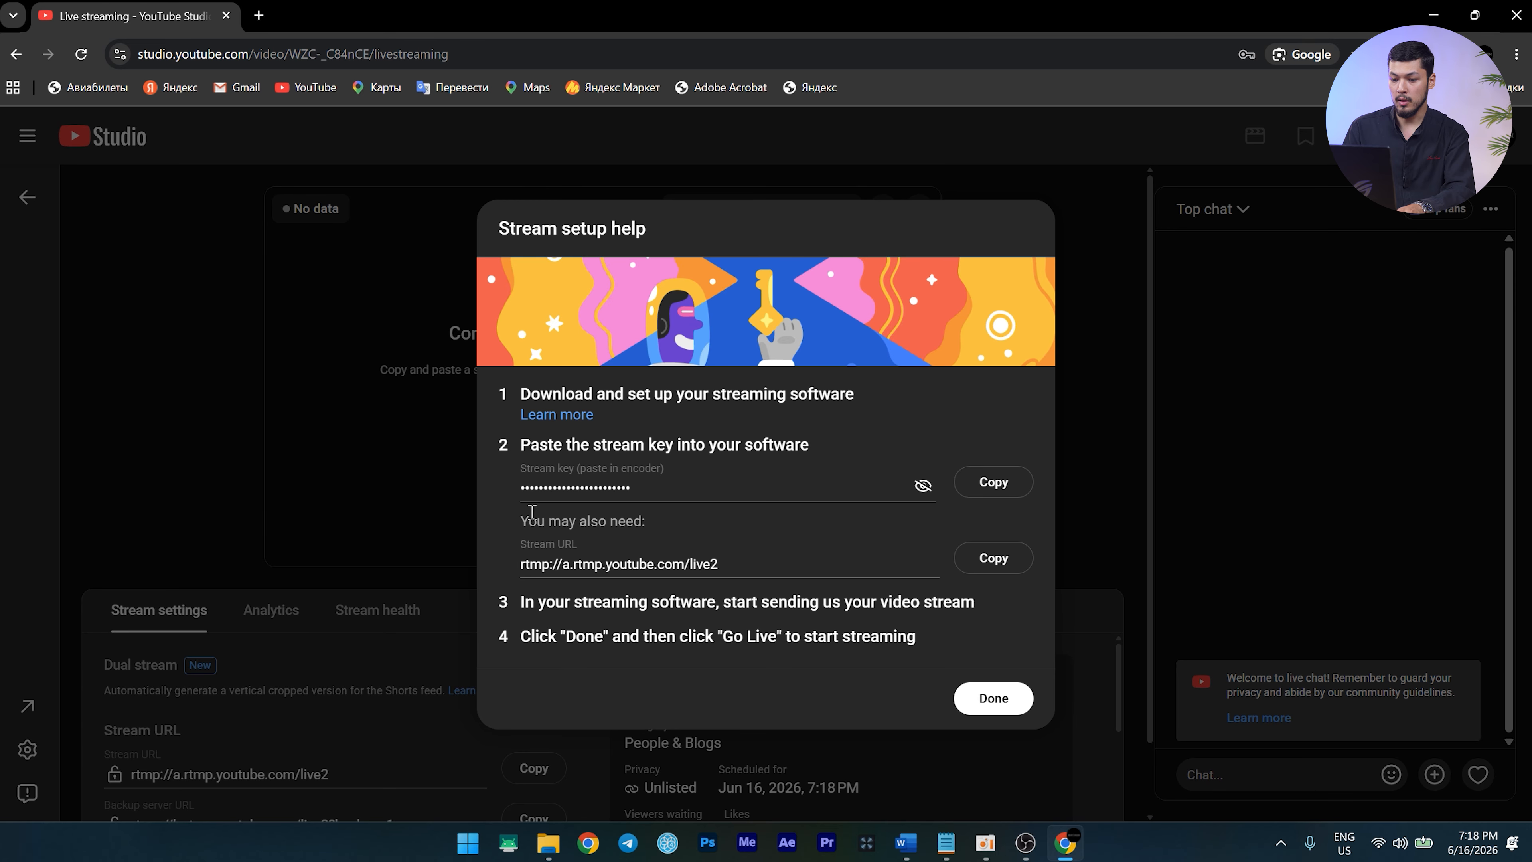
{"action": "left_click", "coordinate": [1008, 483]}
Switch to OBS Studio and set the streaming service to Custom in the stream settings
{"action": "key", "text": "alt+Tab"}
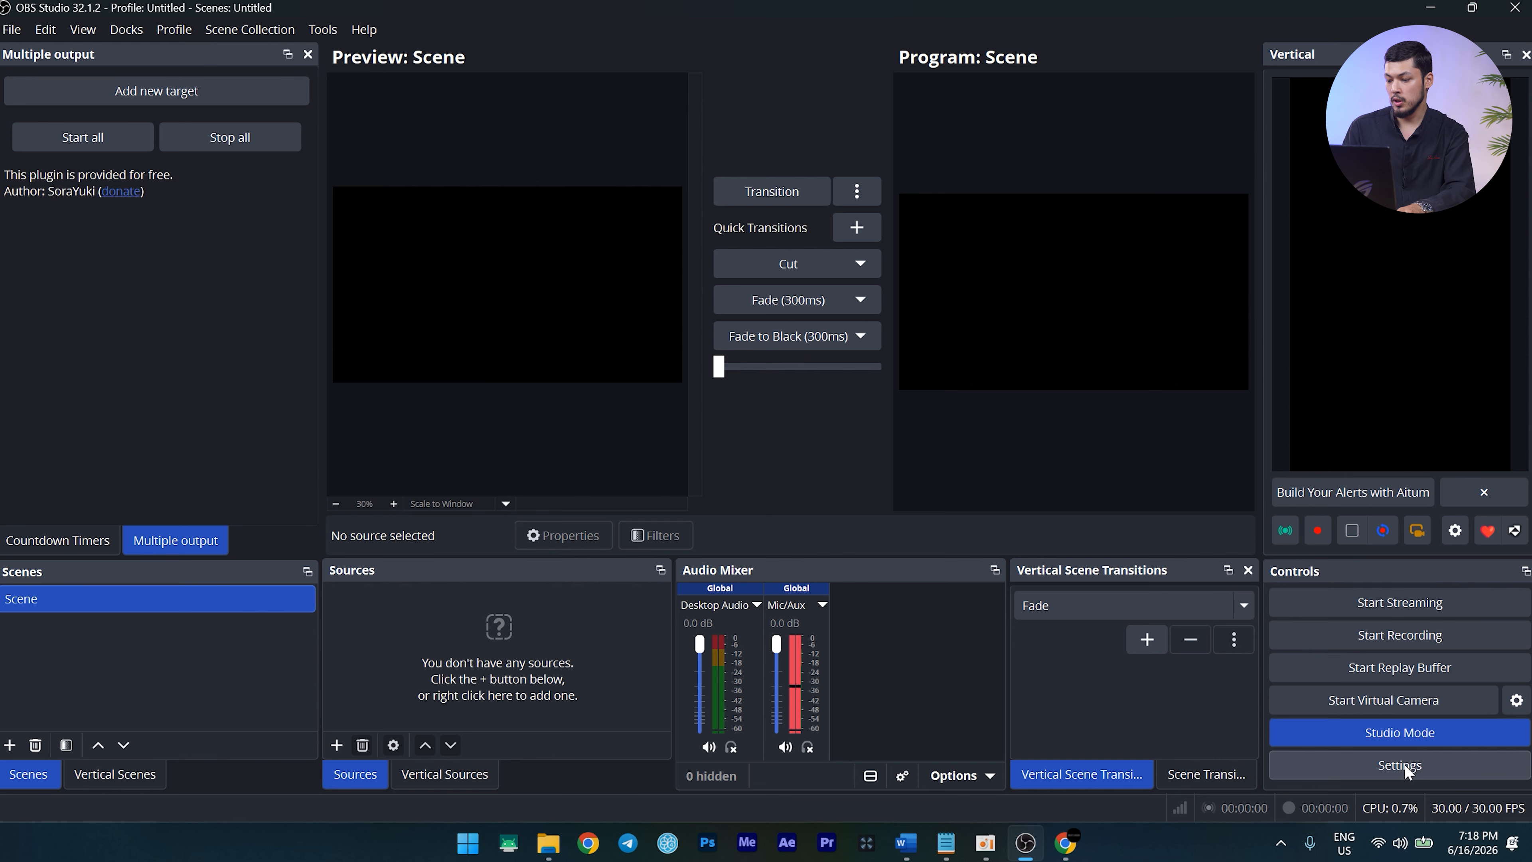
{"action": "left_click", "coordinate": [1404, 764]}
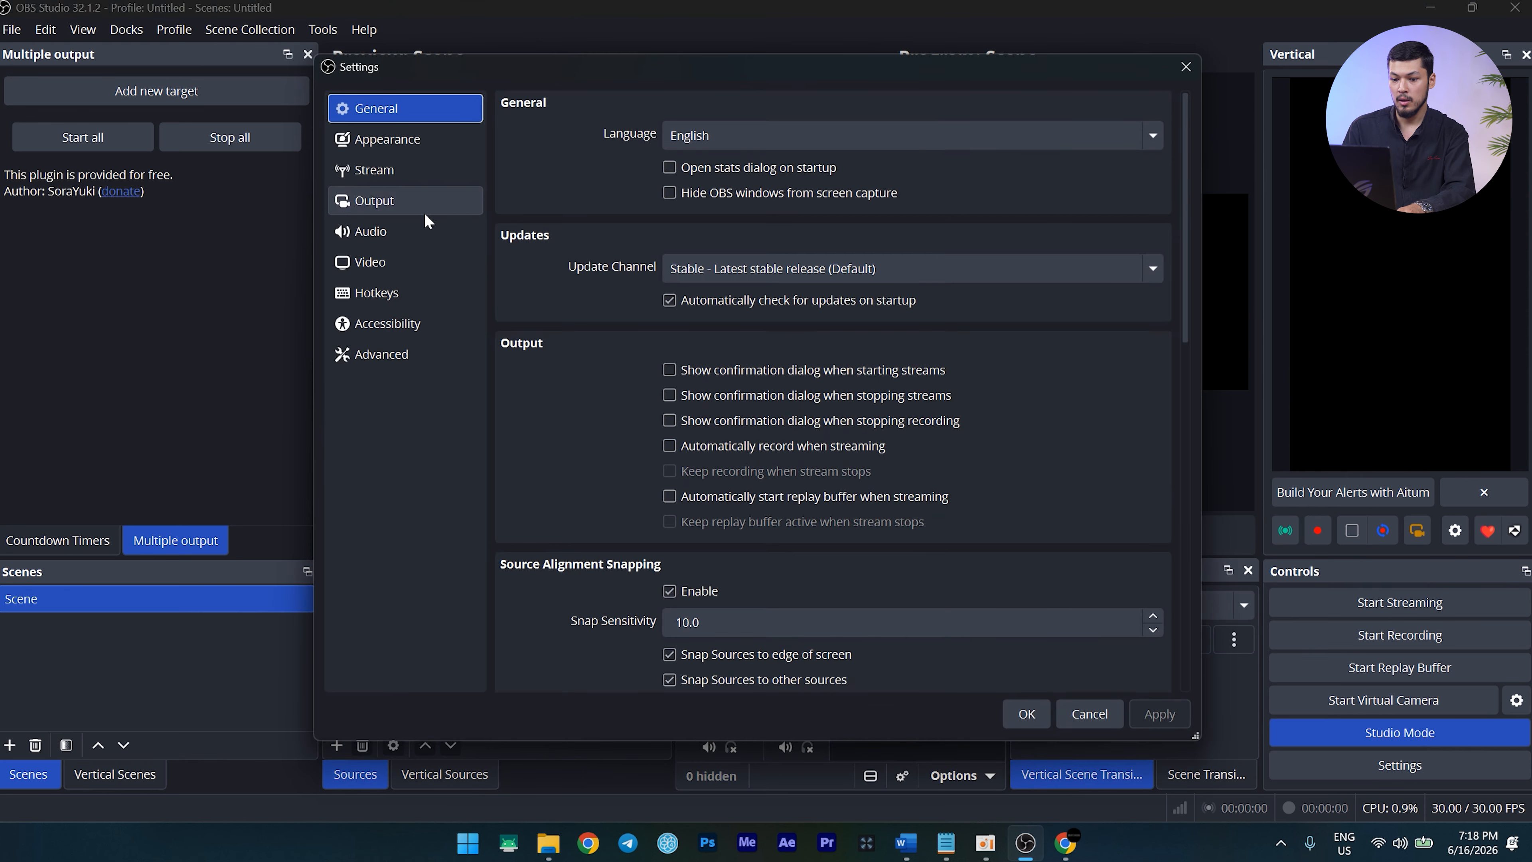
{"action": "left_click", "coordinate": [390, 172]}
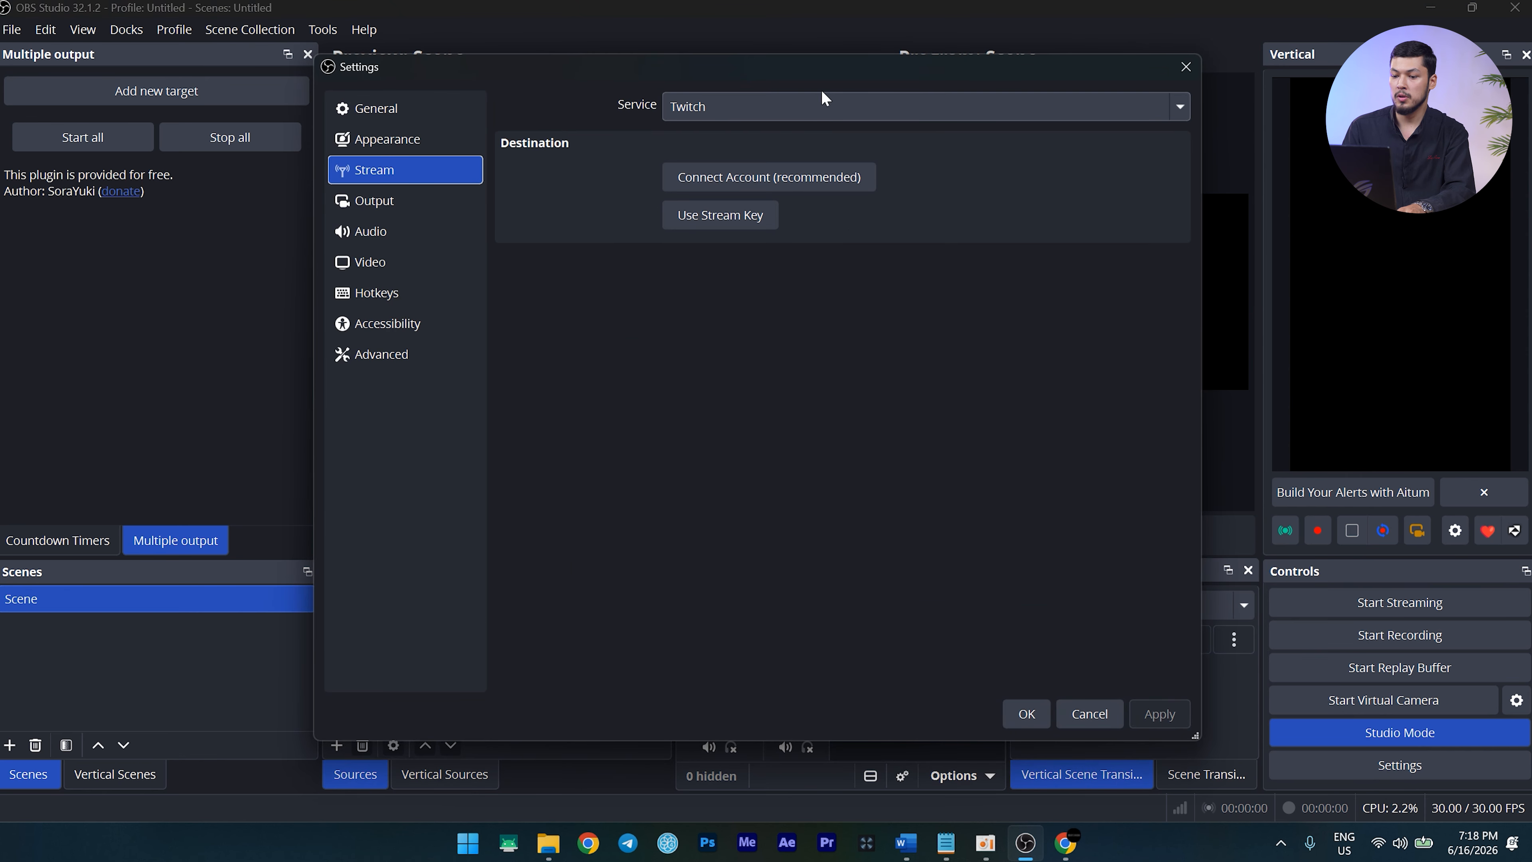
{"action": "left_click", "coordinate": [805, 105]}
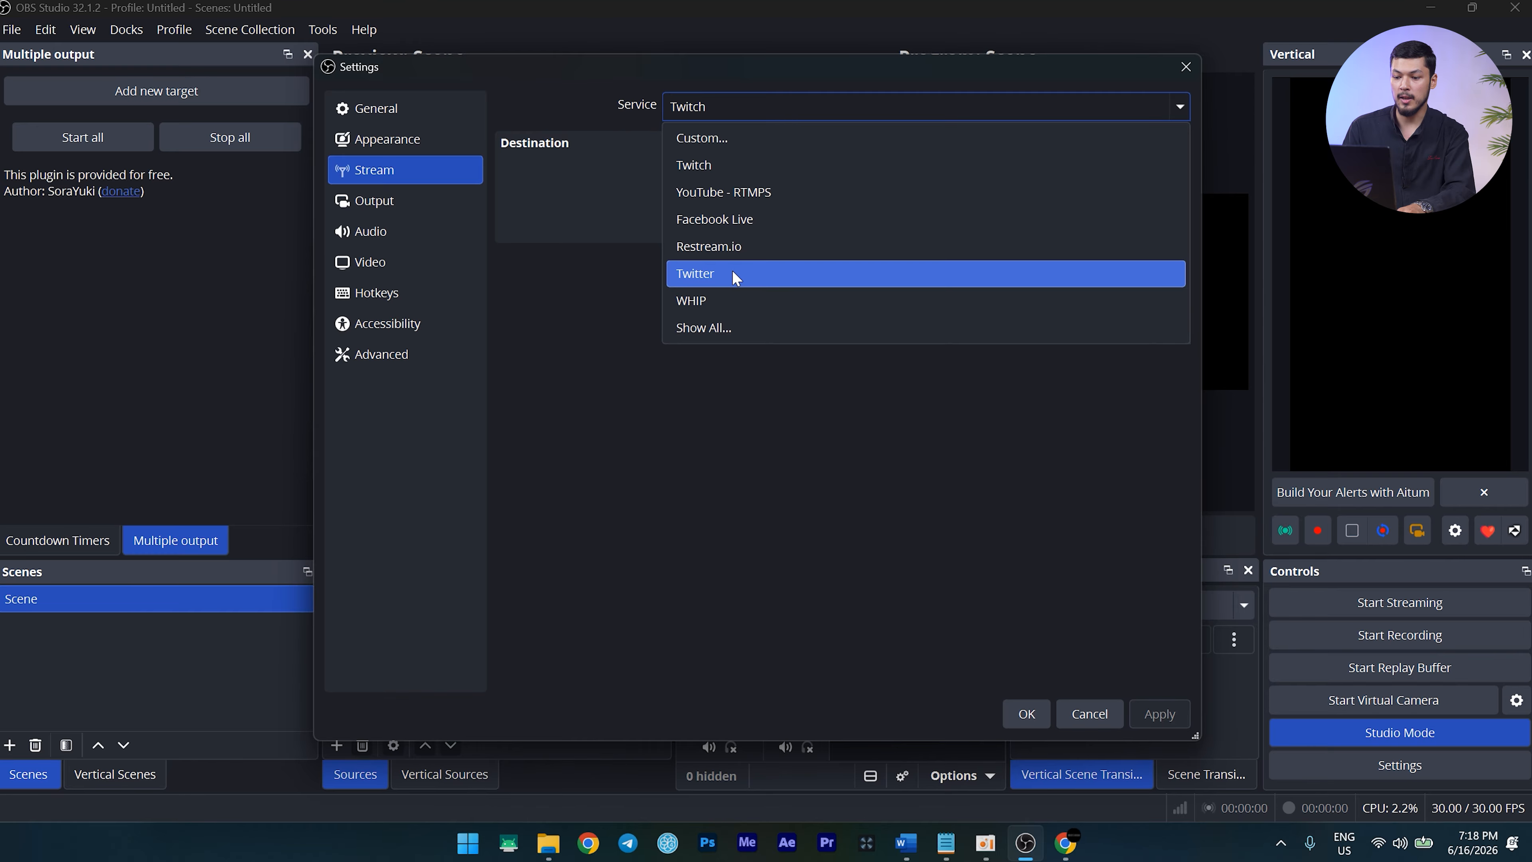
{"action": "left_click", "coordinate": [709, 149]}
{"action": "left_click", "coordinate": [747, 179]}
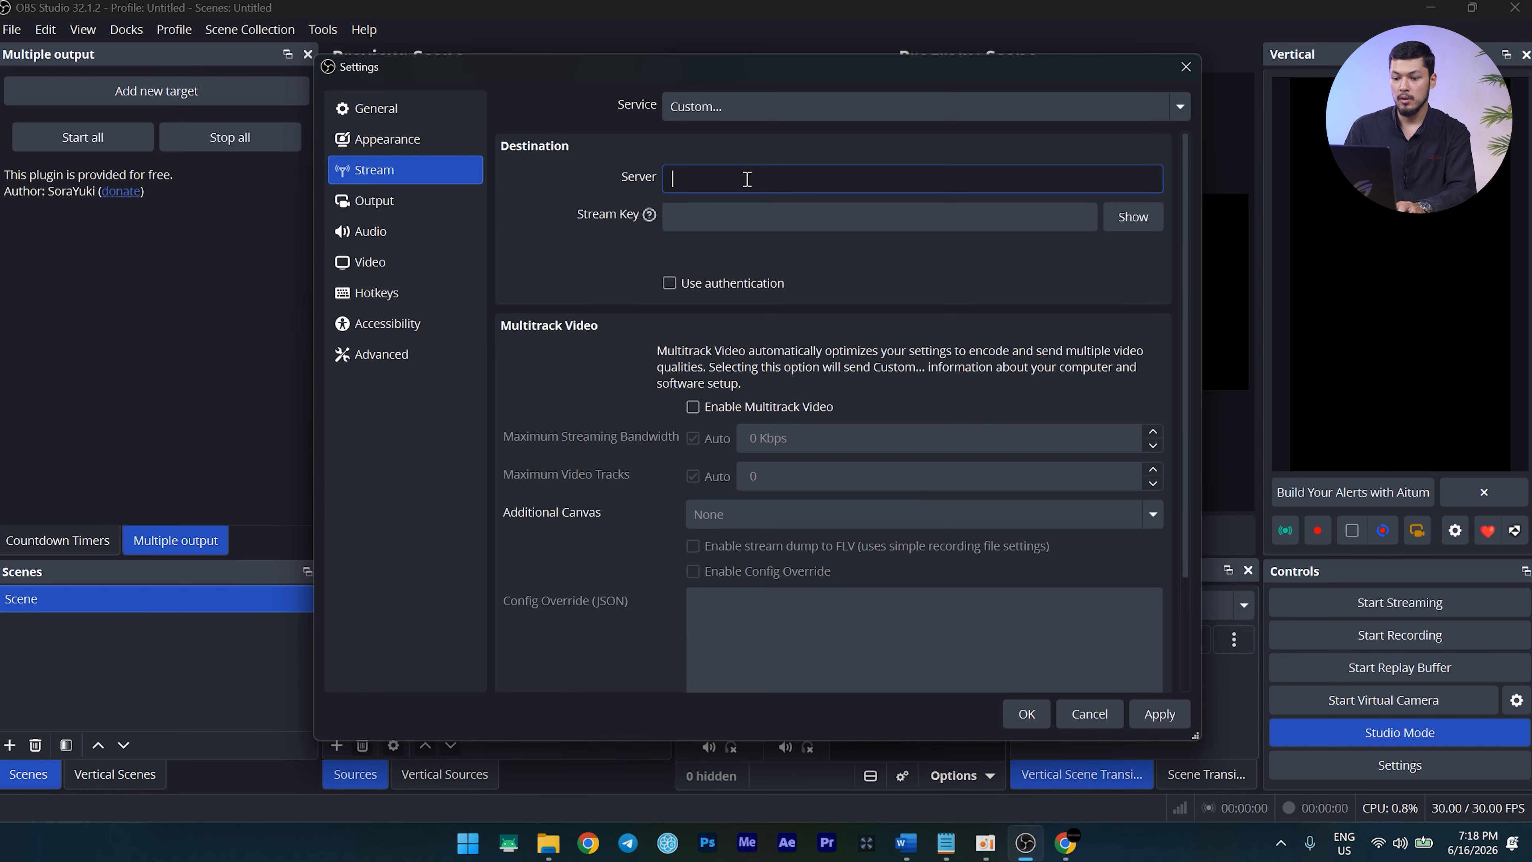
Paste the copied YouTube stream key into the custom service's Stream Key field
{"action": "key", "text": "alt+Tab"}
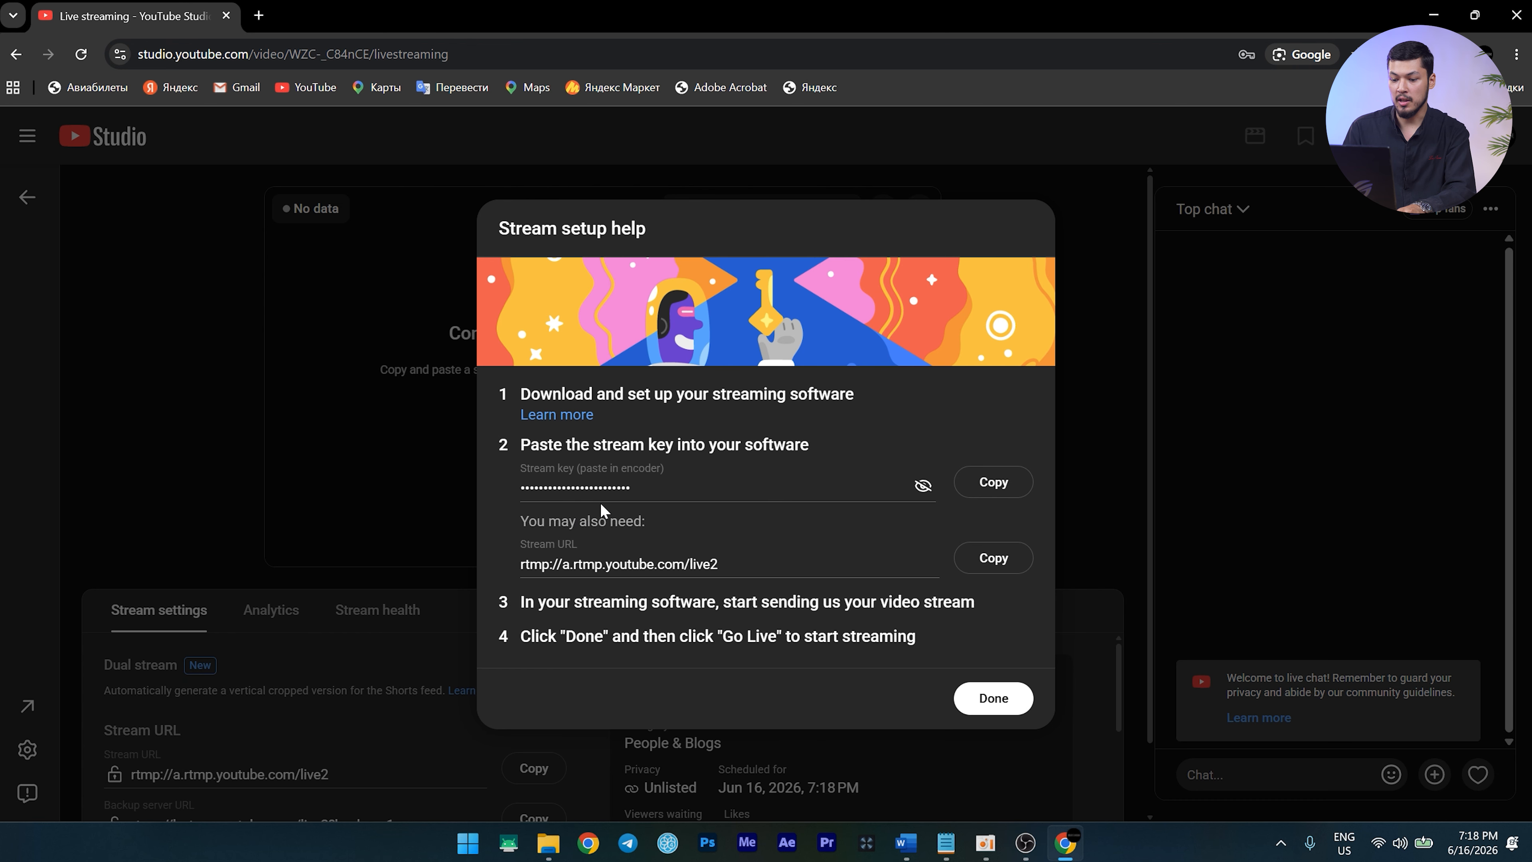
{"action": "key", "text": "alt+Tab"}
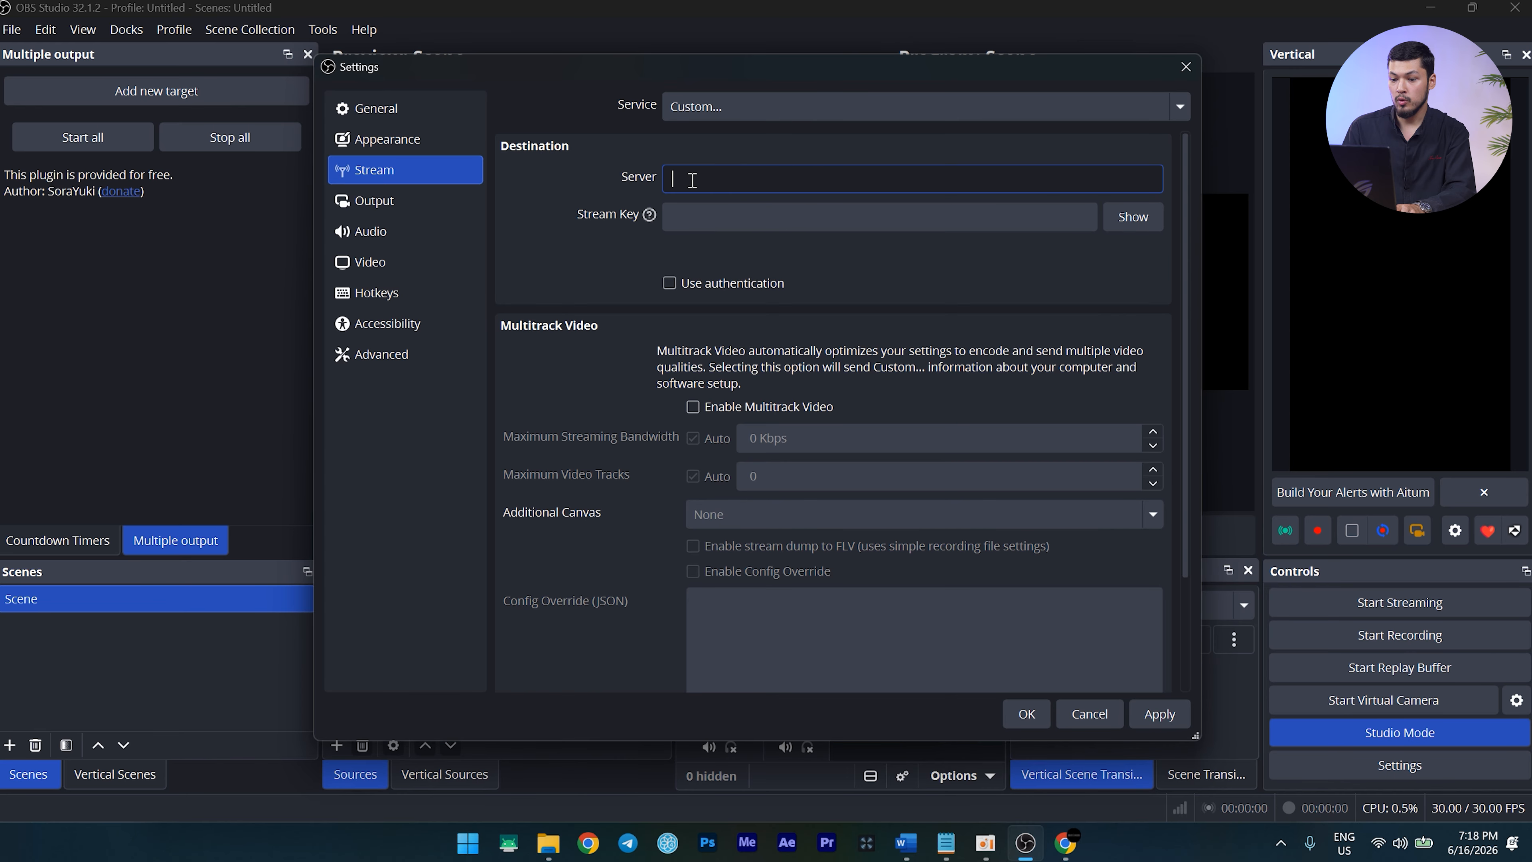
{"action": "left_click", "coordinate": [687, 212]}
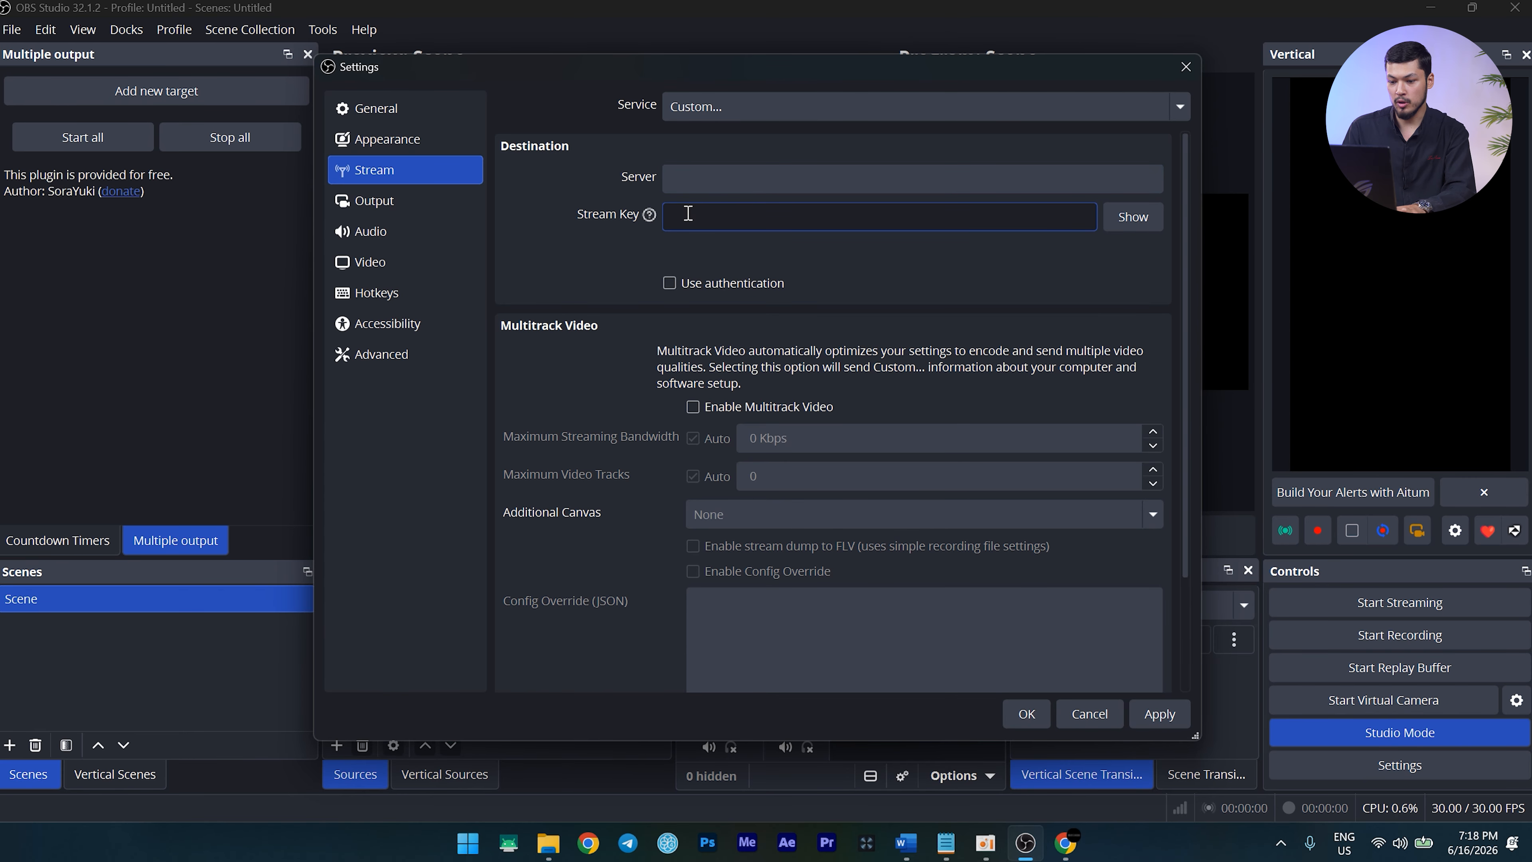
{"action": "key", "text": "ctrl+v"}
Copy the stream URL from YouTube Studio, set rtmp://a.rtmp.youtube.com/live2 as the OBS server, and save the stream settings
{"action": "key", "text": "alt+Tab"}
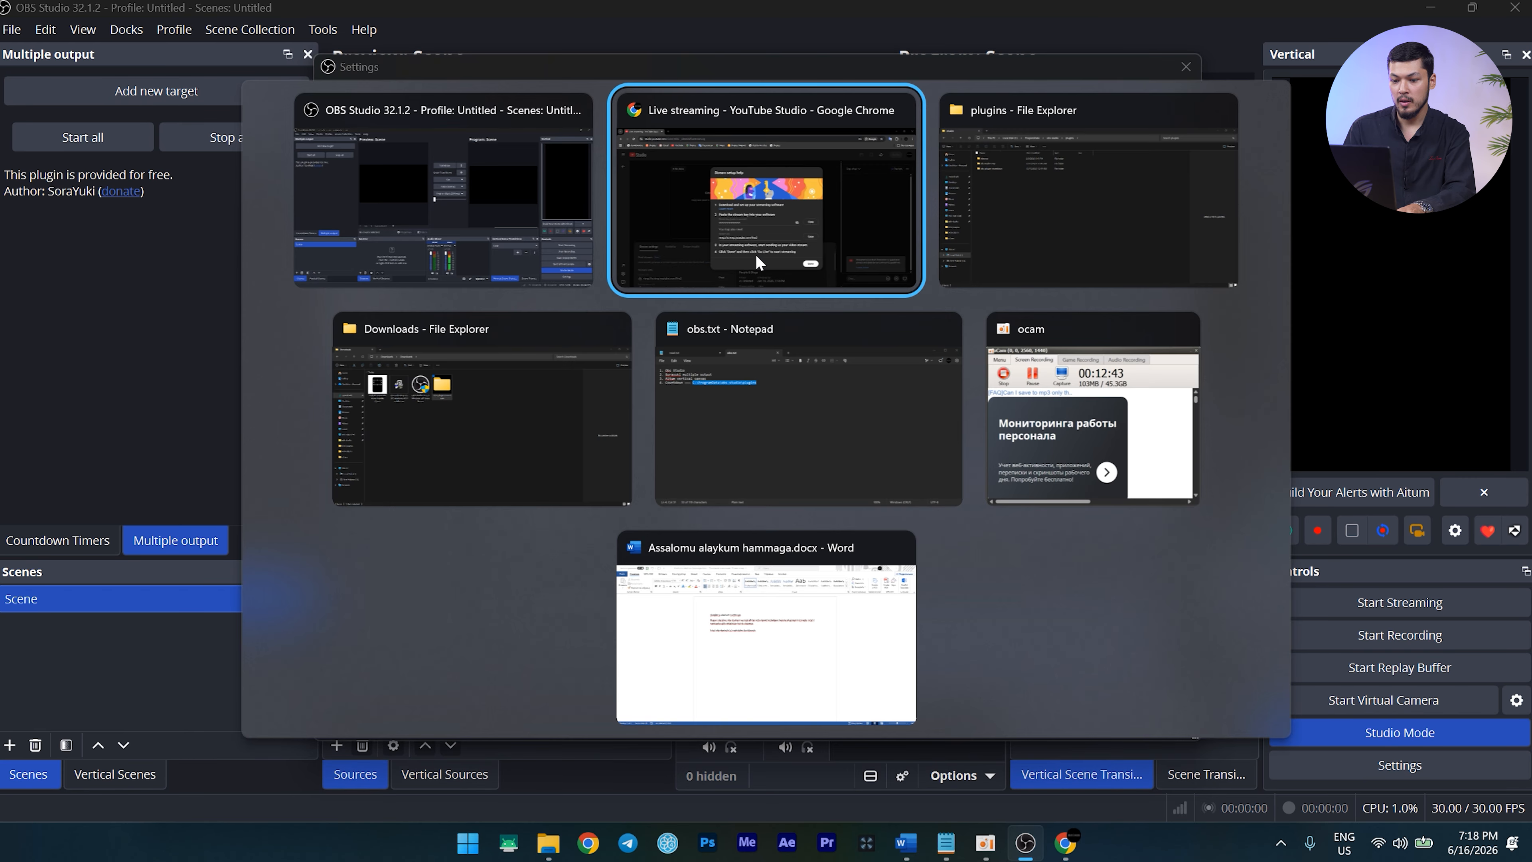
{"action": "left_click", "coordinate": [984, 568]}
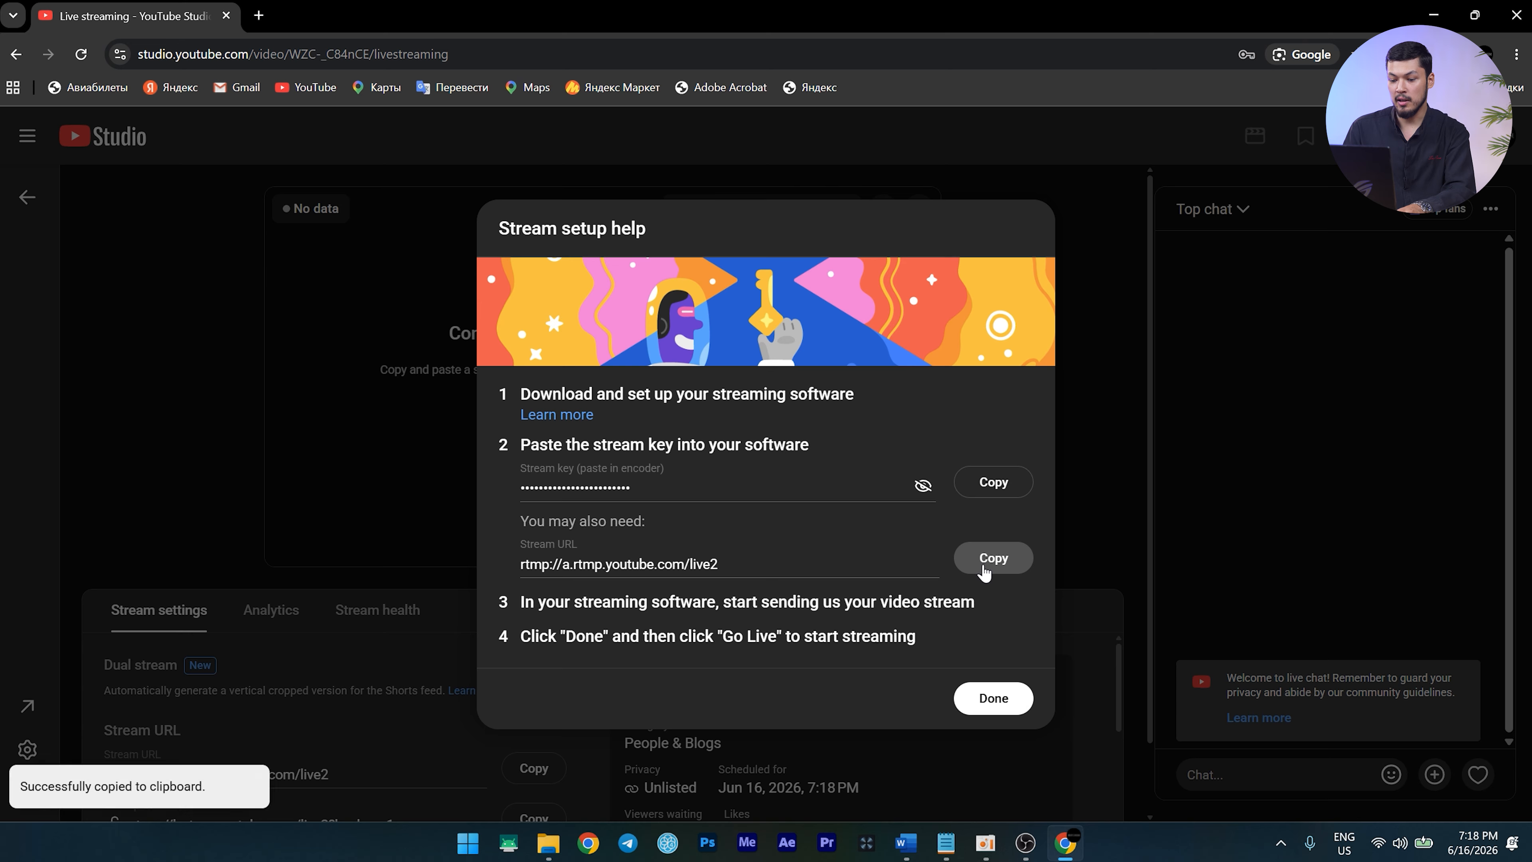
{"action": "key", "text": "alt+Tab"}
{"action": "left_click", "coordinate": [784, 178]}
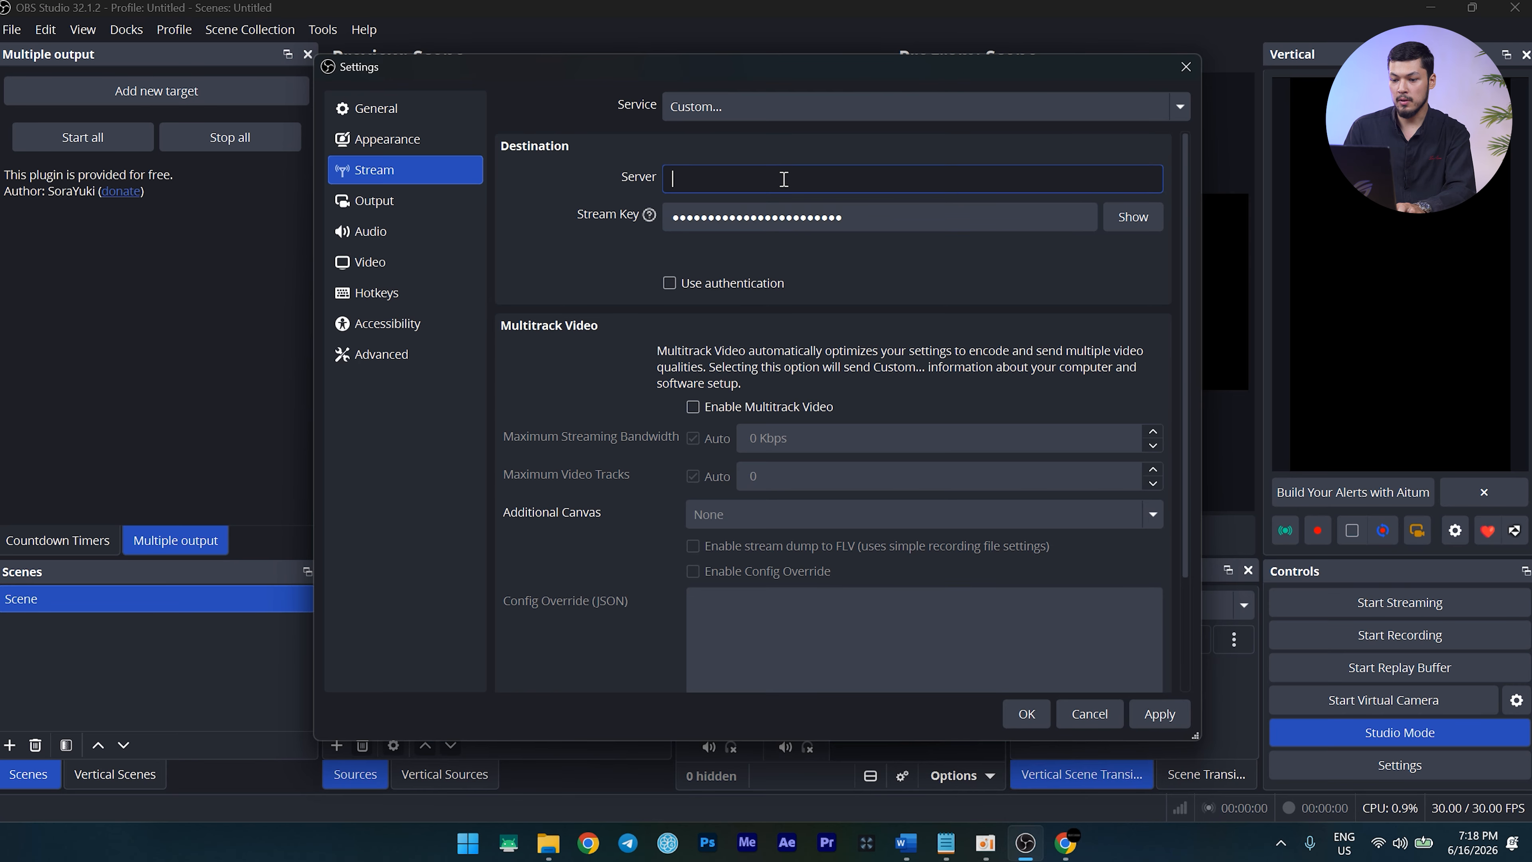
{"action": "key", "text": "ctrl+v"}
{"action": "left_click", "coordinate": [594, 239]}
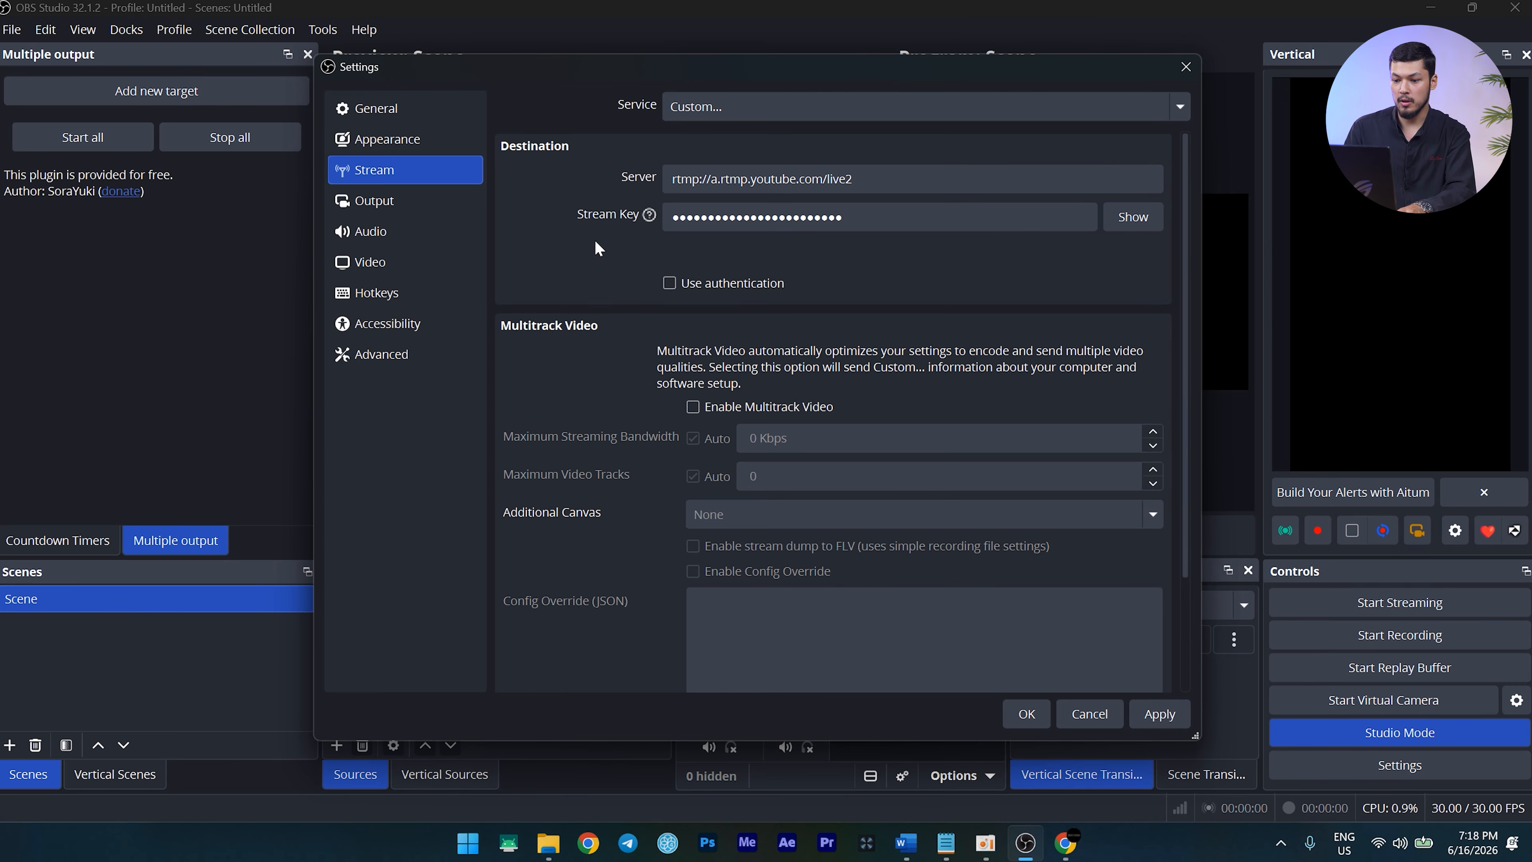
{"action": "left_click", "coordinate": [1168, 716]}
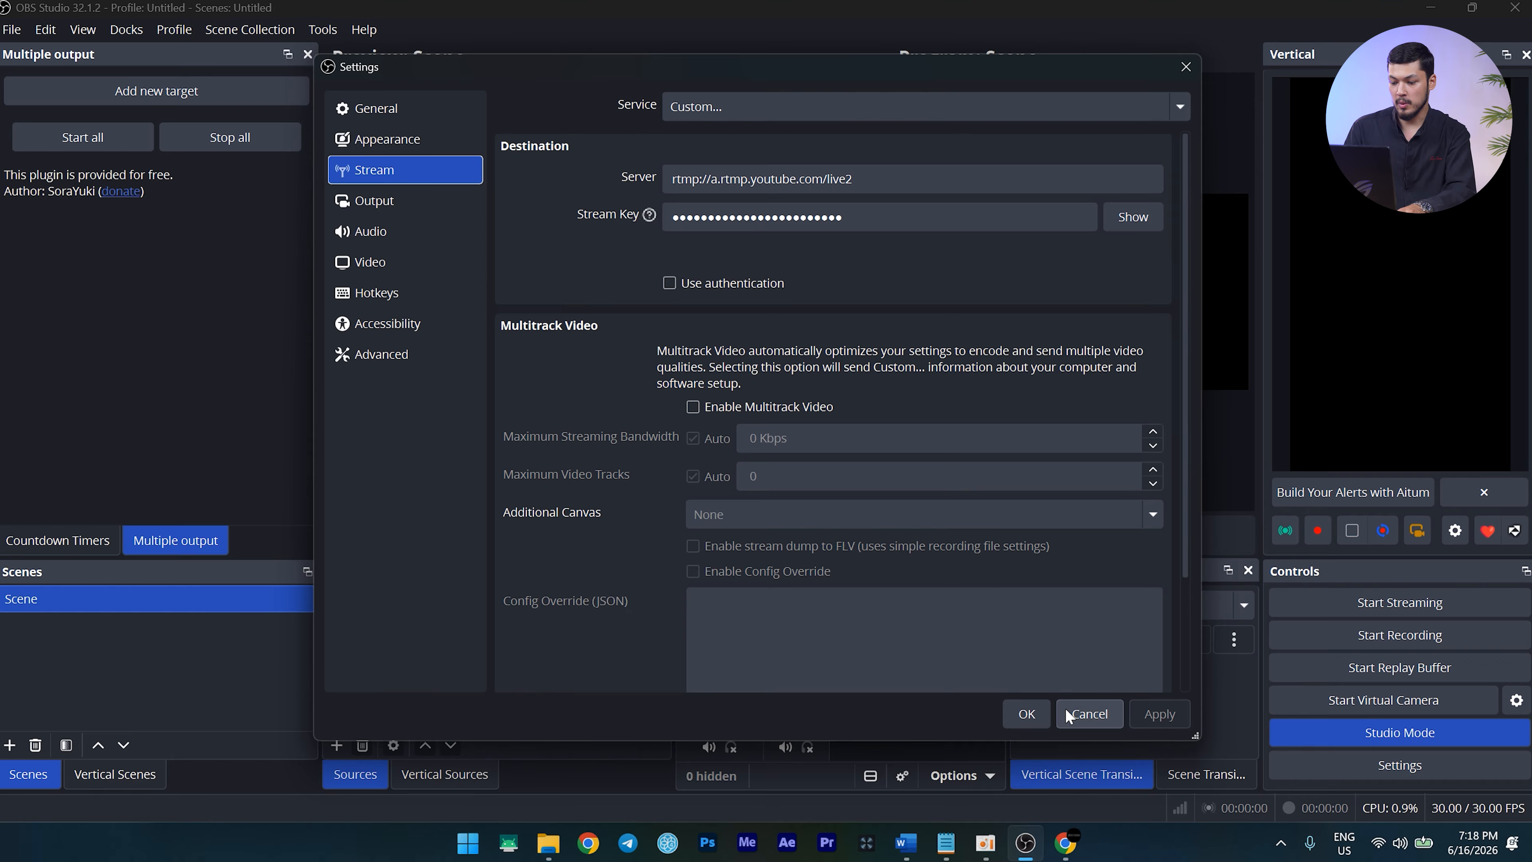
{"action": "left_click", "coordinate": [1025, 714]}
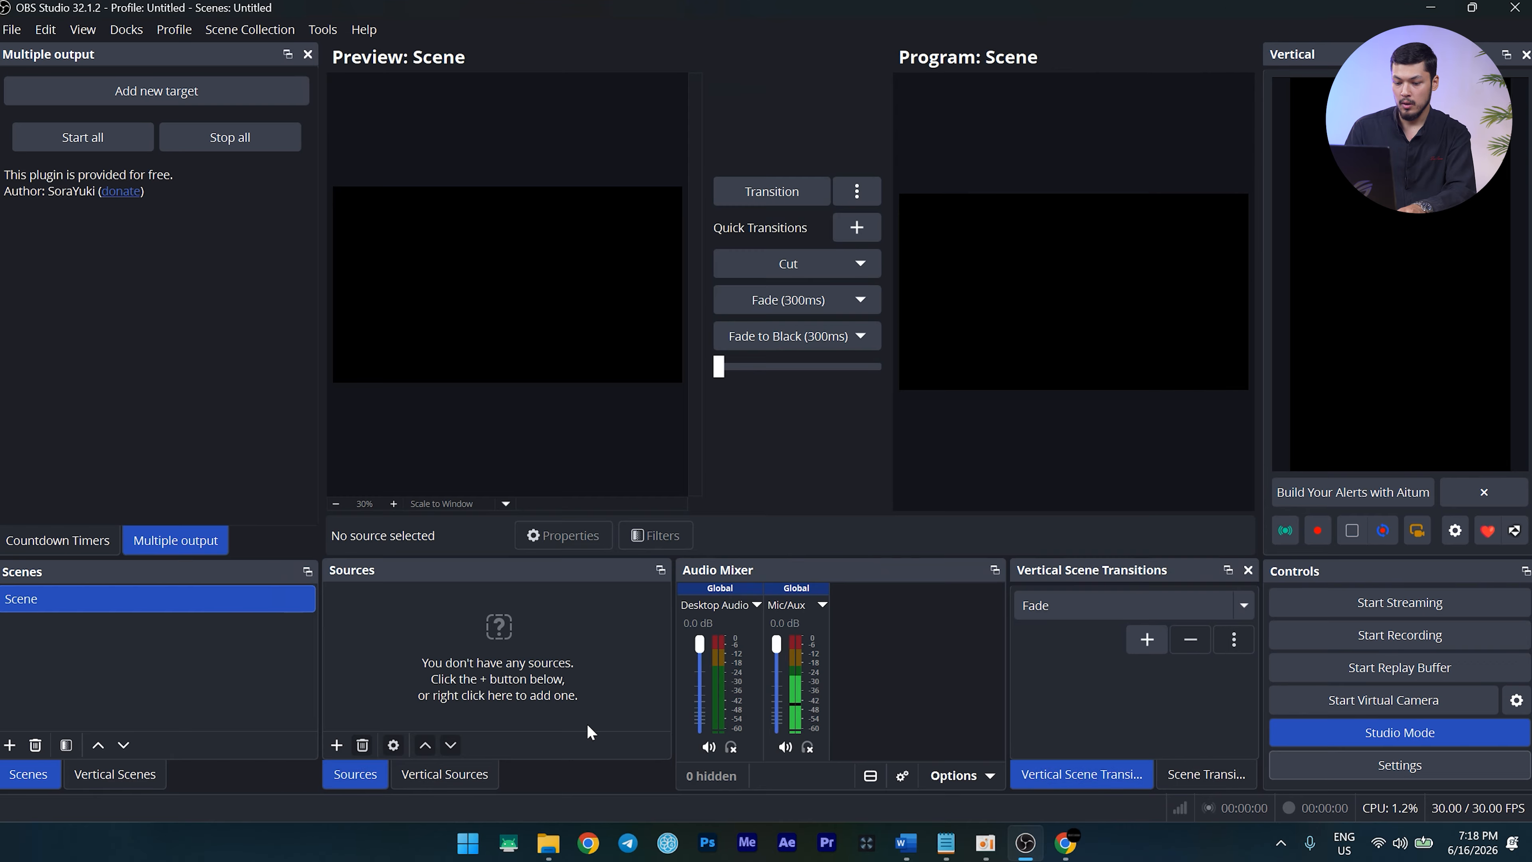
Add a Display Capture source that captures the 2560x1440 primary monitor with the Automatic capture method
{"action": "left_click", "coordinate": [336, 745]}
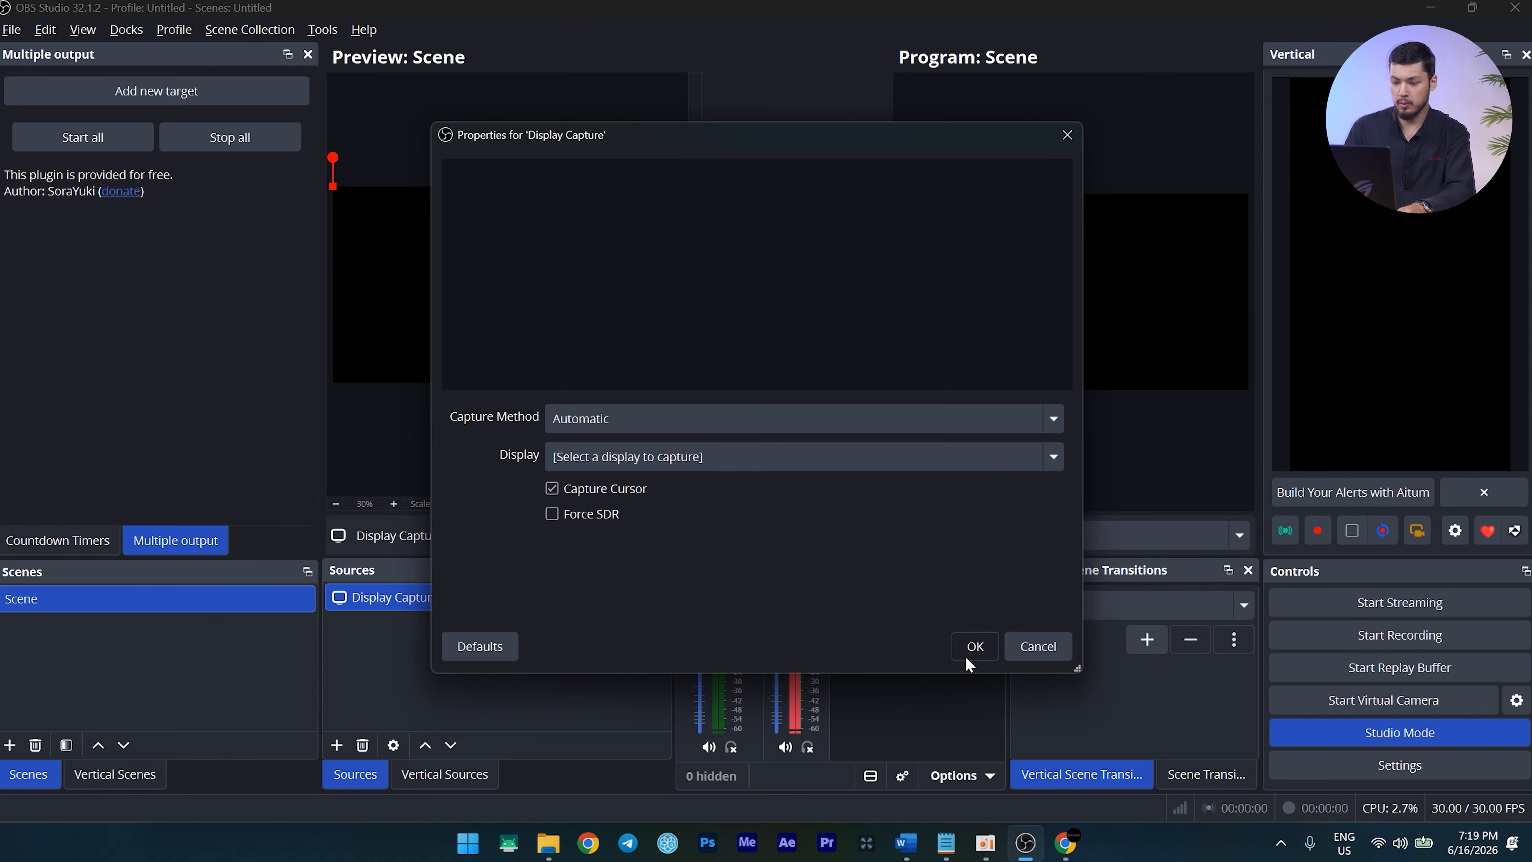
{"action": "left_click", "coordinate": [973, 651]}
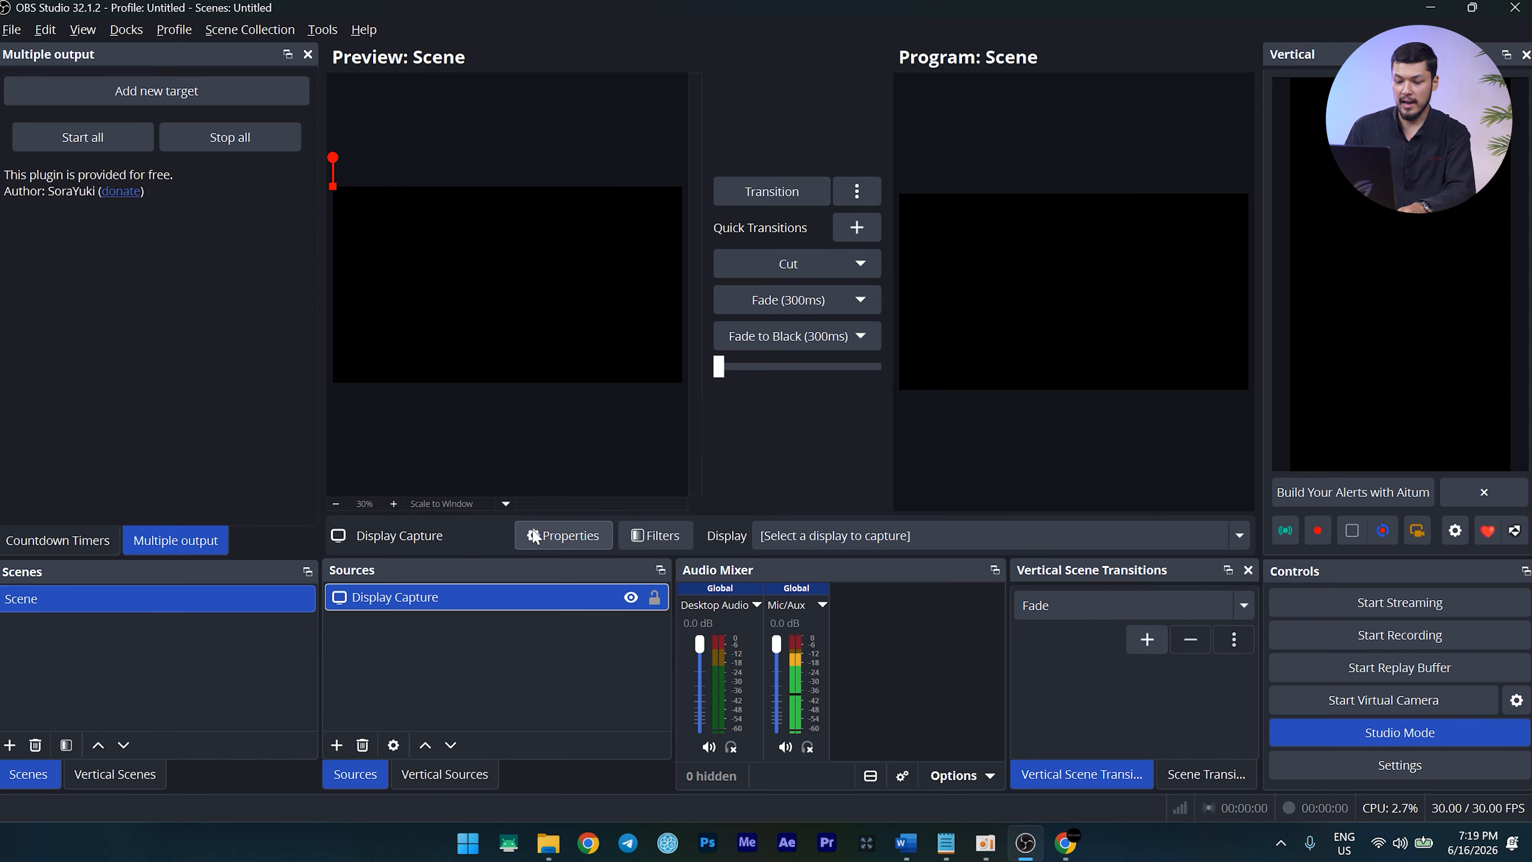
{"action": "double_click", "coordinate": [521, 597]}
{"action": "left_click", "coordinate": [638, 418]}
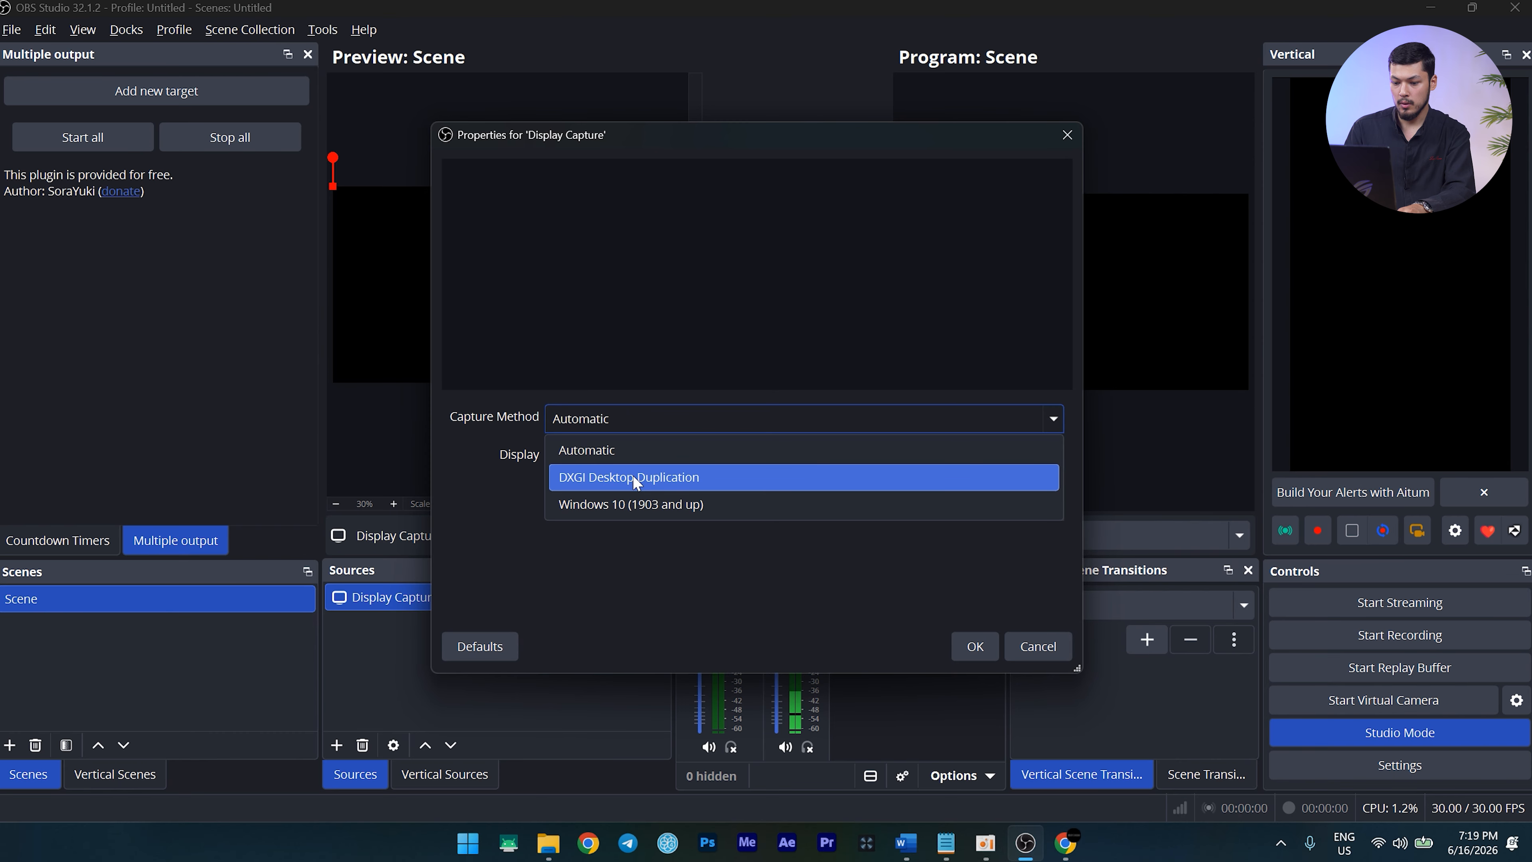
{"action": "left_click", "coordinate": [633, 505]}
{"action": "left_click", "coordinate": [681, 418]}
{"action": "left_click", "coordinate": [648, 476]}
{"action": "left_click", "coordinate": [698, 464]}
{"action": "left_click", "coordinate": [659, 512]}
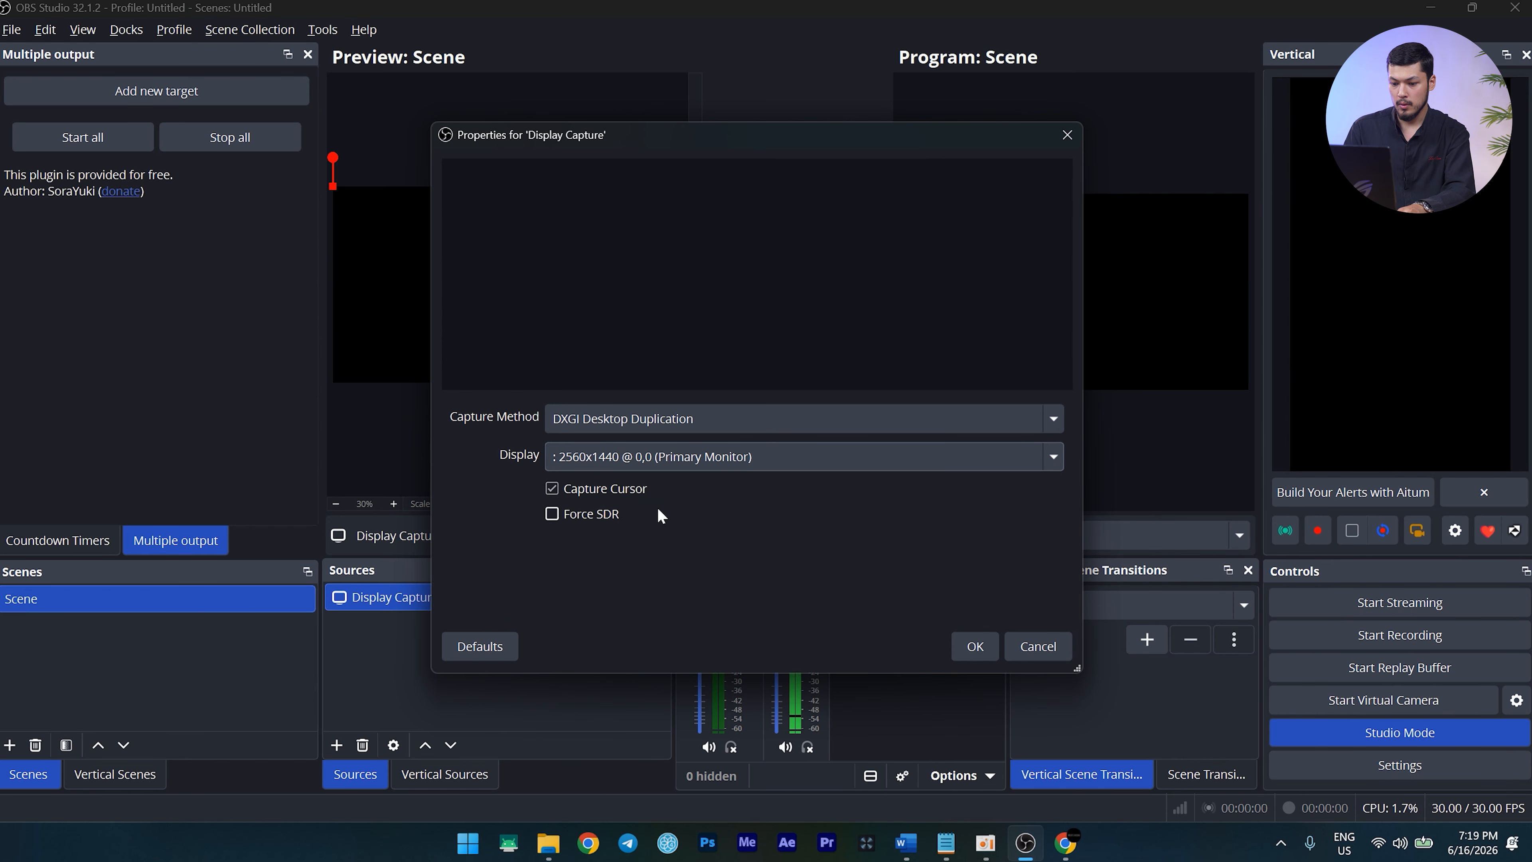
{"action": "left_click", "coordinate": [717, 422]}
{"action": "left_click", "coordinate": [712, 447]}
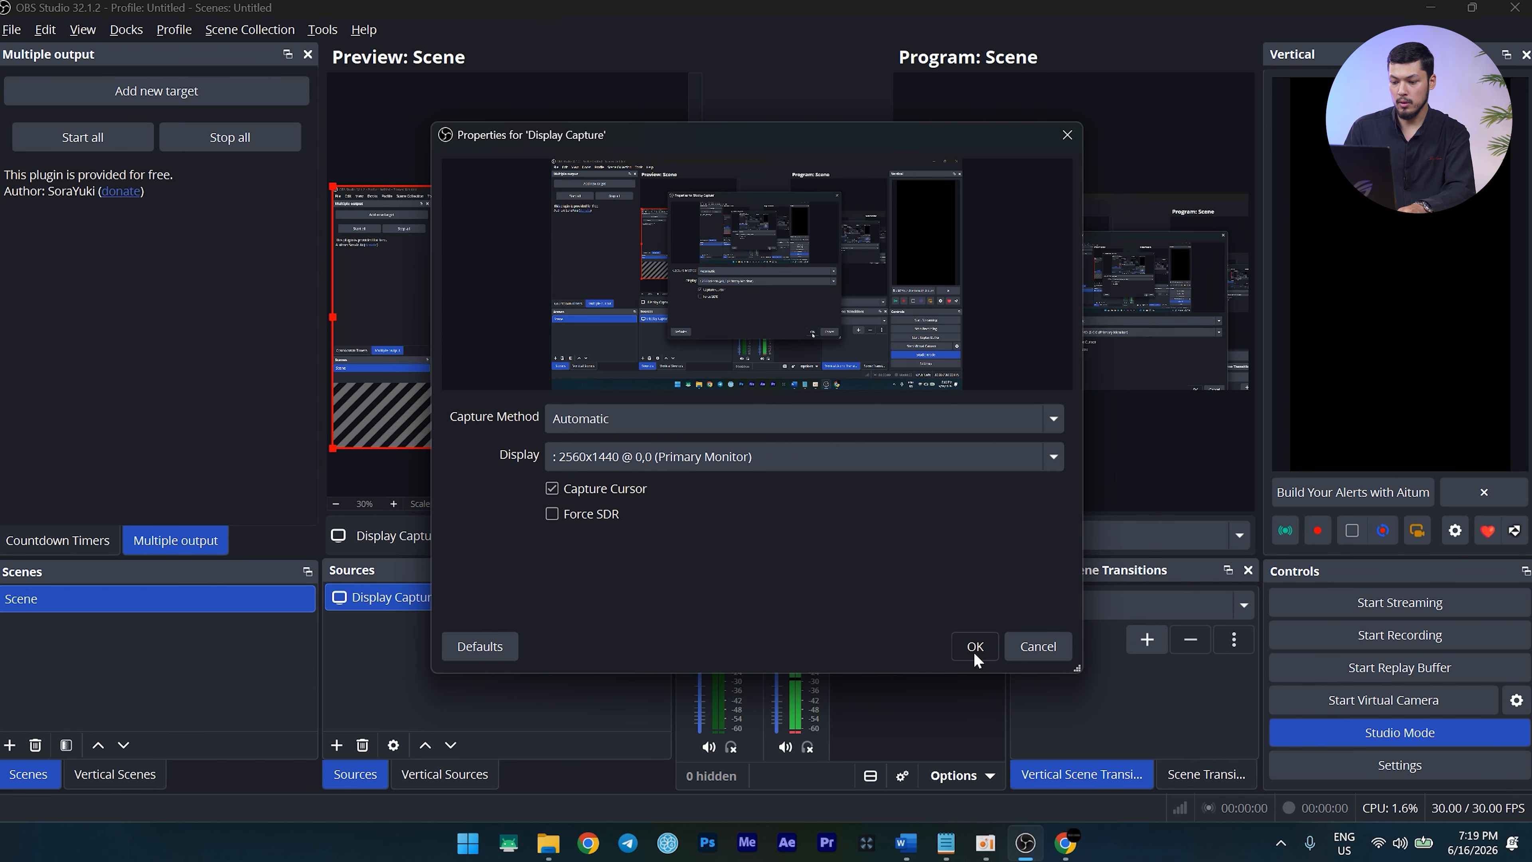
{"action": "left_click", "coordinate": [973, 647]}
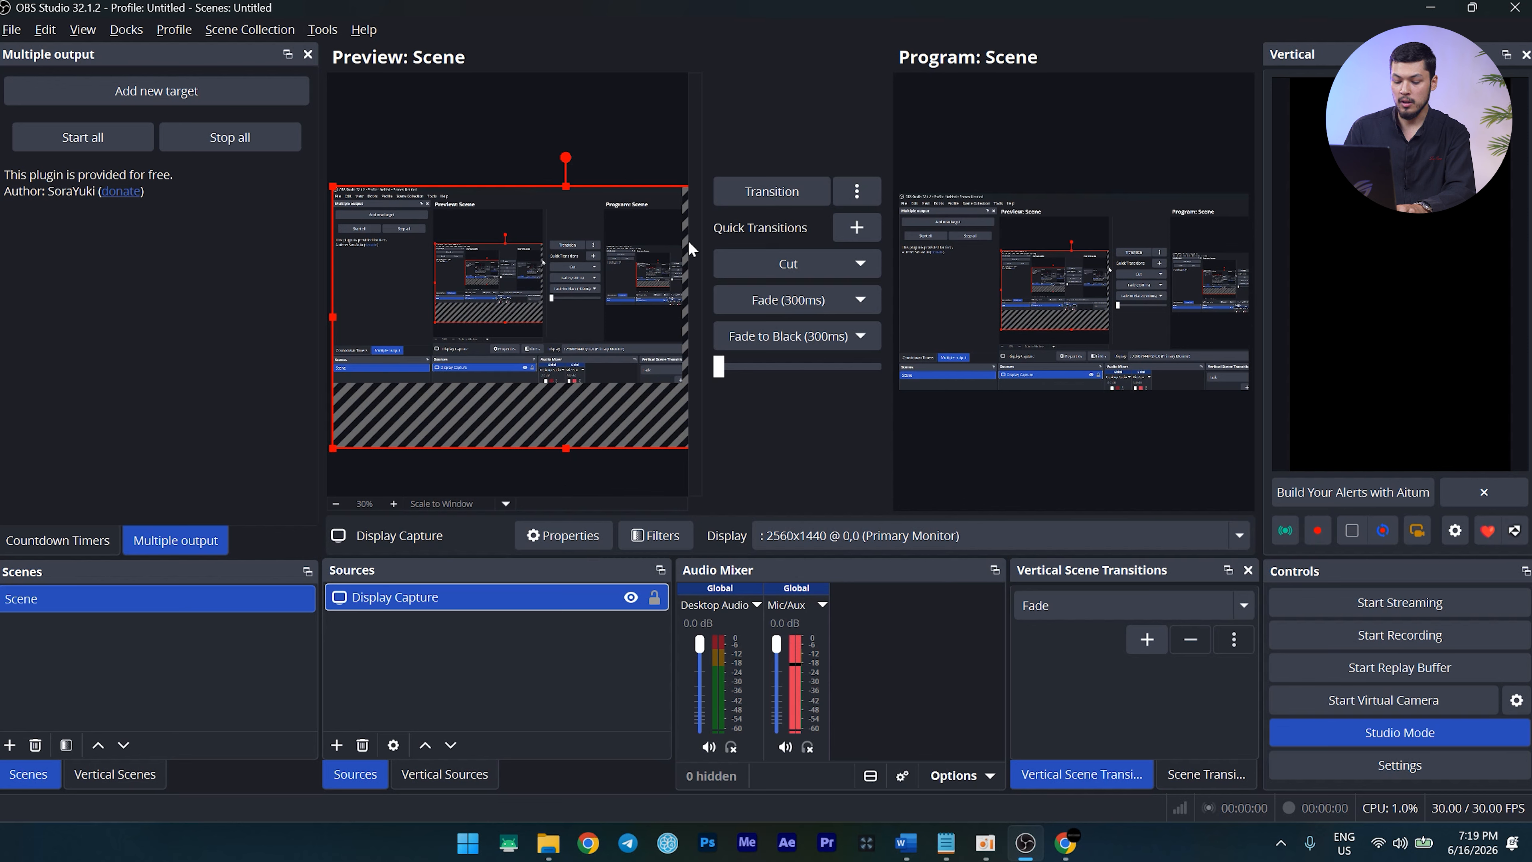
Fit the display capture to the canvas and transition the preview scene to the program output
{"action": "key", "text": "ctrl+f"}
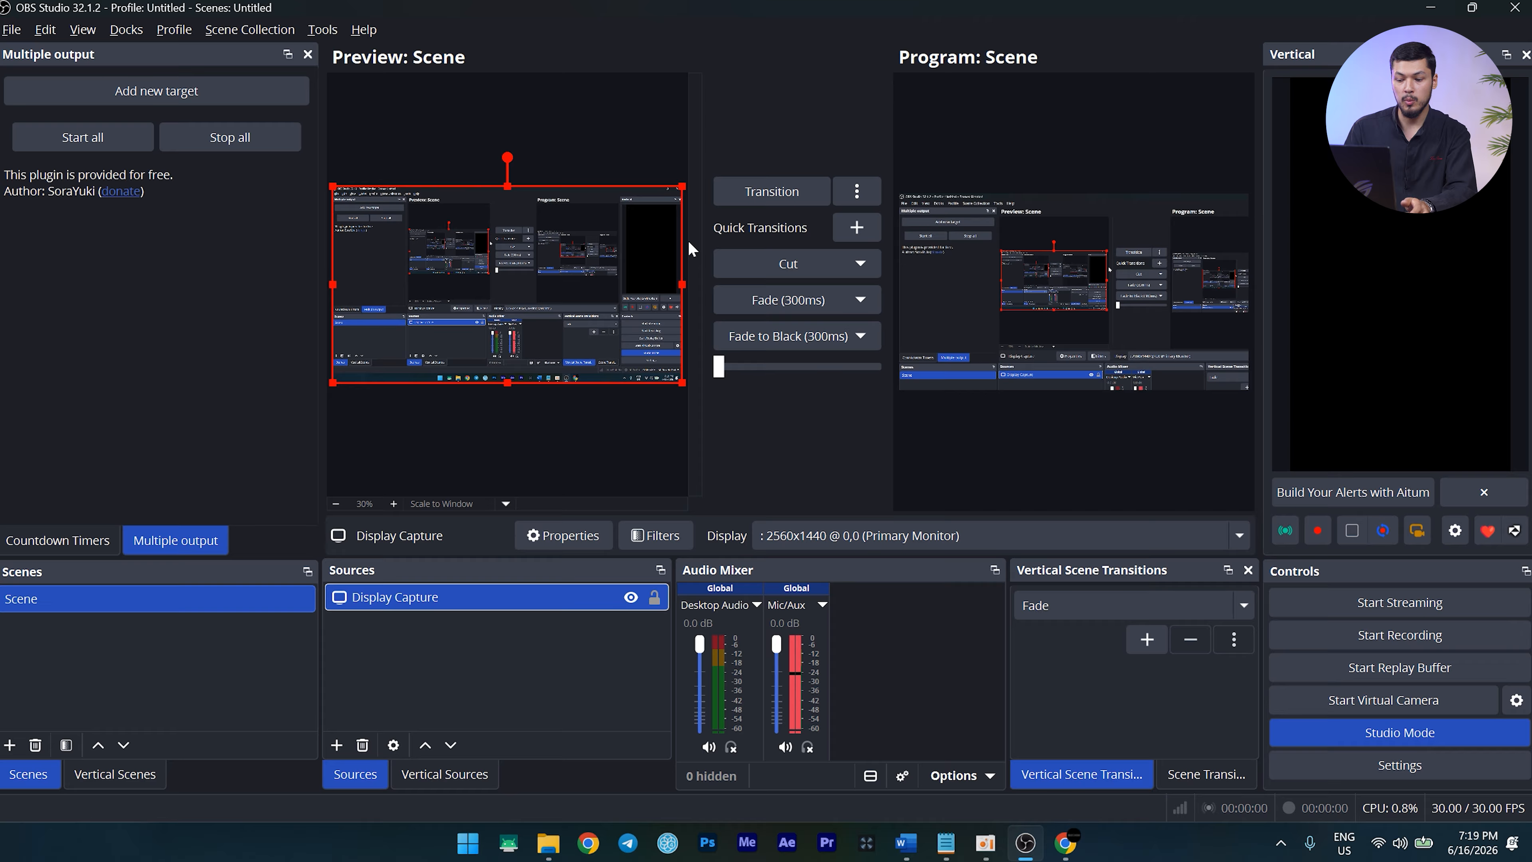
{"action": "left_click", "coordinate": [760, 201]}
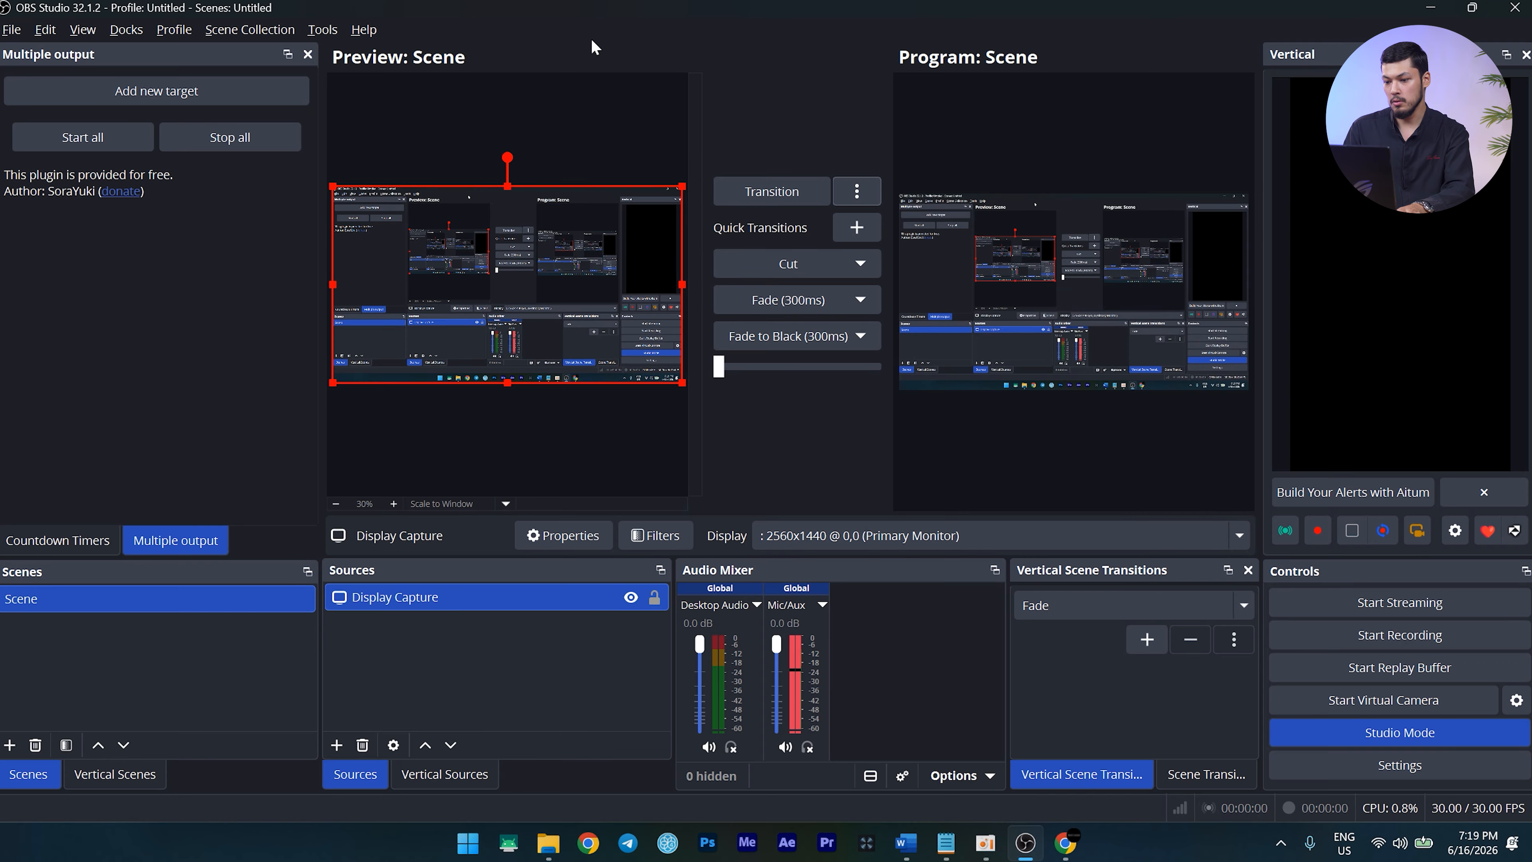
{"action": "left_click", "coordinate": [565, 160]}
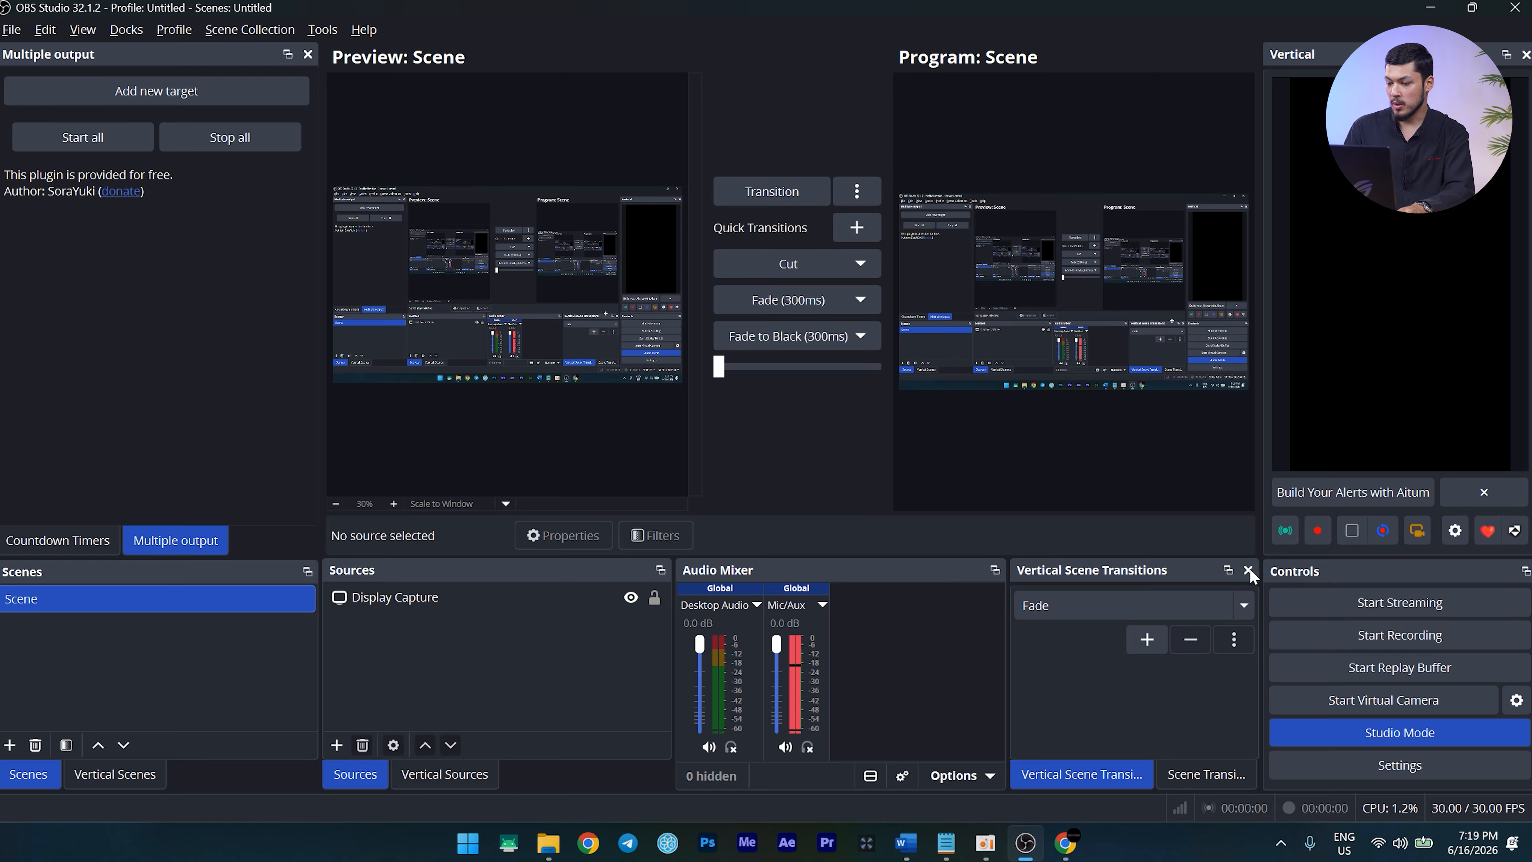
Start streaming from OBS, then switch to YouTube Studio and close the stream setup help
{"action": "left_click", "coordinate": [1365, 605]}
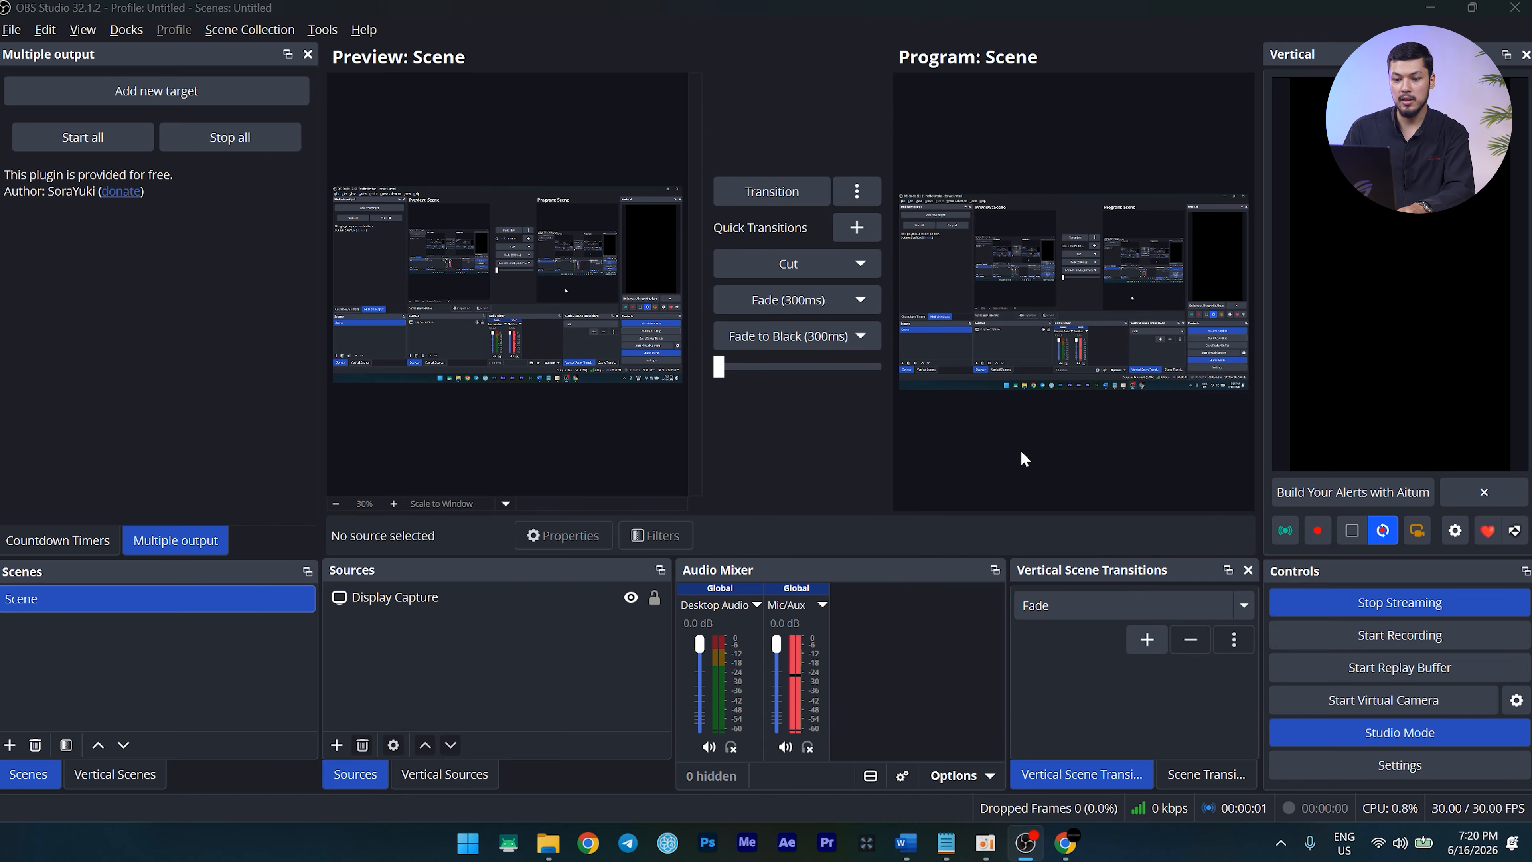
{"action": "key", "text": "alt+Tab"}
{"action": "right_click", "coordinate": [1002, 696]}
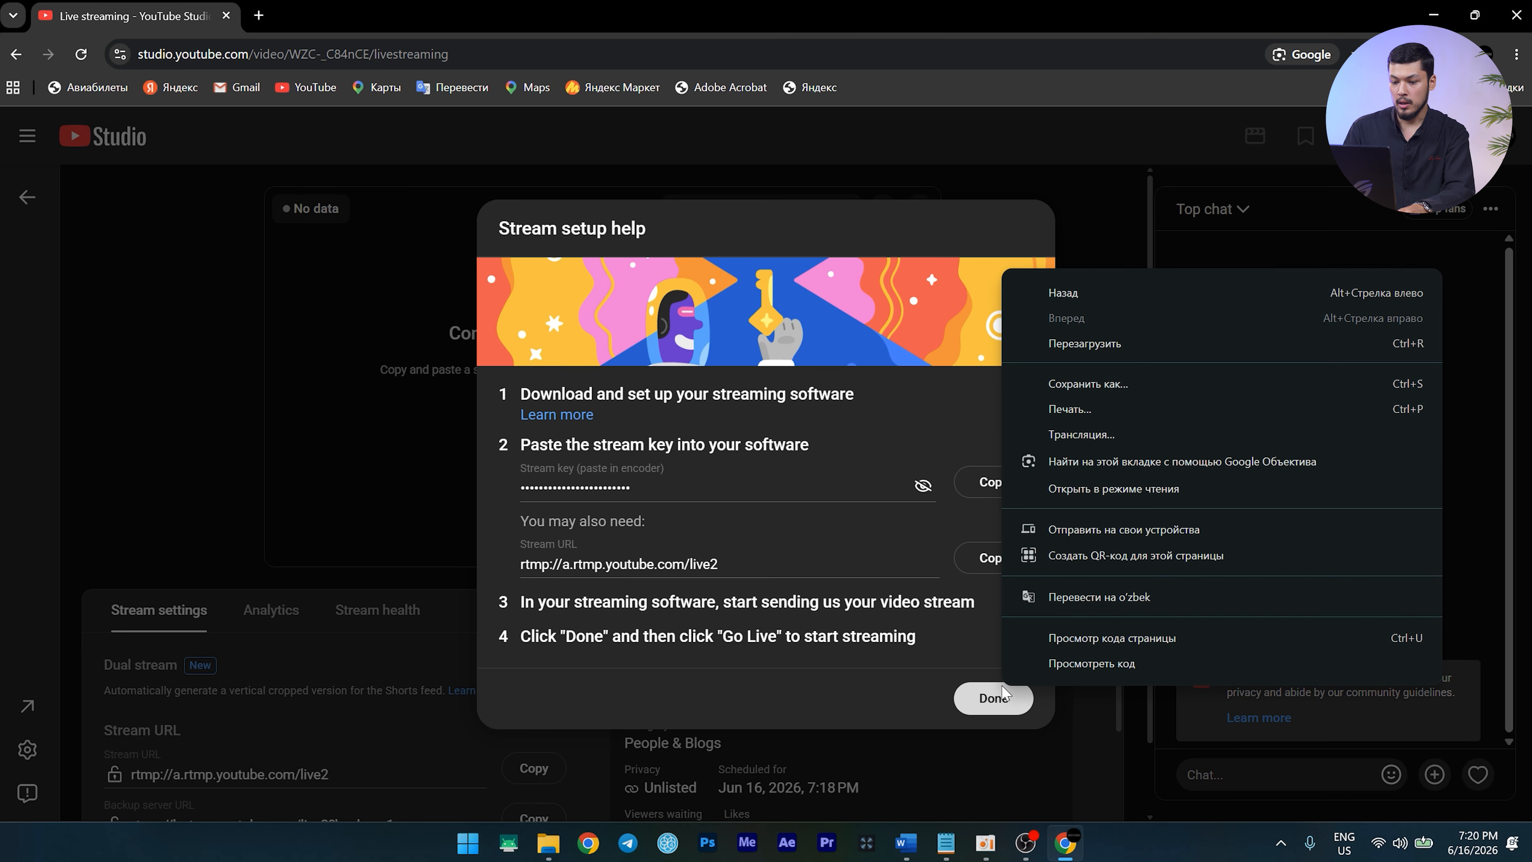
{"action": "left_click", "coordinate": [958, 700]}
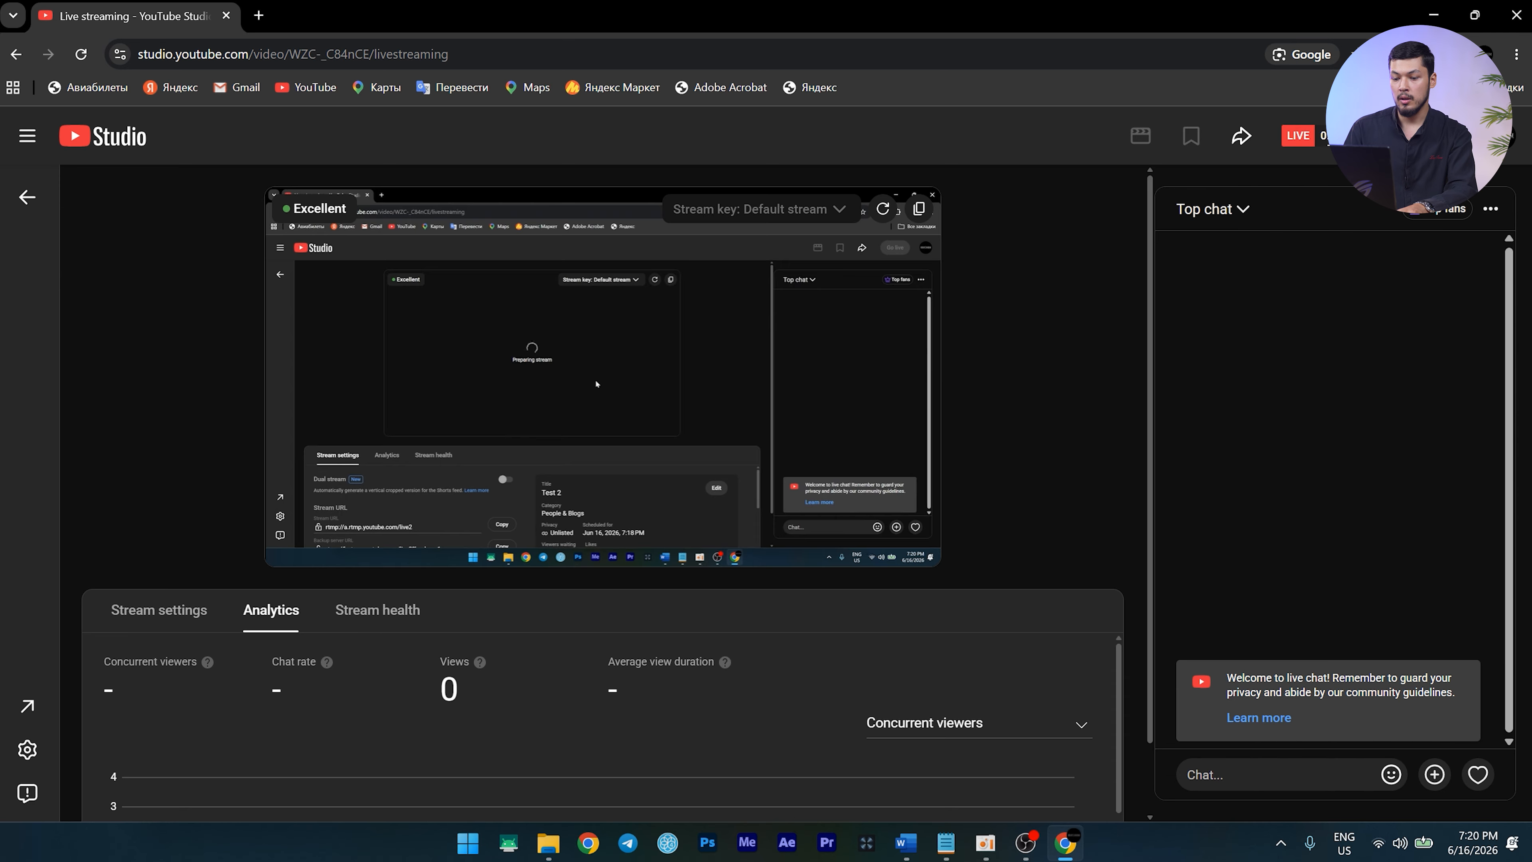
Switch back to OBS Studio and lower the Mic/Aux volume to about -14.1 dB
{"action": "key", "text": "alt+Tab"}
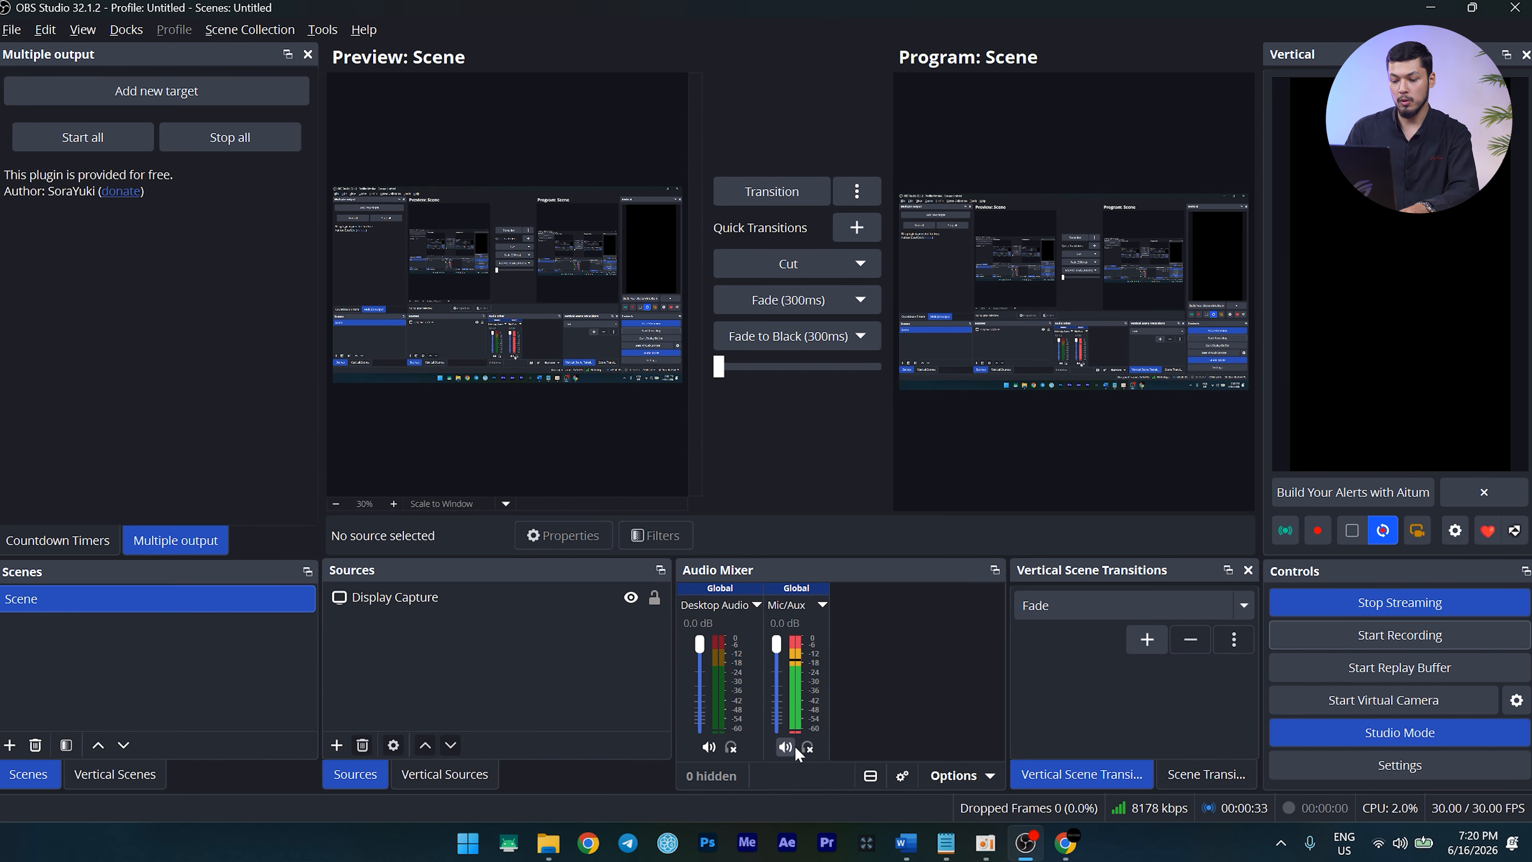
{"action": "left_click", "coordinate": [773, 648]}
{"action": "left_click_drag", "start_coordinate": [775, 650], "coordinate": [775, 657]}
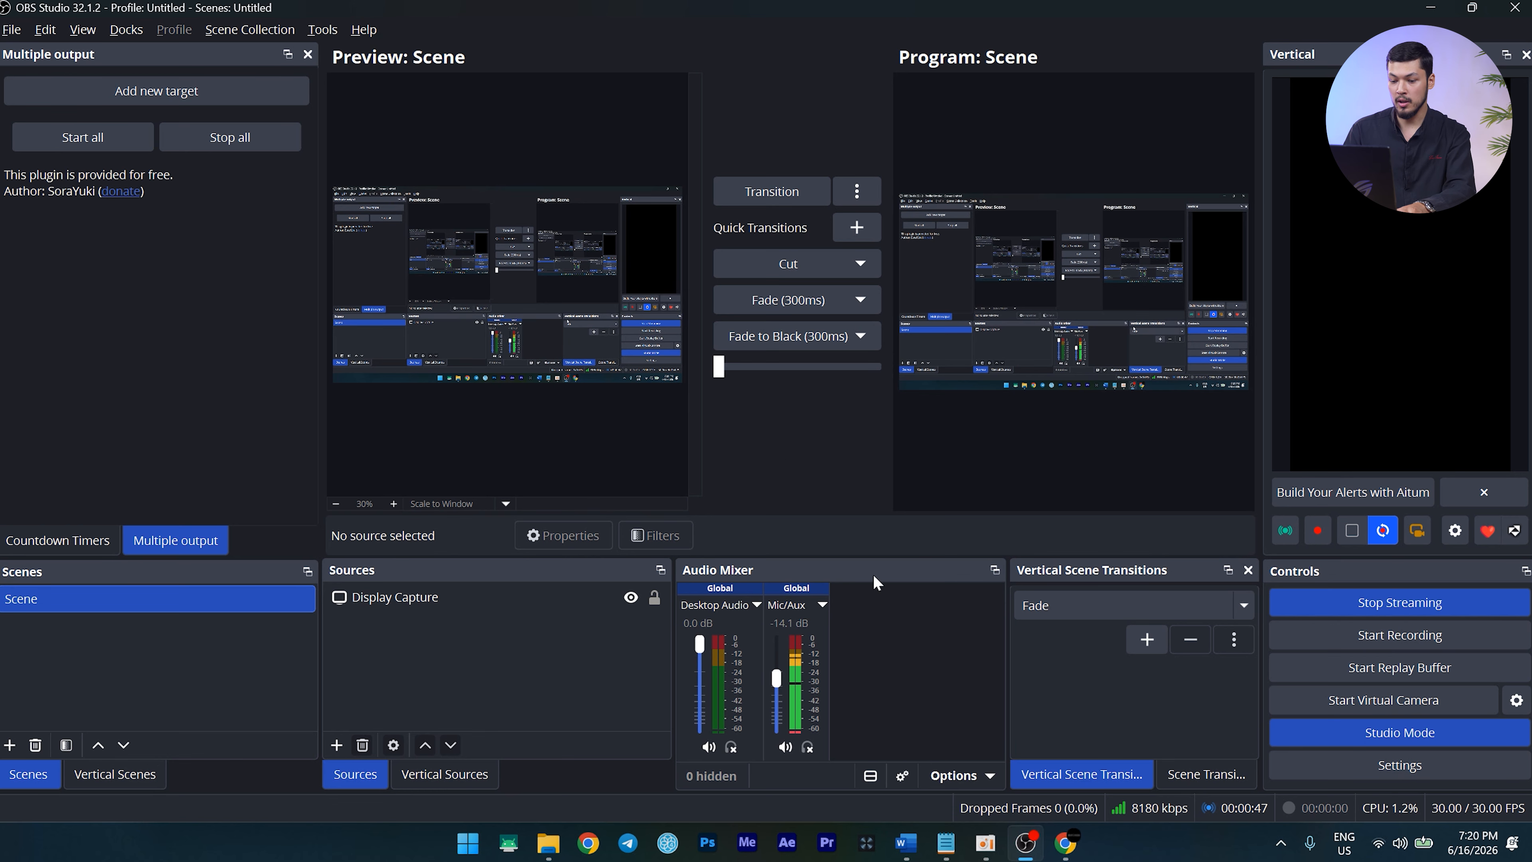
Switch to Chrome, open instagram.com in a new tab, and begin creating a live video
{"action": "key", "text": "alt+Tab"}
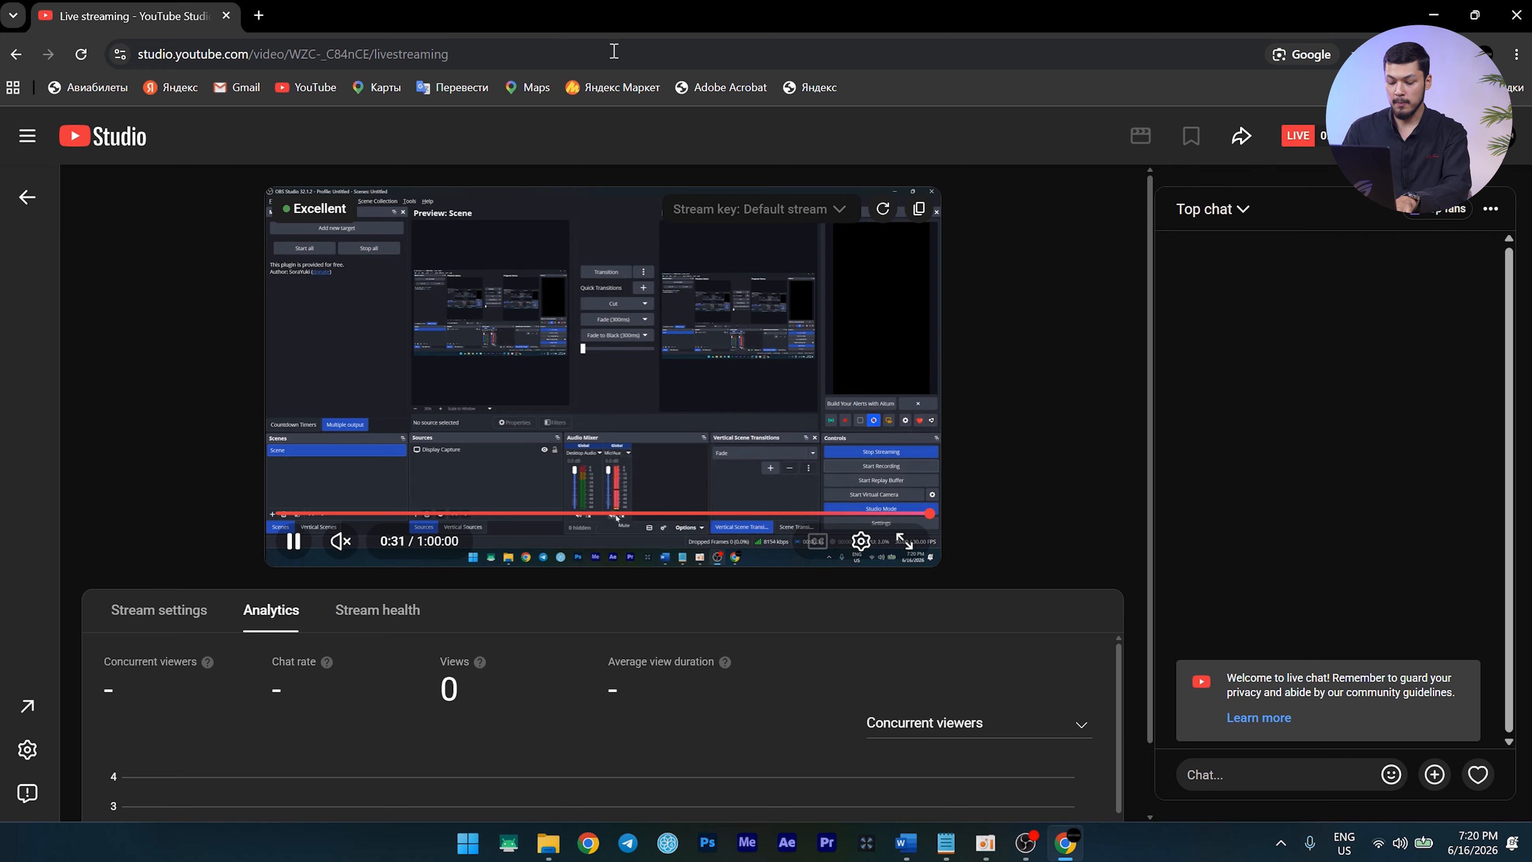
{"action": "key", "text": "ctrl+t"}
{"action": "type", "text": "instagram.com"}
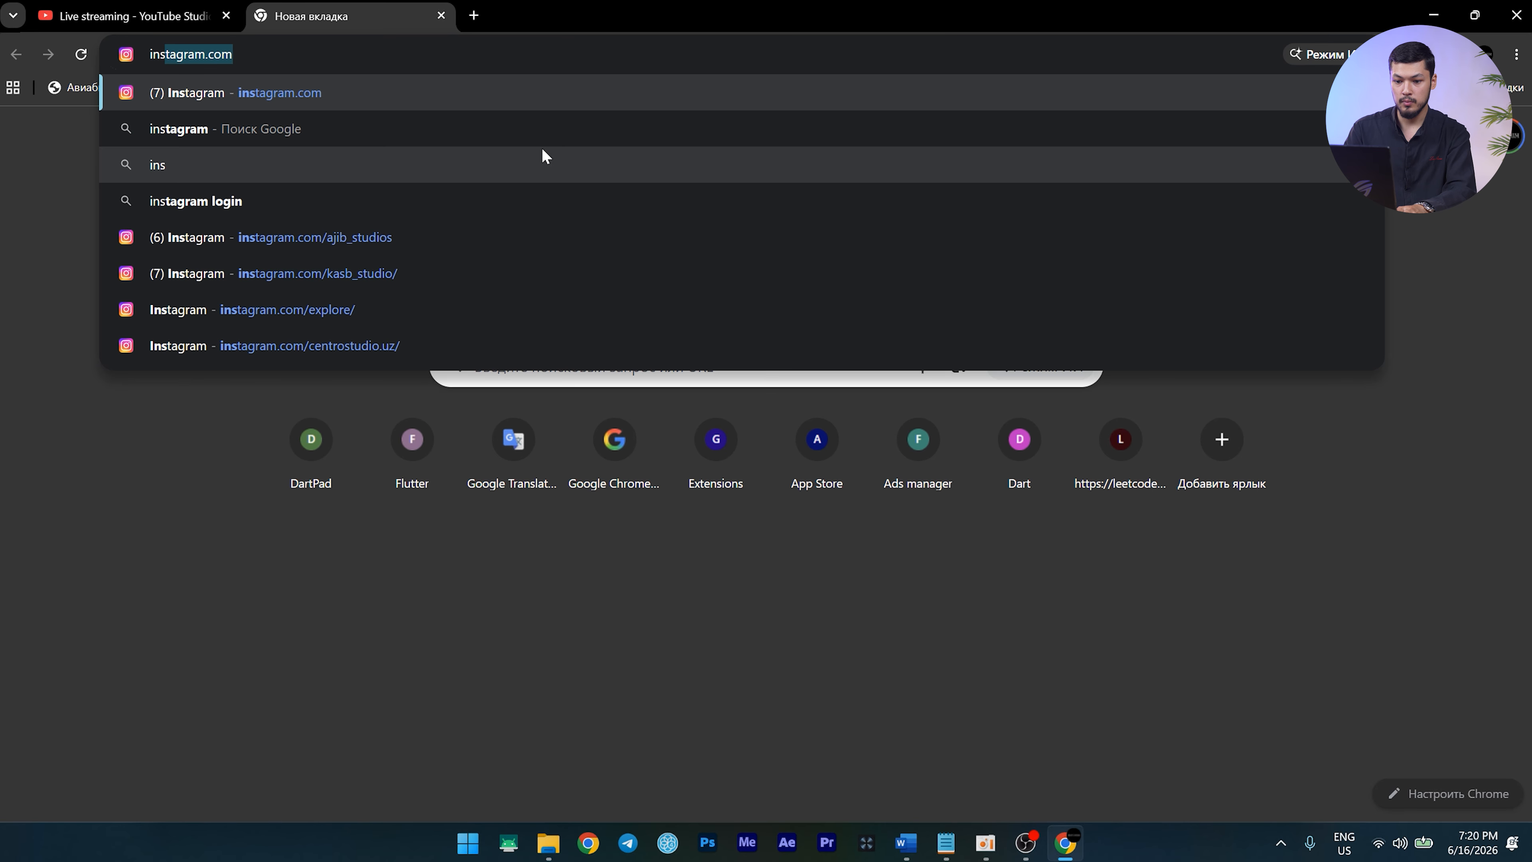
{"action": "key", "text": "Return"}
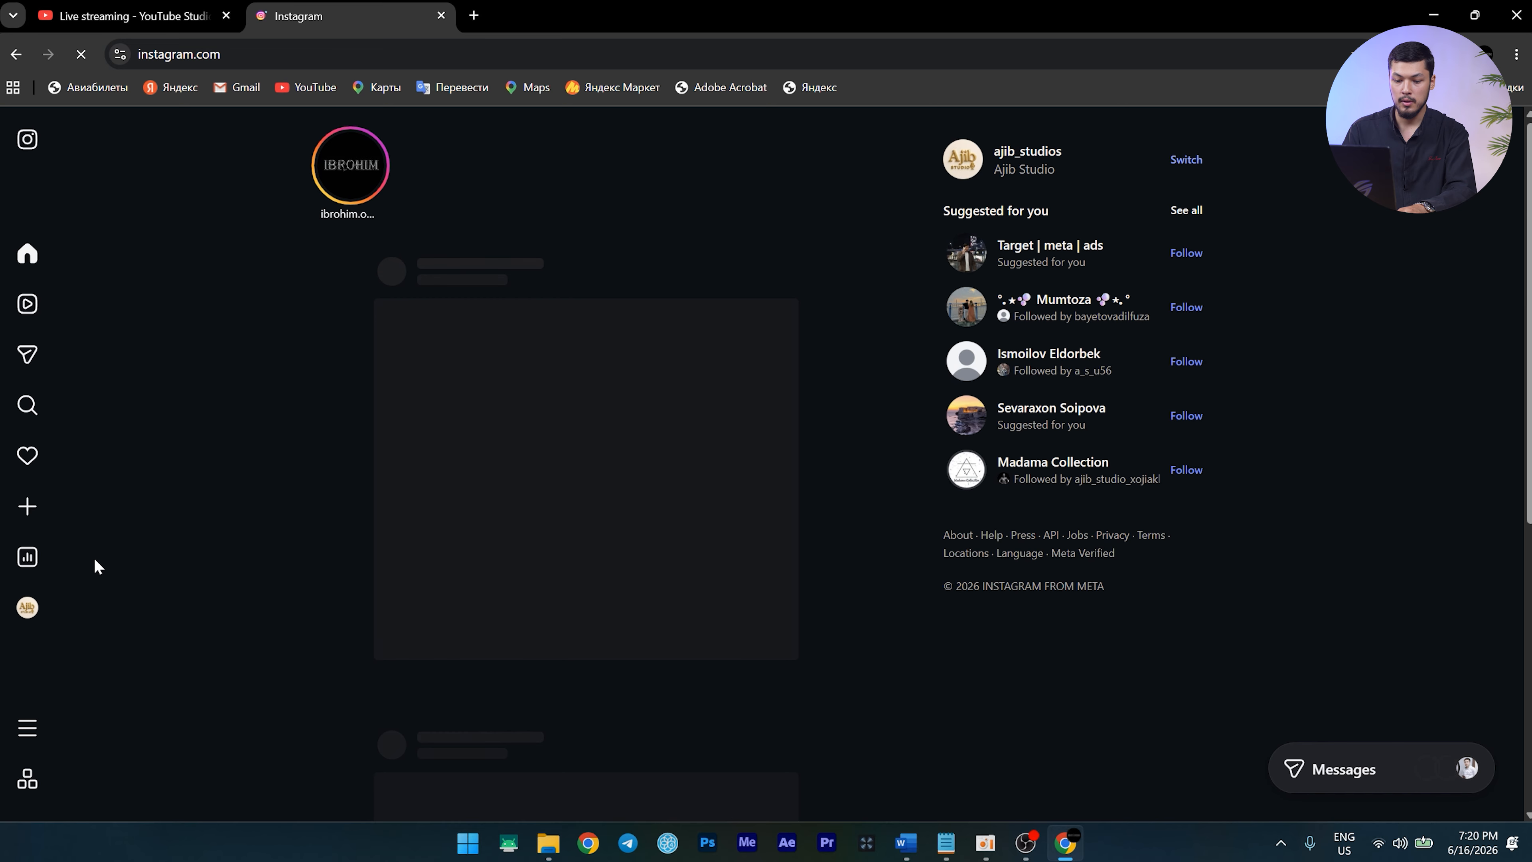
{"action": "left_click", "coordinate": [25, 506]}
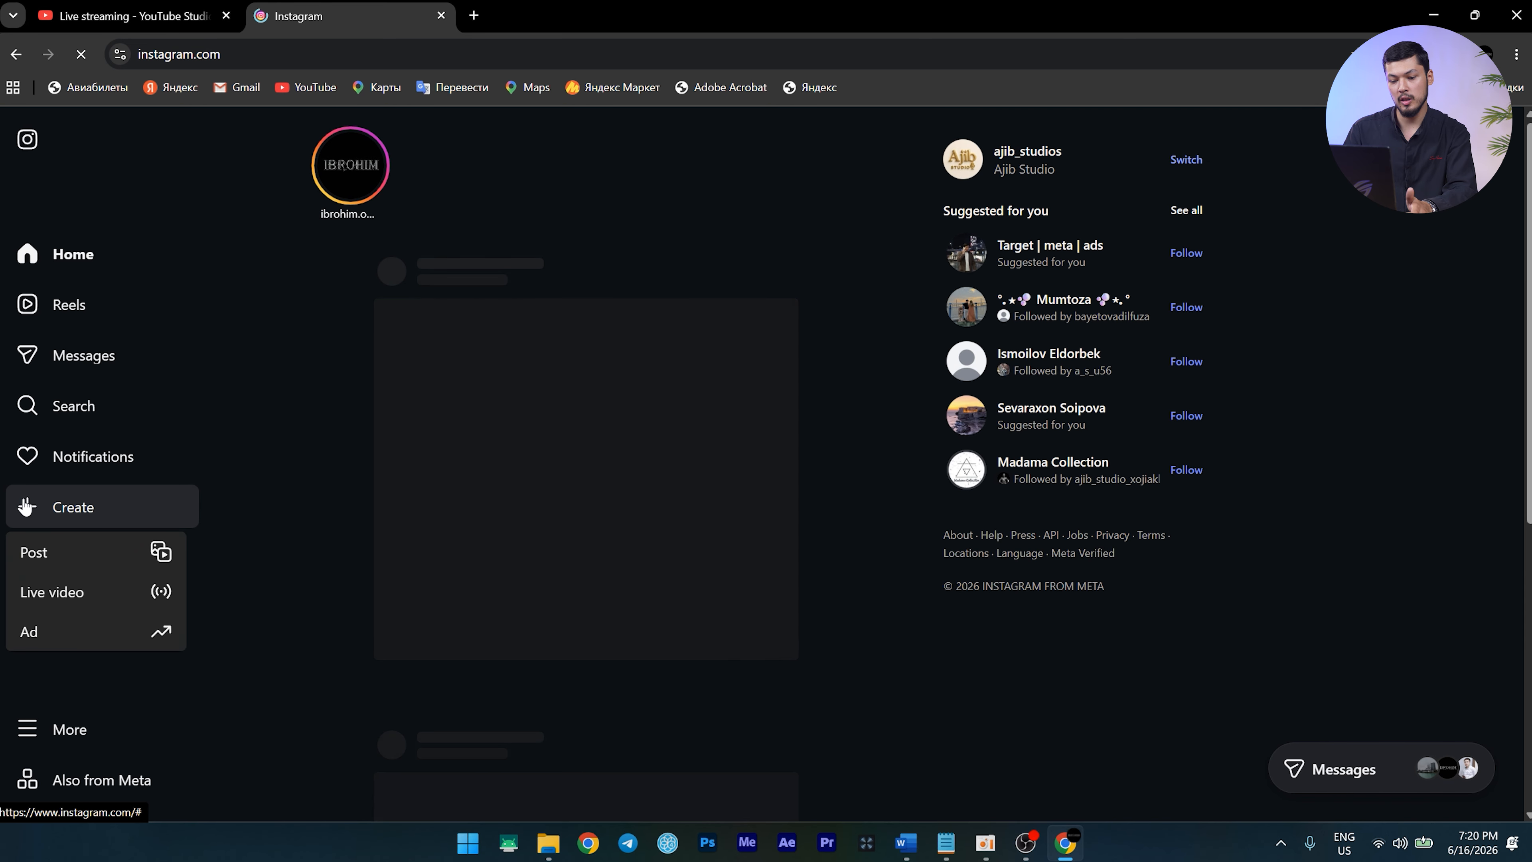
{"action": "left_click", "coordinate": [44, 585]}
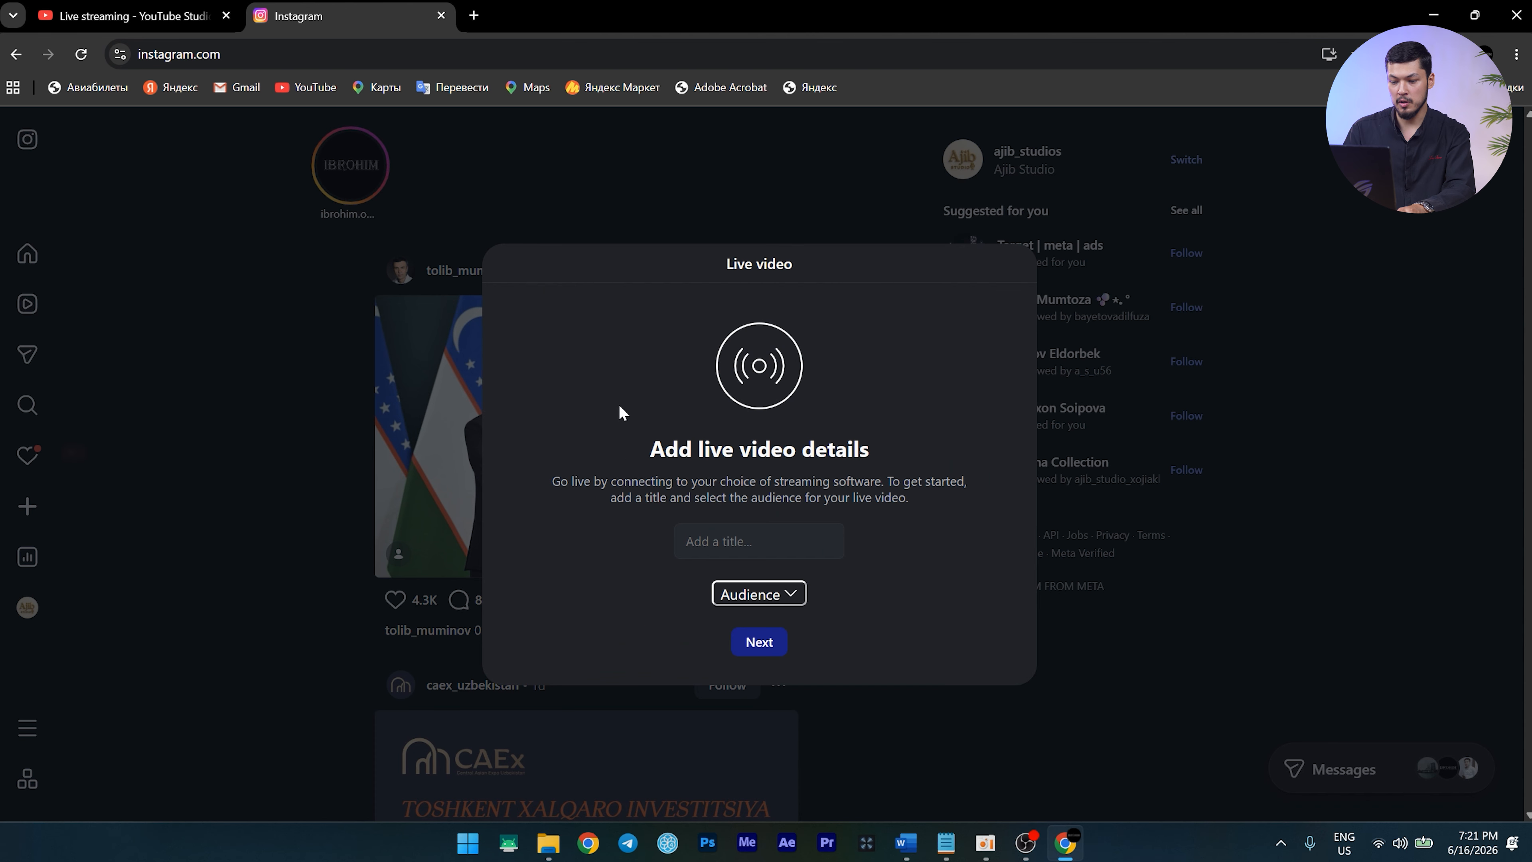
Set the Instagram live video's audience to Practice and continue to the streaming software details
{"action": "left_click", "coordinate": [739, 597]}
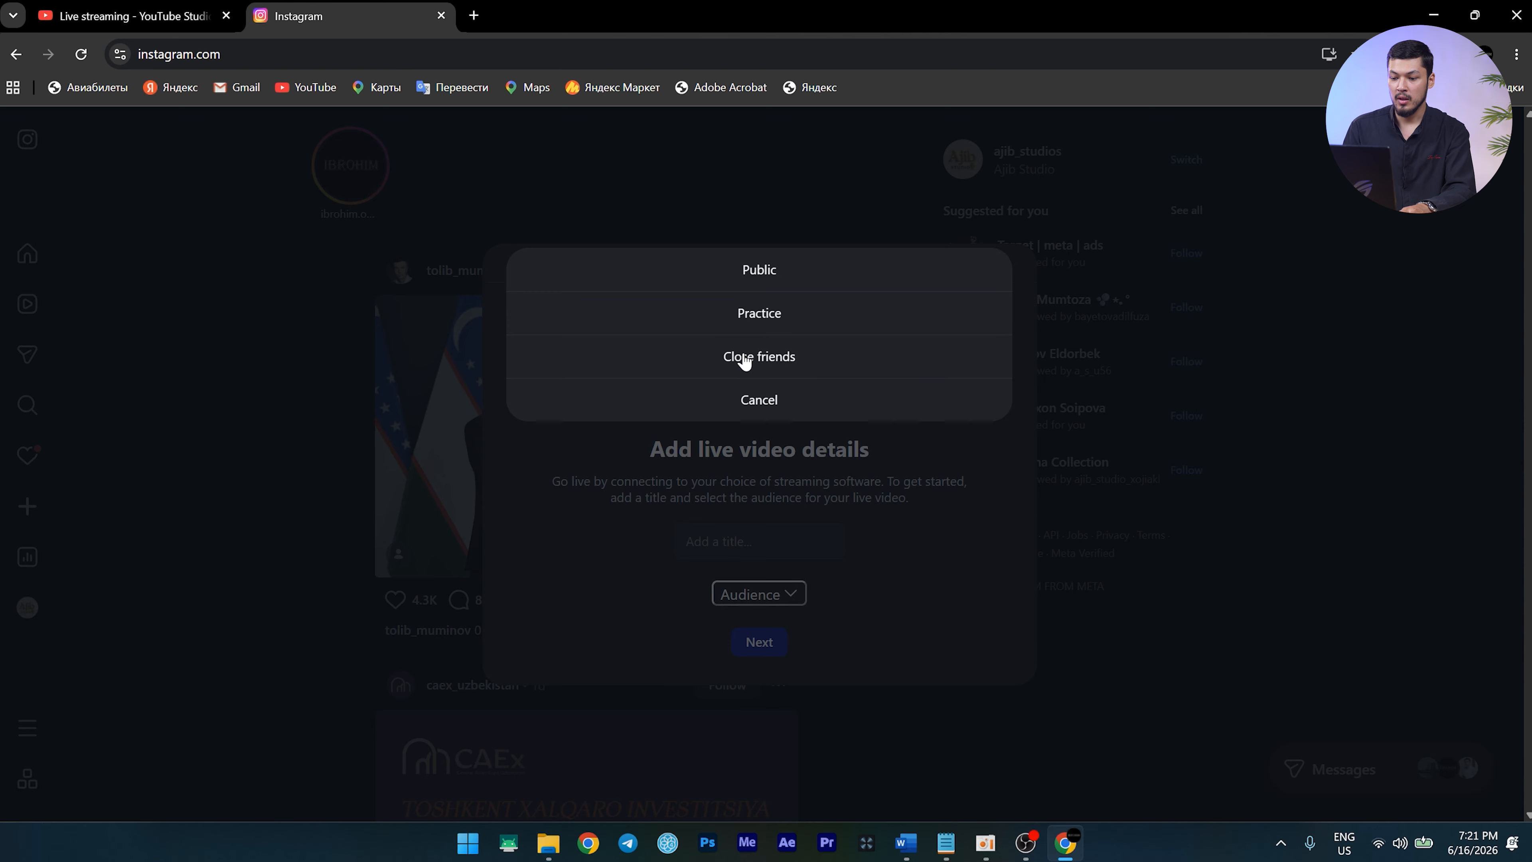
{"action": "left_click", "coordinate": [746, 321]}
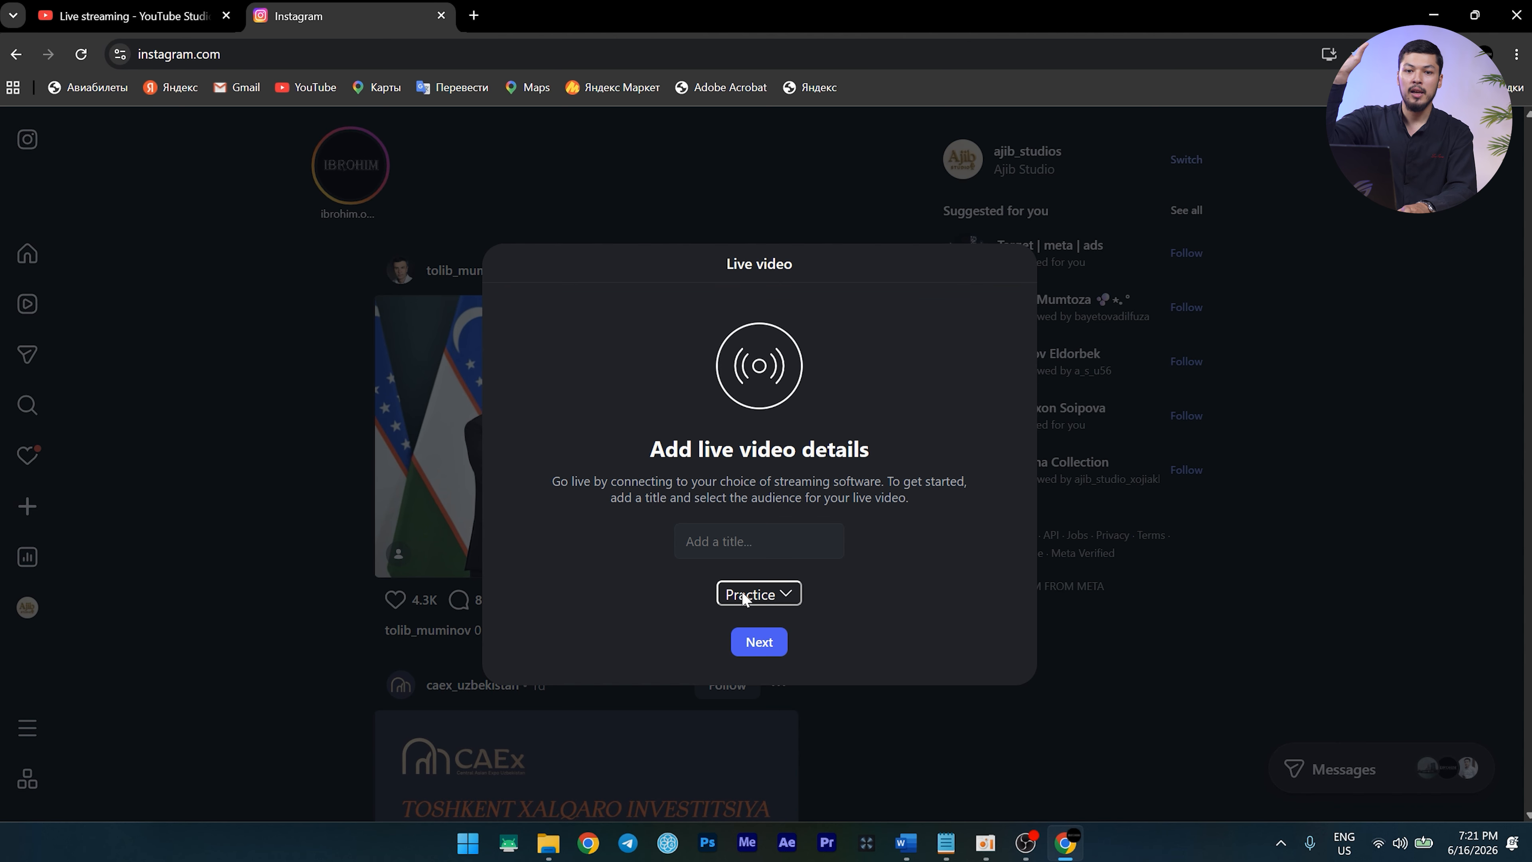
{"action": "left_click", "coordinate": [759, 649]}
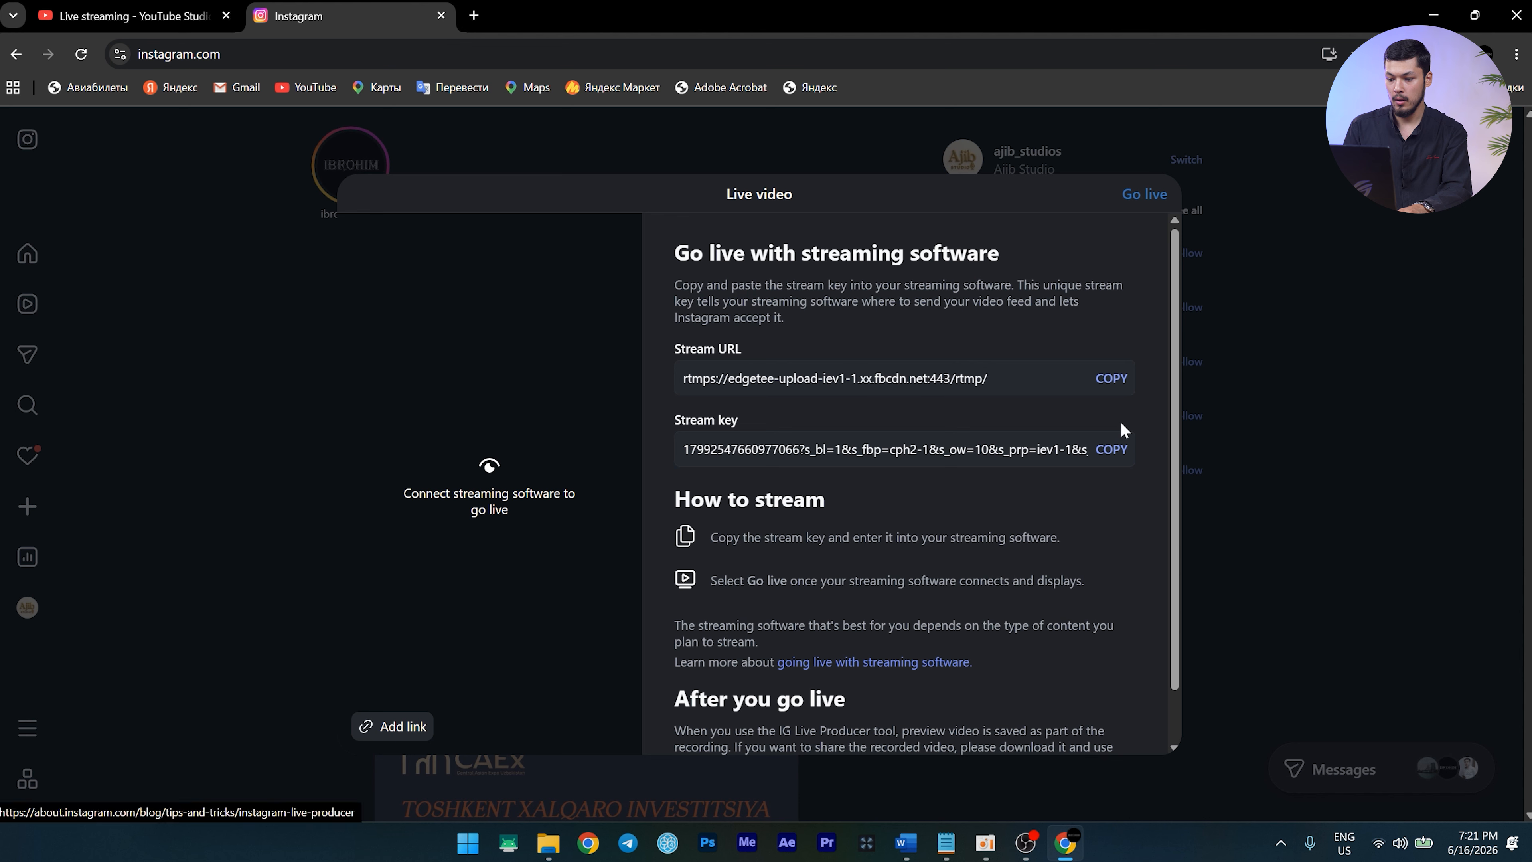
Copy Instagram's stream URL, switch to OBS Studio, and paste it as the server in the Vertical streaming settings
{"action": "left_click", "coordinate": [1111, 379]}
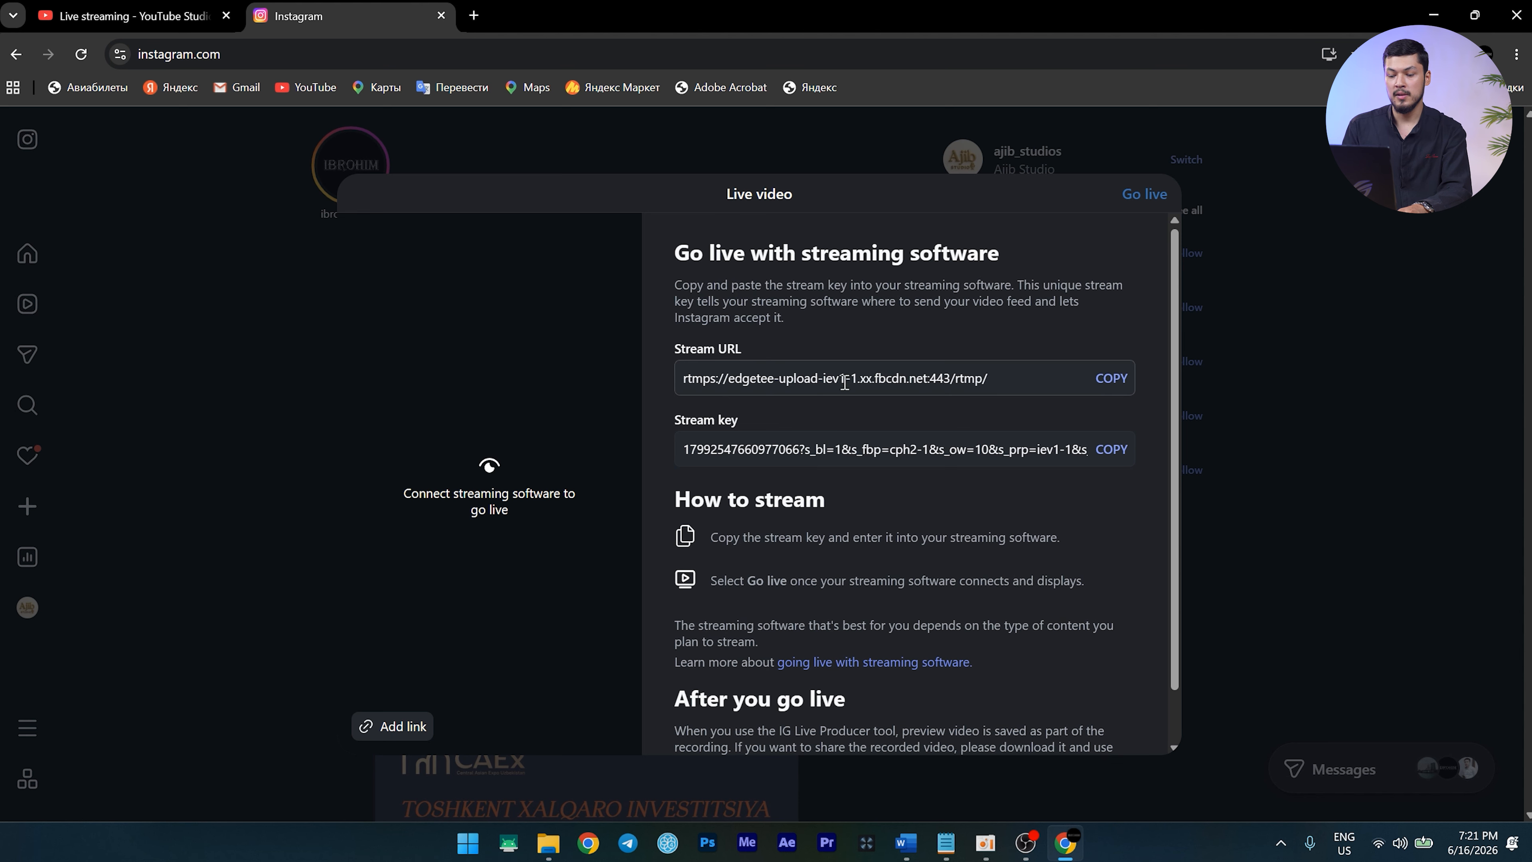
{"action": "key", "text": "alt+Tab"}
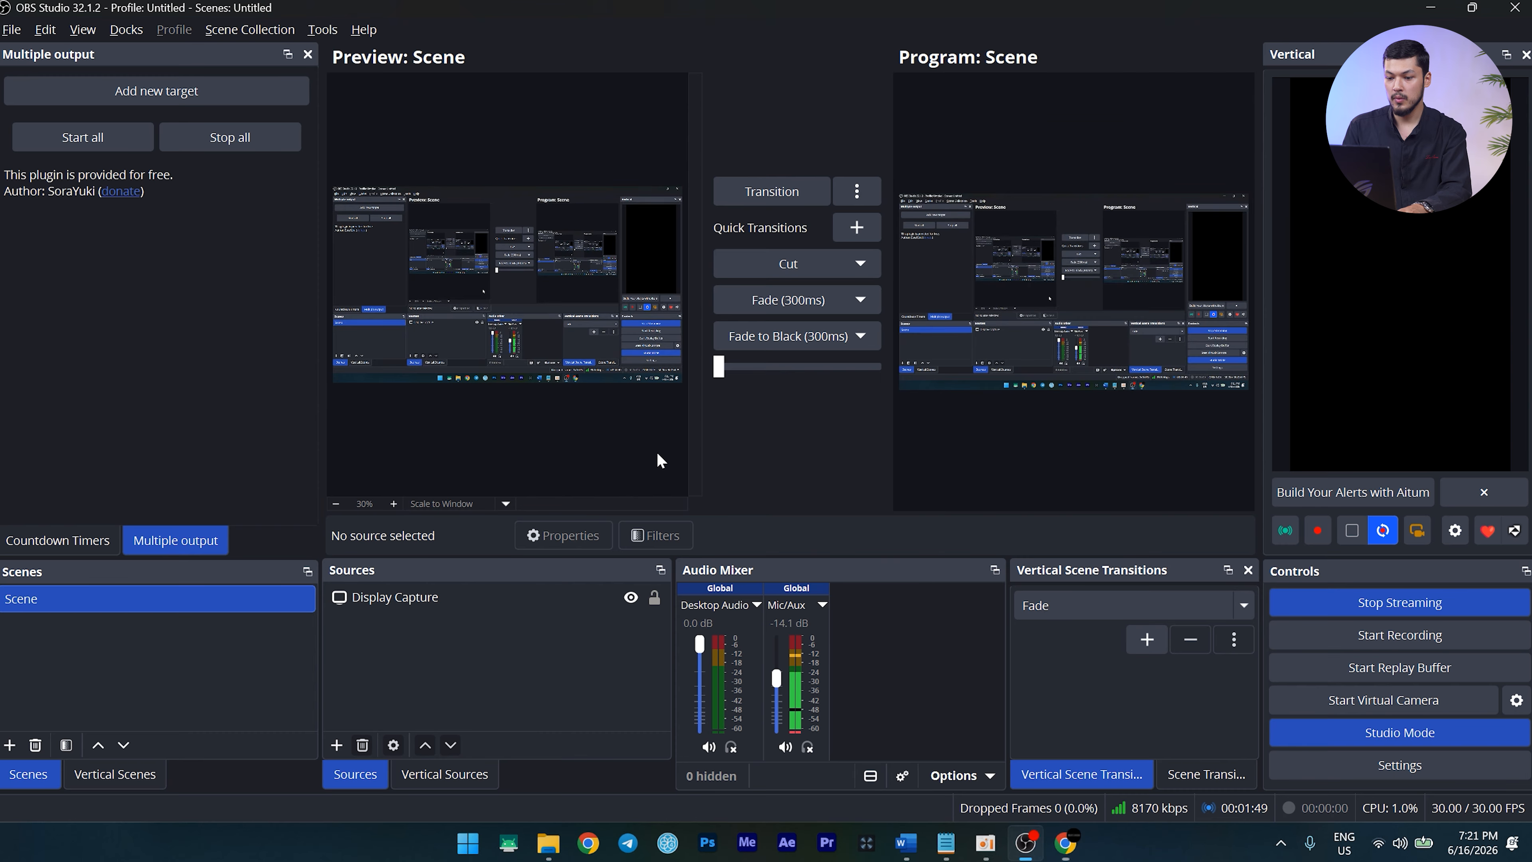
{"action": "left_click", "coordinate": [1455, 530]}
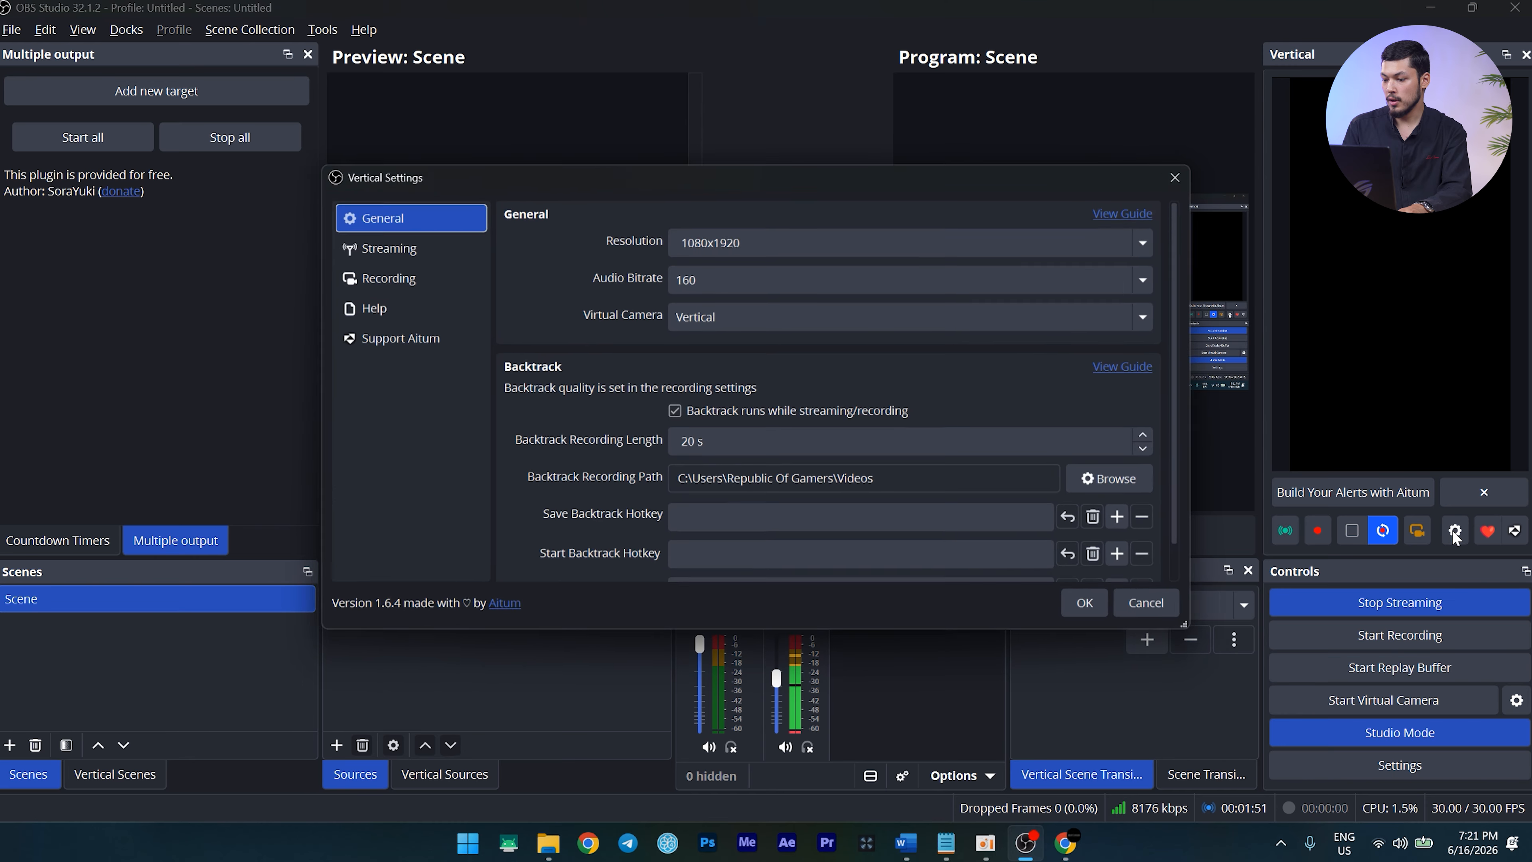
{"action": "left_click", "coordinate": [392, 259]}
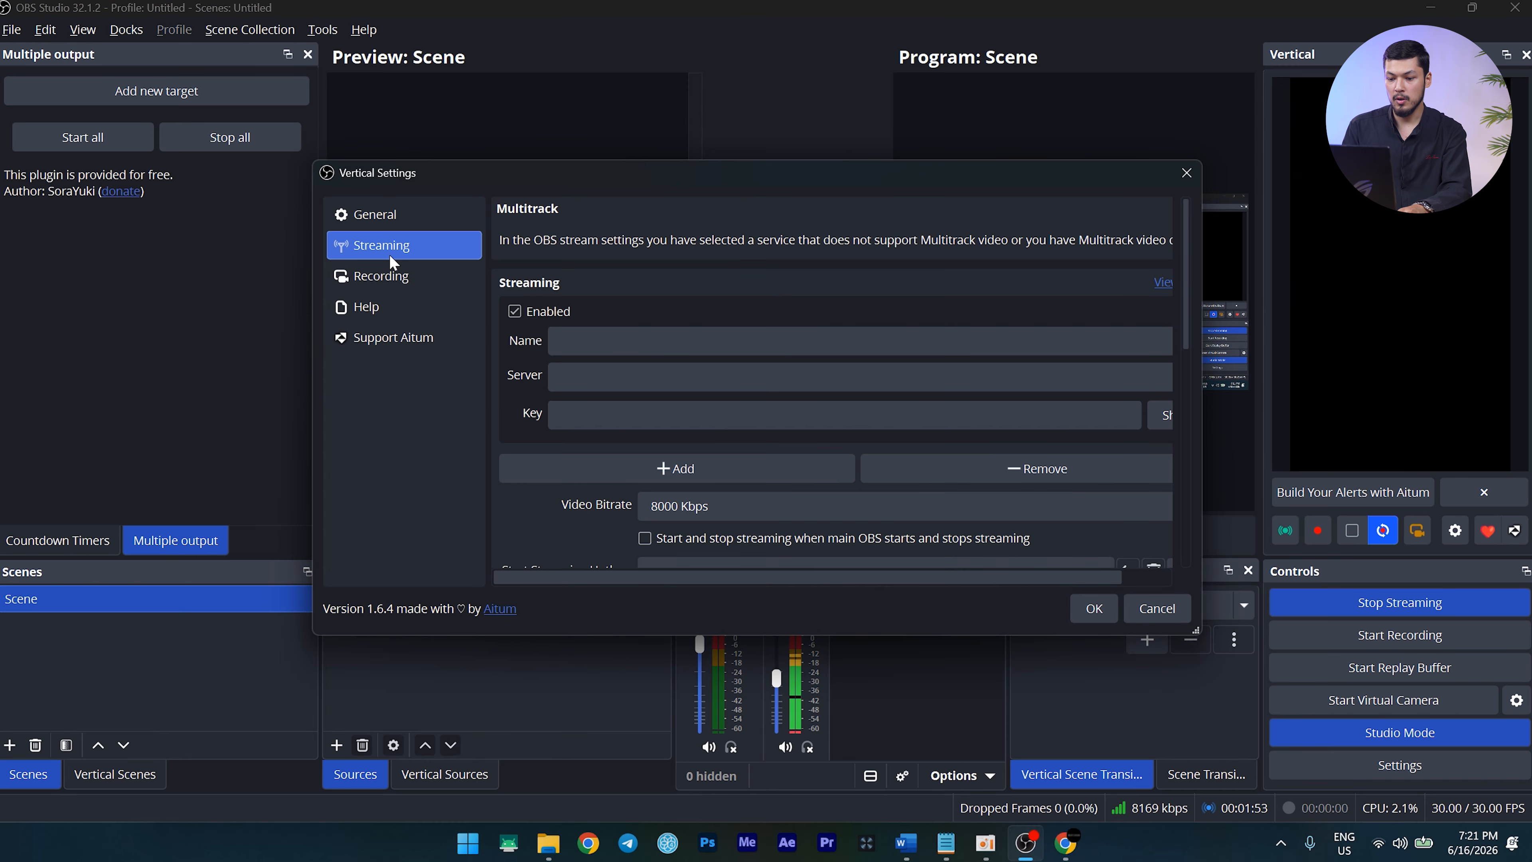
{"action": "left_click", "coordinate": [578, 369]}
{"action": "key", "text": "ctrl+v"}
{"action": "left_click", "coordinate": [992, 332]}
Copy the stream key from Instagram in Chrome and paste it as the key in OBS Studio's Vertical streaming settings
{"action": "key", "text": "alt+Tab"}
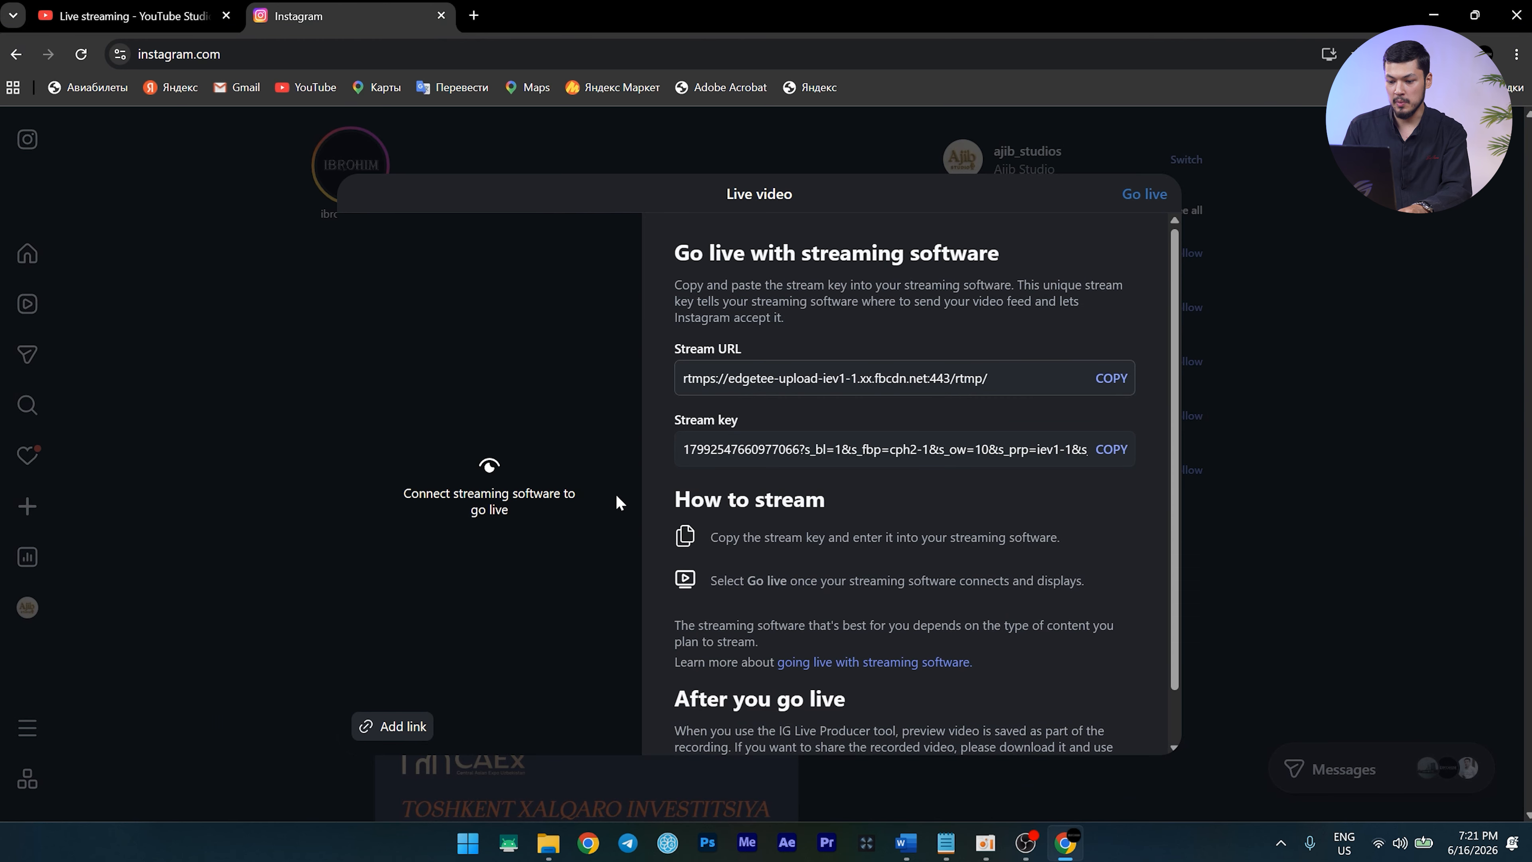
{"action": "left_click", "coordinate": [1109, 449]}
{"action": "key", "text": "alt+Tab"}
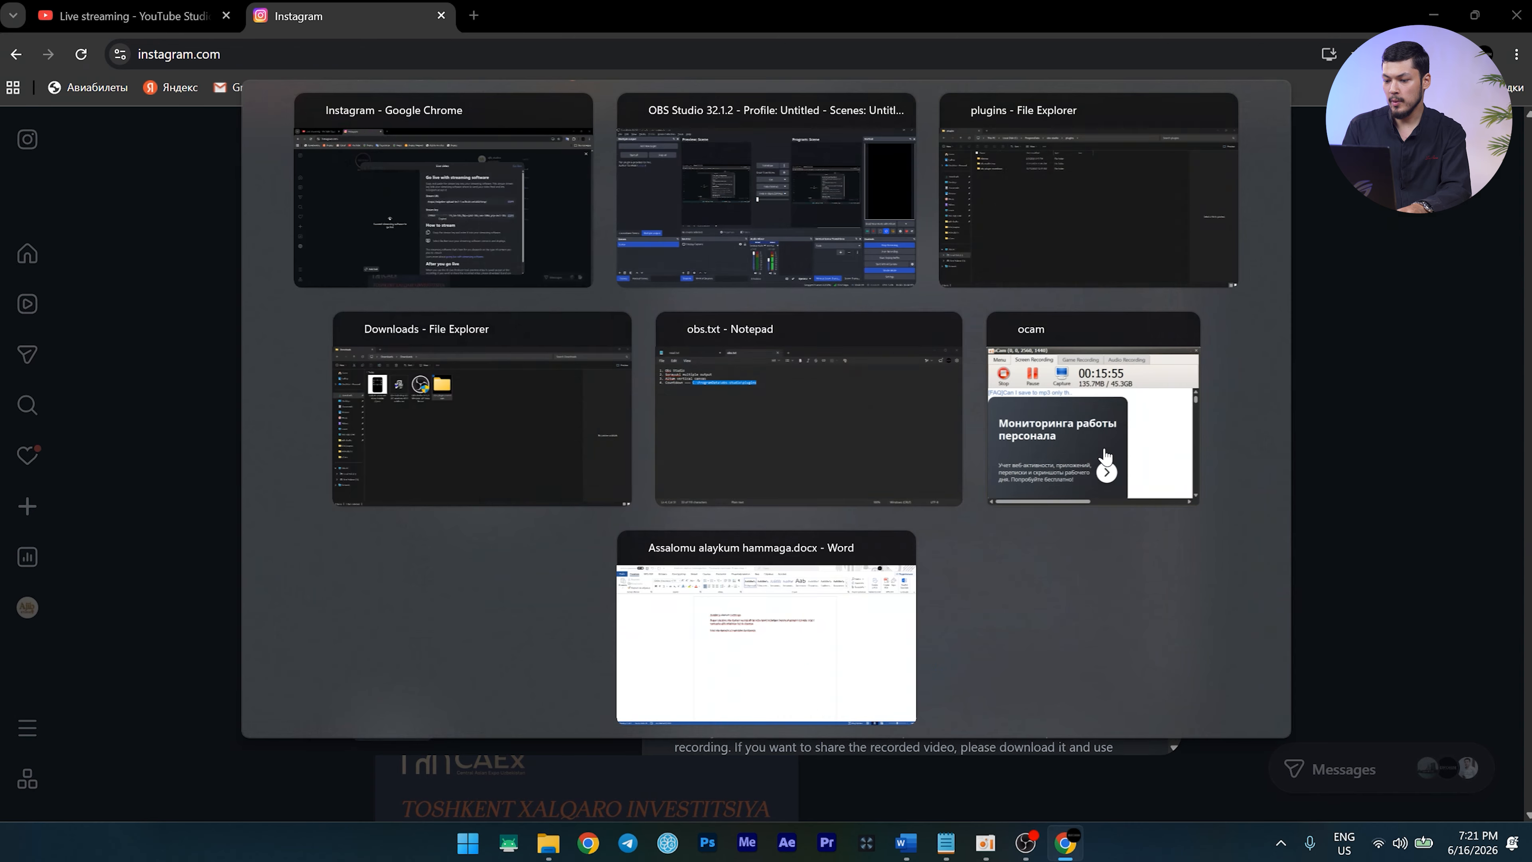
{"action": "left_click", "coordinate": [704, 413]}
{"action": "key", "text": "ctrl+v"}
Name the vertical streaming output "Instagram Ajib Studio"
{"action": "left_click", "coordinate": [661, 342]}
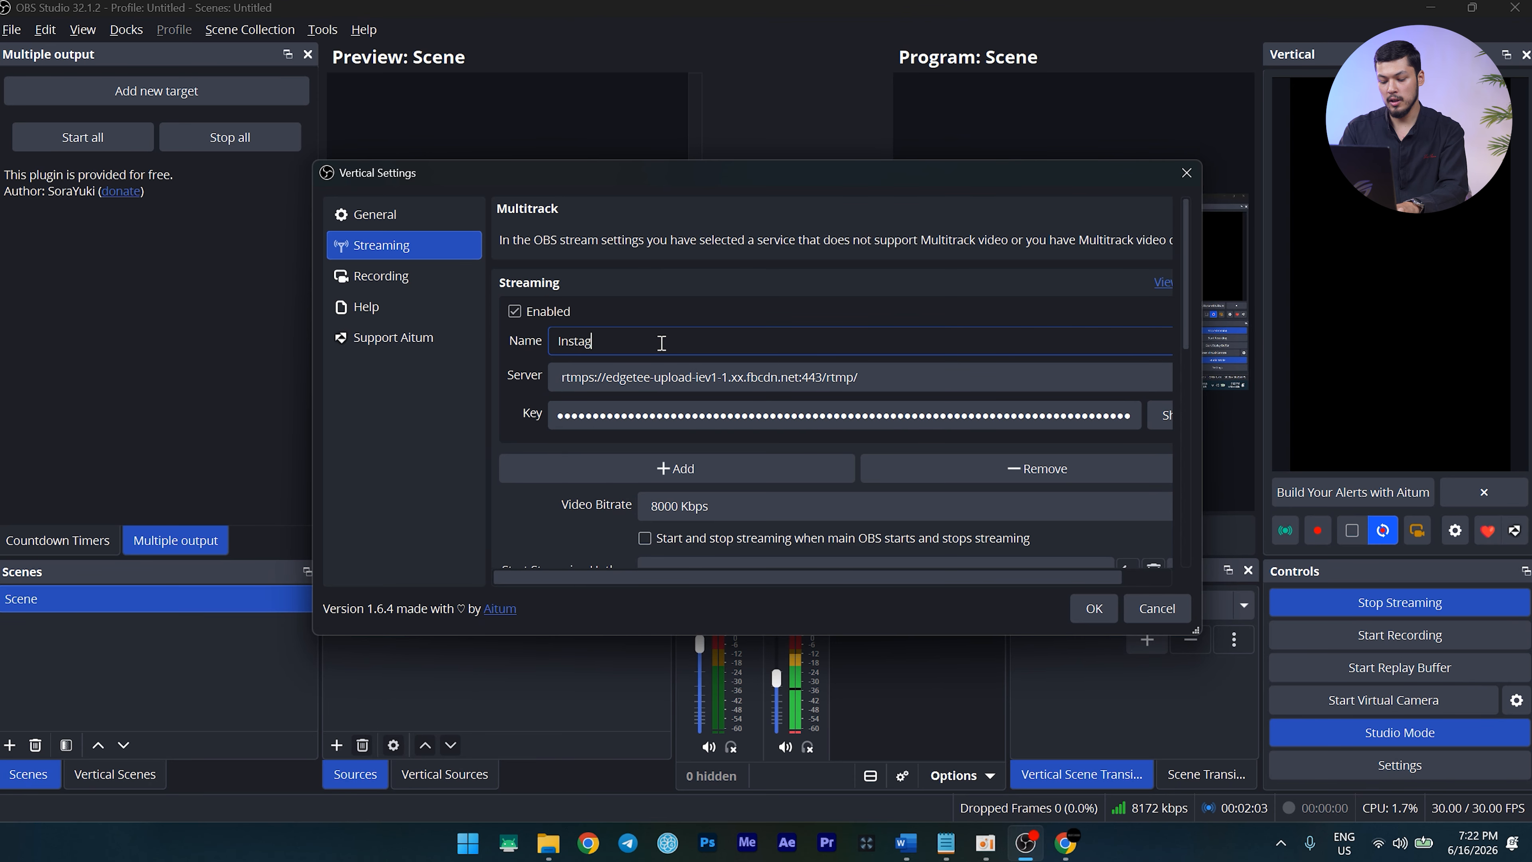
{"action": "key", "text": "BackSpace"}
{"action": "type", "text": "m Ajib Studio"}
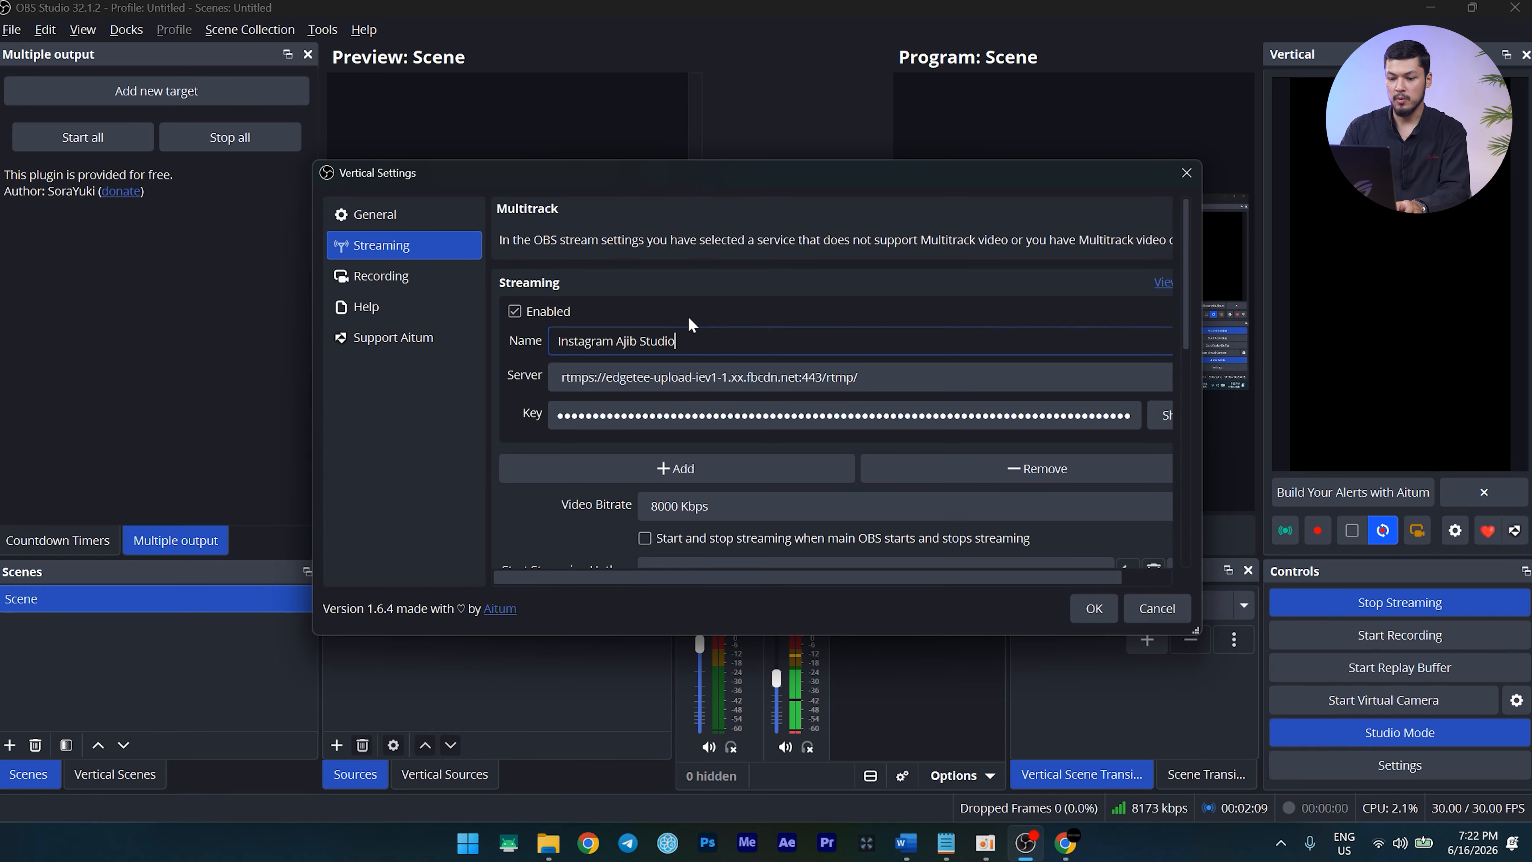
{"action": "key", "text": "shift+Tab"}
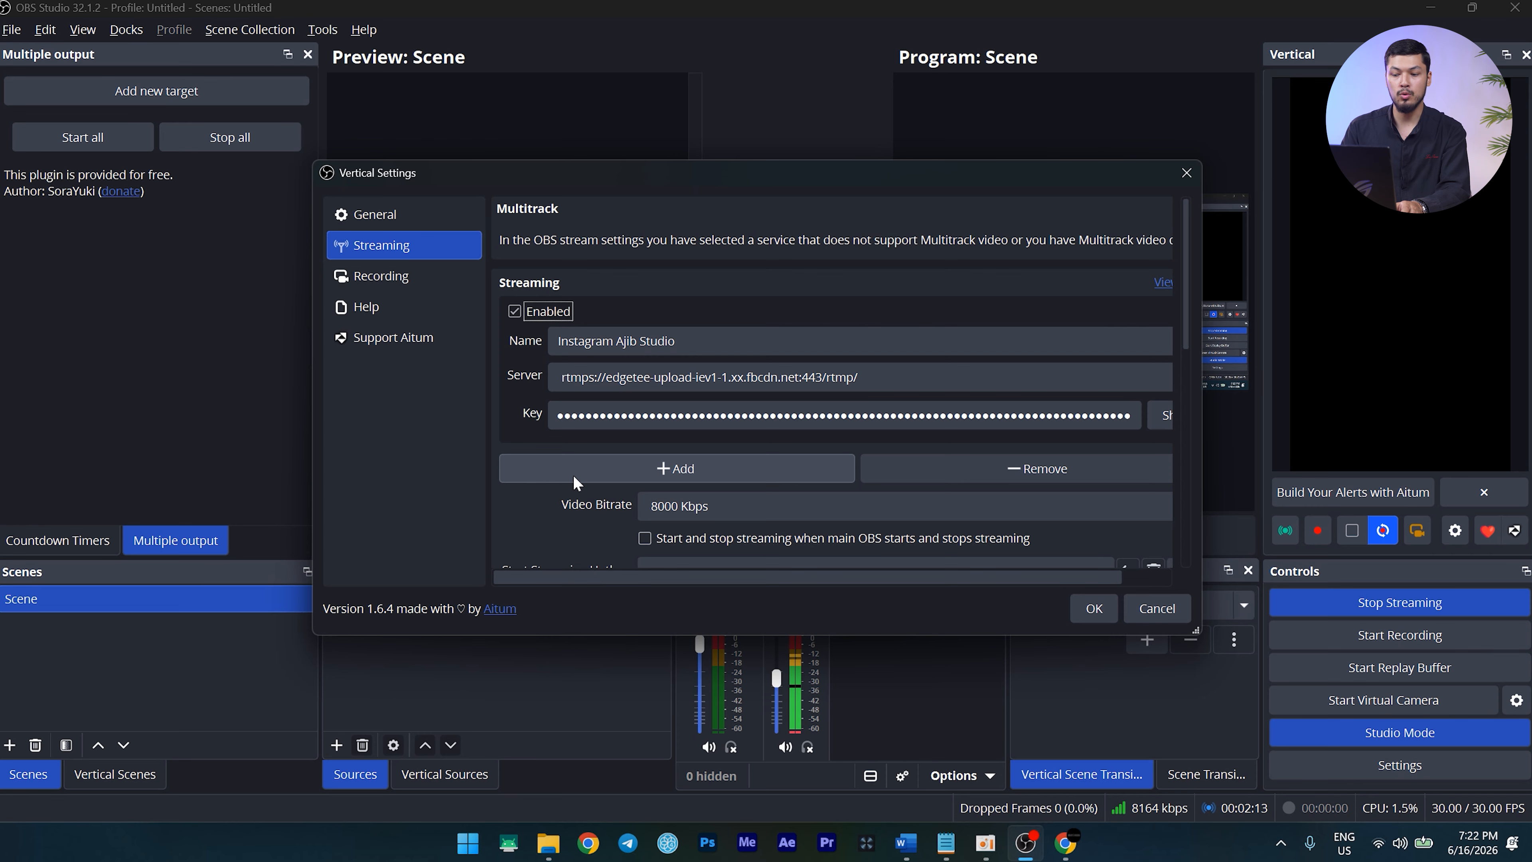
Set the vertical stream's video bitrate to 8000 Kbps and save the Vertical settings
{"action": "scroll", "coordinate": [574, 481], "scroll_direction": "down", "scroll_amount": 5}
{"action": "scroll", "coordinate": [643, 359], "scroll_direction": "up", "scroll_amount": 7}
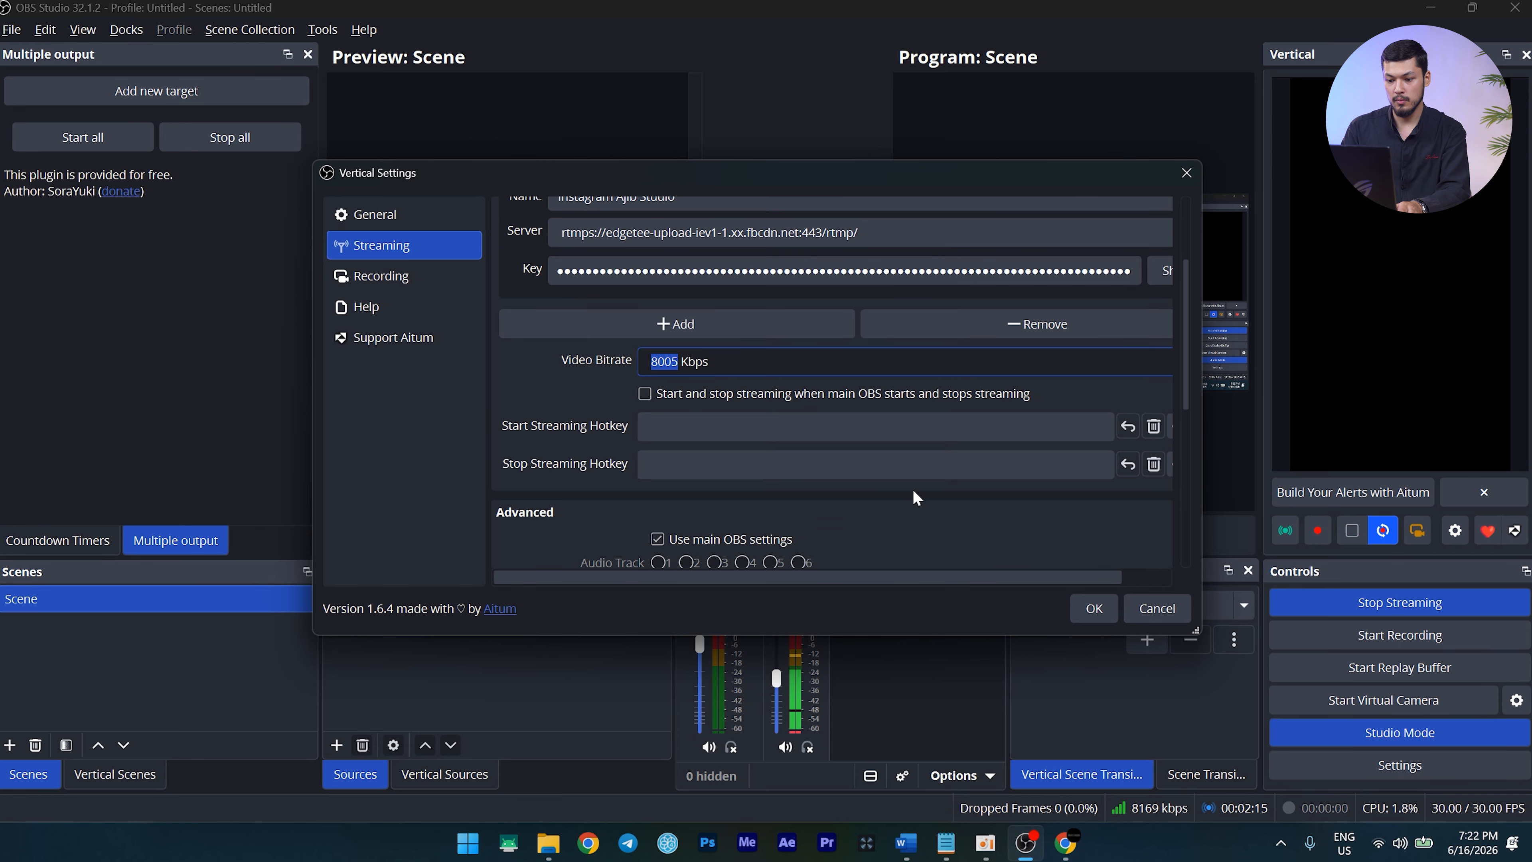
{"action": "left_click", "coordinate": [679, 363]}
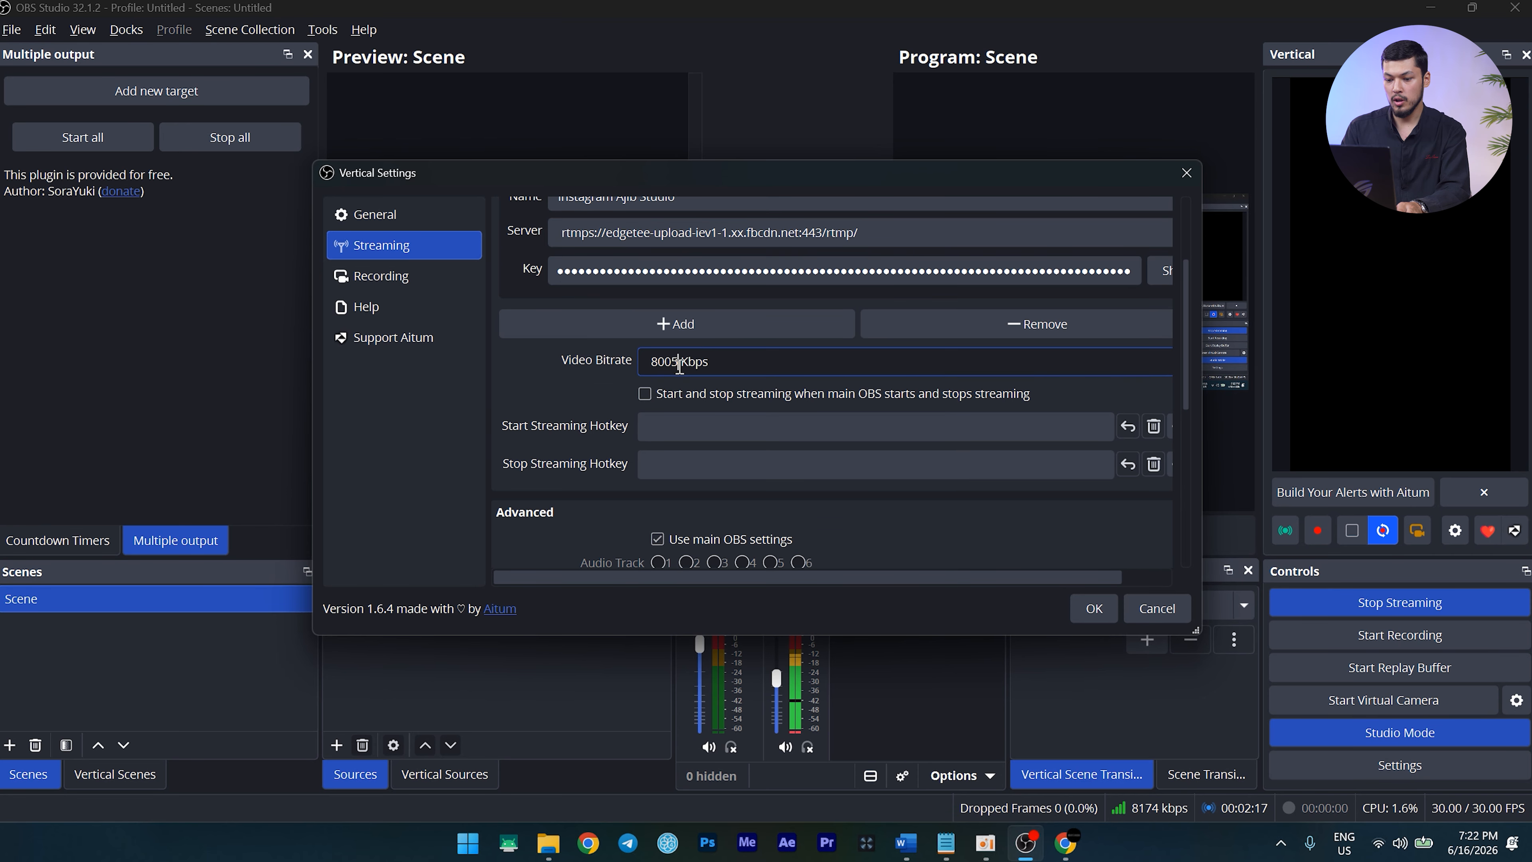
{"action": "left_click_drag", "start_coordinate": [680, 364], "coordinate": [674, 365]}
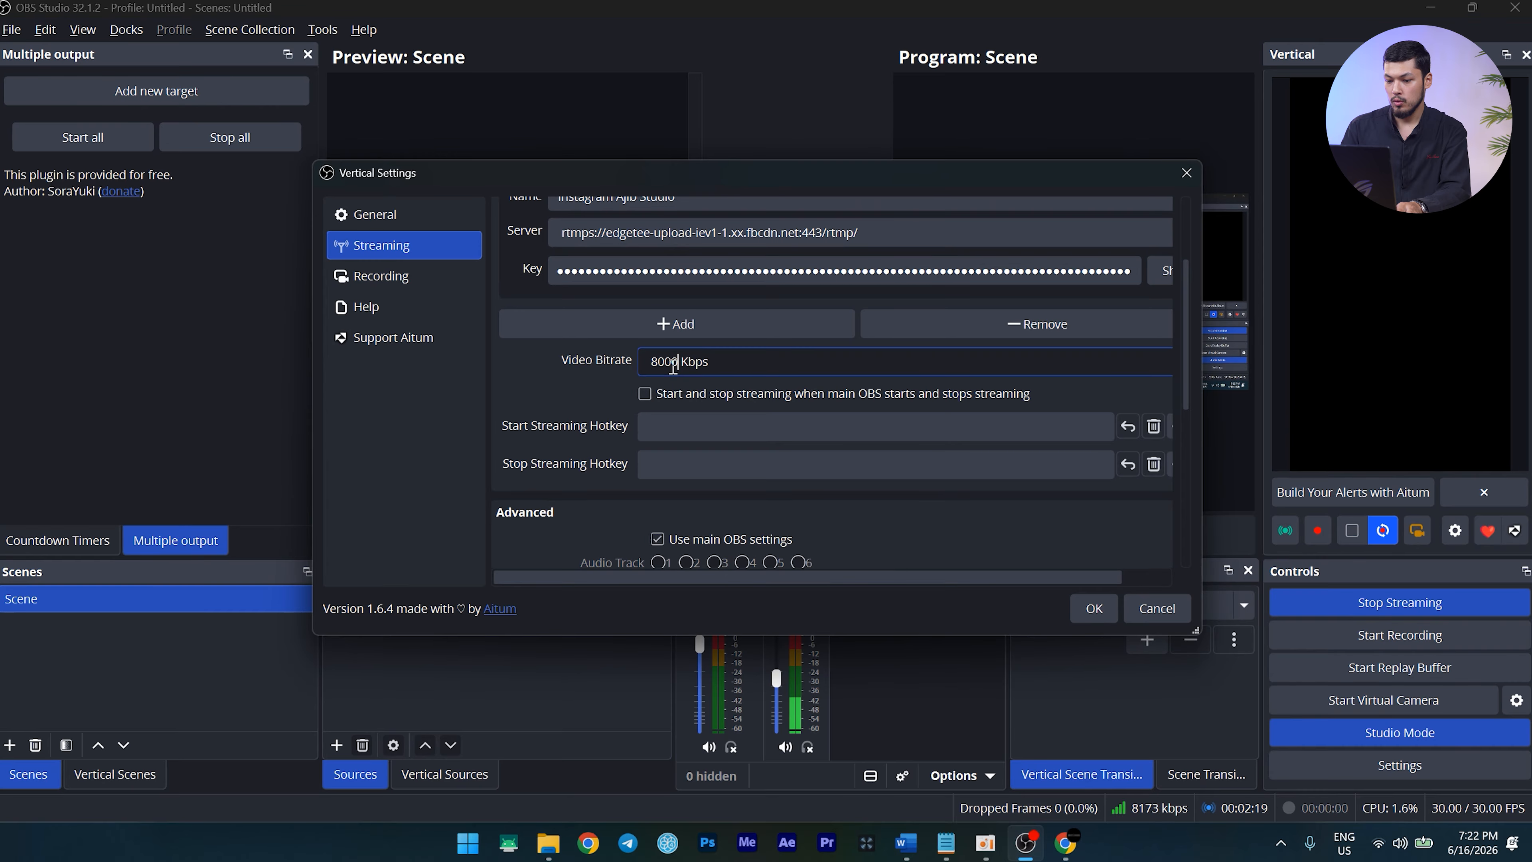
{"action": "left_click", "coordinate": [554, 392]}
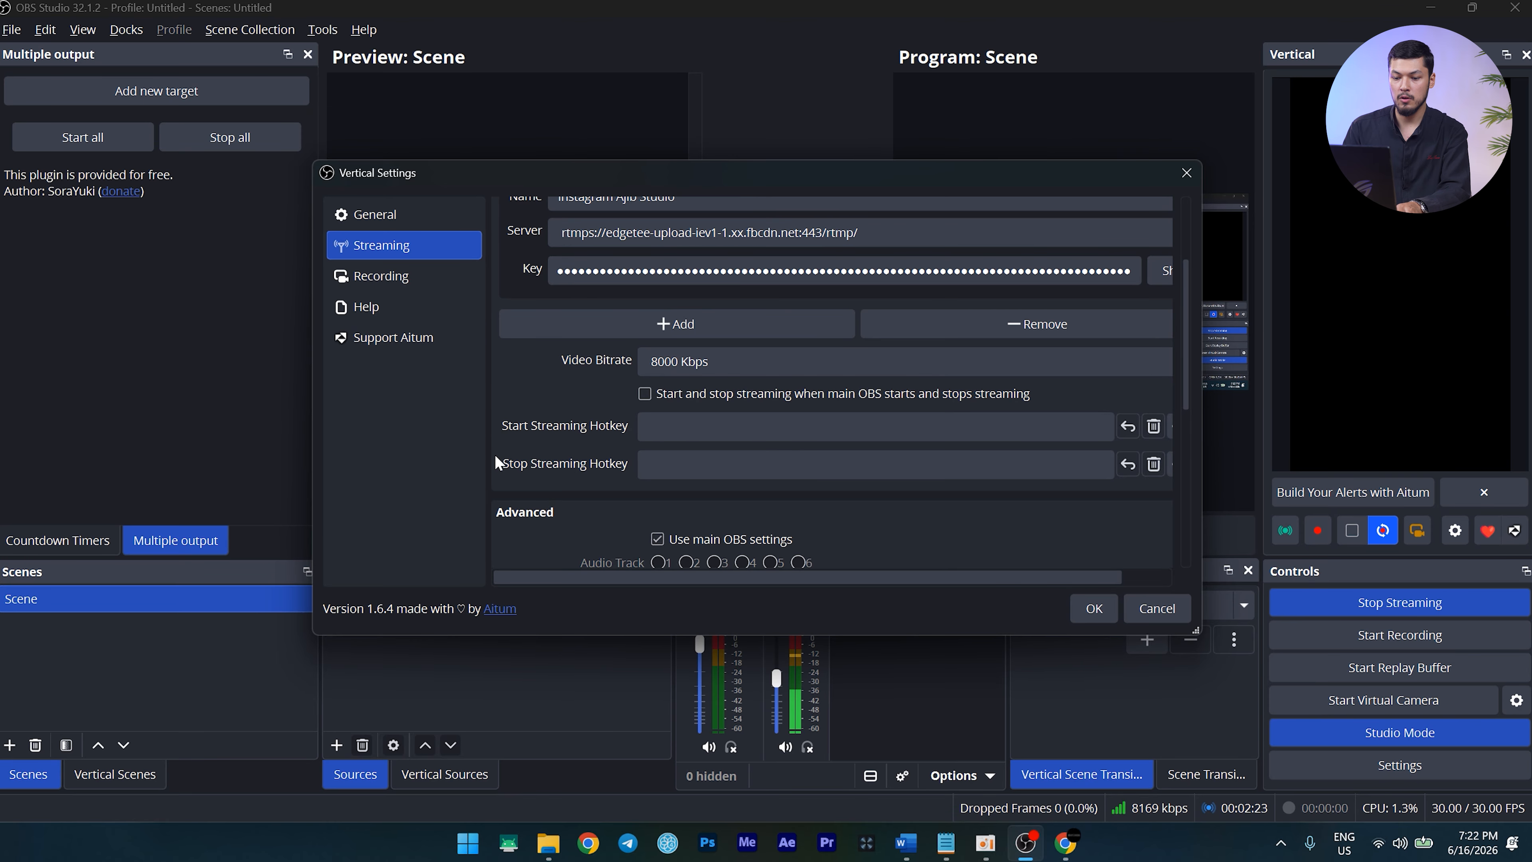
{"action": "scroll", "coordinate": [496, 463], "scroll_direction": "up", "scroll_amount": 3}
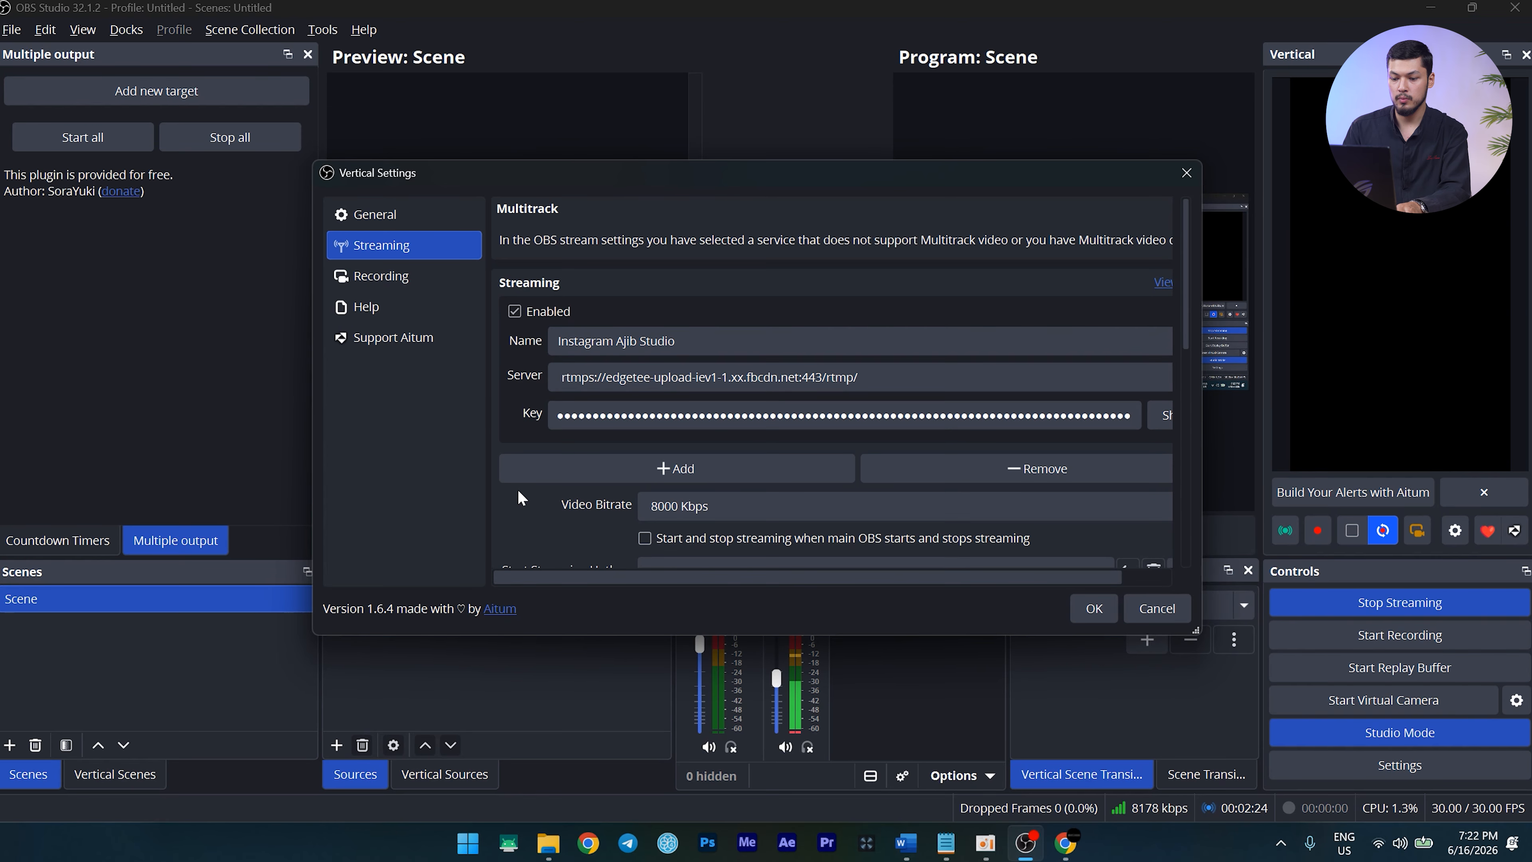
{"action": "left_click", "coordinate": [1093, 610]}
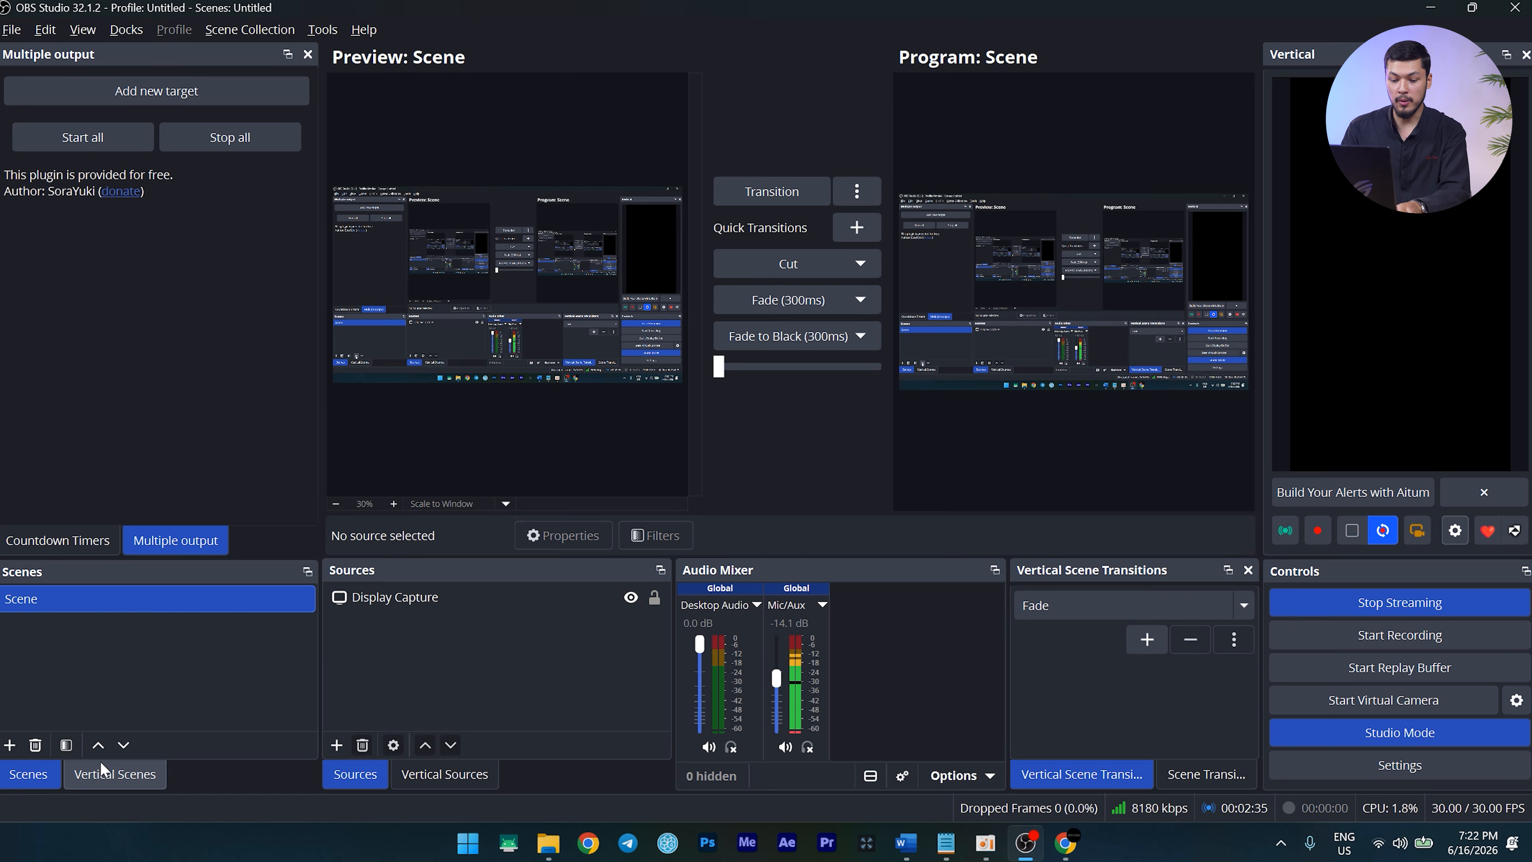
Add the existing Display Capture as a source of the Vertical Scene
{"action": "left_click", "coordinate": [129, 784]}
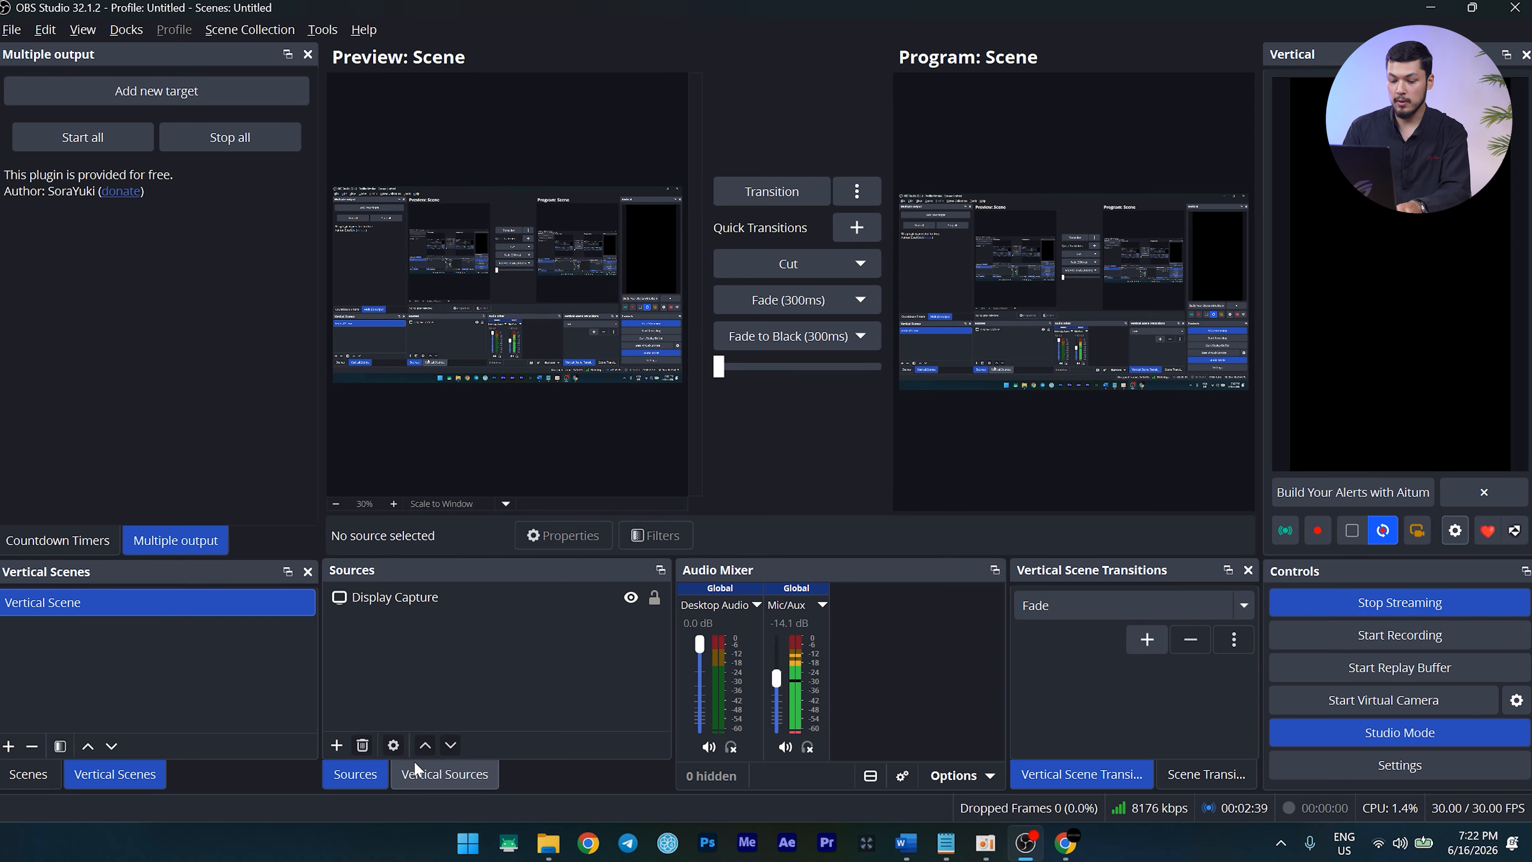
{"action": "left_click", "coordinate": [440, 791]}
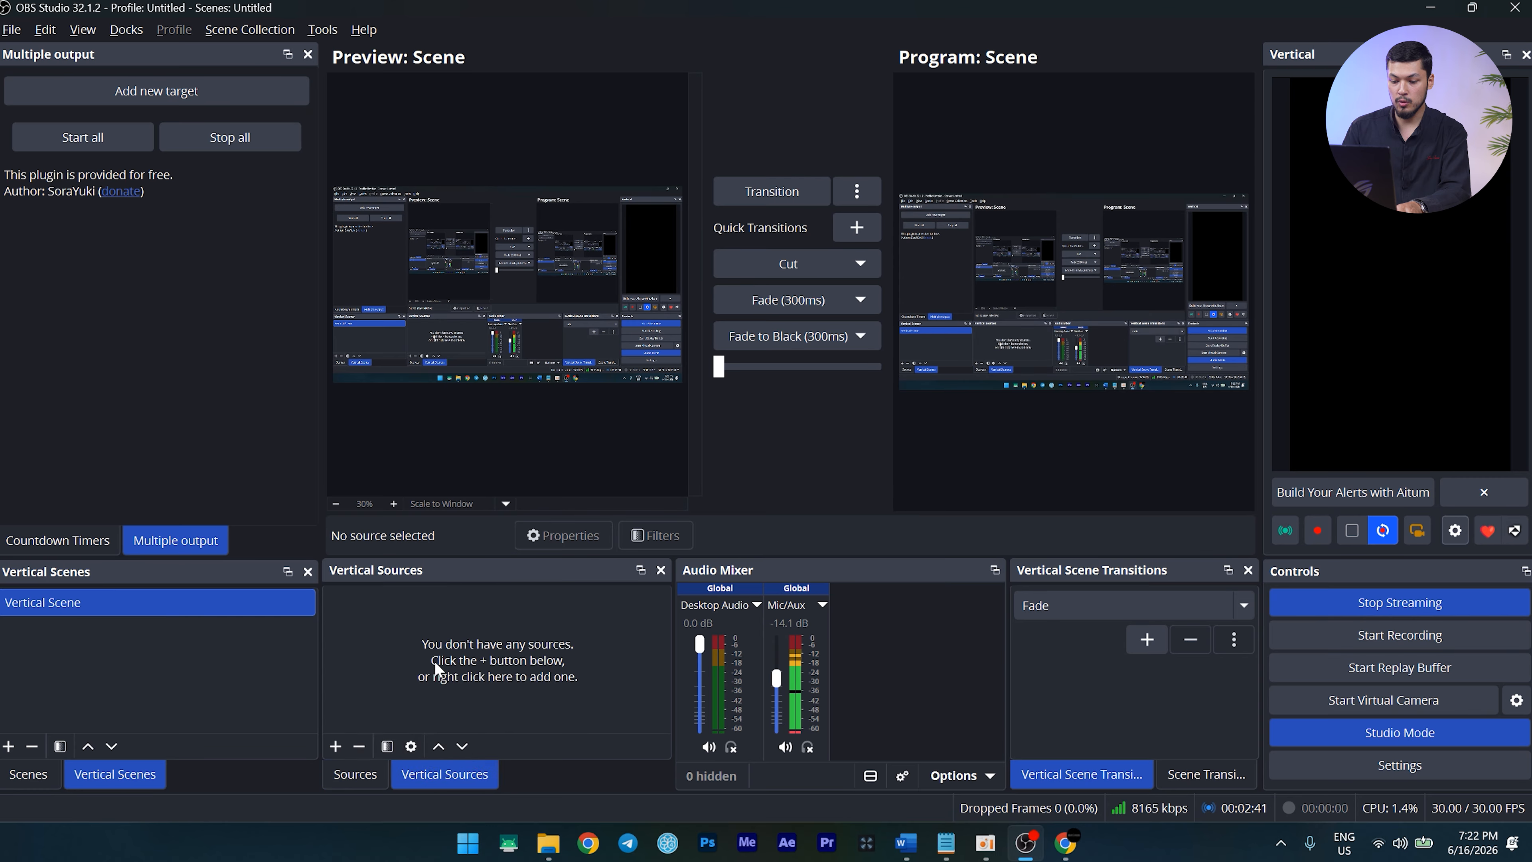
{"action": "left_click", "coordinate": [336, 747]}
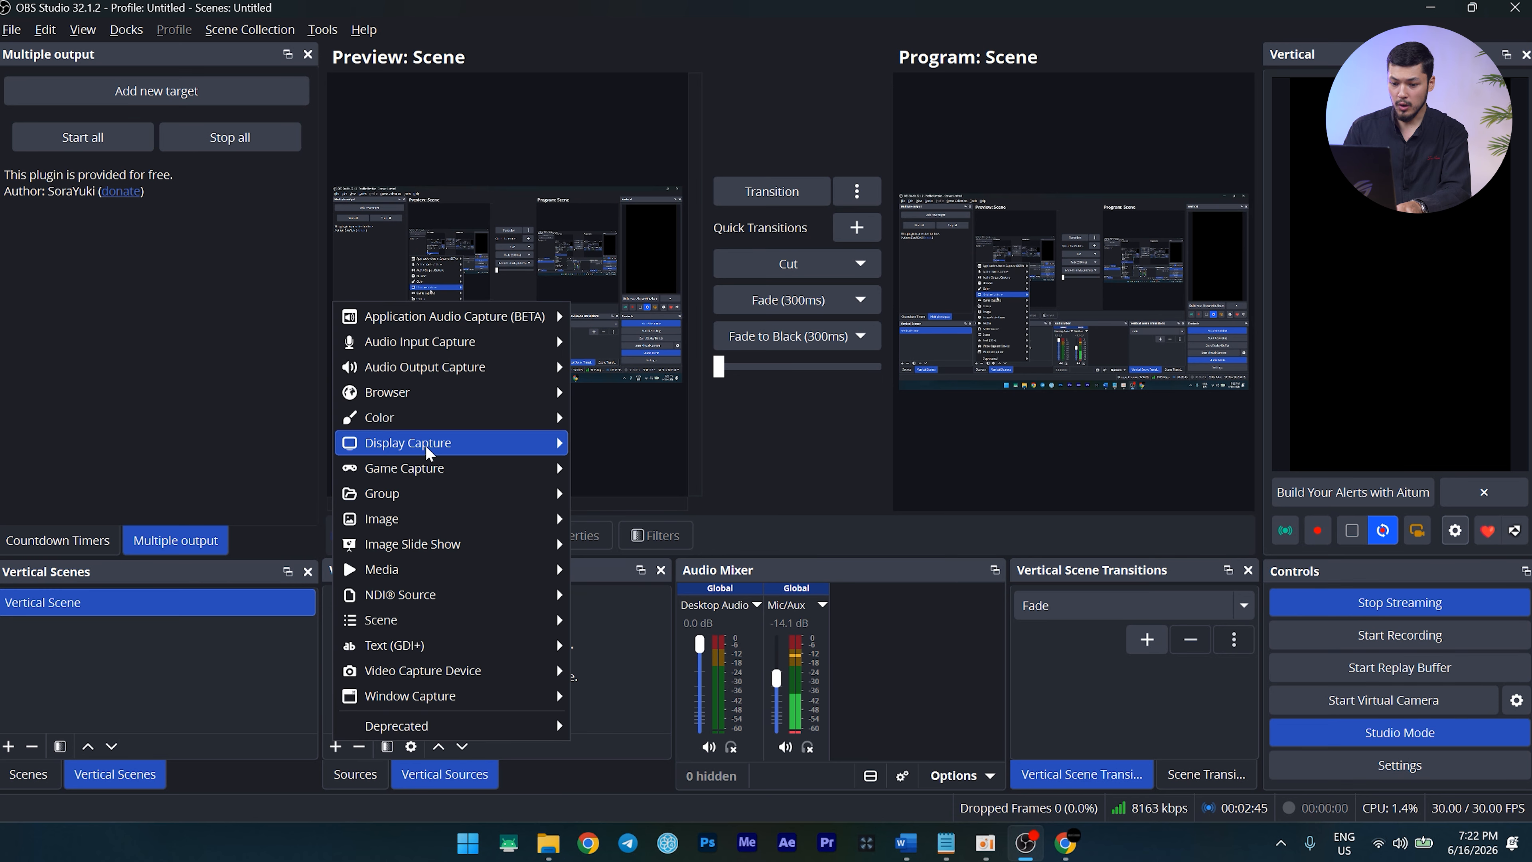
{"action": "mouse_move", "coordinate": [428, 449]}
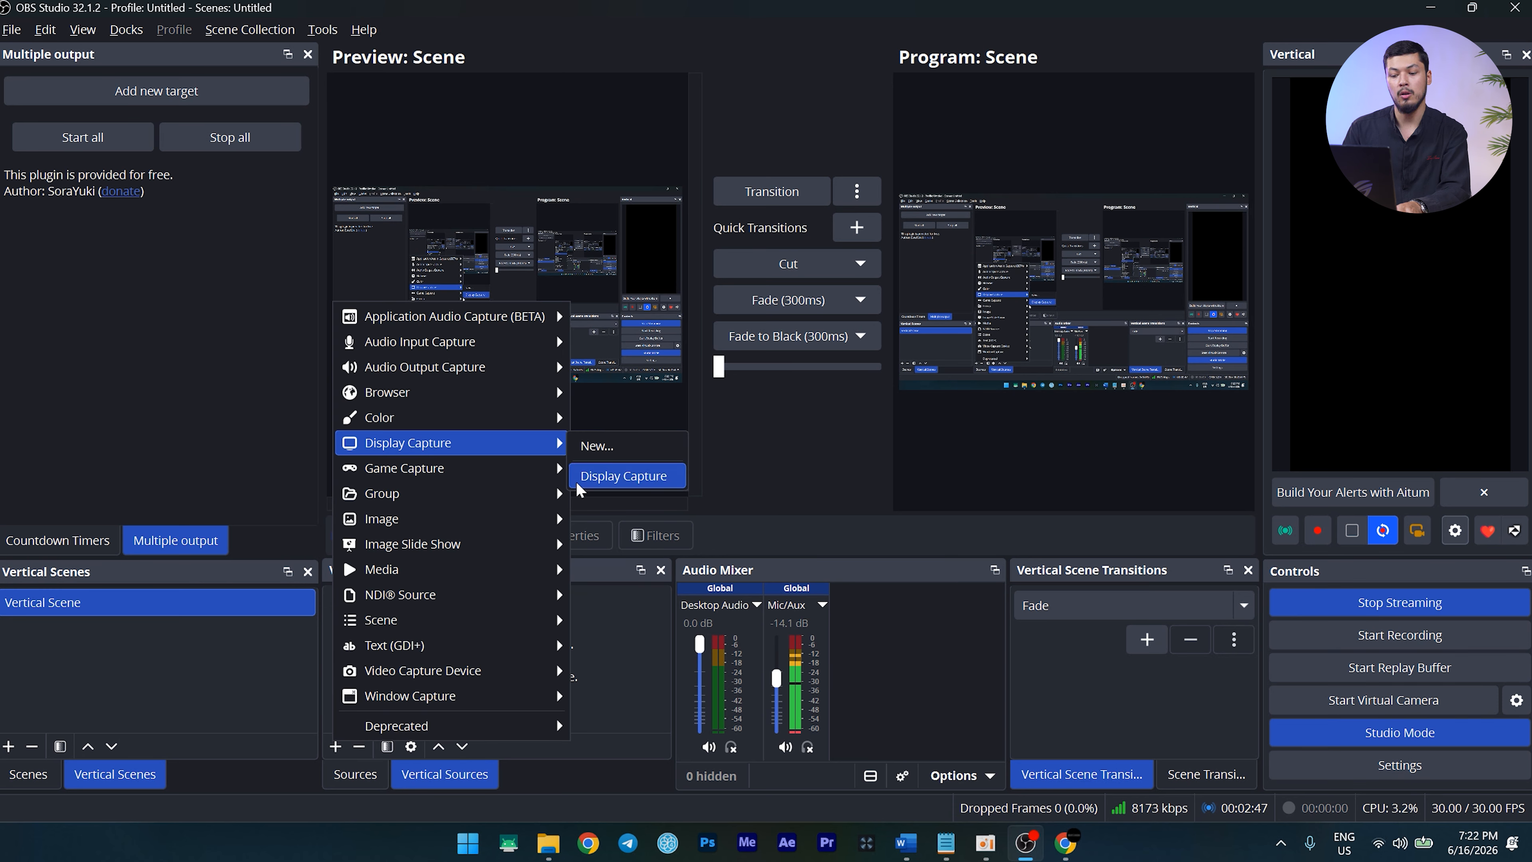
{"action": "left_click", "coordinate": [622, 478]}
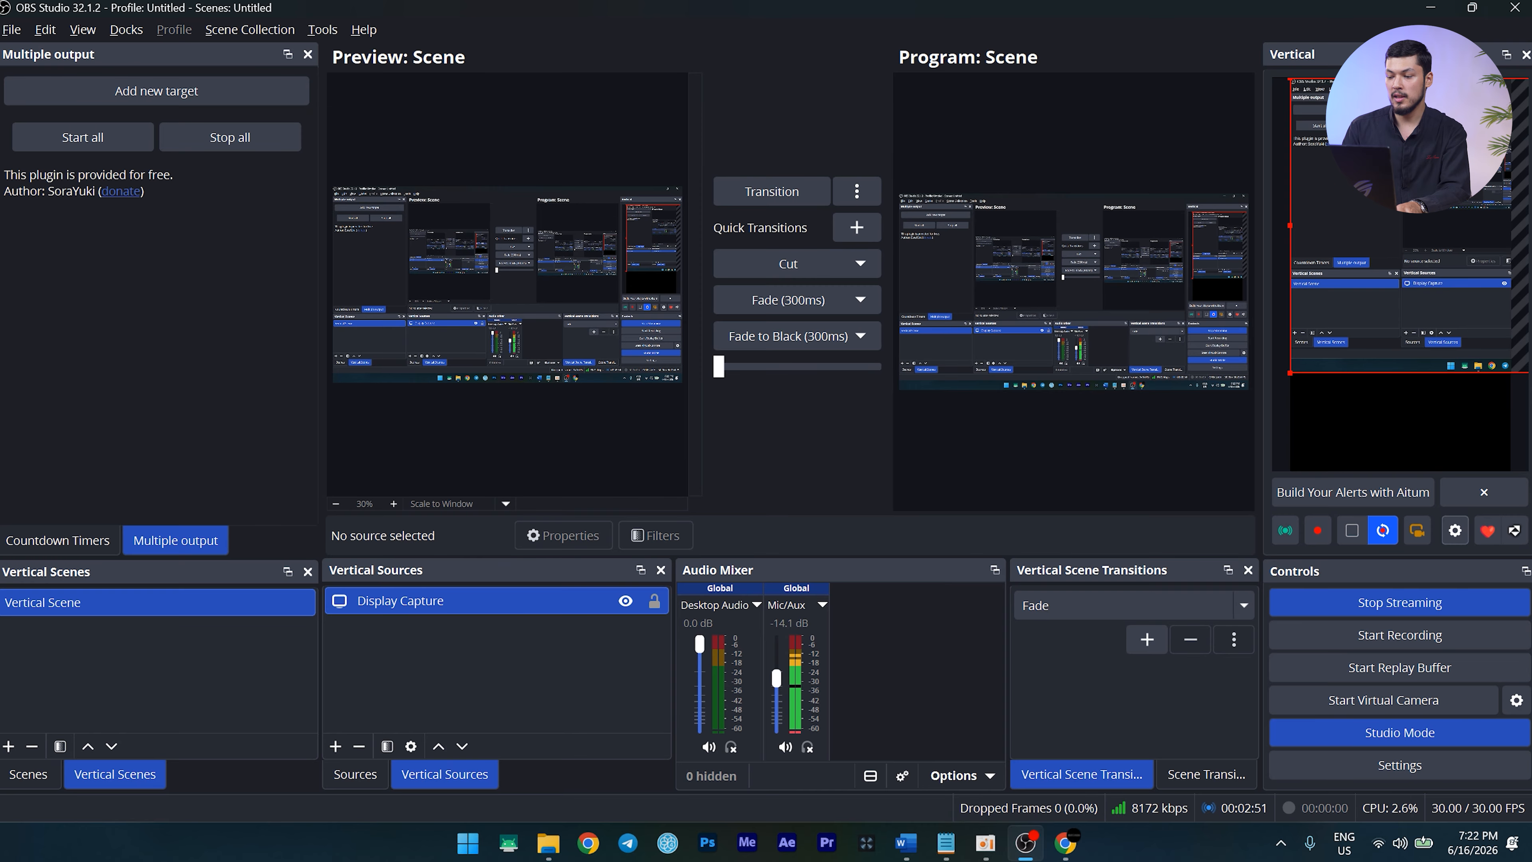
Resize the display capture to the full width of the vertical canvas and place it about 1004 px above the canvas's lower edge
{"action": "left_click_drag", "start_coordinate": [1436, 199], "coordinate": [1307, 304]}
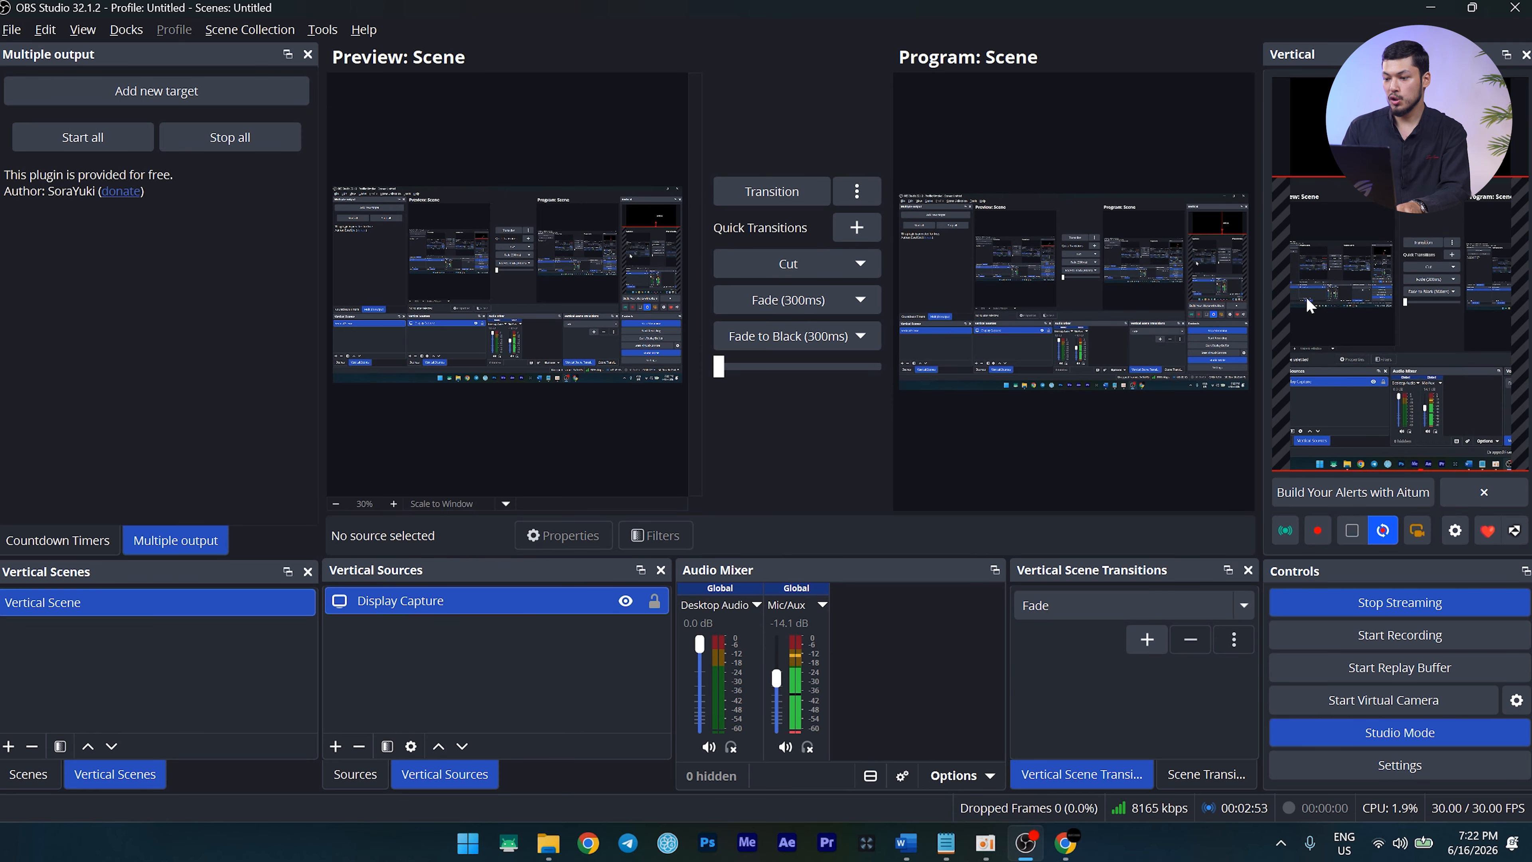
{"action": "left_click_drag", "start_coordinate": [1418, 175], "coordinate": [1417, 329]}
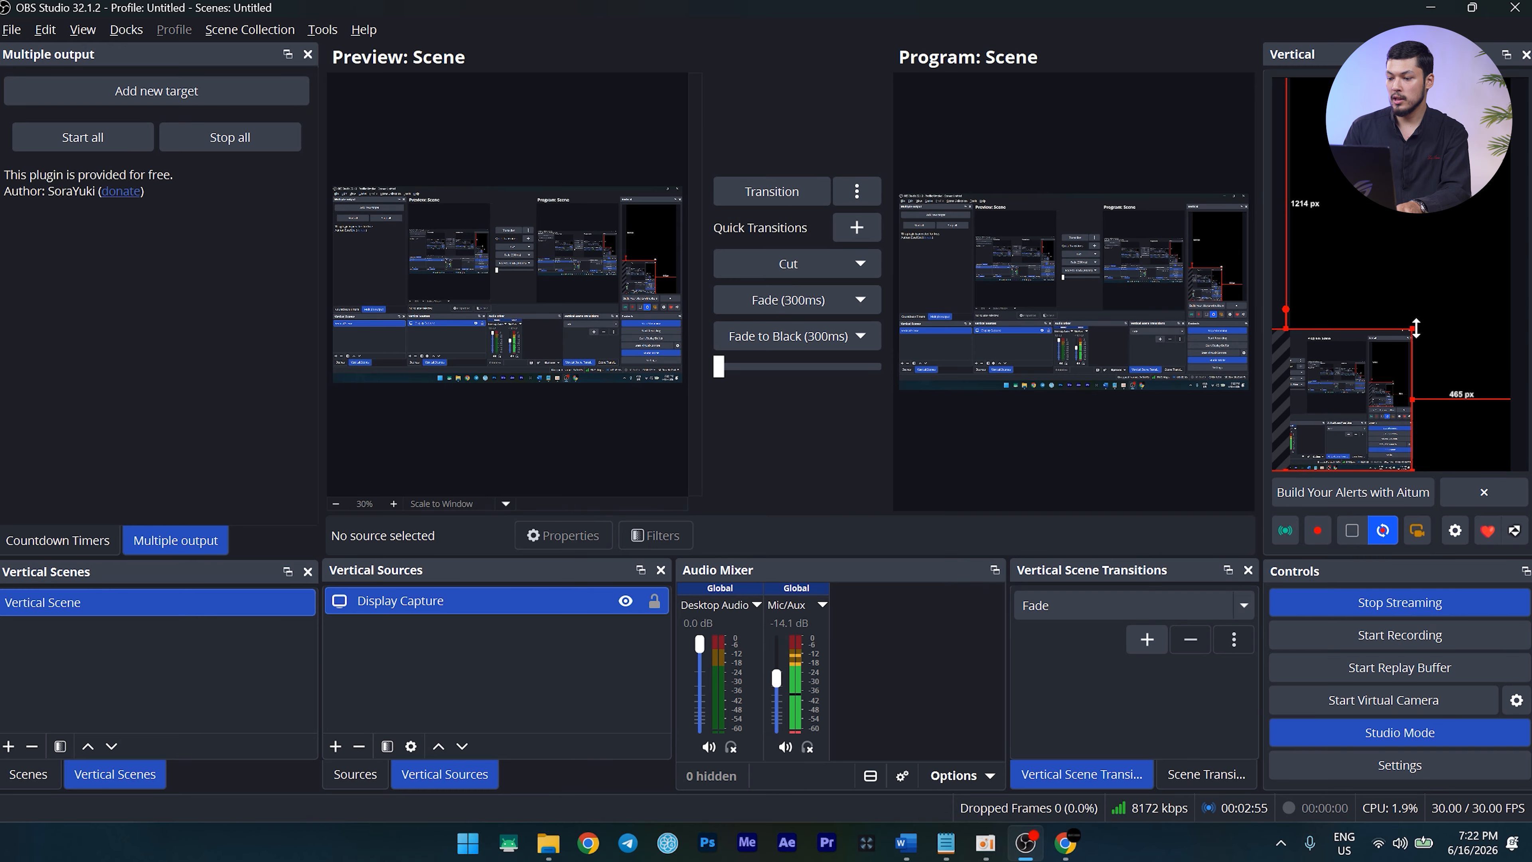
{"action": "left_click_drag", "start_coordinate": [1357, 387], "coordinate": [1474, 197]}
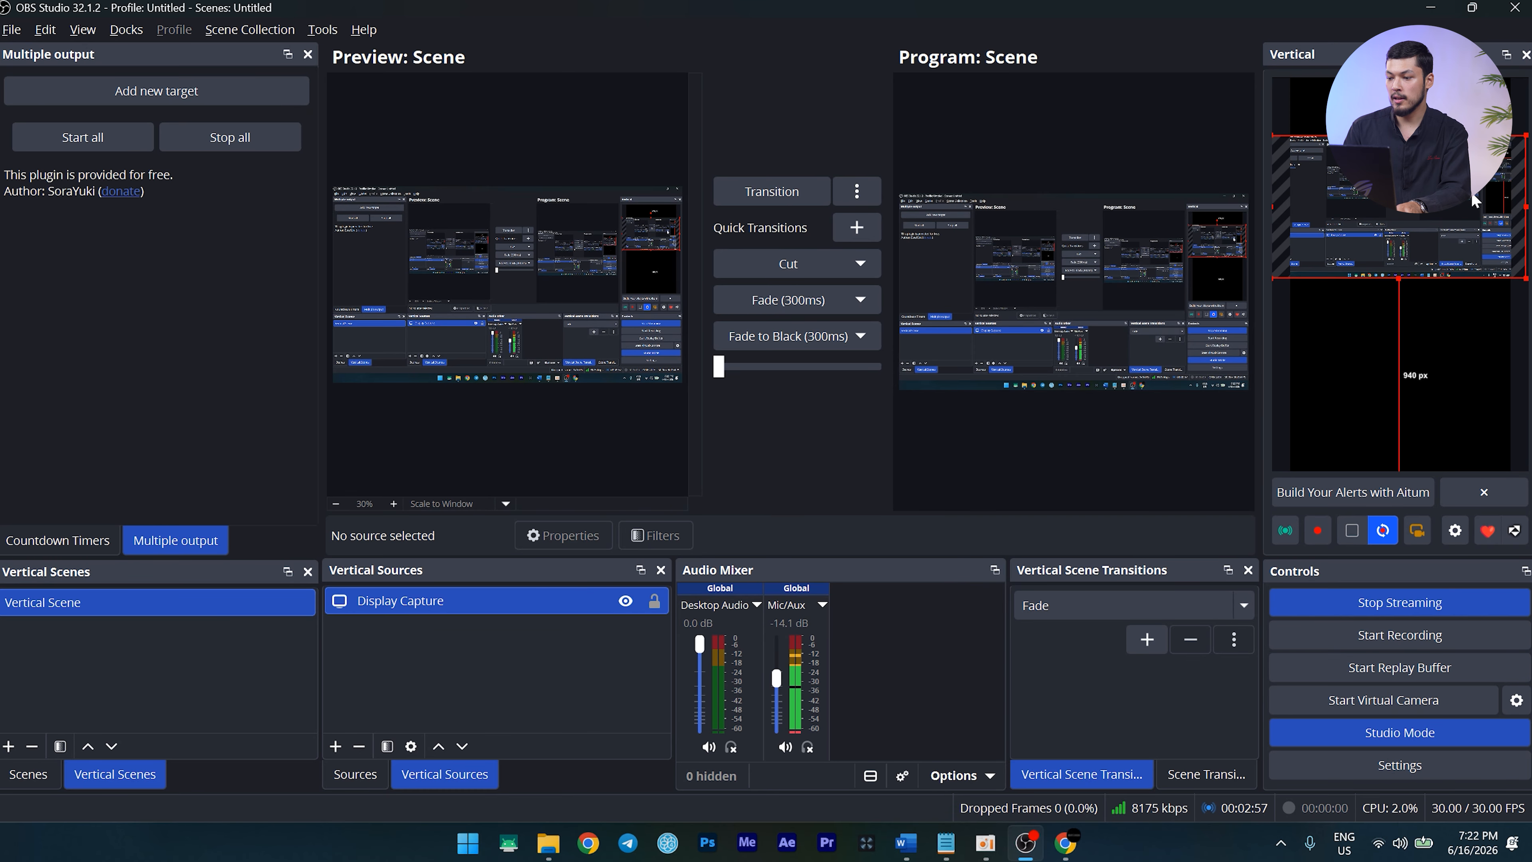
{"action": "left_click_drag", "start_coordinate": [1523, 209], "coordinate": [1514, 209]}
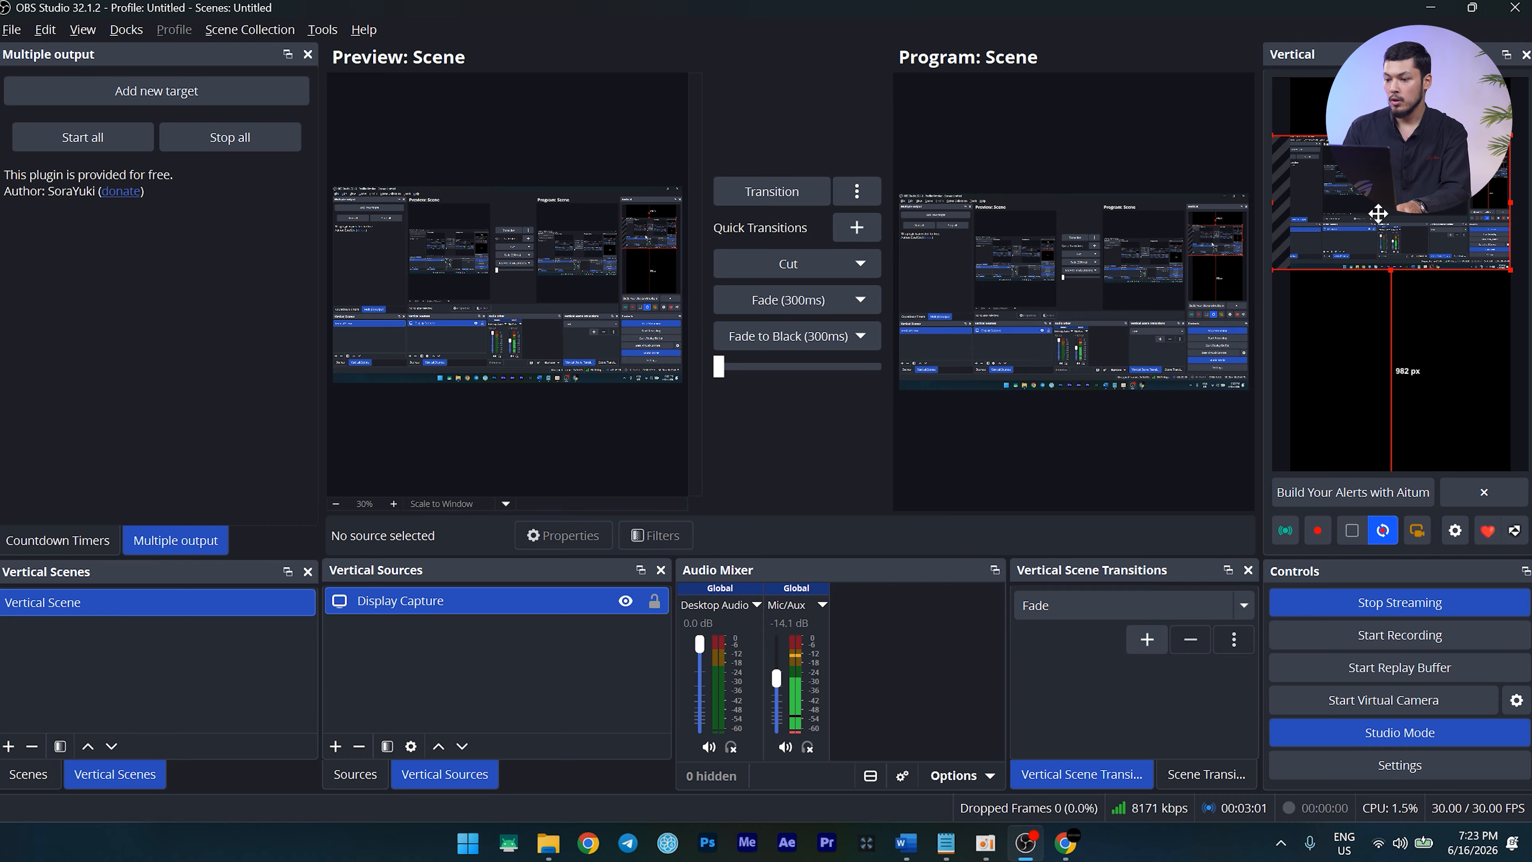
{"action": "left_click_drag", "start_coordinate": [1377, 216], "coordinate": [1398, 218]}
{"action": "left_click_drag", "start_coordinate": [1310, 203], "coordinate": [1349, 218]}
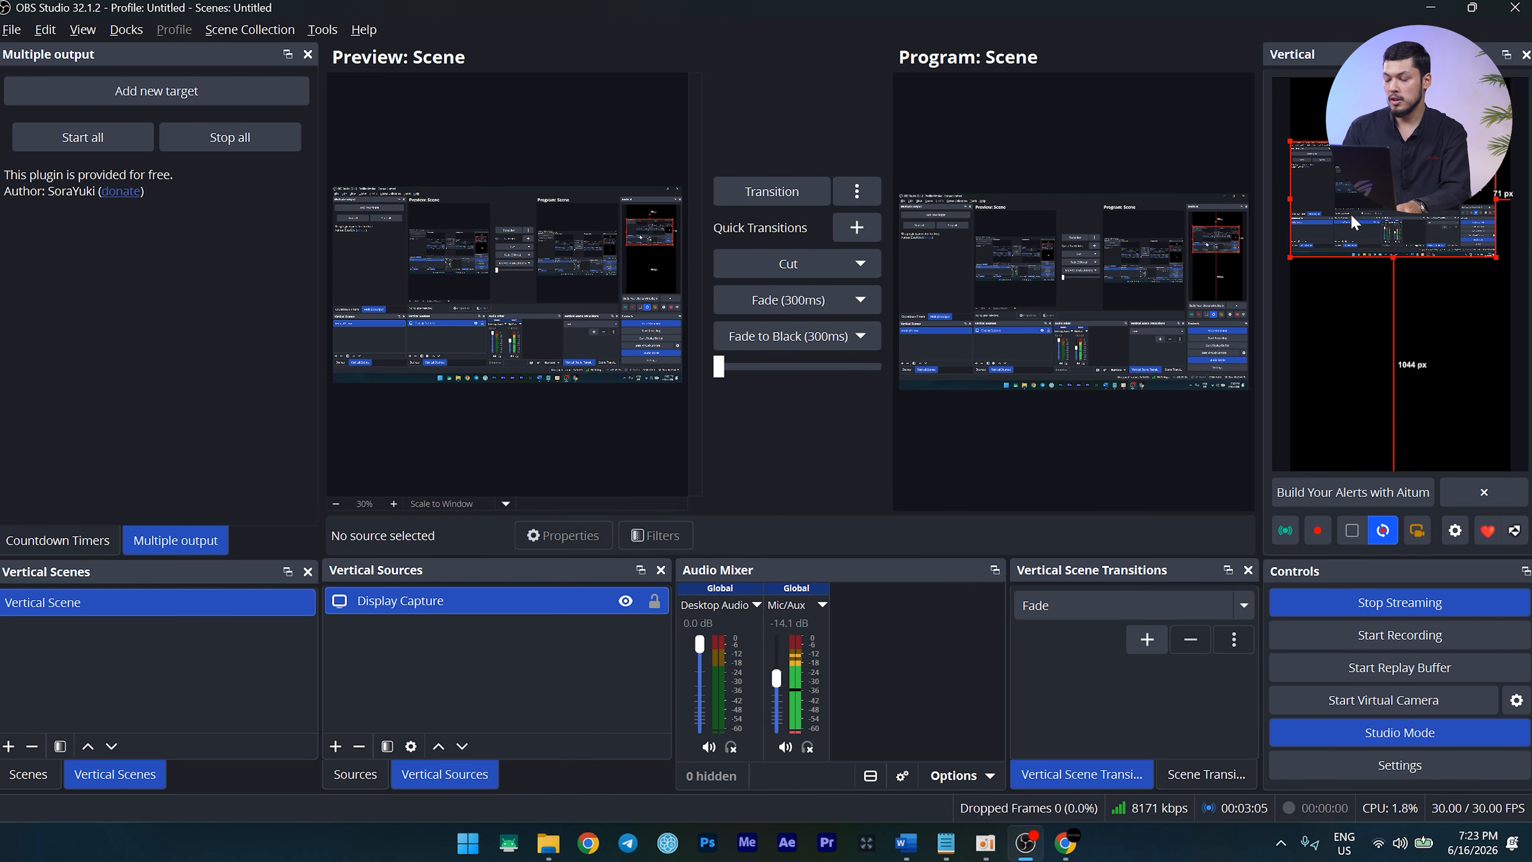
{"action": "left_click_drag", "start_coordinate": [1496, 199], "coordinate": [1511, 207]}
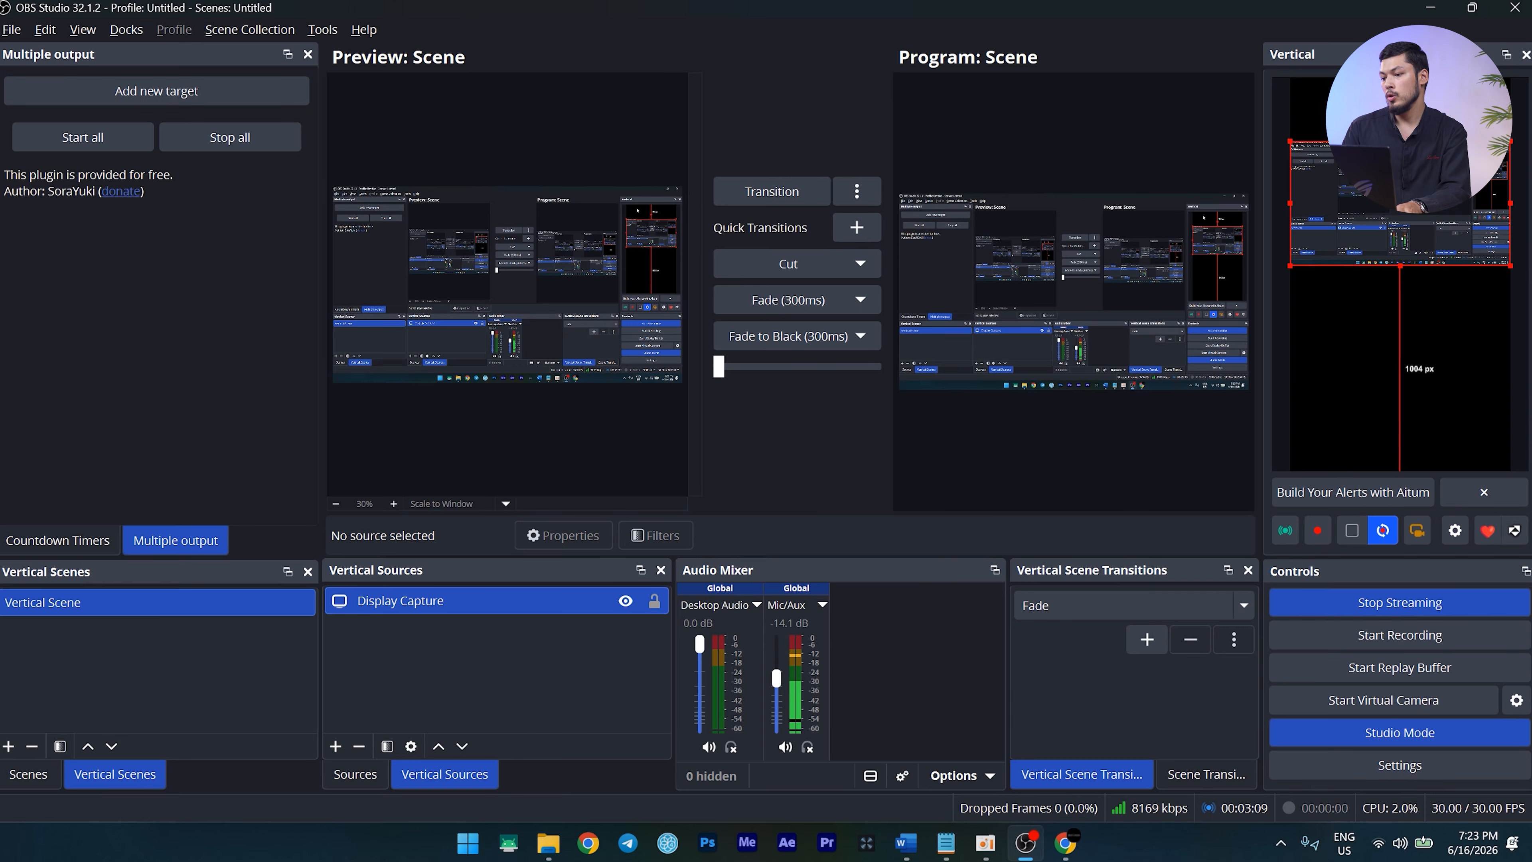
{"action": "left_click", "coordinate": [1331, 103]}
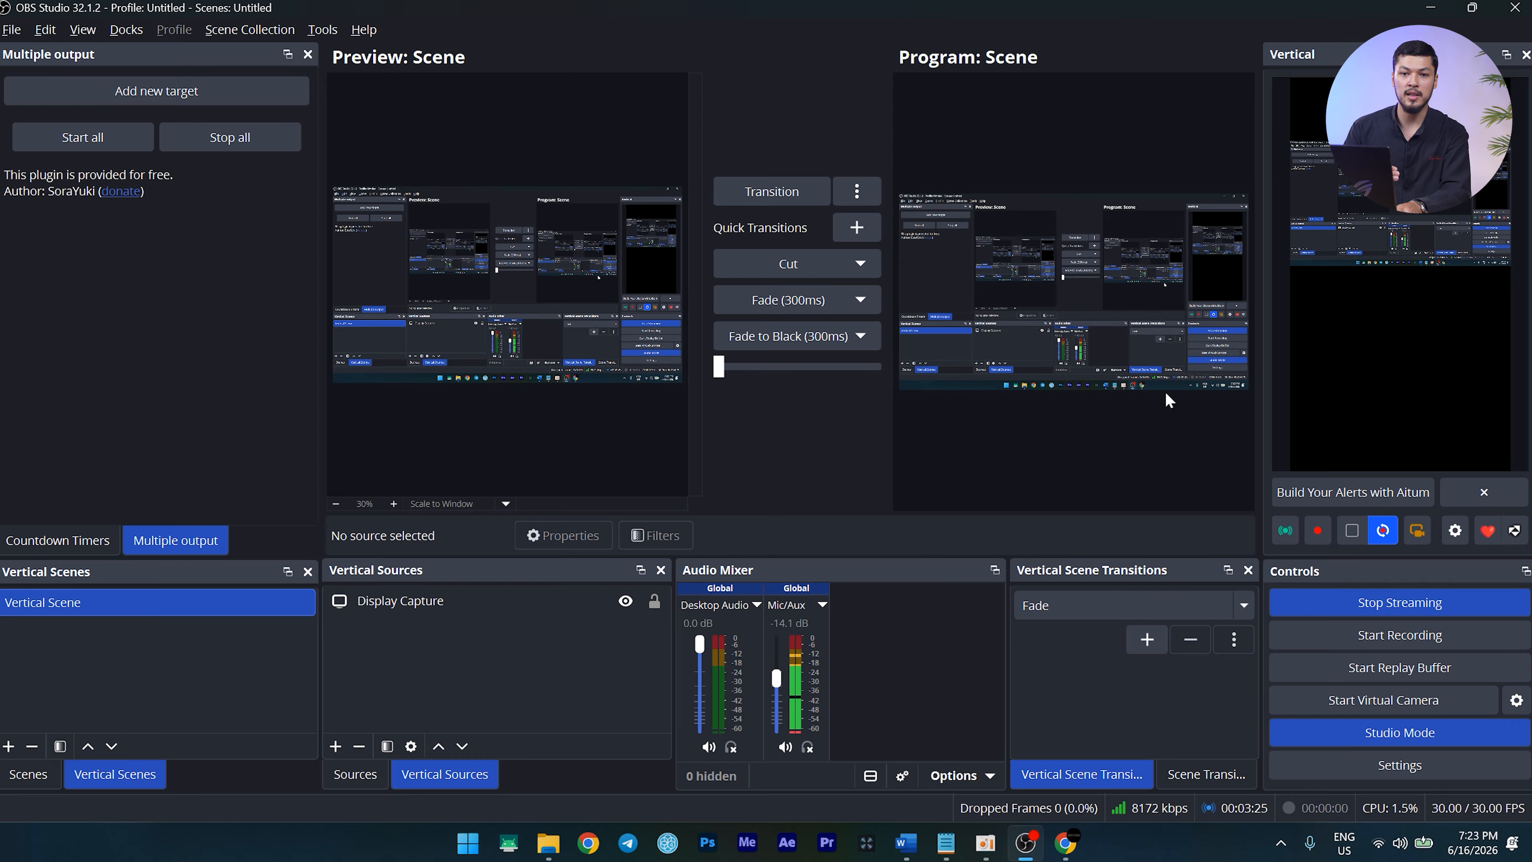
Start the vertical stream, then switch to Chrome and go live on Instagram
{"action": "left_click", "coordinate": [1286, 534]}
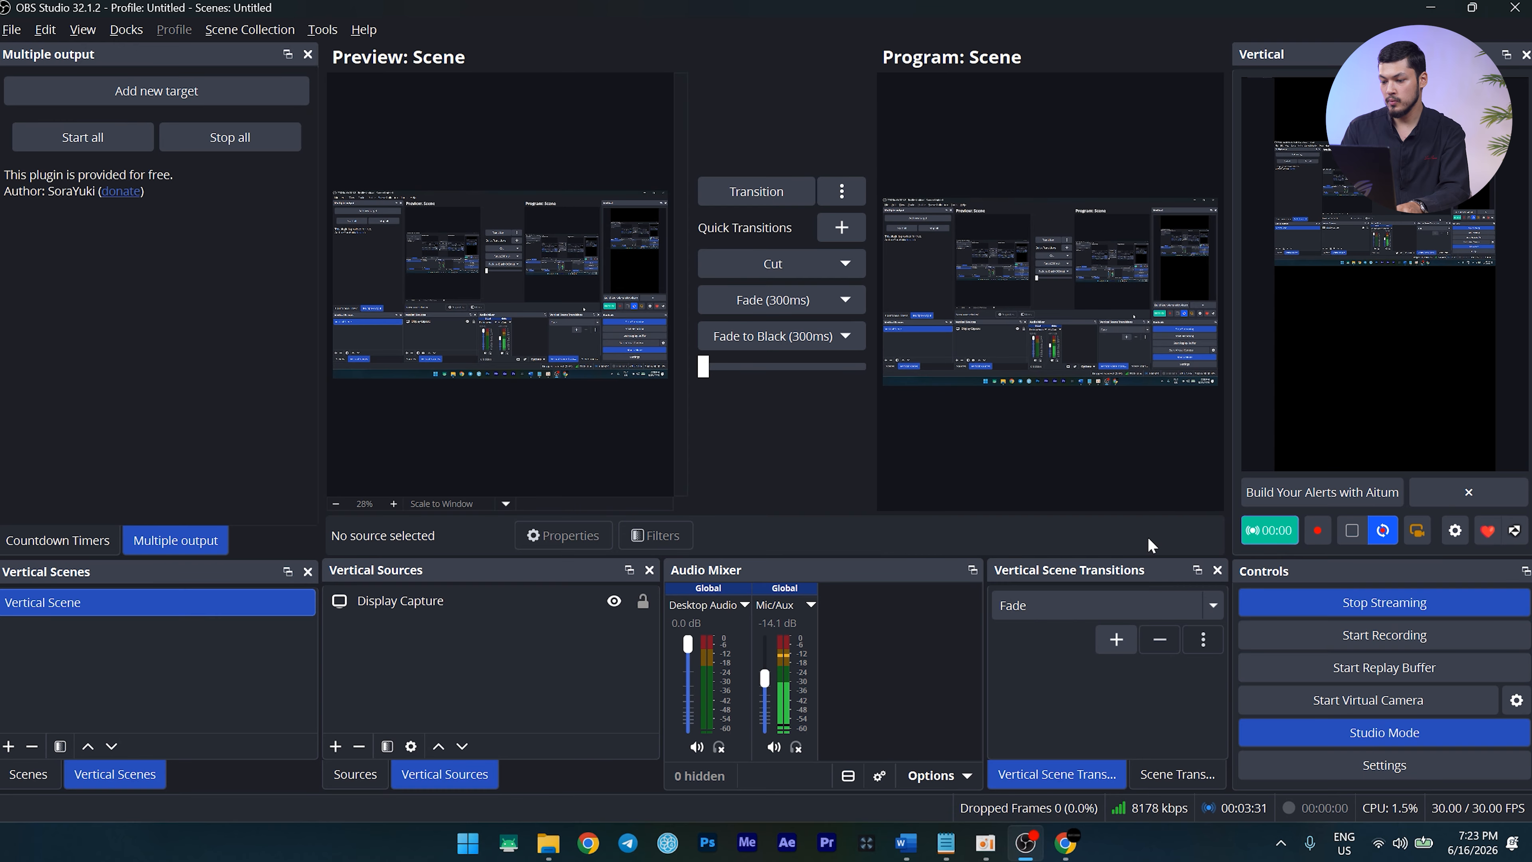
{"action": "key", "text": "alt+Tab"}
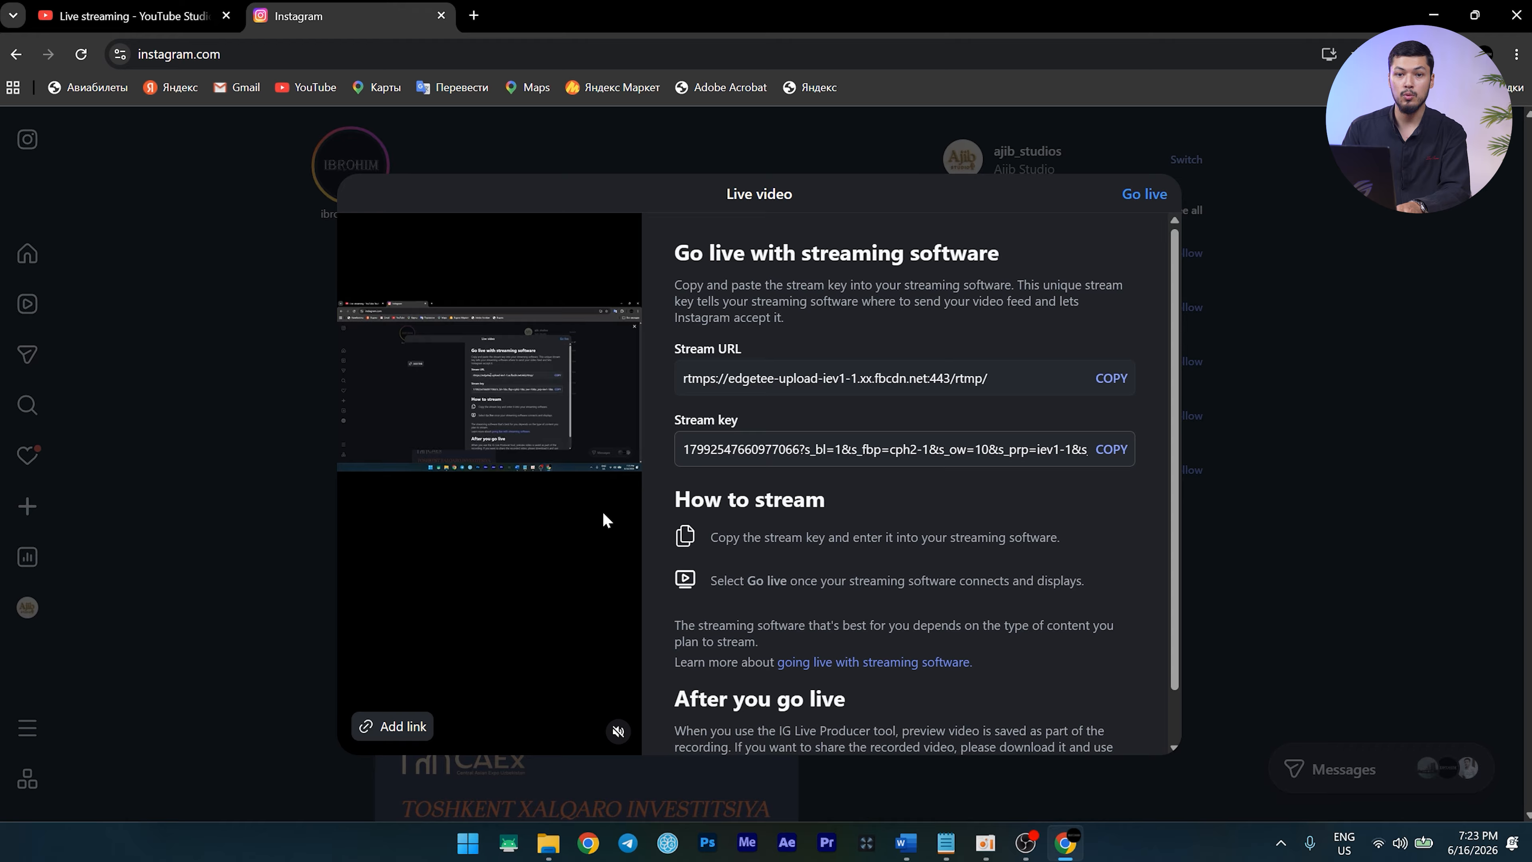
{"action": "left_click", "coordinate": [1141, 201]}
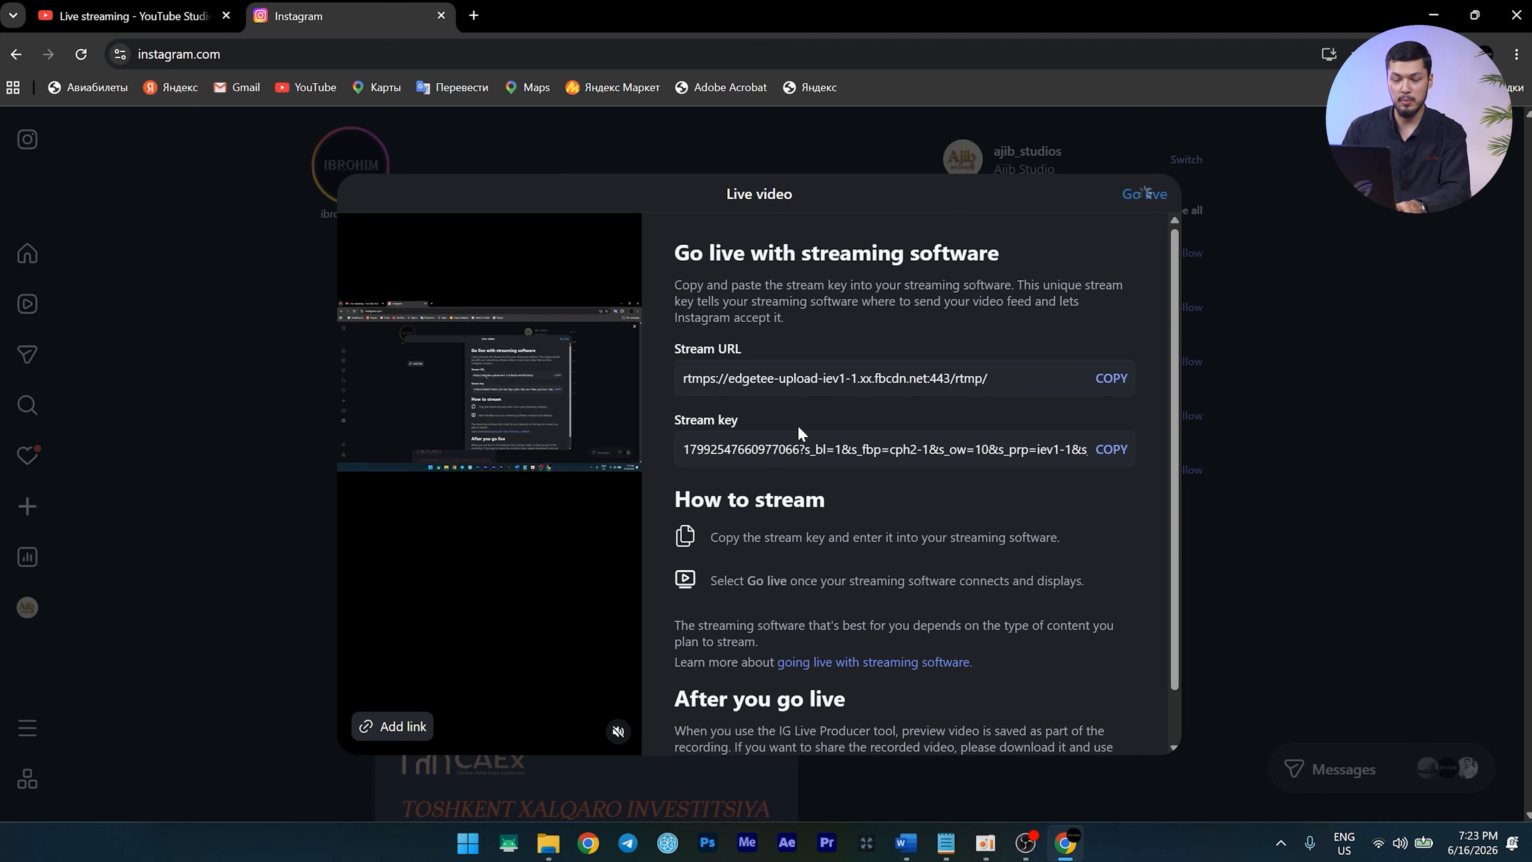
Switch to OBS Studio and open the settings for a new multiple-output target
{"action": "key", "text": "alt+Tab"}
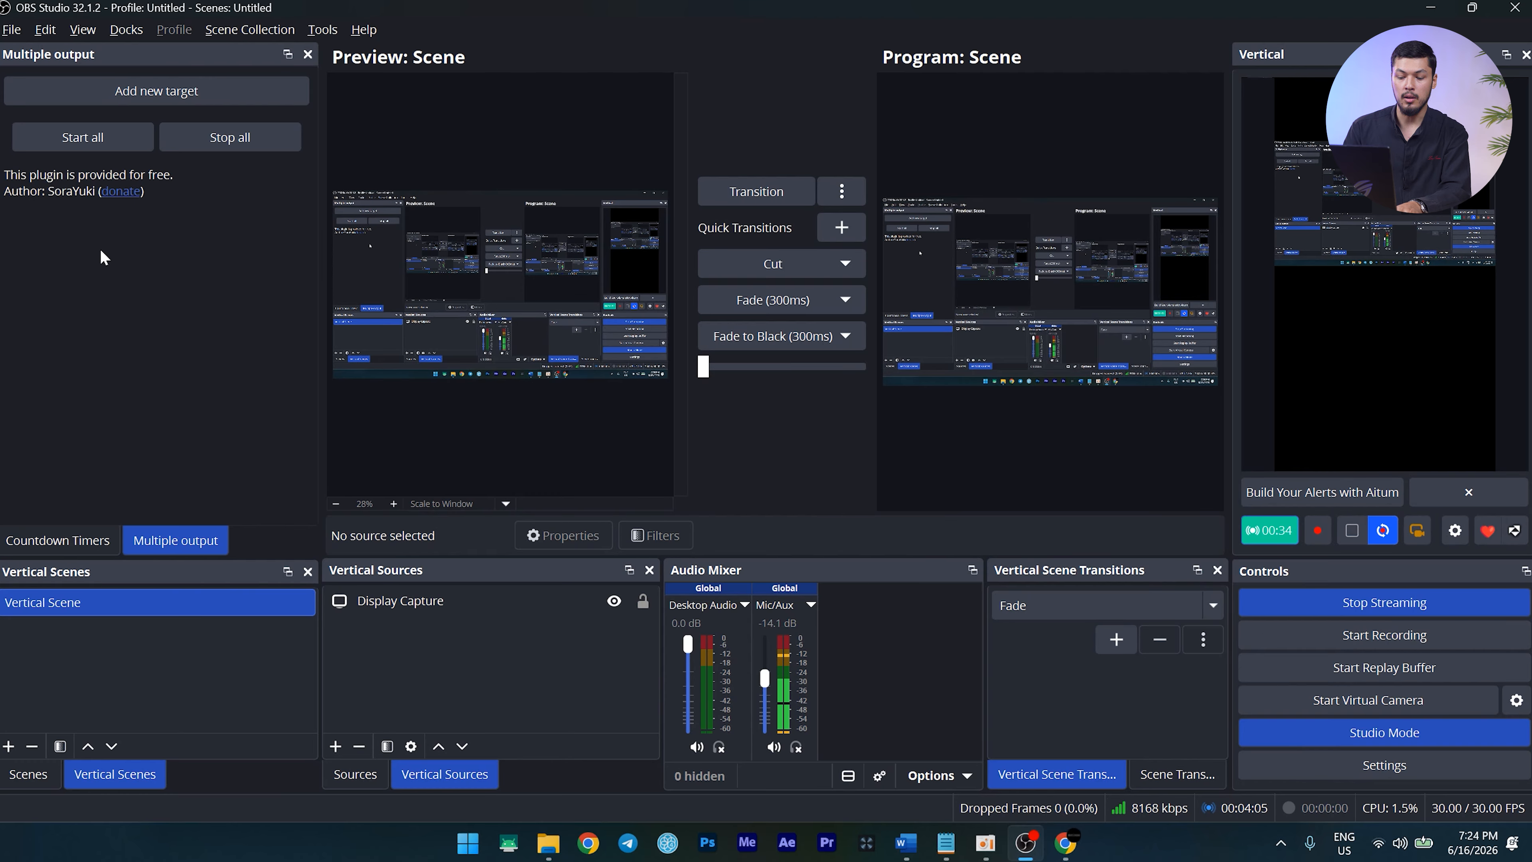
{"action": "left_click", "coordinate": [152, 98]}
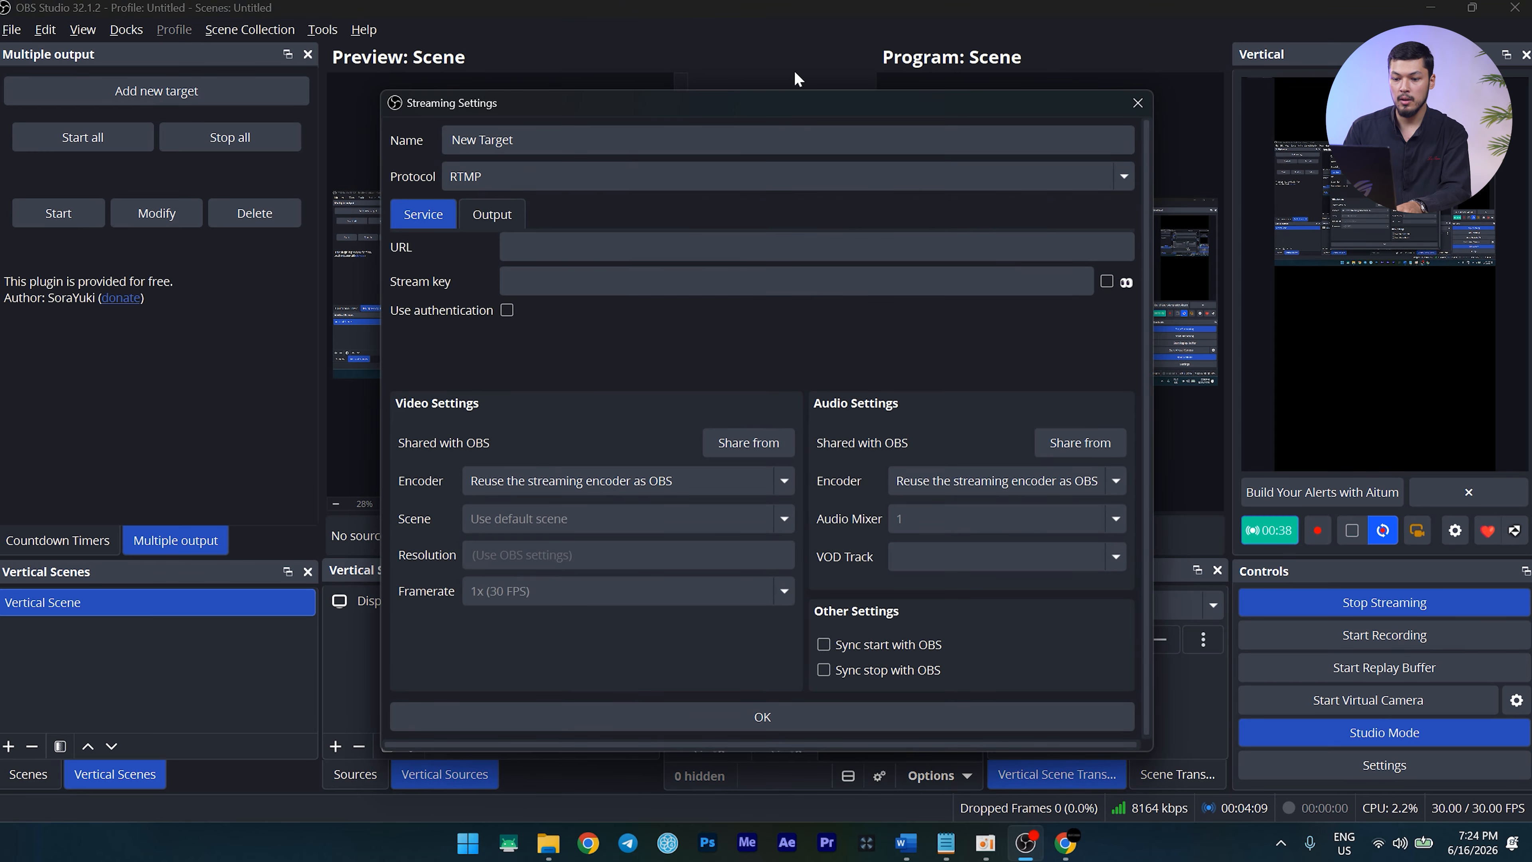
Switch to Chrome, open youtube.com in a new tab, and switch to the other YouTube account
{"action": "key", "text": "alt+Tab"}
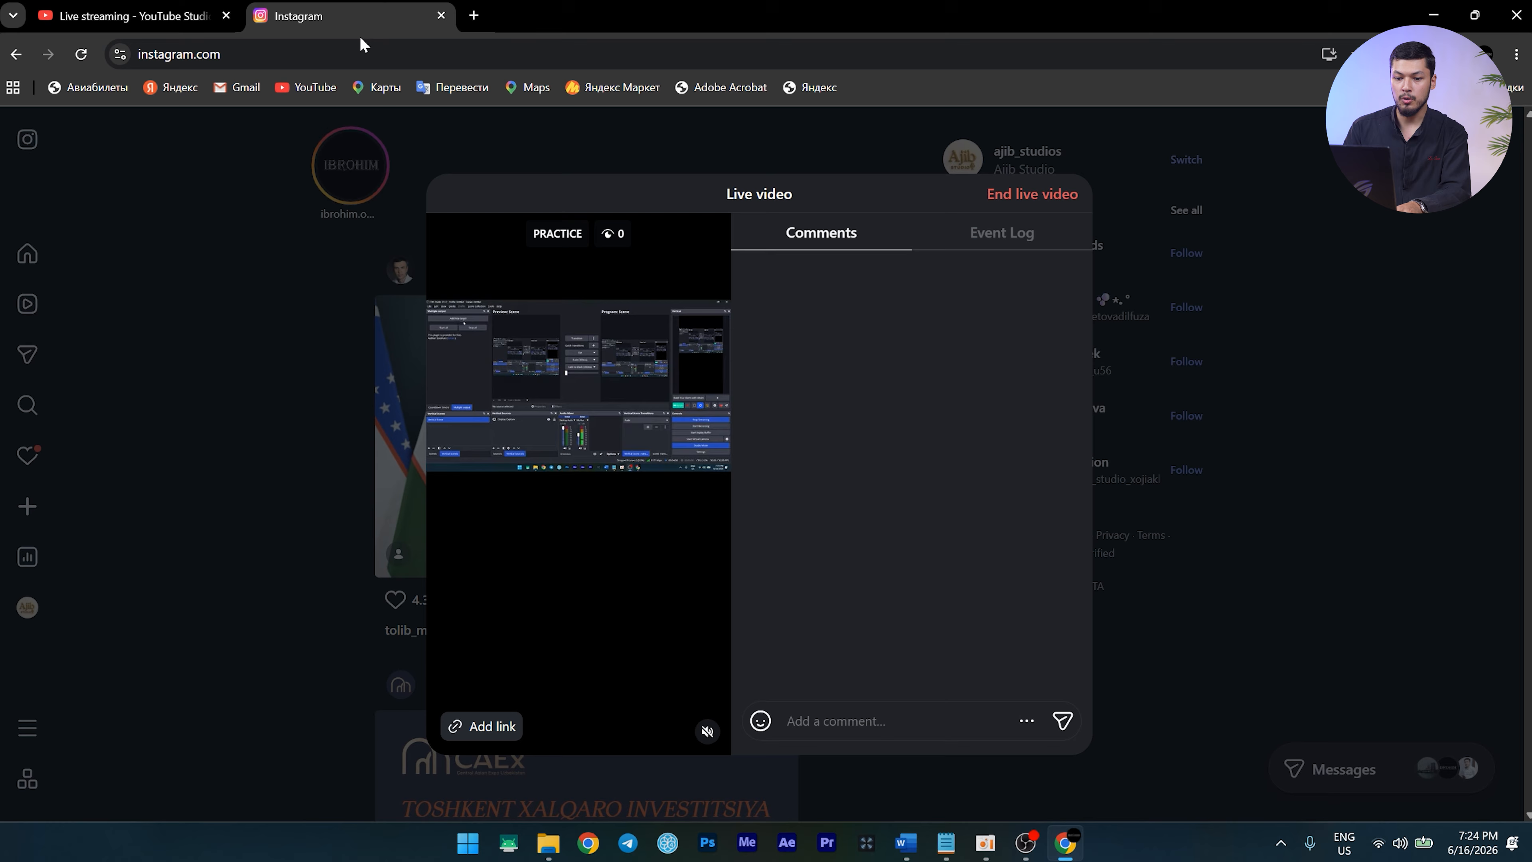
{"action": "left_click", "coordinate": [158, 13]}
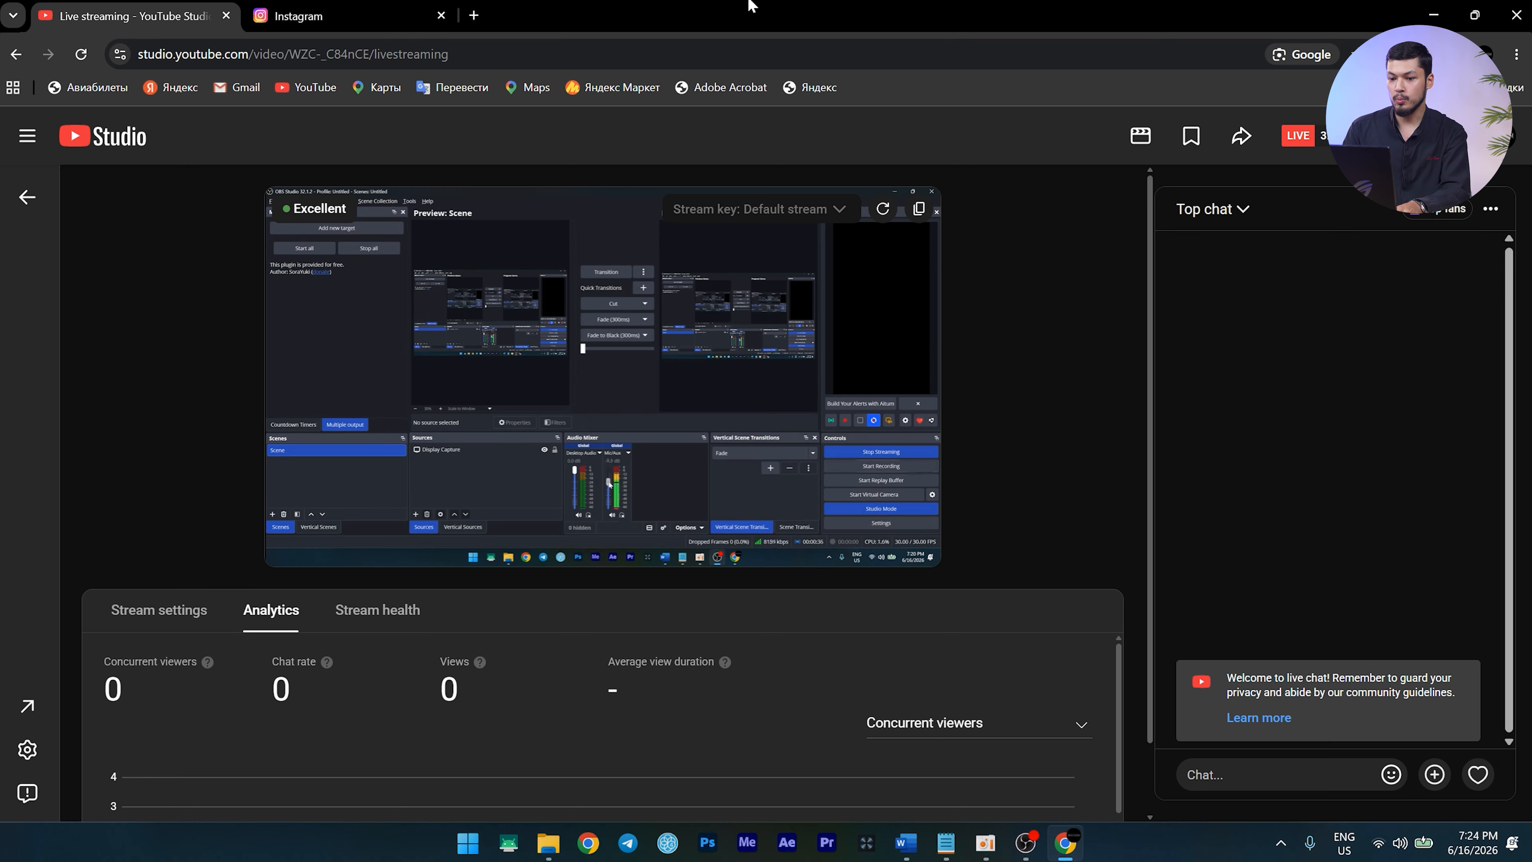
{"action": "left_click", "coordinate": [475, 16]}
{"action": "type", "text": "youtube.com"}
{"action": "key", "text": "Return"}
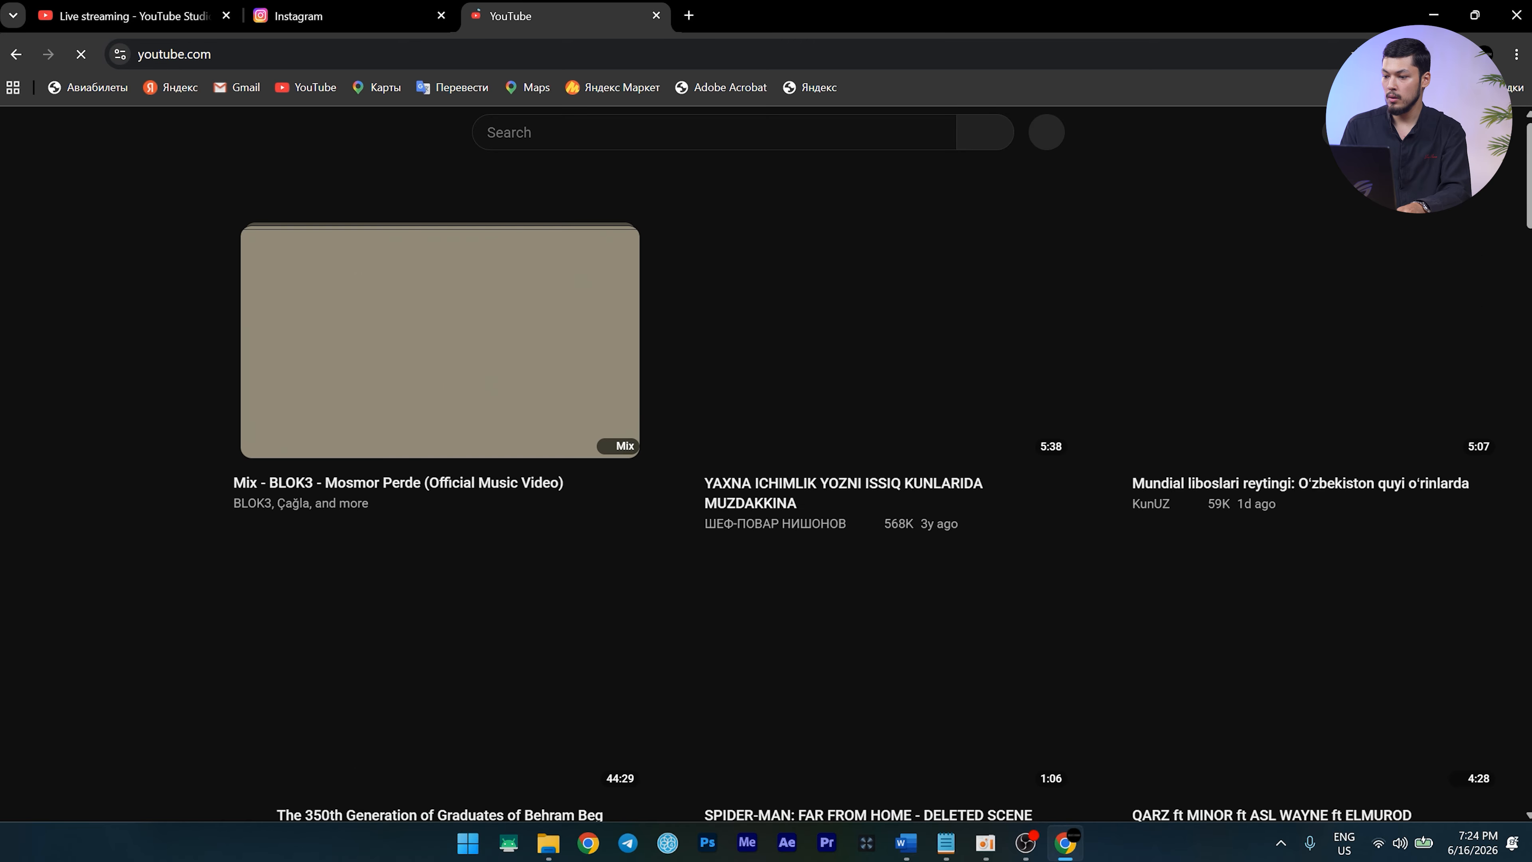
{"action": "left_click", "coordinate": [1494, 132]}
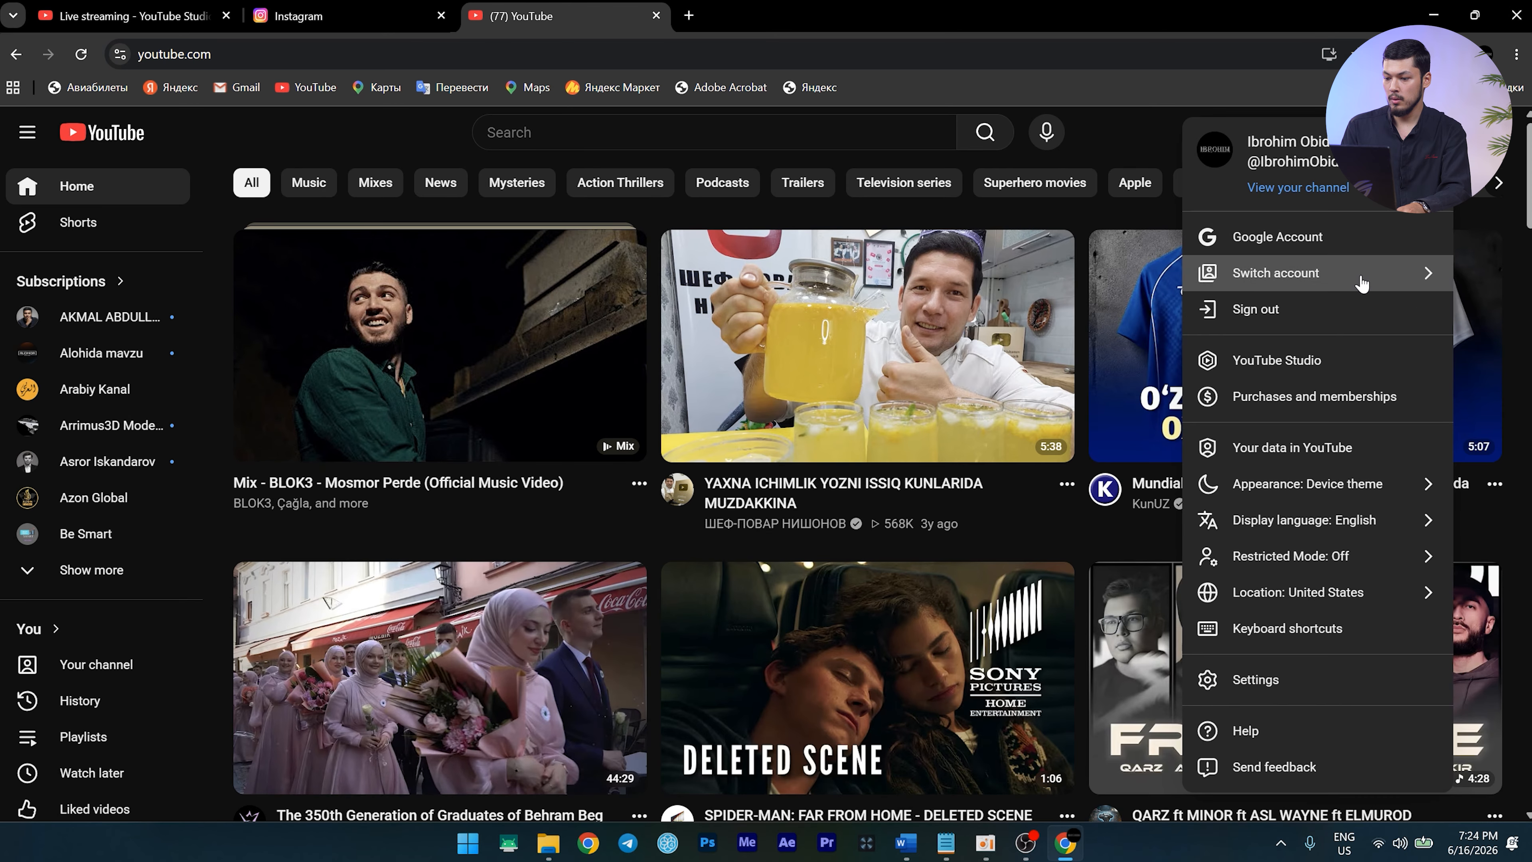
{"action": "left_click", "coordinate": [1361, 283]}
{"action": "left_click", "coordinate": [1259, 598]}
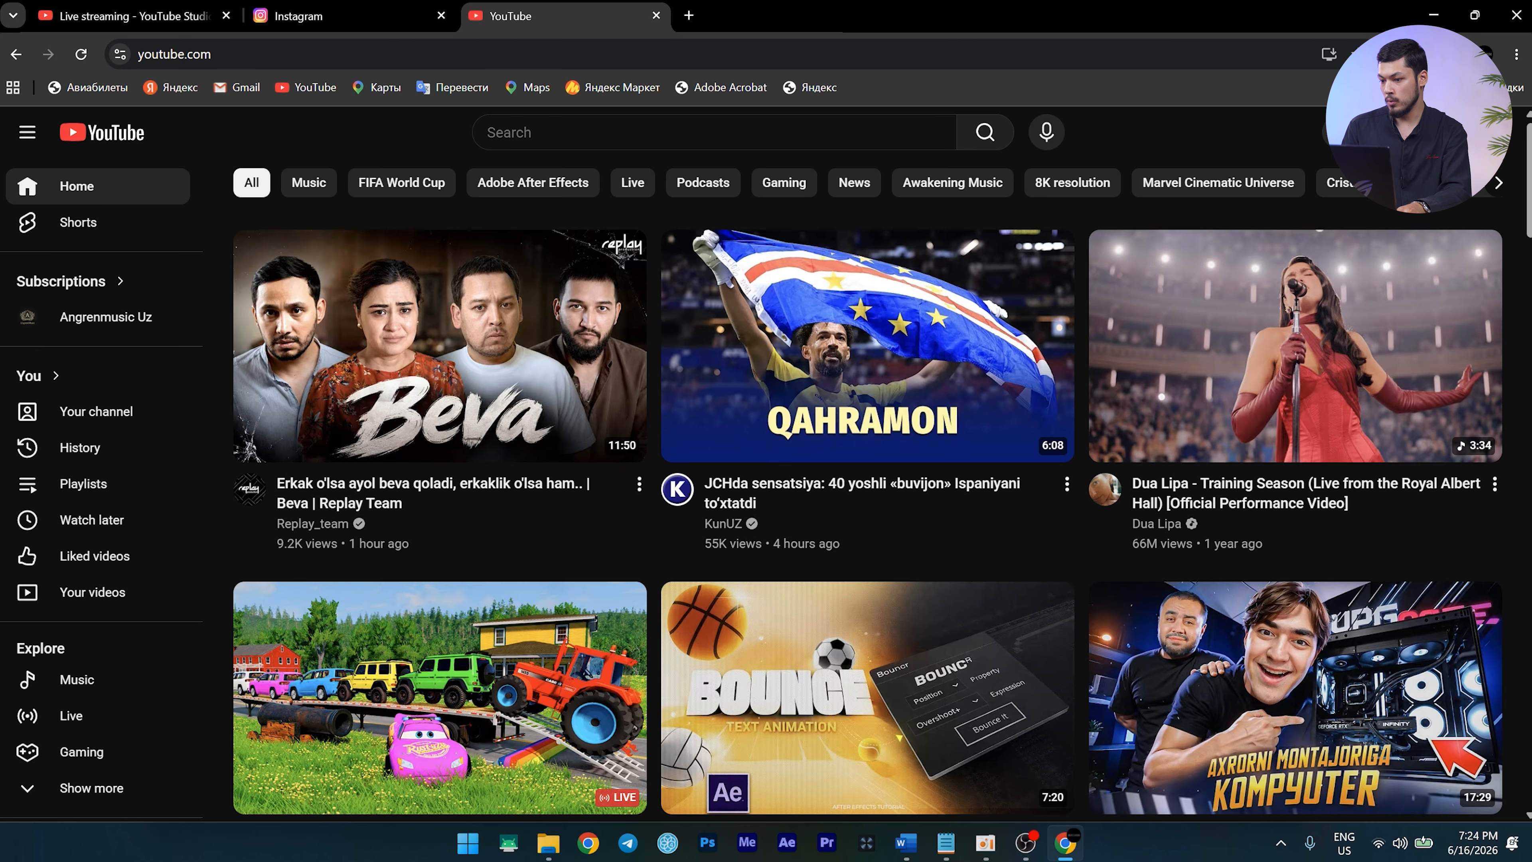
Open the Live Control Room for this channel and choose to schedule a stream for later with streaming software
{"action": "left_click", "coordinate": [1357, 132]}
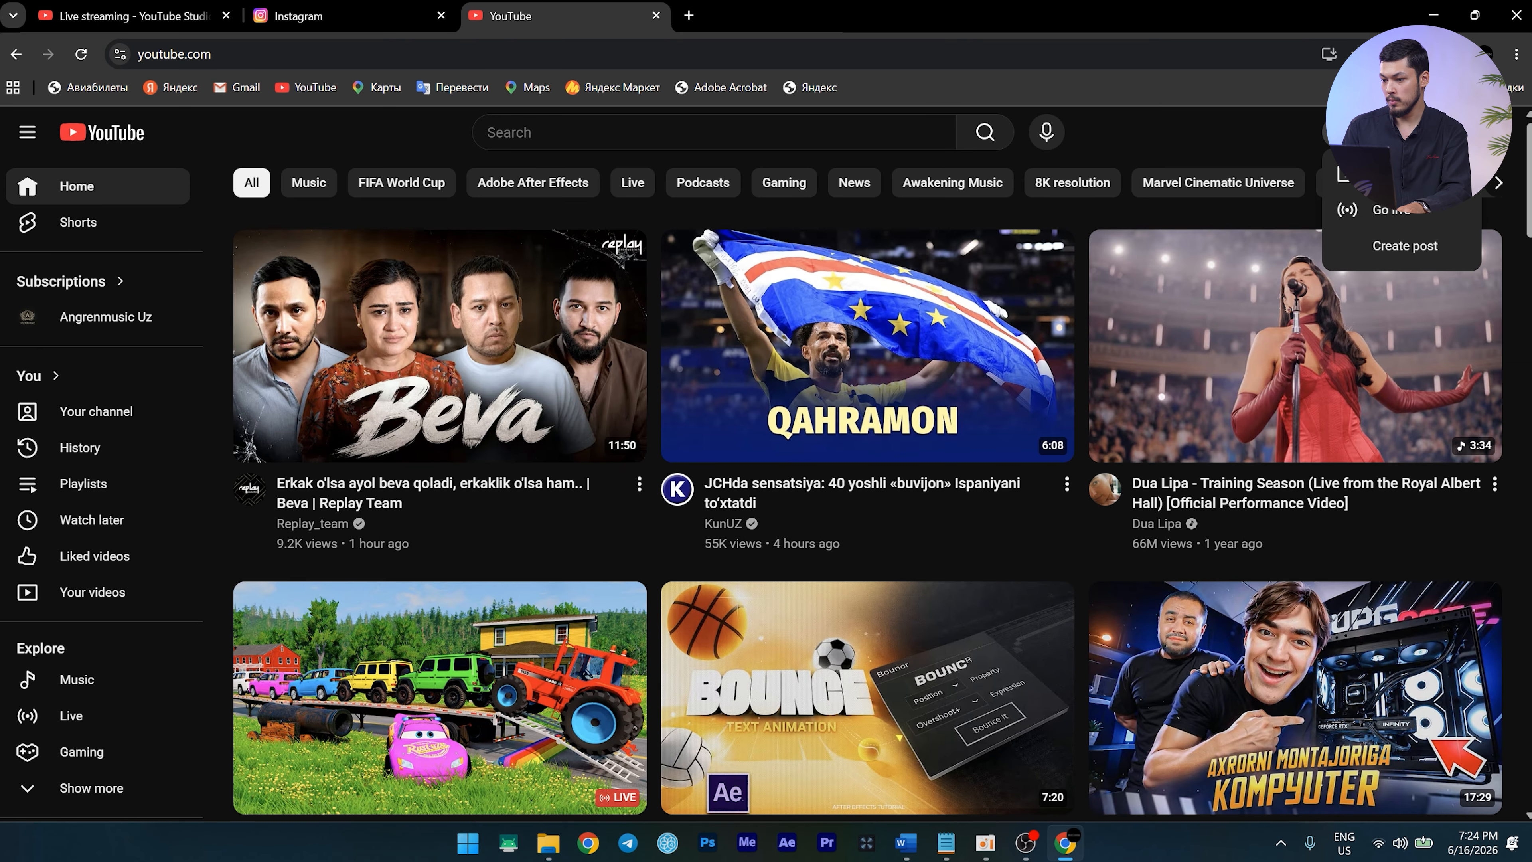
{"action": "left_click", "coordinate": [1357, 229]}
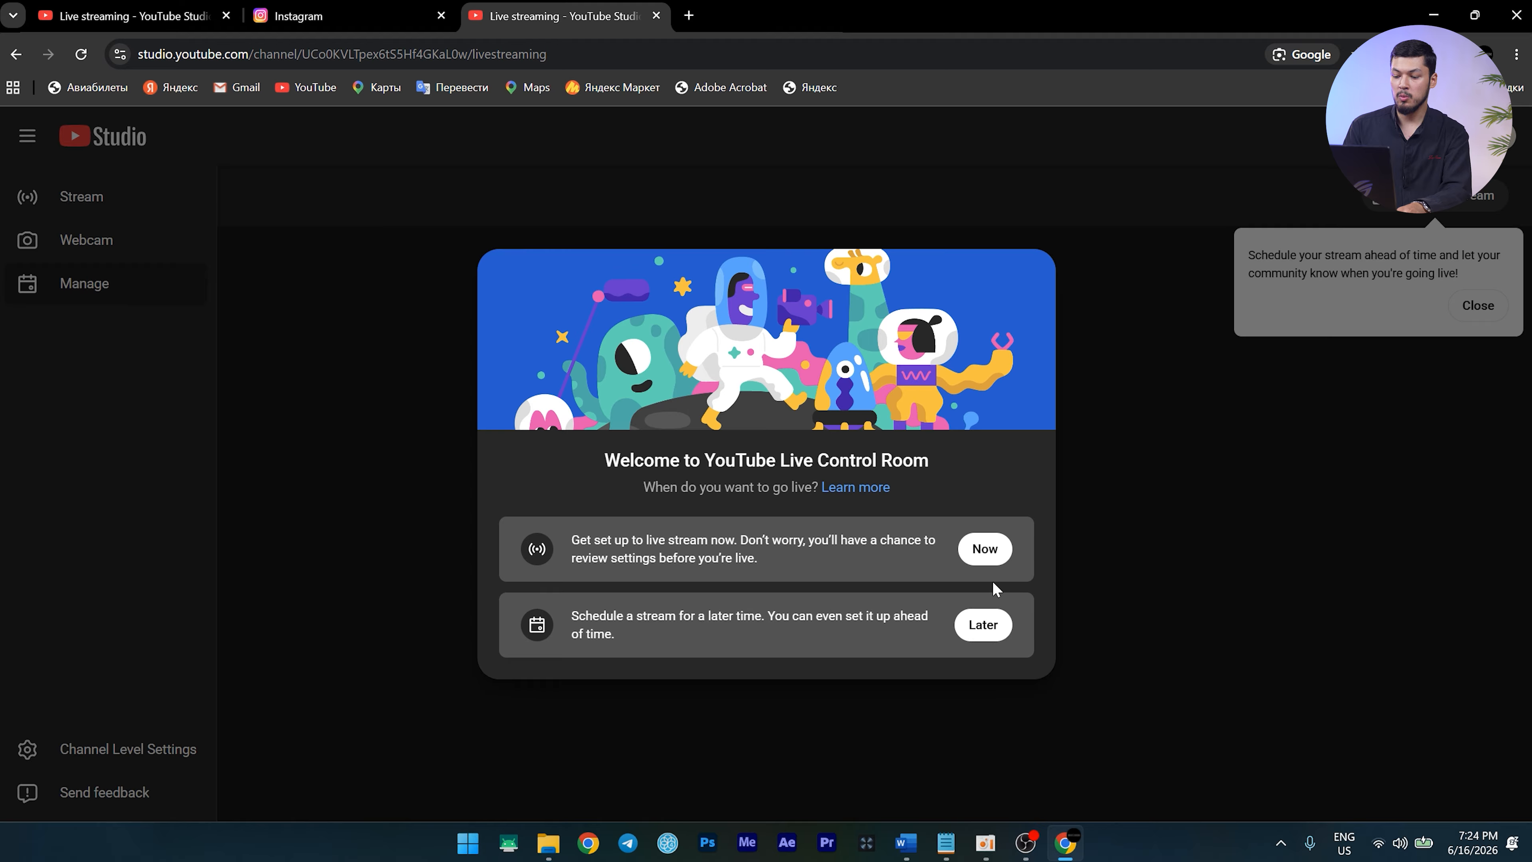
{"action": "left_click", "coordinate": [979, 624]}
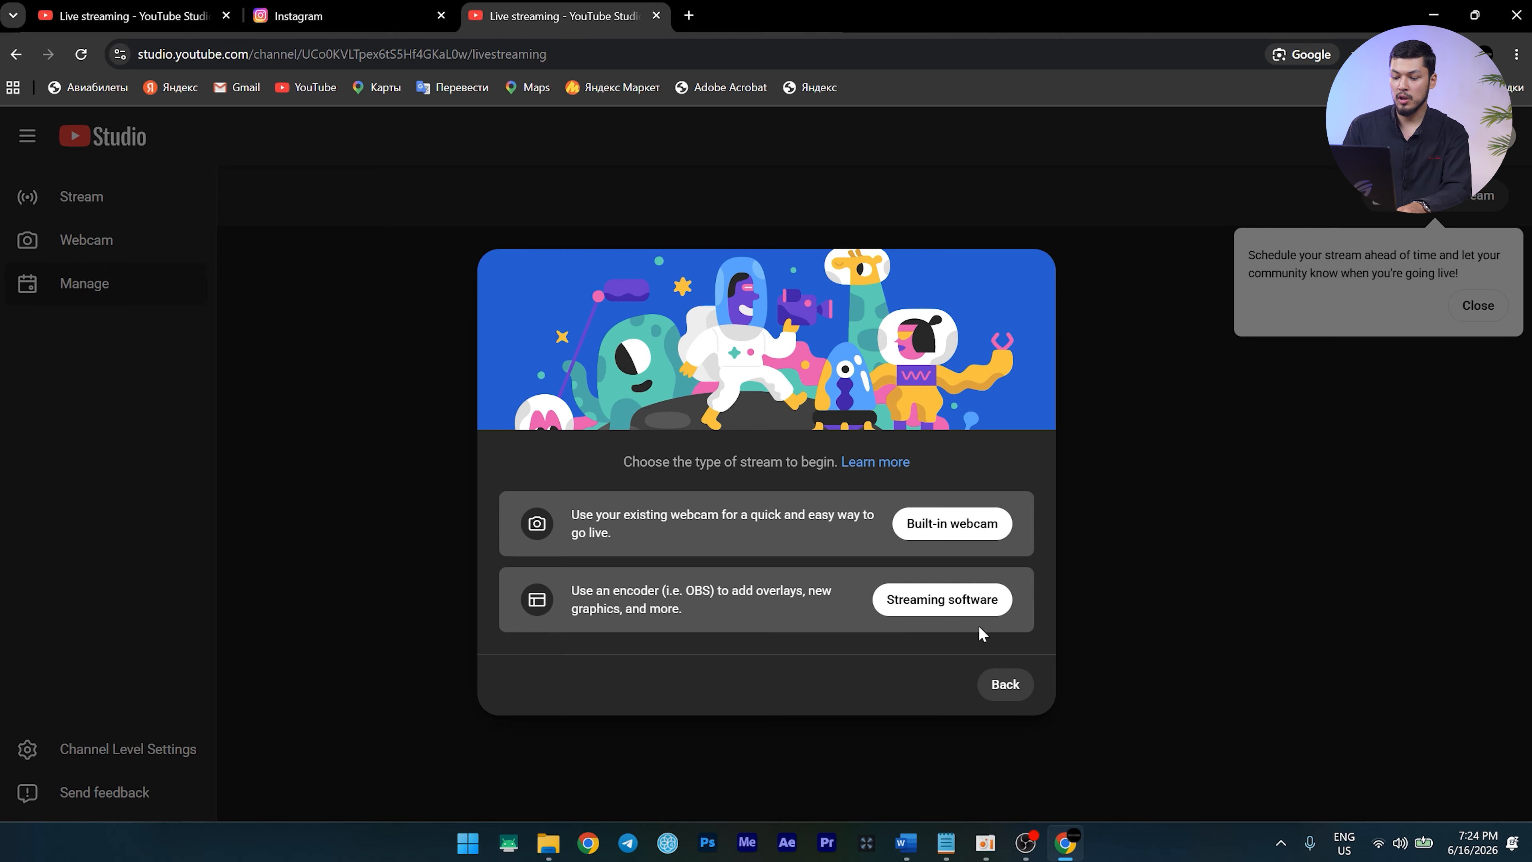
{"action": "left_click", "coordinate": [958, 607]}
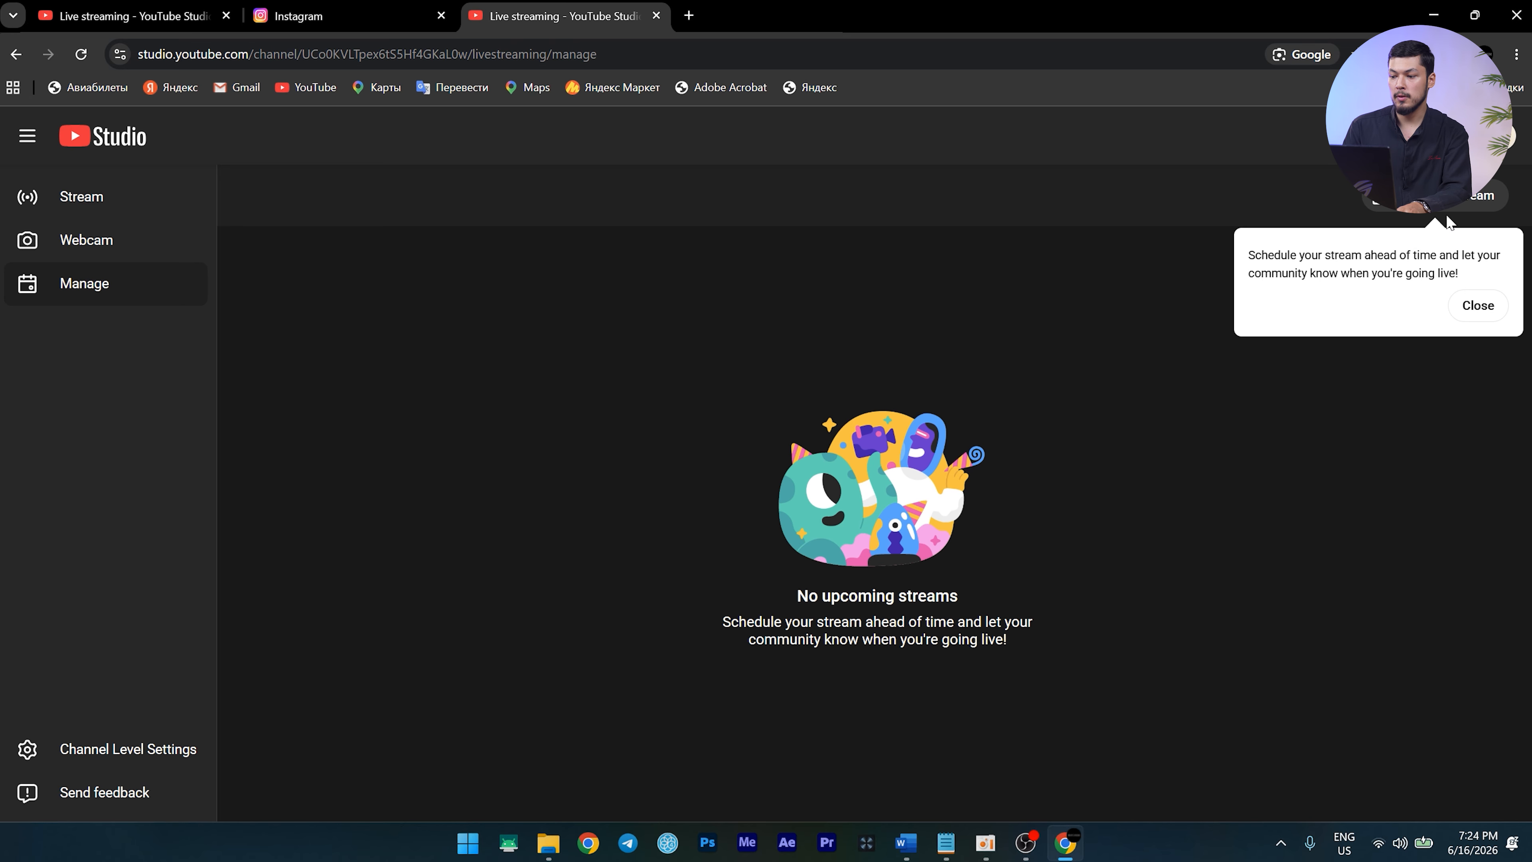
Create a scheduled stream titled "Test" and mark it as not made for kids
{"action": "left_click", "coordinate": [1464, 206]}
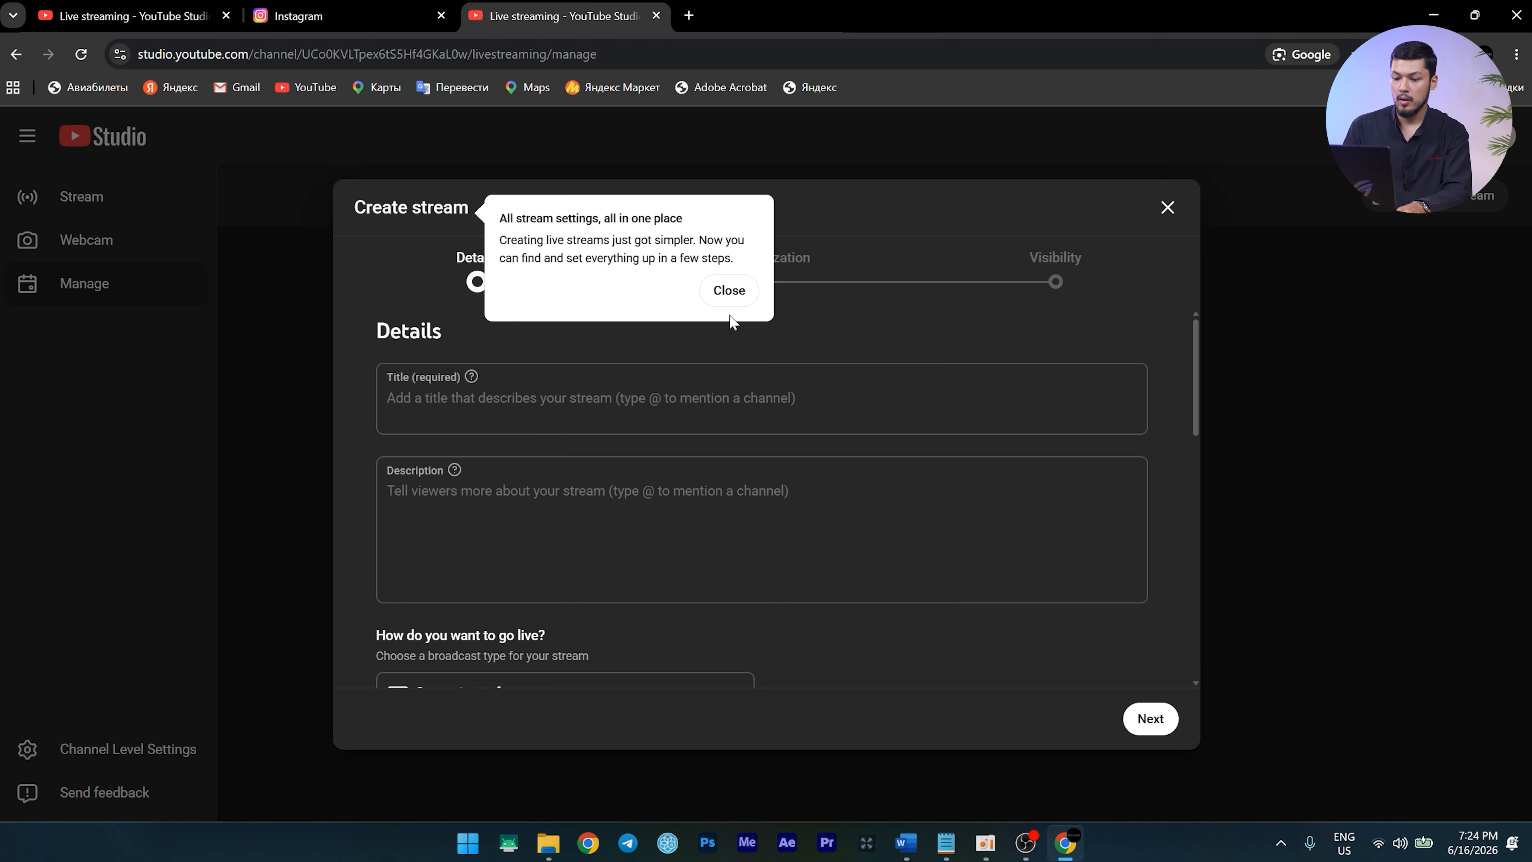
{"action": "left_click", "coordinate": [726, 291]}
{"action": "scroll", "coordinate": [529, 503], "scroll_direction": "down", "scroll_amount": 2}
{"action": "scroll", "coordinate": [529, 502], "scroll_direction": "up", "scroll_amount": 2}
{"action": "left_click", "coordinate": [491, 392]}
{"action": "type", "text": "Tes"}
{"action": "left_click", "coordinate": [451, 477]}
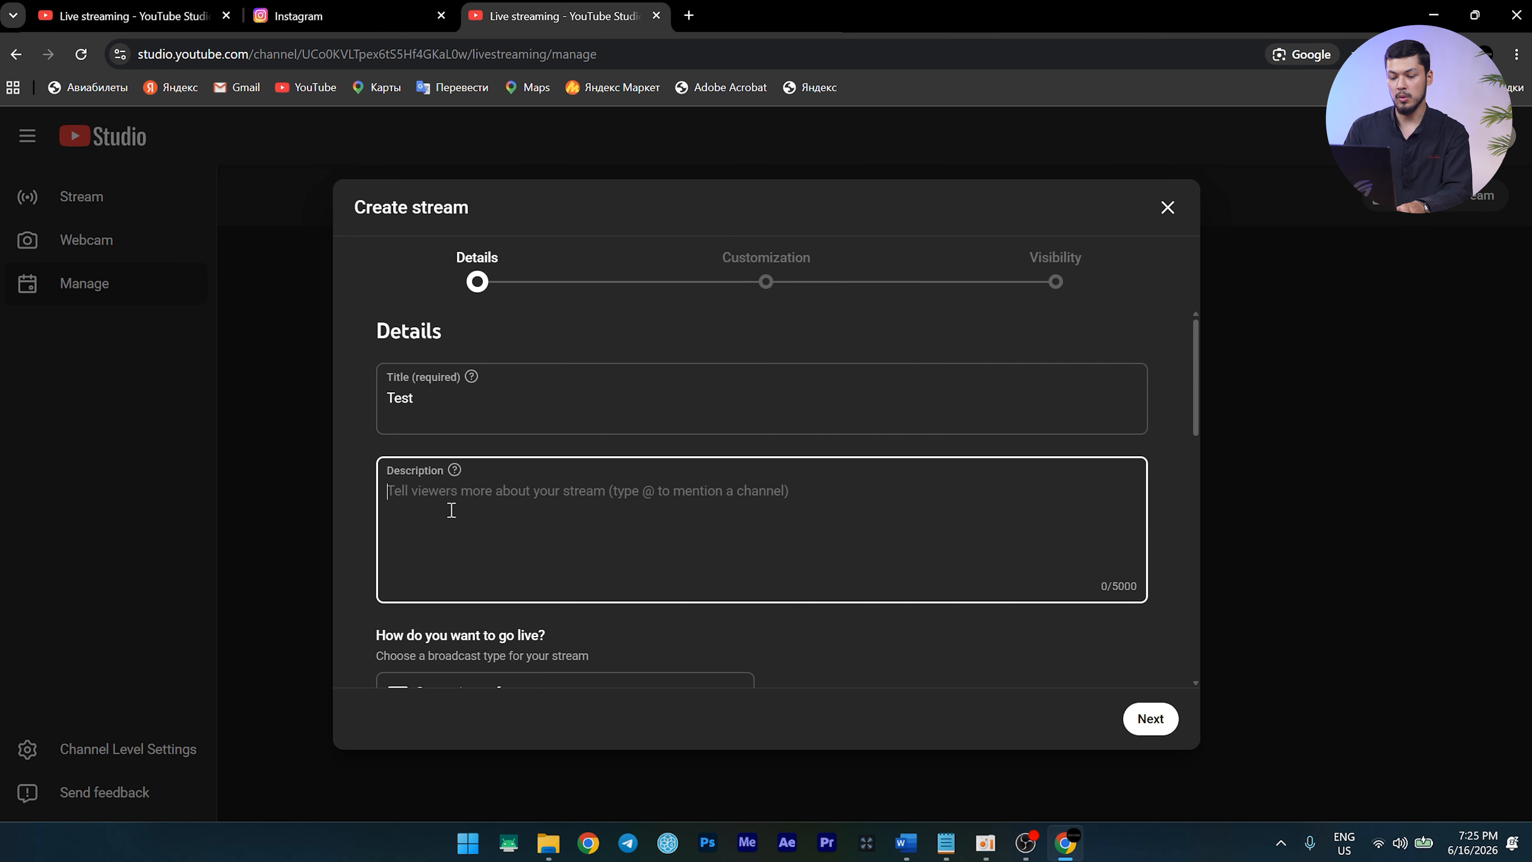
{"action": "scroll", "coordinate": [530, 483], "scroll_direction": "down", "scroll_amount": 5}
{"action": "scroll", "coordinate": [615, 462], "scroll_direction": "down", "scroll_amount": 5}
{"action": "left_click", "coordinate": [387, 523]}
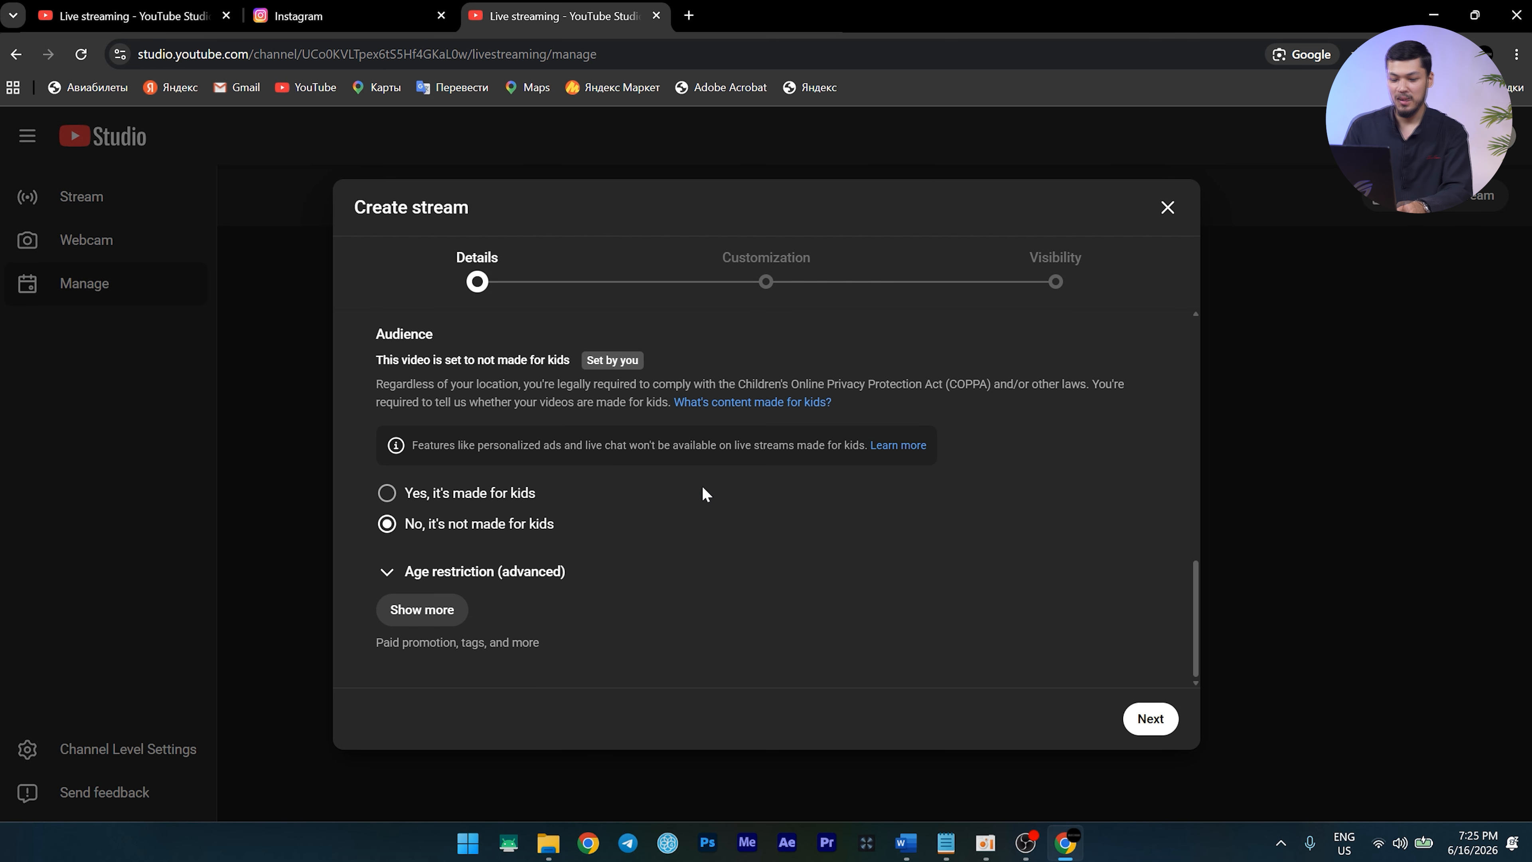
{"action": "scroll", "coordinate": [701, 489], "scroll_direction": "up", "scroll_amount": 2}
{"action": "scroll", "coordinate": [812, 433], "scroll_direction": "up", "scroll_amount": 5}
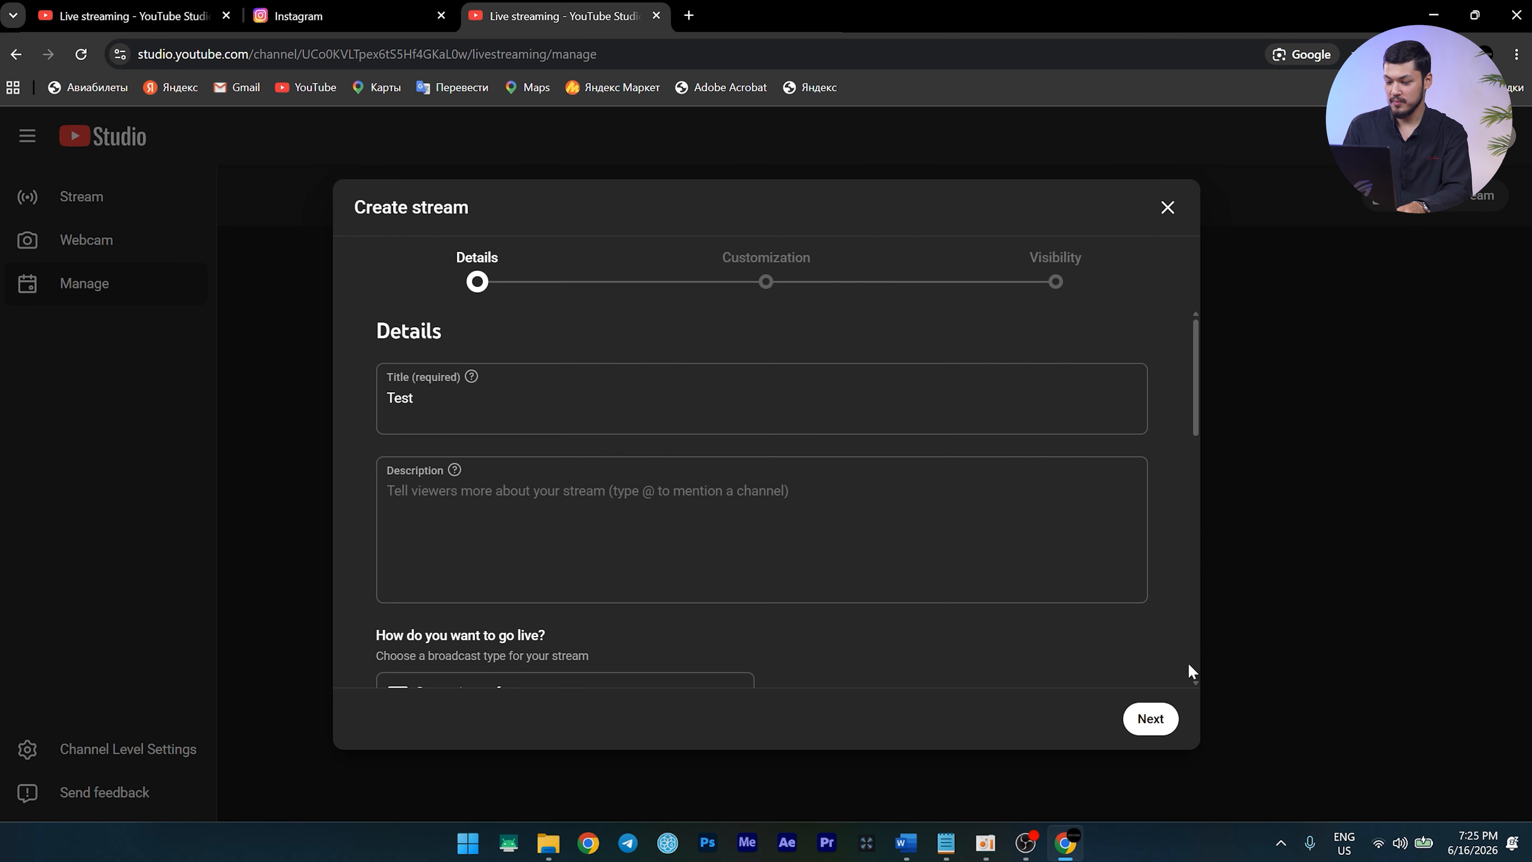
Set the Test stream's visibility to Unlisted and finish creating it
{"action": "left_click", "coordinate": [1151, 719]}
{"action": "left_click", "coordinate": [1151, 719]}
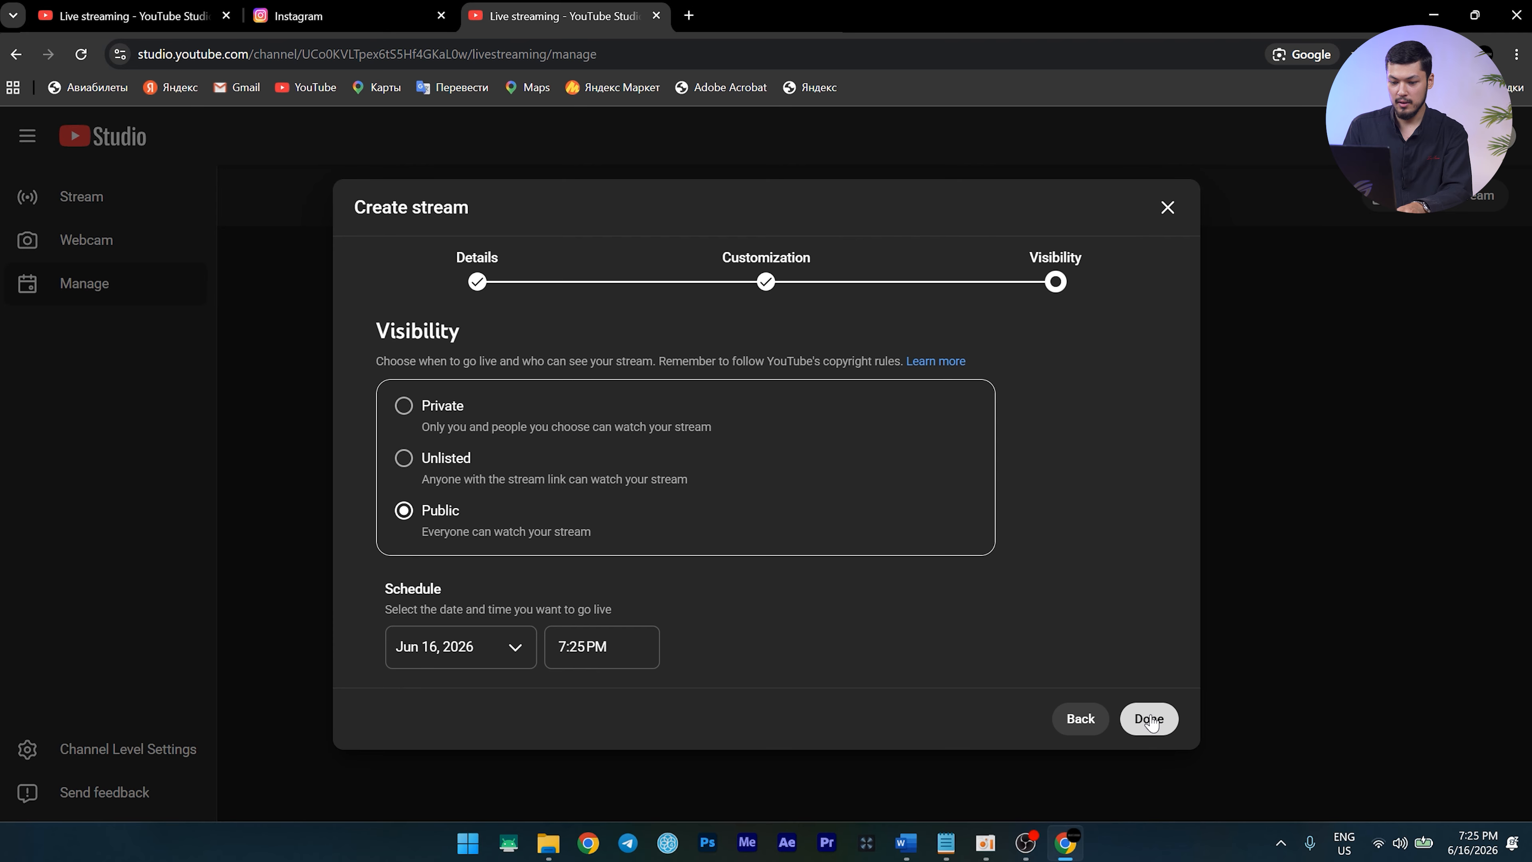
{"action": "left_click", "coordinate": [439, 458]}
{"action": "left_click", "coordinate": [1162, 722]}
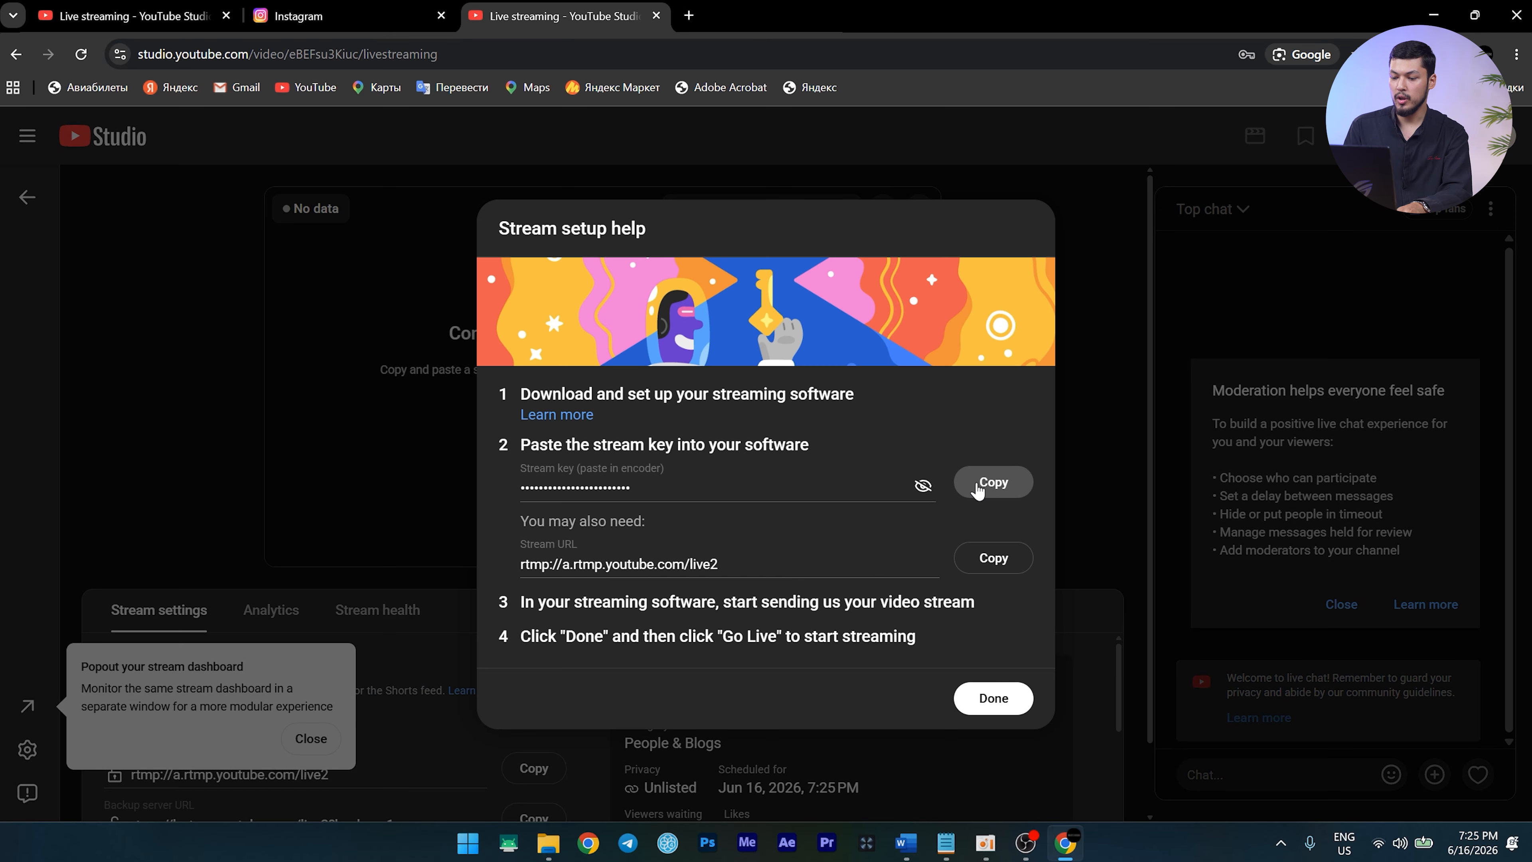
Copy the Test stream's key from YouTube and paste it into the new target's Stream key field in OBS Studio
{"action": "left_click", "coordinate": [993, 482]}
{"action": "key", "text": "alt+Tab"}
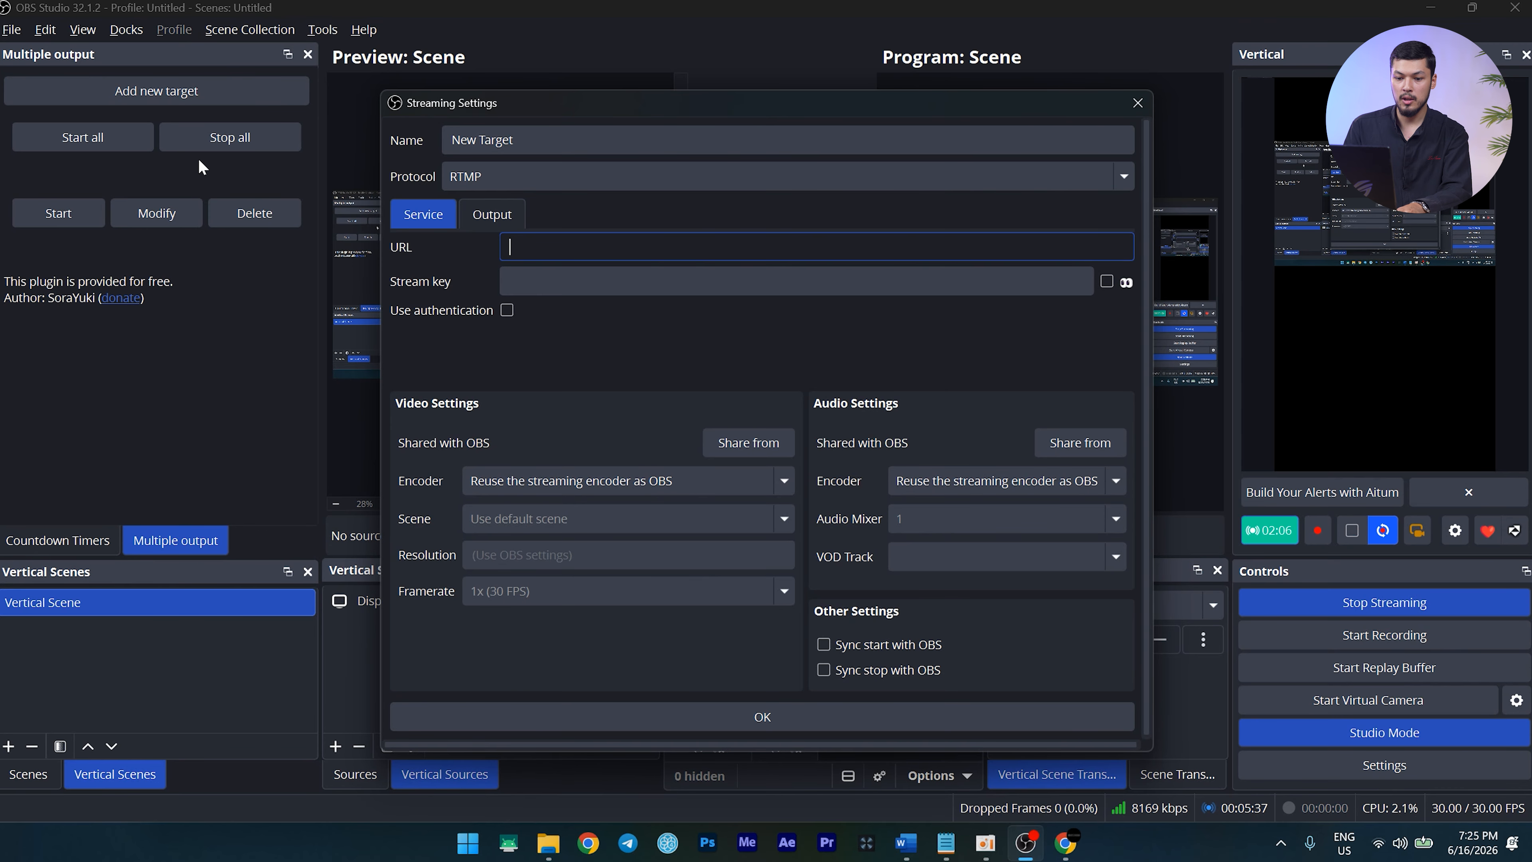
{"action": "left_click", "coordinate": [646, 288]}
{"action": "key", "text": "ctrl+v"}
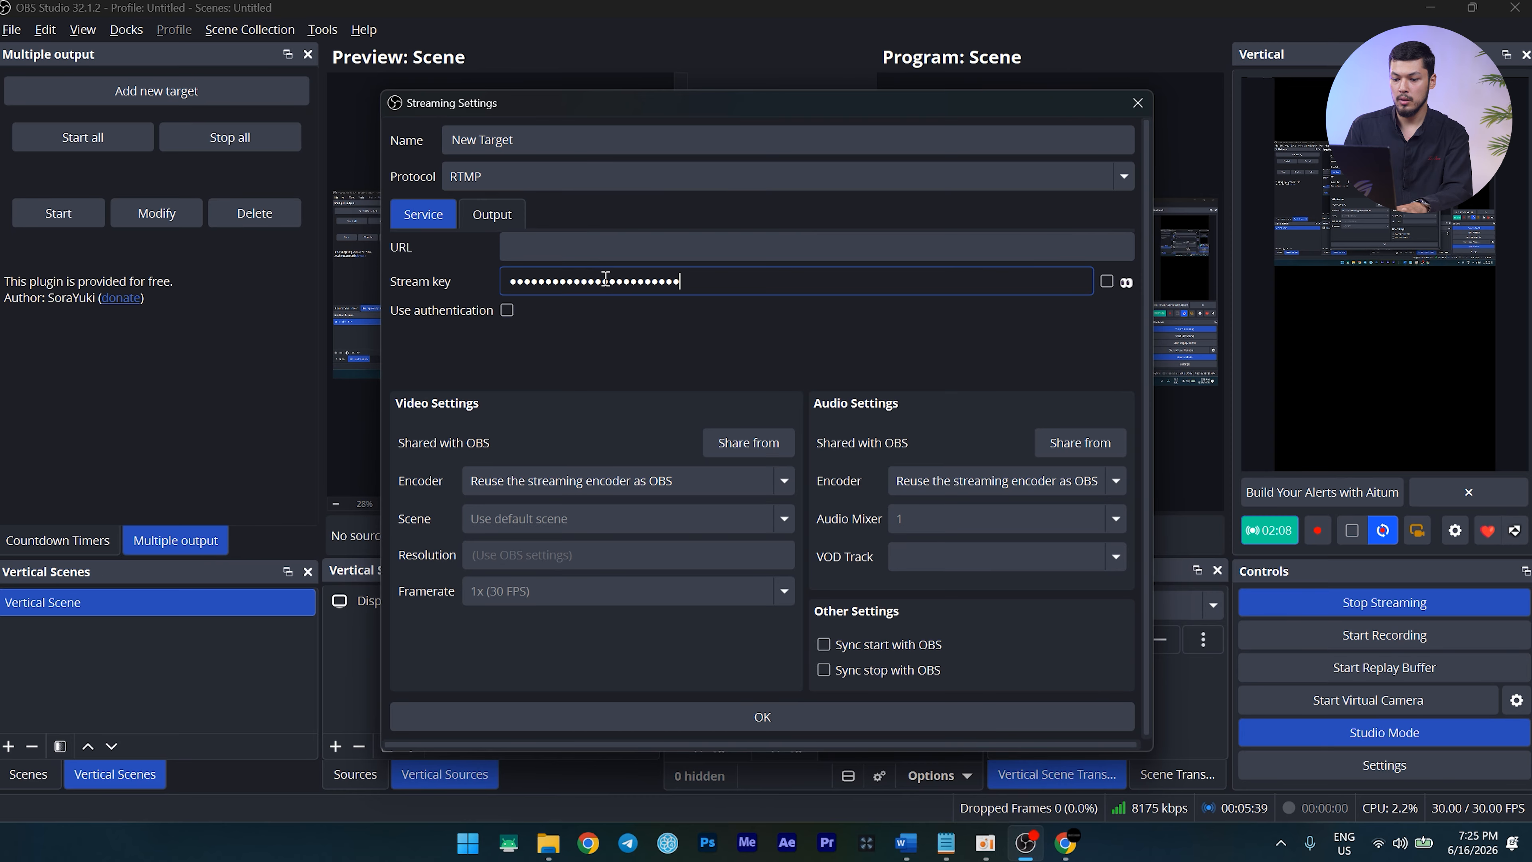
Copy the stream URL rtmp://a.rtmp.youtube.com/live2 from YouTube into the new target's URL in OBS Studio and save the target
{"action": "key", "text": "alt+Tab"}
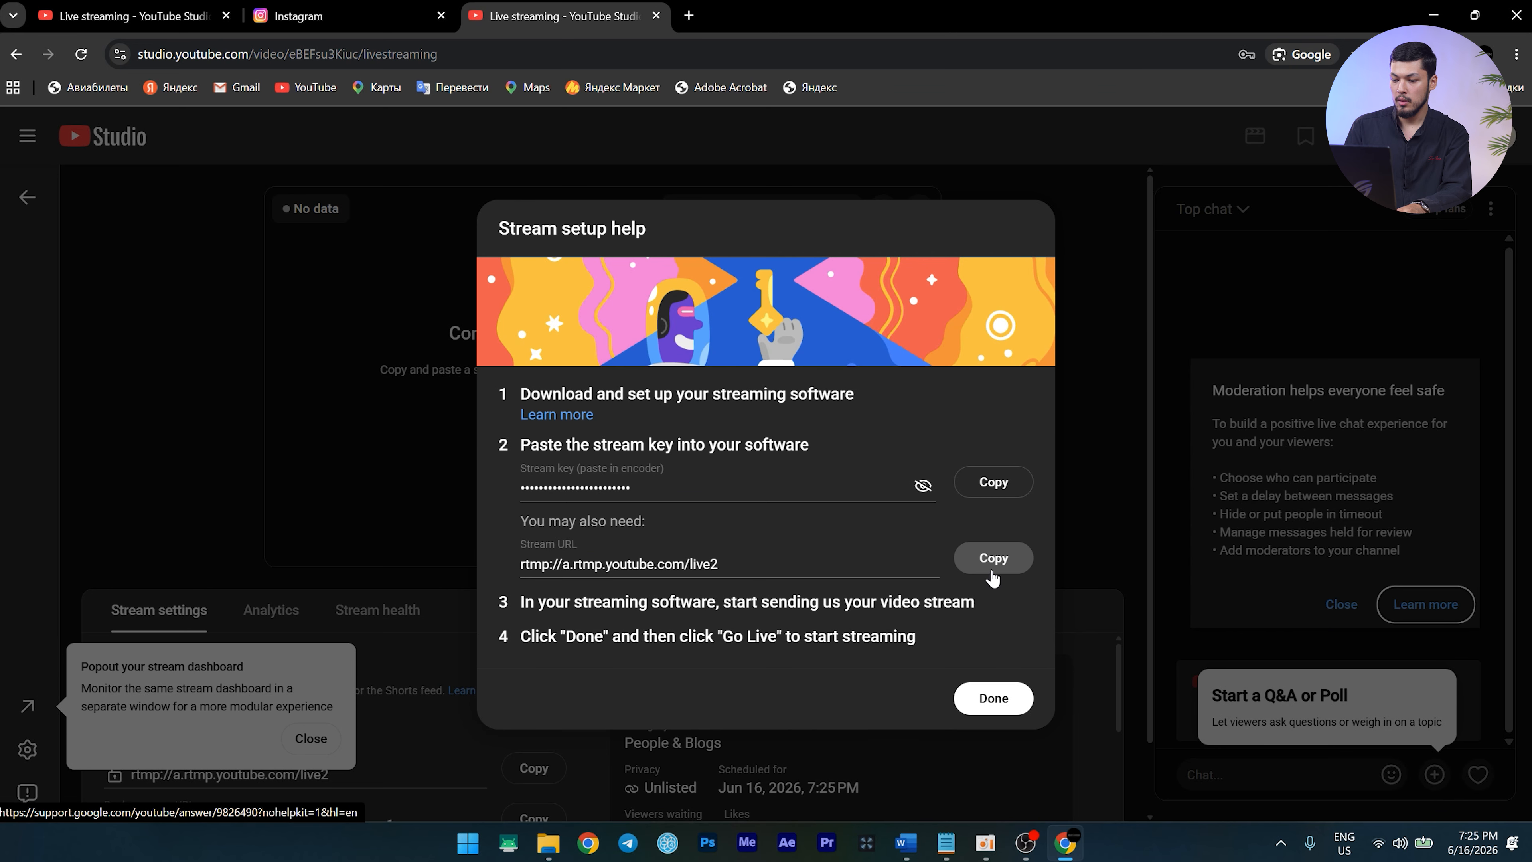
{"action": "left_click", "coordinate": [988, 571]}
{"action": "key", "text": "alt+Tab"}
{"action": "left_click", "coordinate": [633, 246]}
{"action": "key", "text": "ctrl+v"}
{"action": "left_click", "coordinate": [735, 713]}
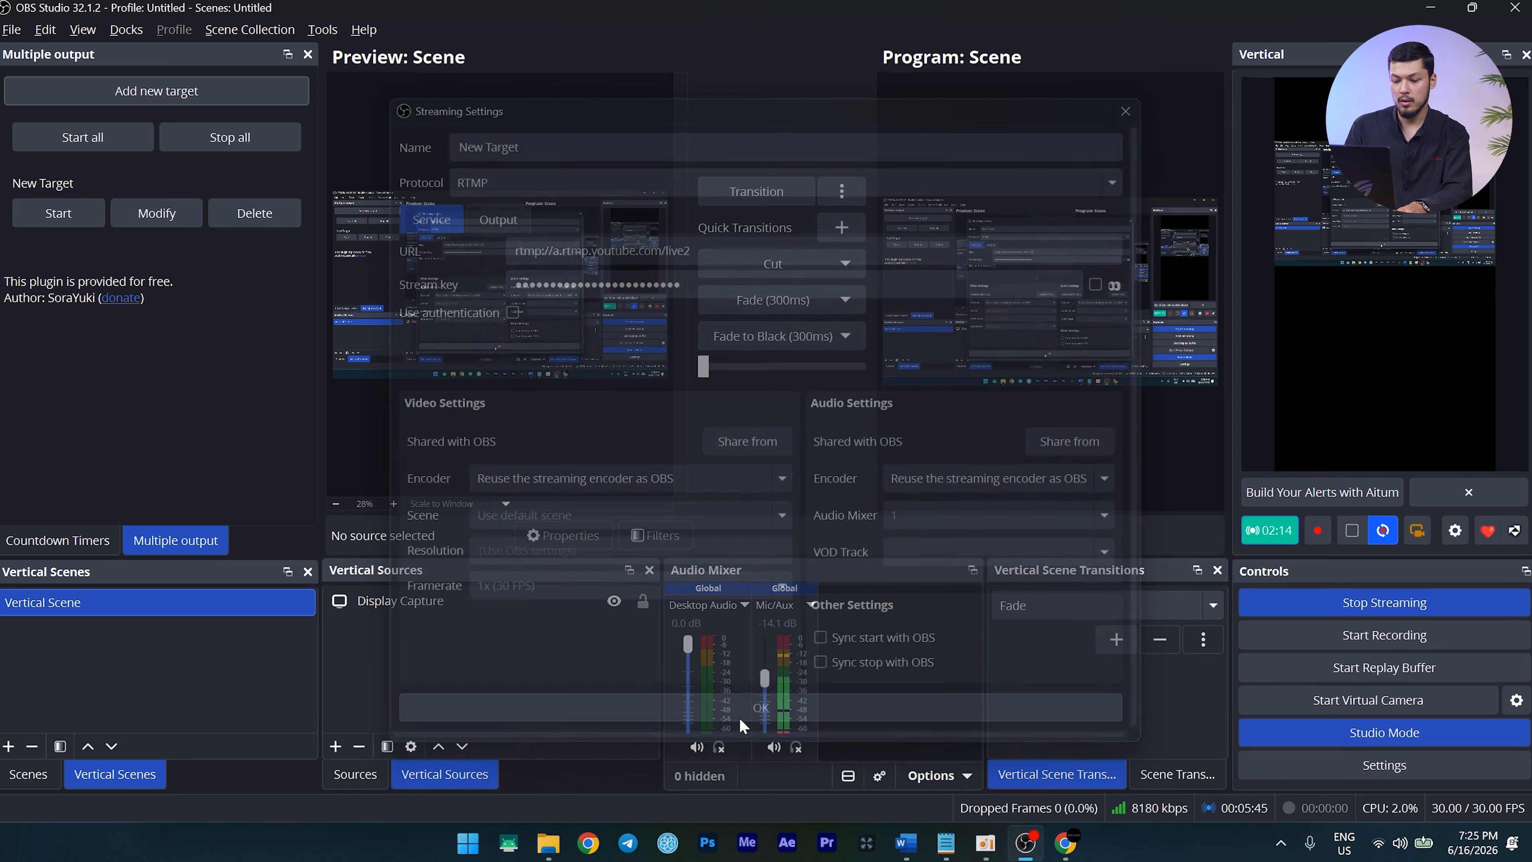
Start streaming to New Target, then switch to Chrome, dismiss the setup help and tips, and take the Test stream live
{"action": "left_click", "coordinate": [50, 220]}
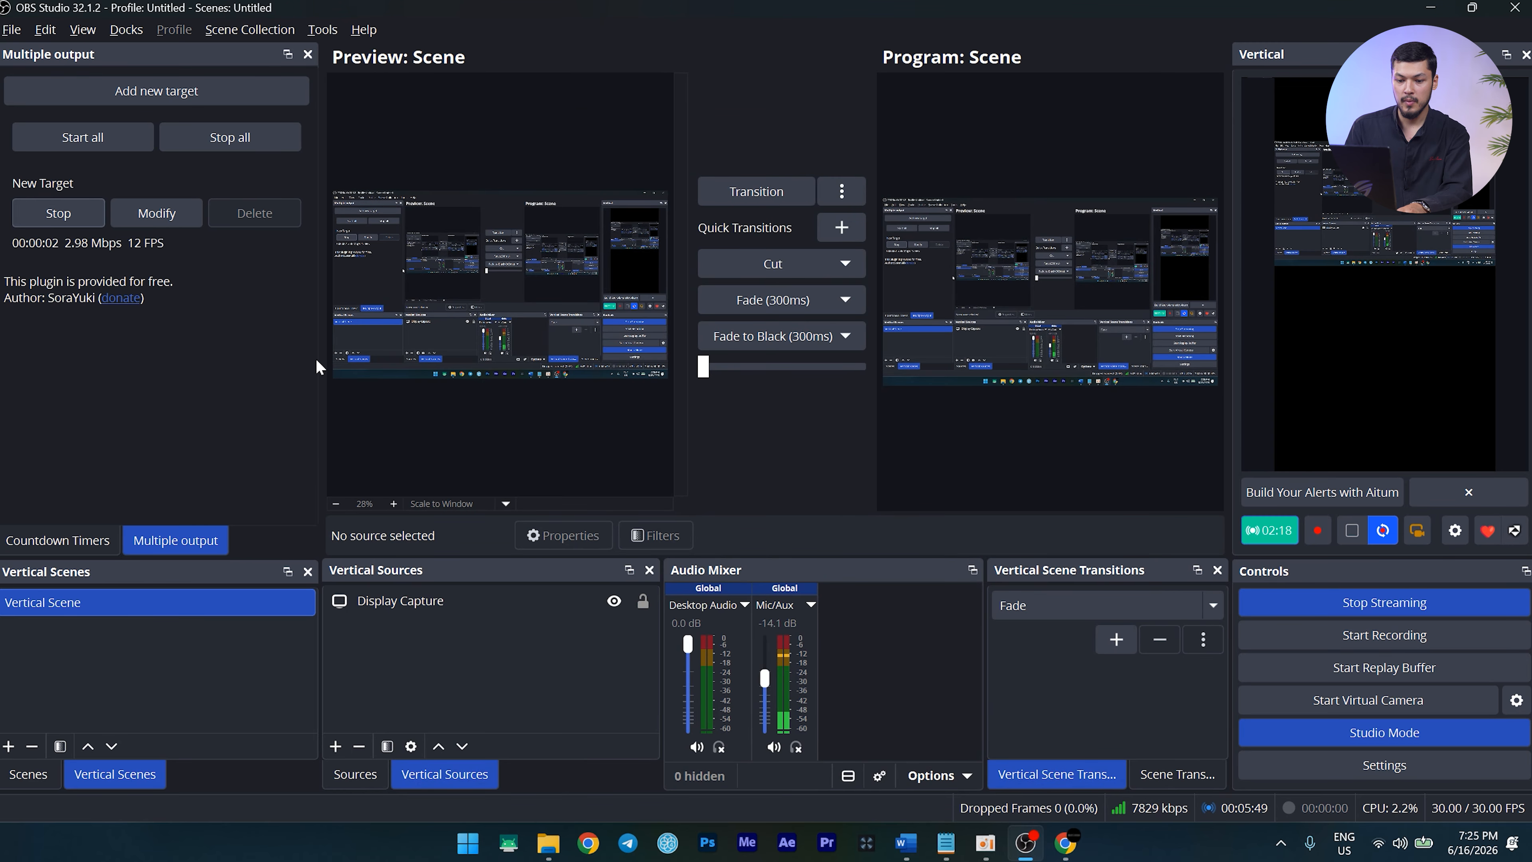
{"action": "key", "text": "alt+Tab"}
{"action": "left_click", "coordinate": [989, 699]}
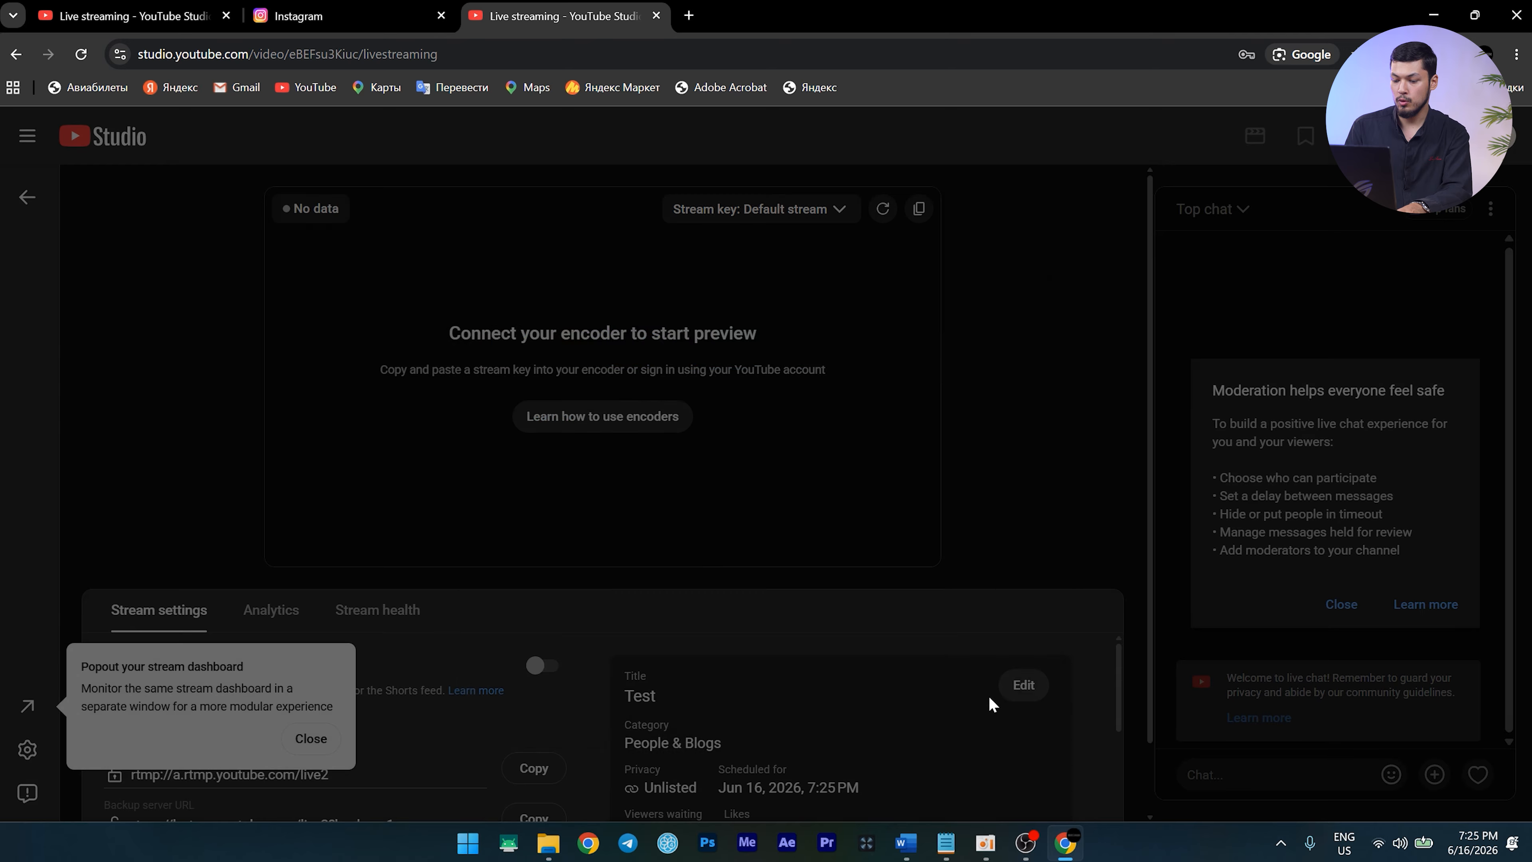
{"action": "left_click", "coordinate": [311, 738]}
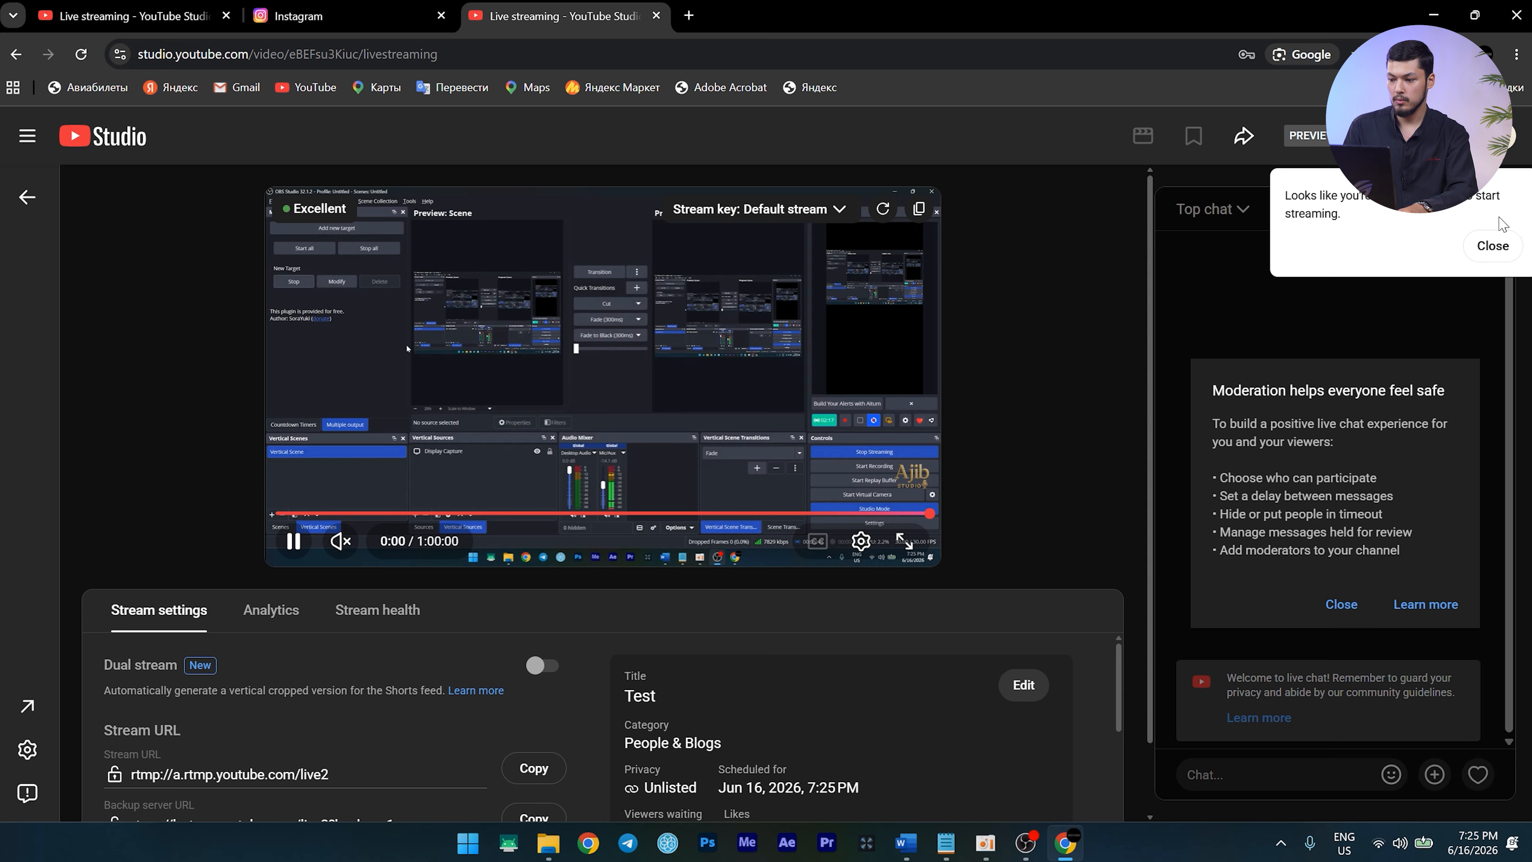
{"action": "left_click", "coordinate": [1489, 248]}
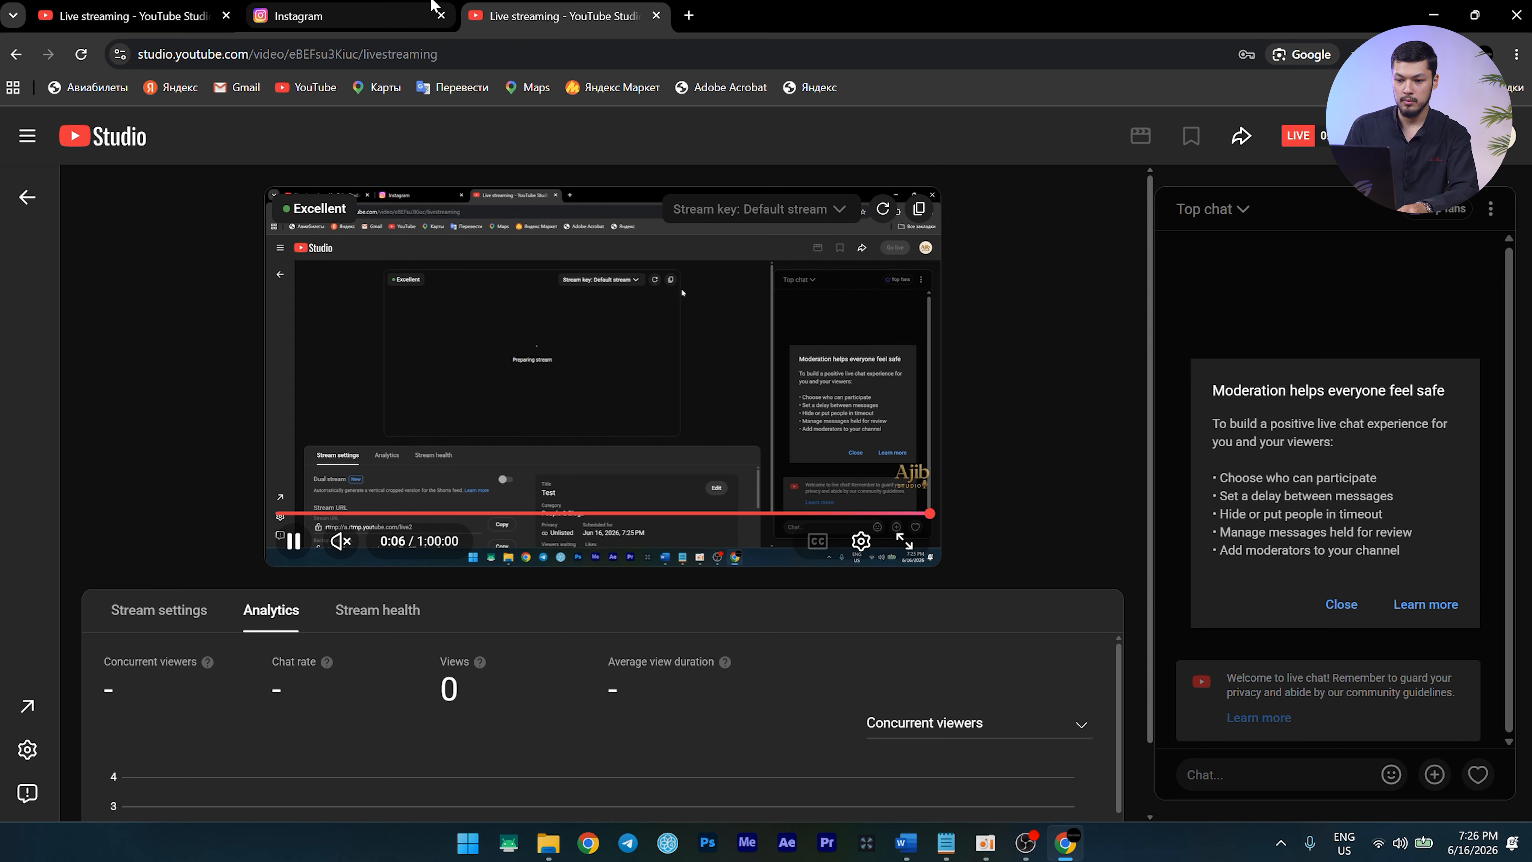
Compare the Instagram and both YouTube live previews, bringing the first YouTube preview to the live edge and placing the Instagram tab last
{"action": "left_click", "coordinate": [397, 16]}
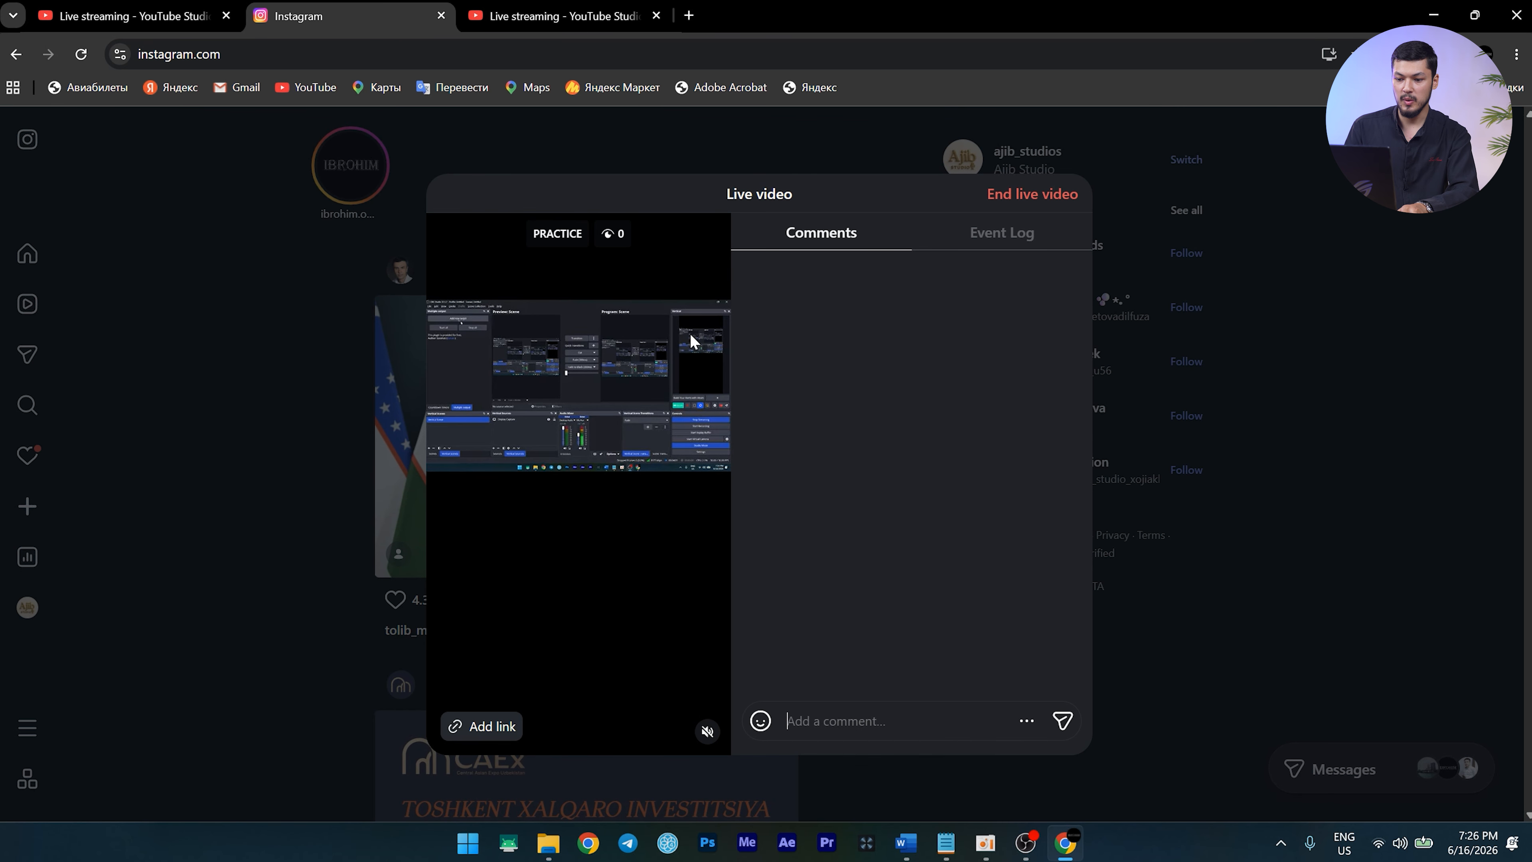
{"action": "left_click", "coordinate": [162, 16]}
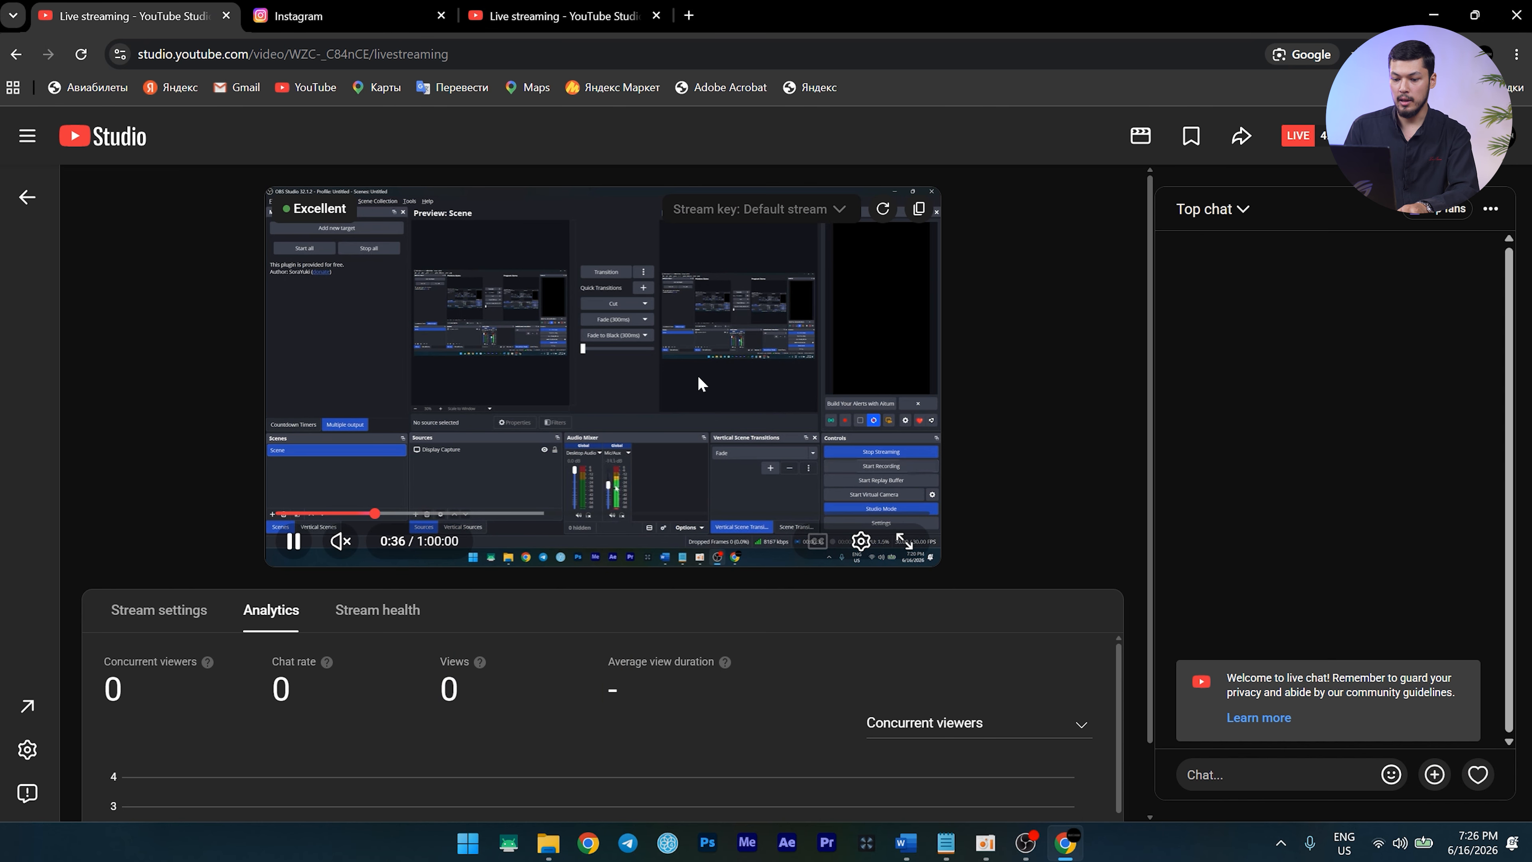
{"action": "left_click_drag", "start_coordinate": [613, 513], "coordinate": [935, 497]}
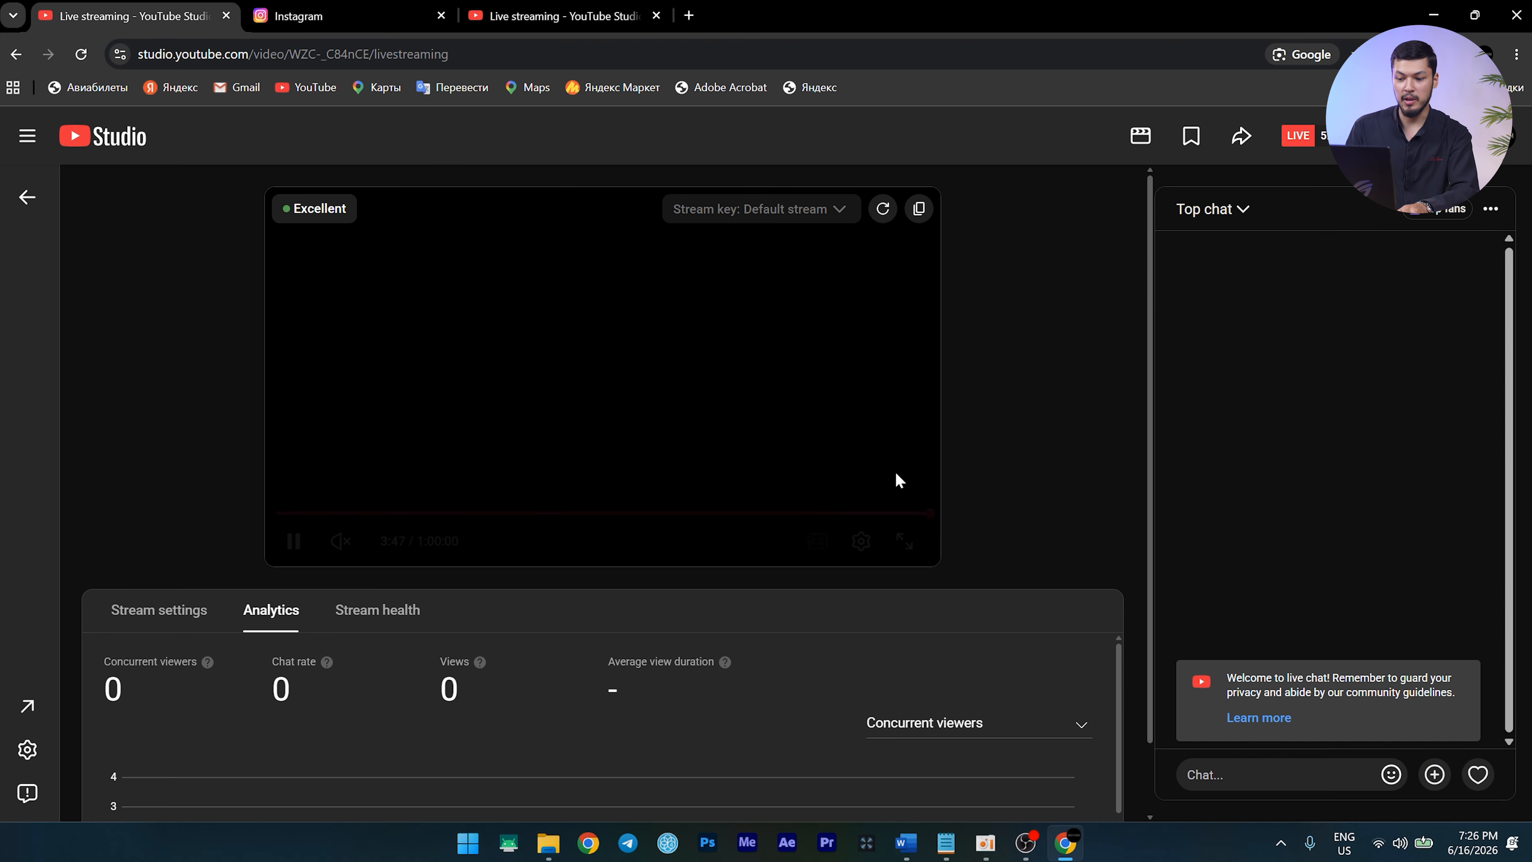
{"action": "left_click", "coordinate": [930, 514]}
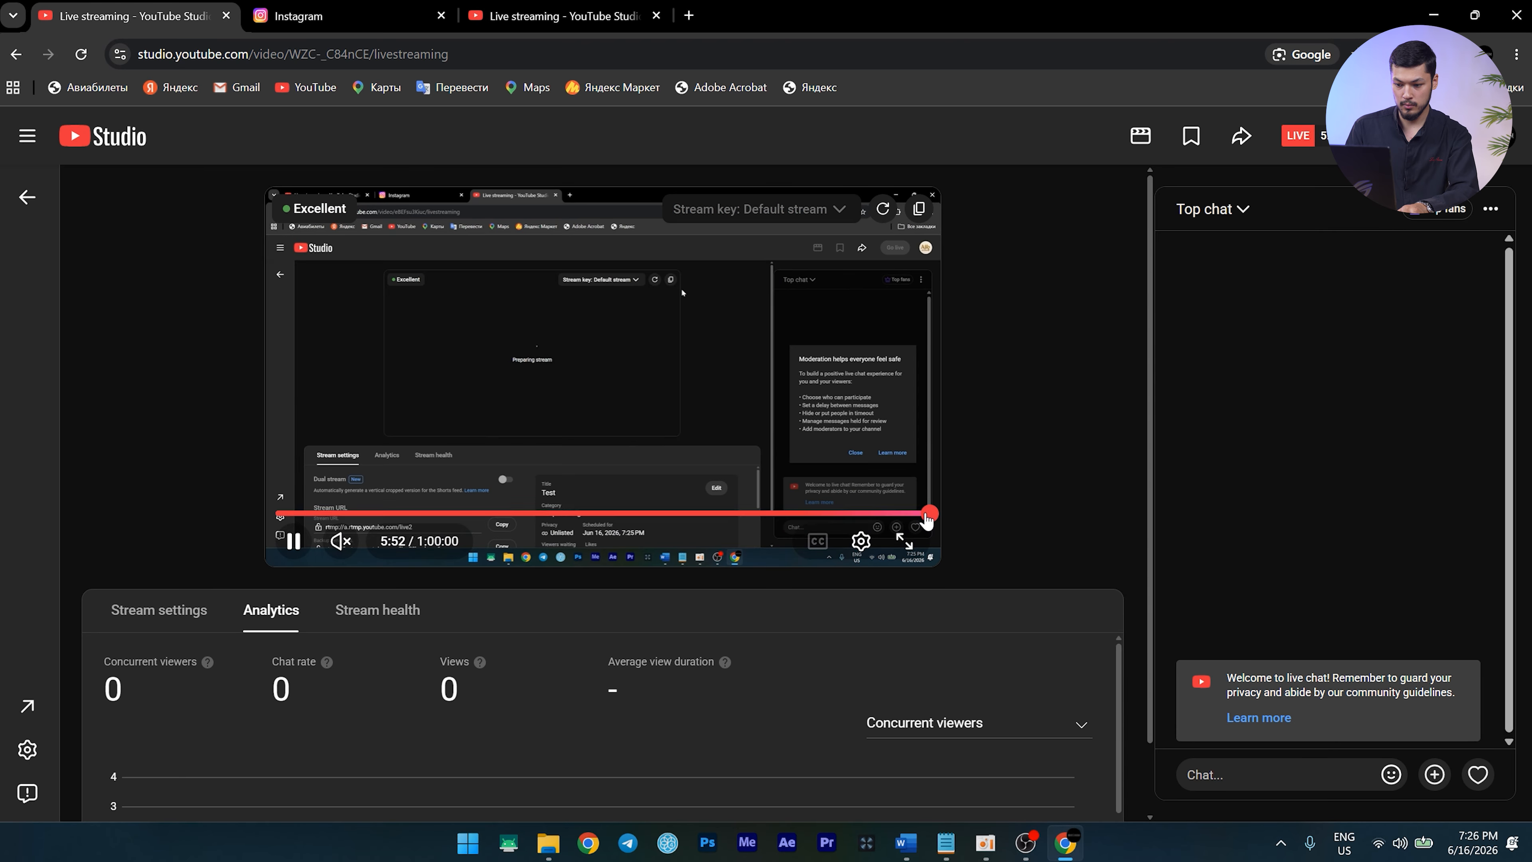
{"action": "left_click", "coordinate": [472, 6]}
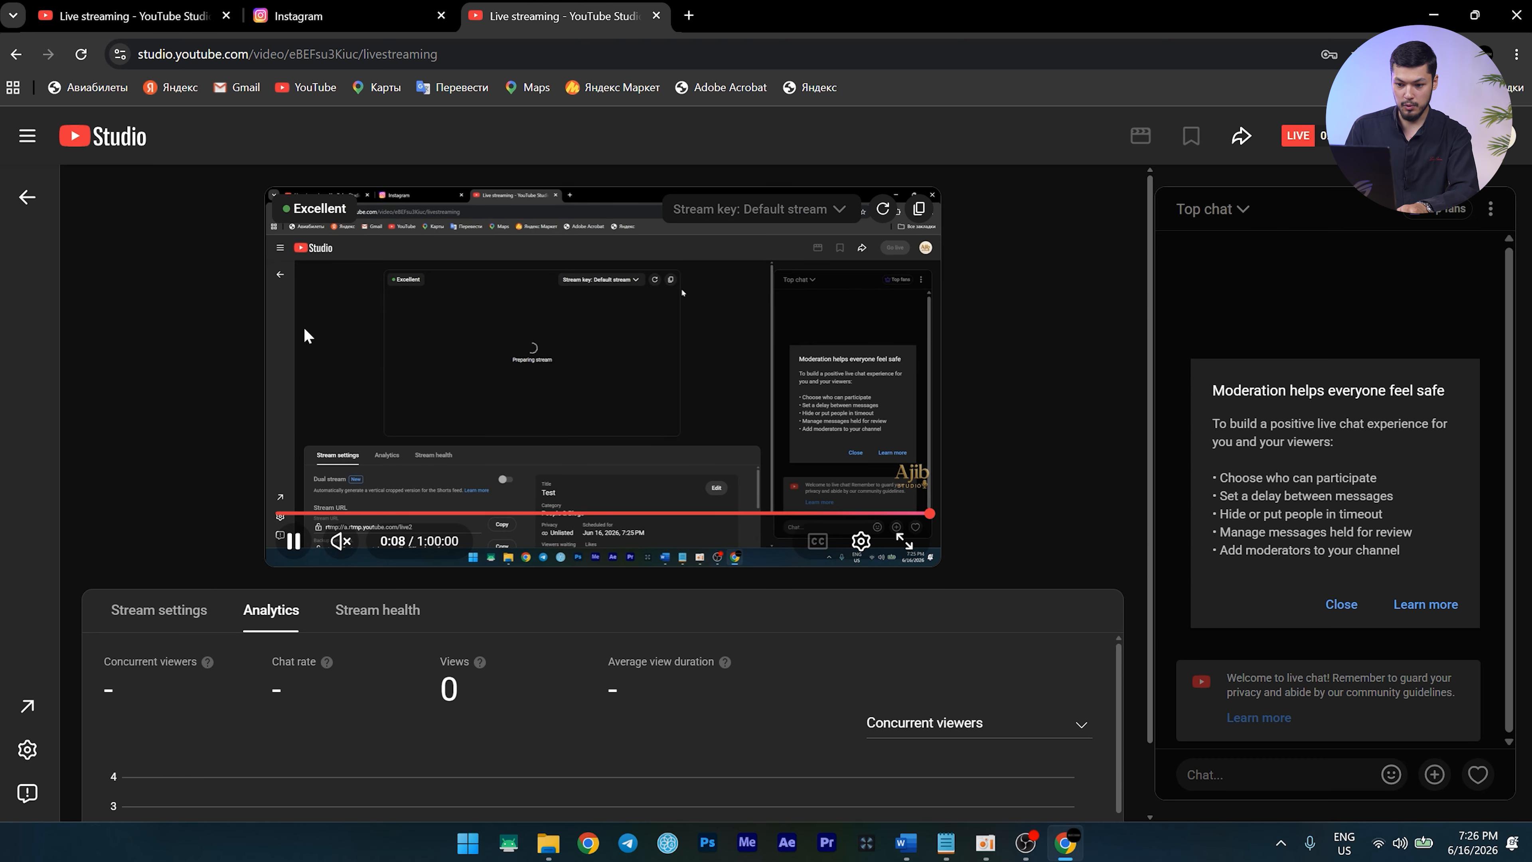
{"action": "left_click_drag", "start_coordinate": [329, 11], "coordinate": [594, 3]}
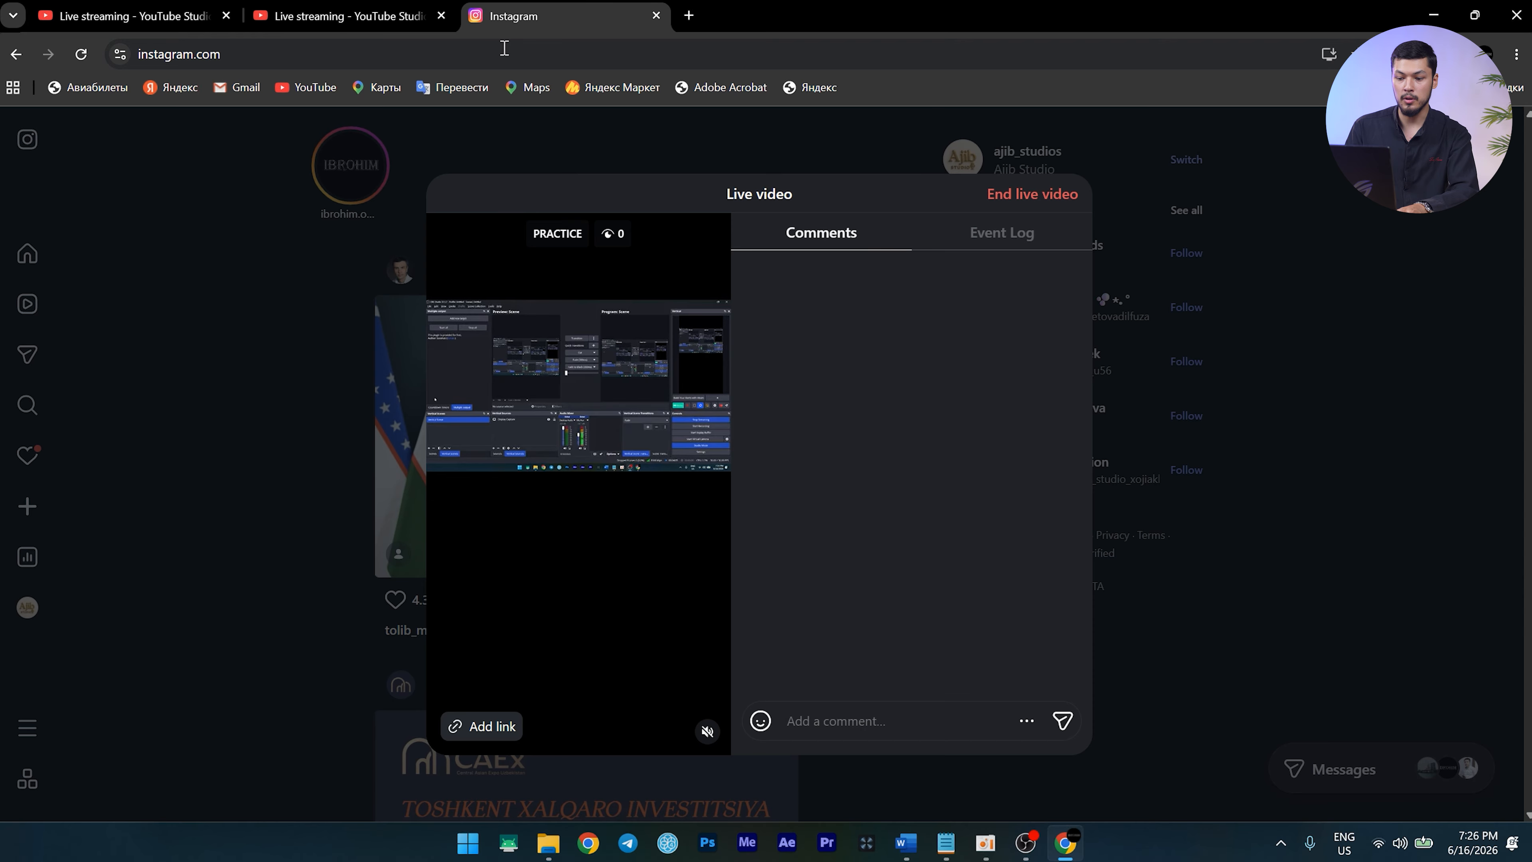
Switch to OBS Studio, bring up the countdown timers, and add a Text (GDI+) source named Timer to the main scene
{"action": "key", "text": "alt+Tab"}
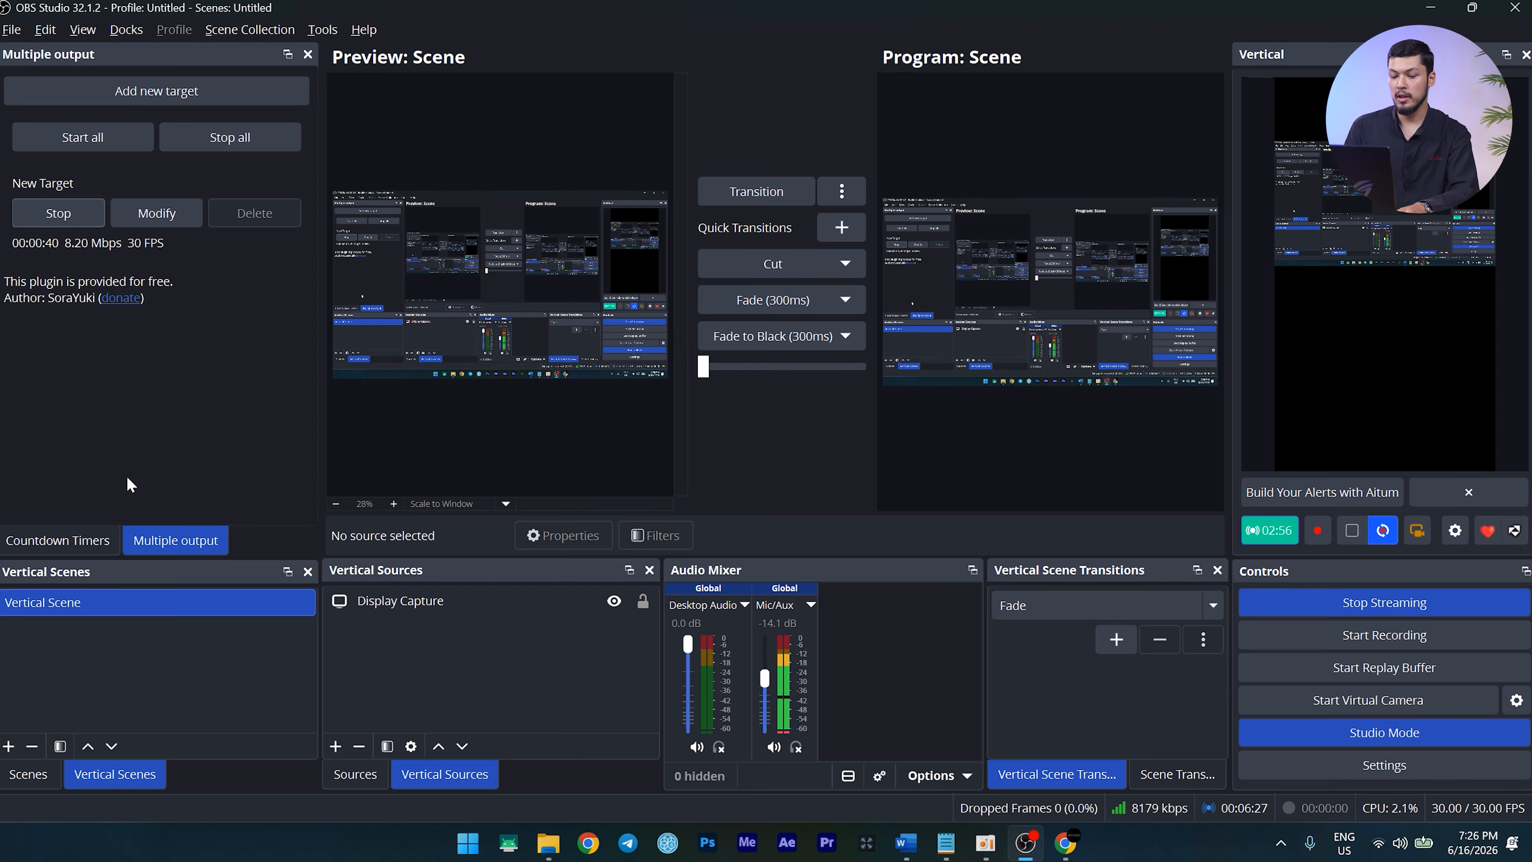
{"action": "left_click", "coordinate": [88, 548]}
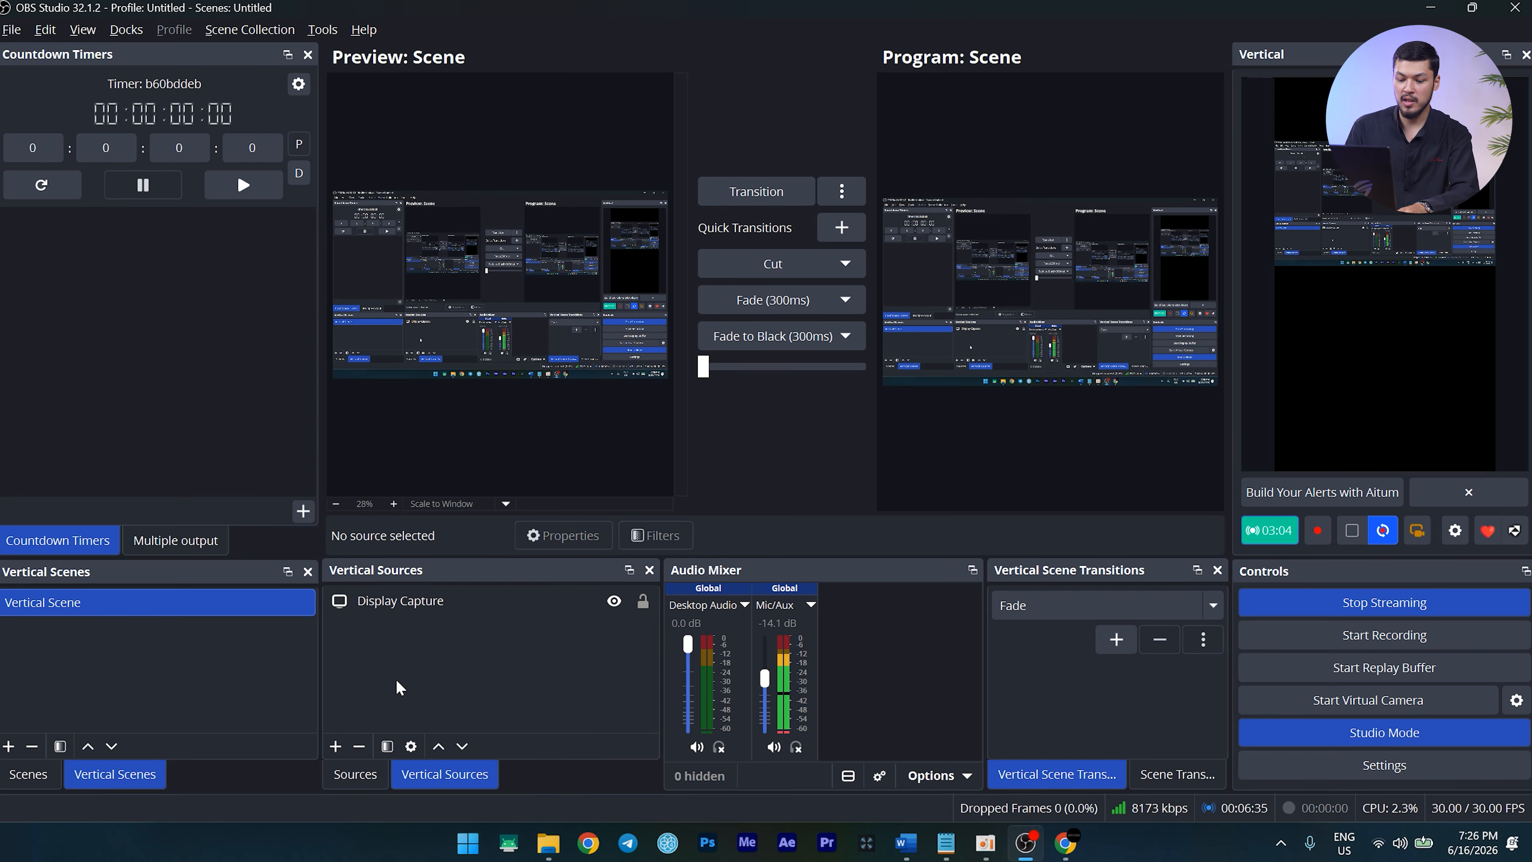
{"action": "left_click", "coordinate": [354, 778]}
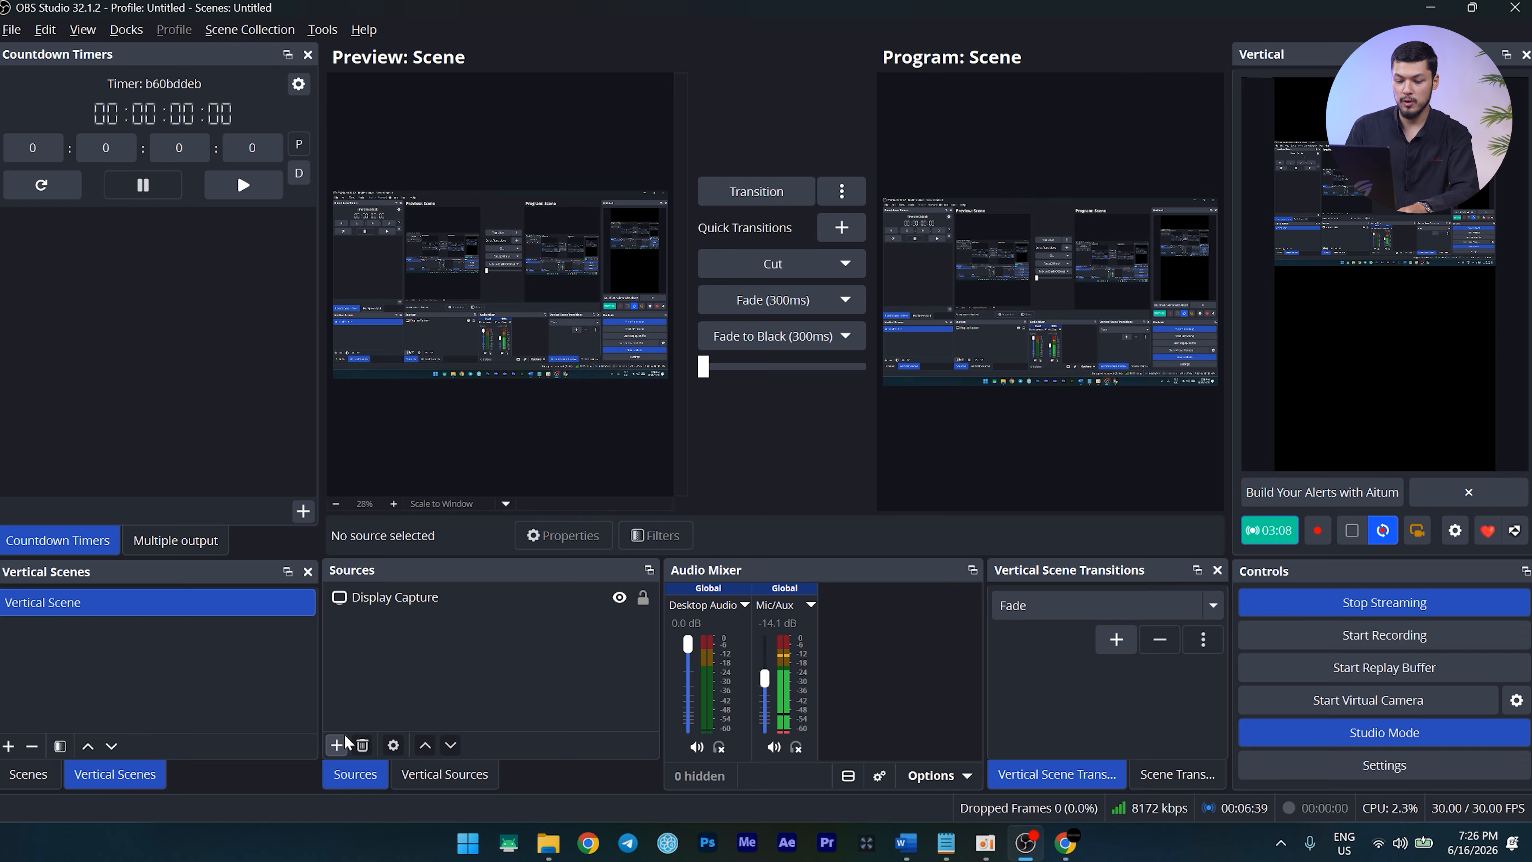
{"action": "left_click", "coordinate": [338, 746]}
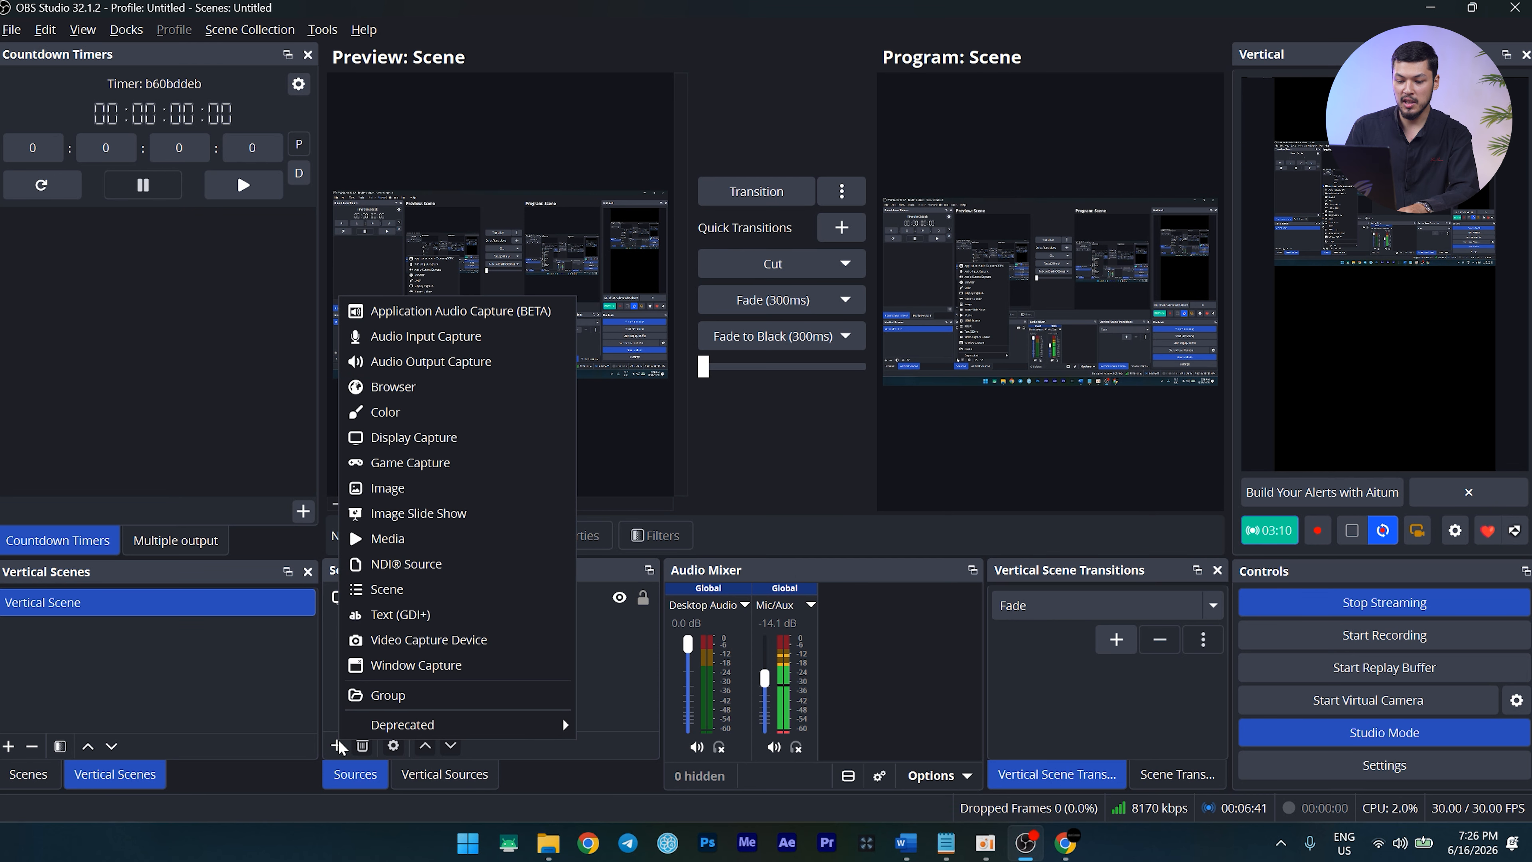
{"action": "left_click", "coordinate": [454, 626]}
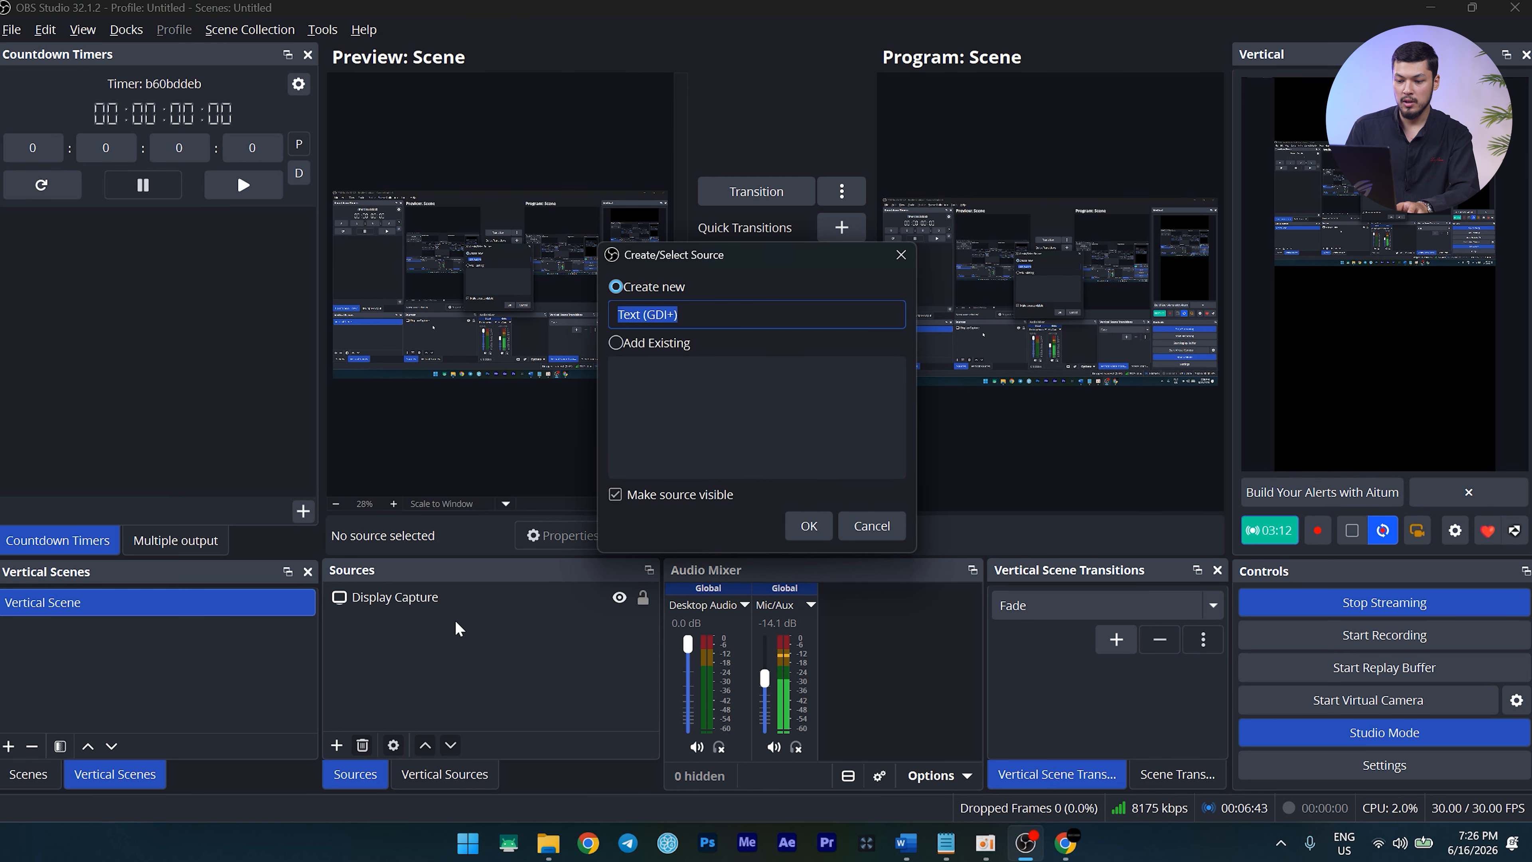
{"action": "type", "text": "Timer"}
{"action": "key", "text": "Return"}
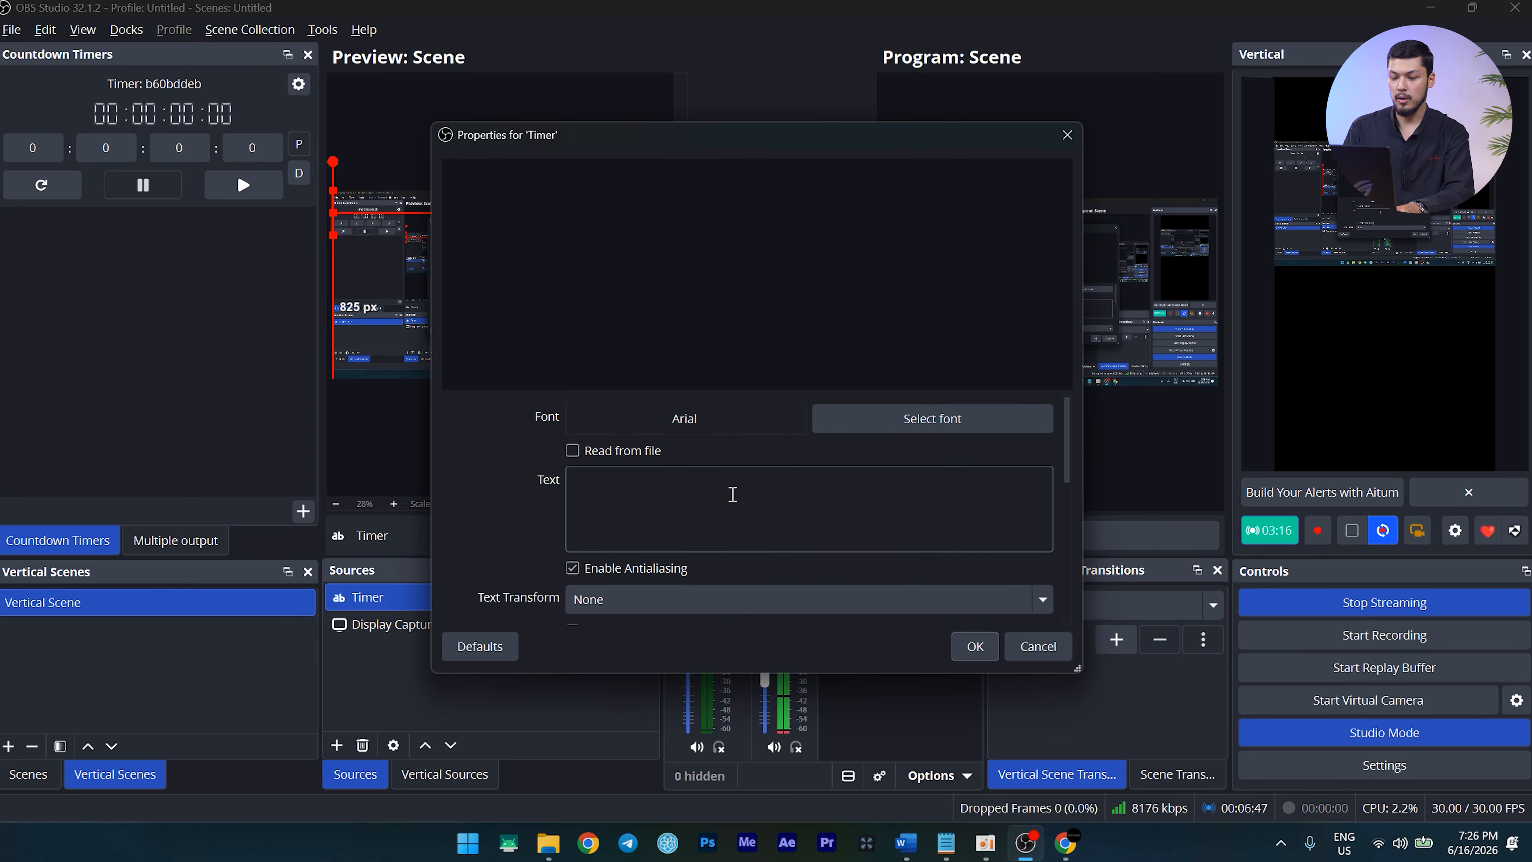
Enter Ajib as the Timer source's text, then shrink it and place it near the canvas's left edge, about 346 px below the top
{"action": "left_click", "coordinate": [670, 528]}
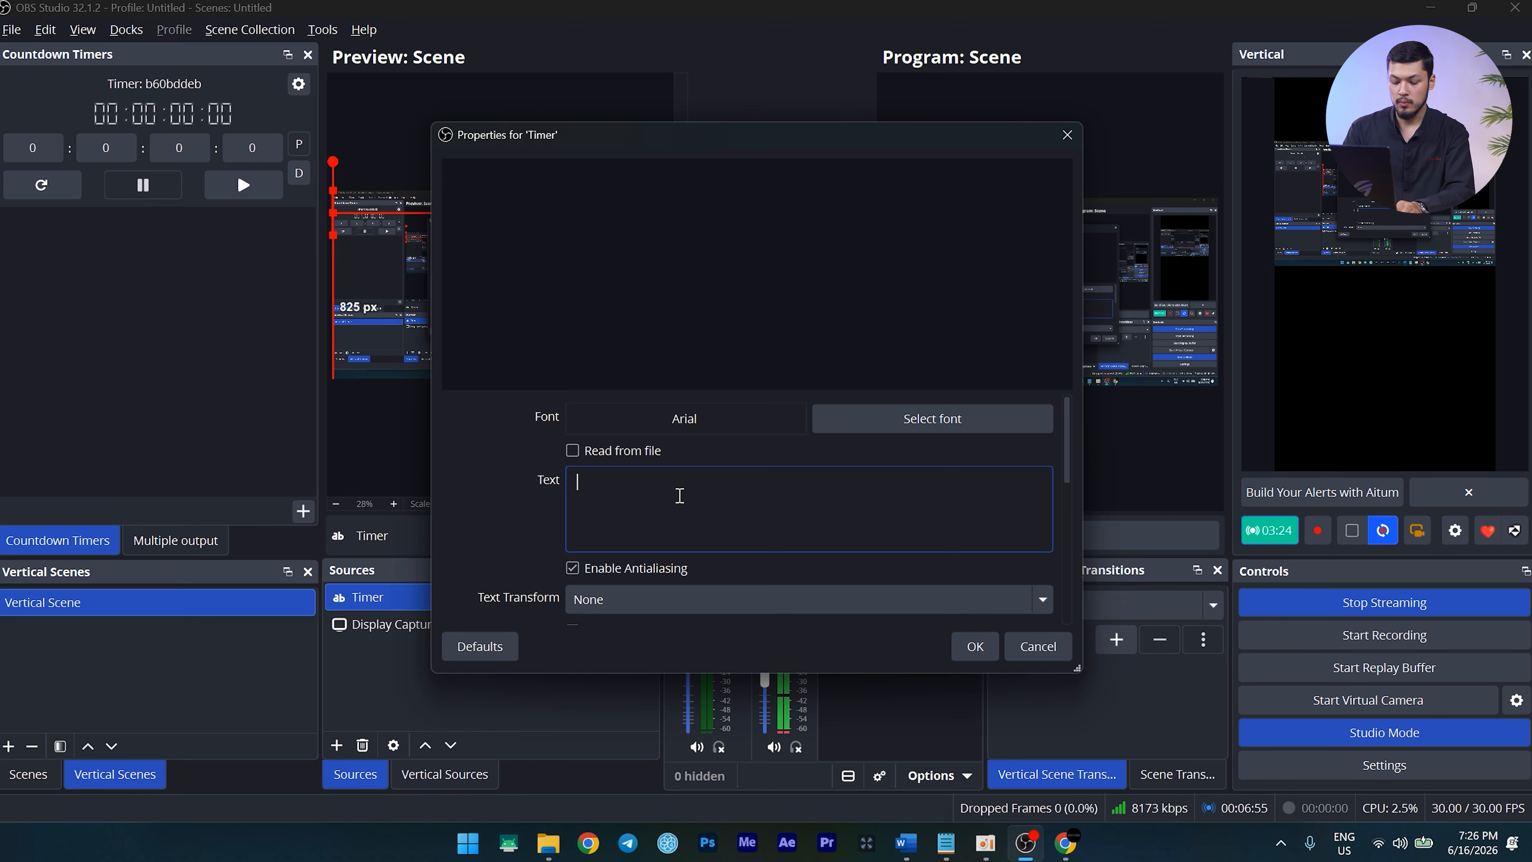
{"action": "type", "text": "Ajib"}
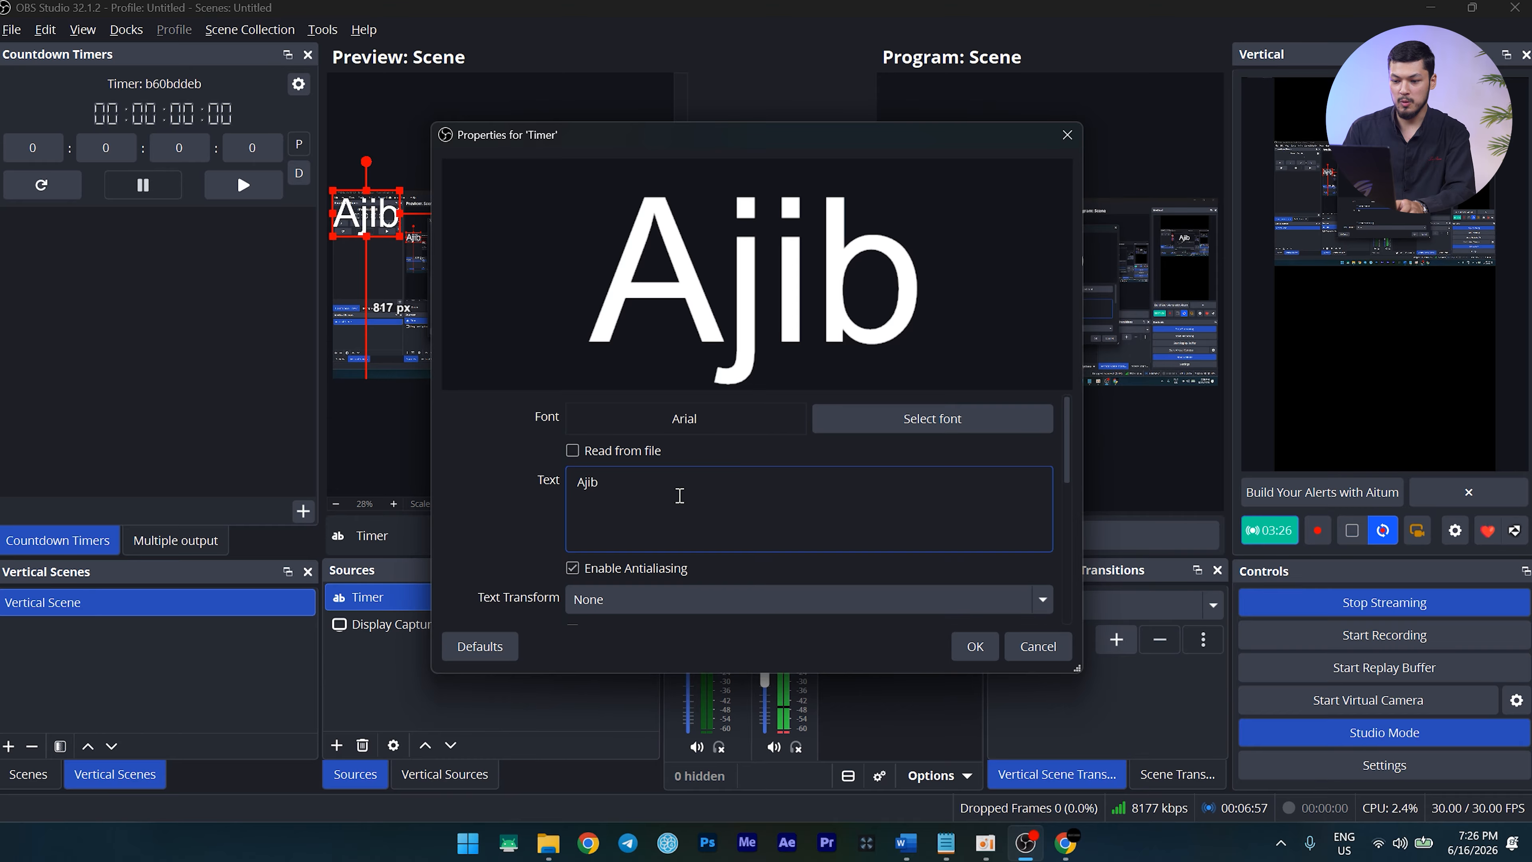
{"action": "left_click", "coordinate": [975, 646]}
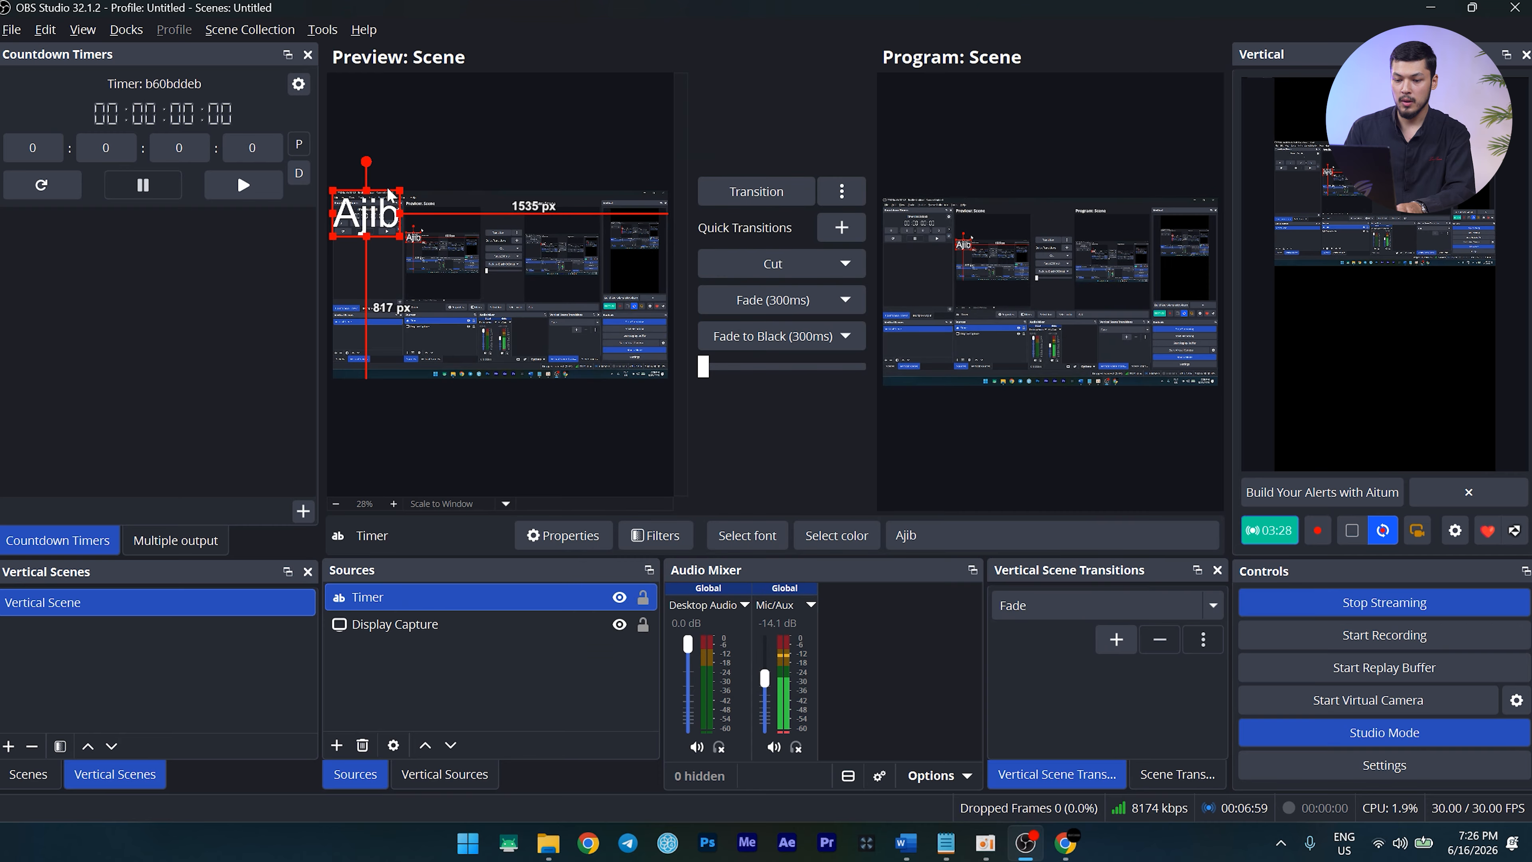
{"action": "left_click_drag", "start_coordinate": [384, 223], "coordinate": [372, 267]}
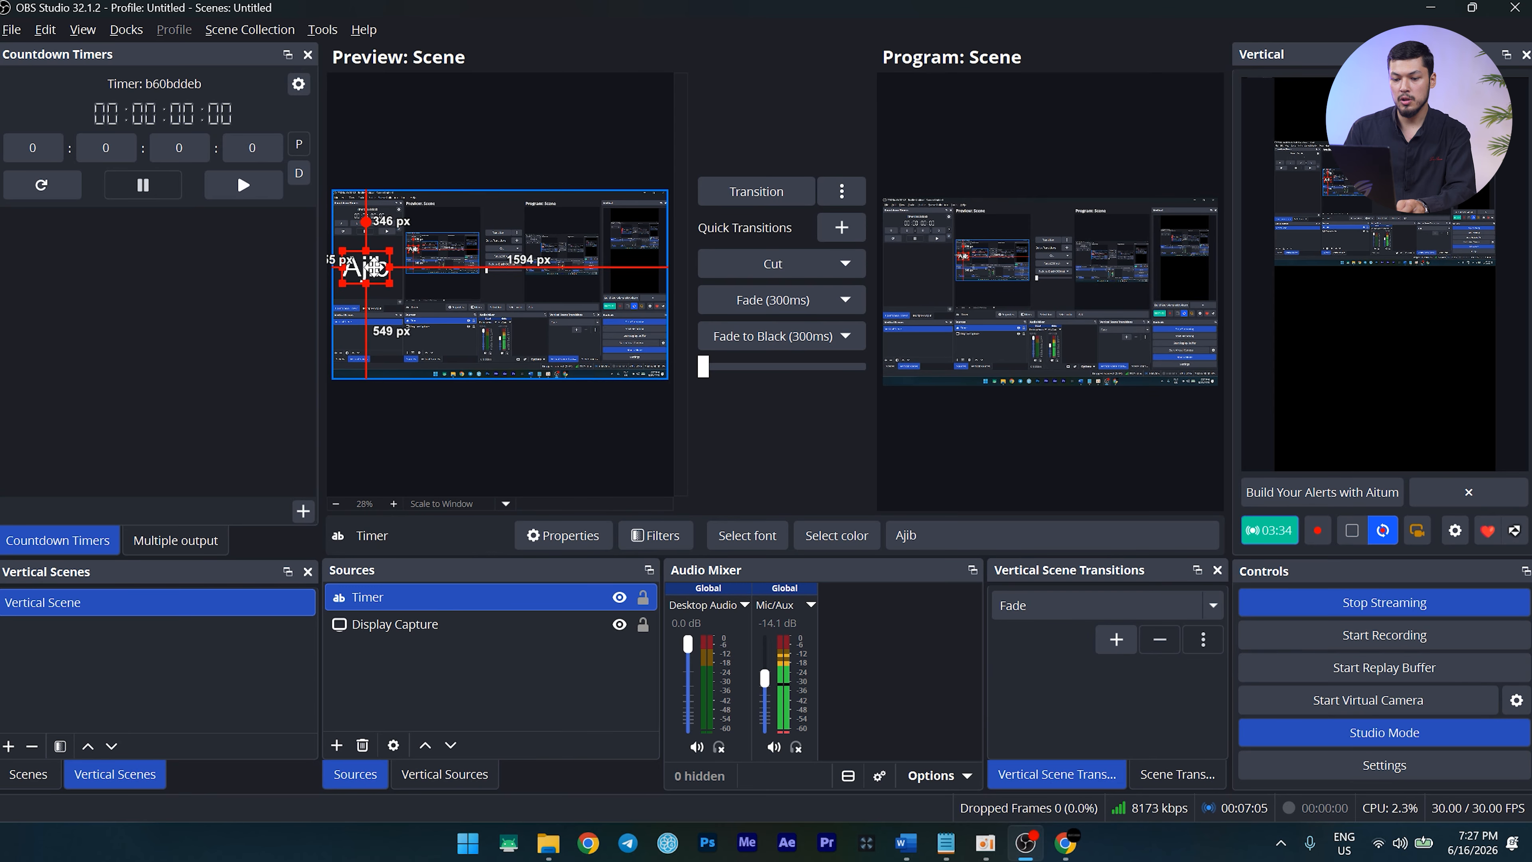
{"action": "left_click", "coordinate": [456, 151]}
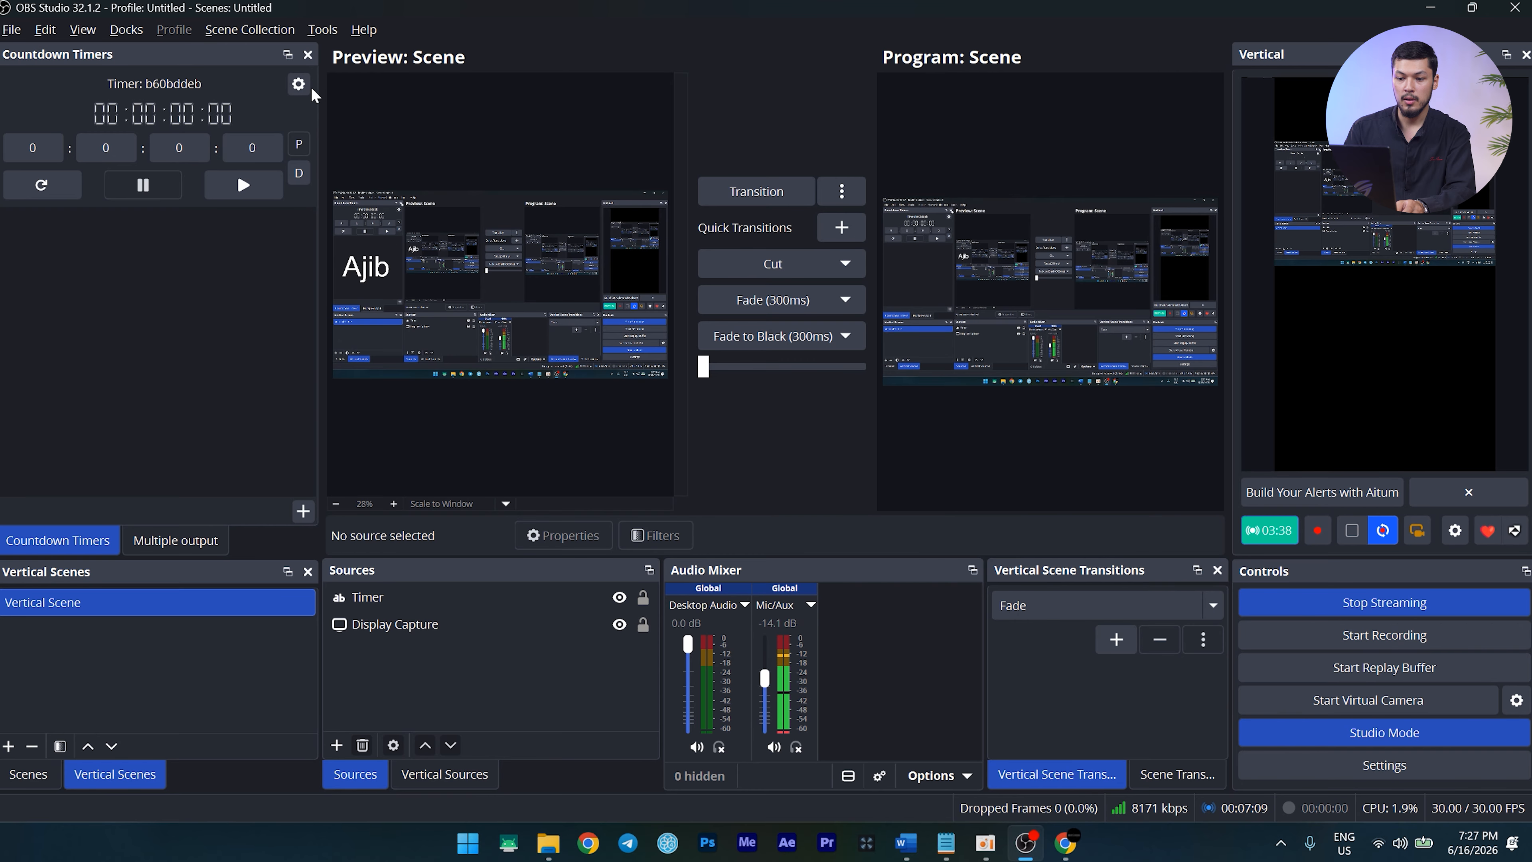
Link the countdown timer to the Timer source and exclude Days and Hours from its display format
{"action": "left_click", "coordinate": [297, 85]}
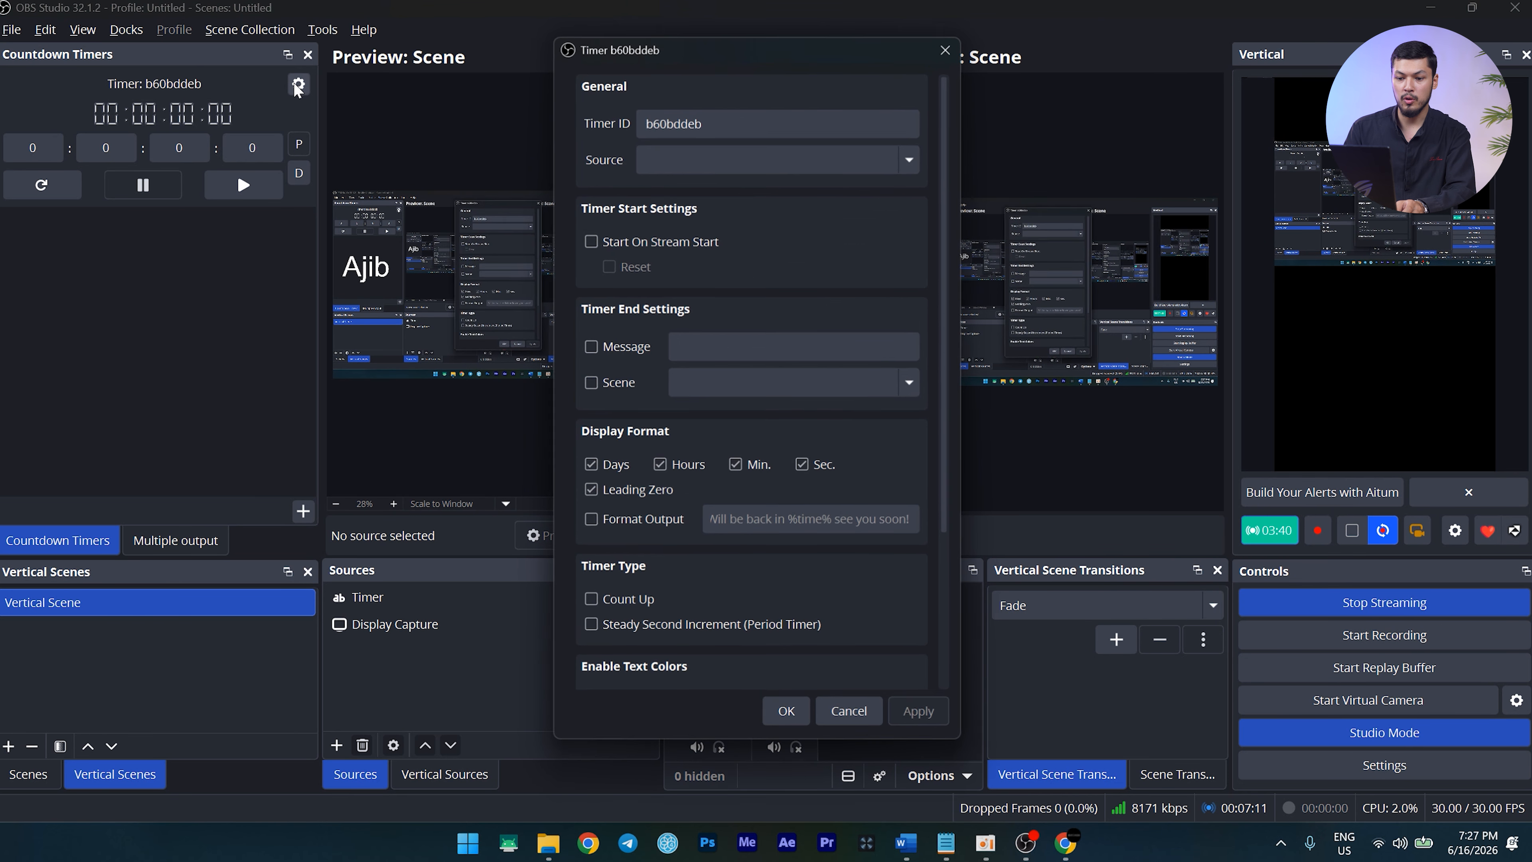
{"action": "left_click", "coordinate": [912, 157]}
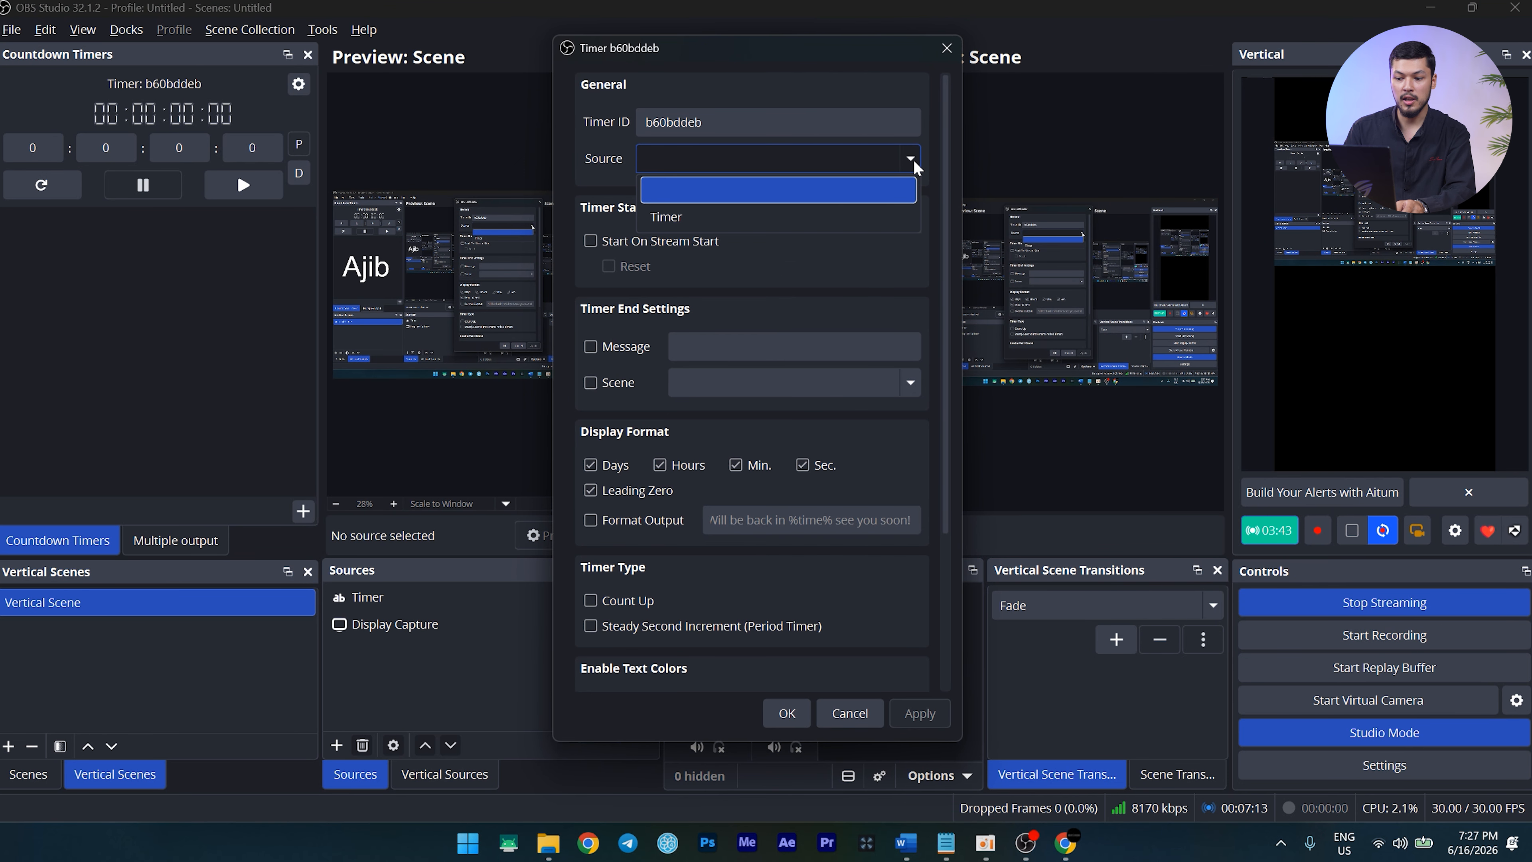
{"action": "left_click", "coordinate": [688, 208]}
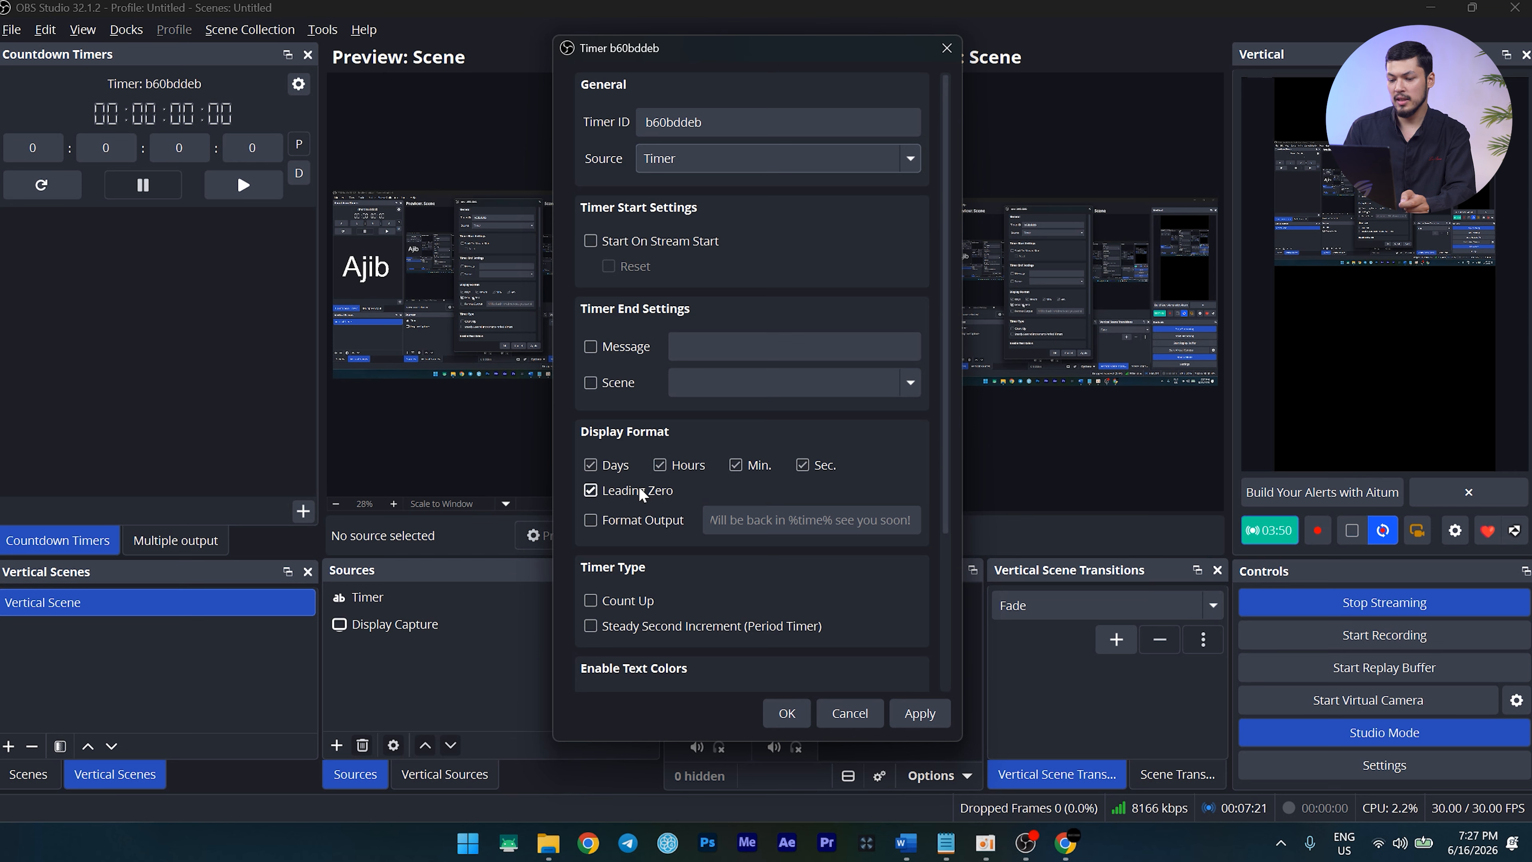
{"action": "left_click", "coordinate": [591, 465]}
{"action": "left_click", "coordinate": [674, 464]}
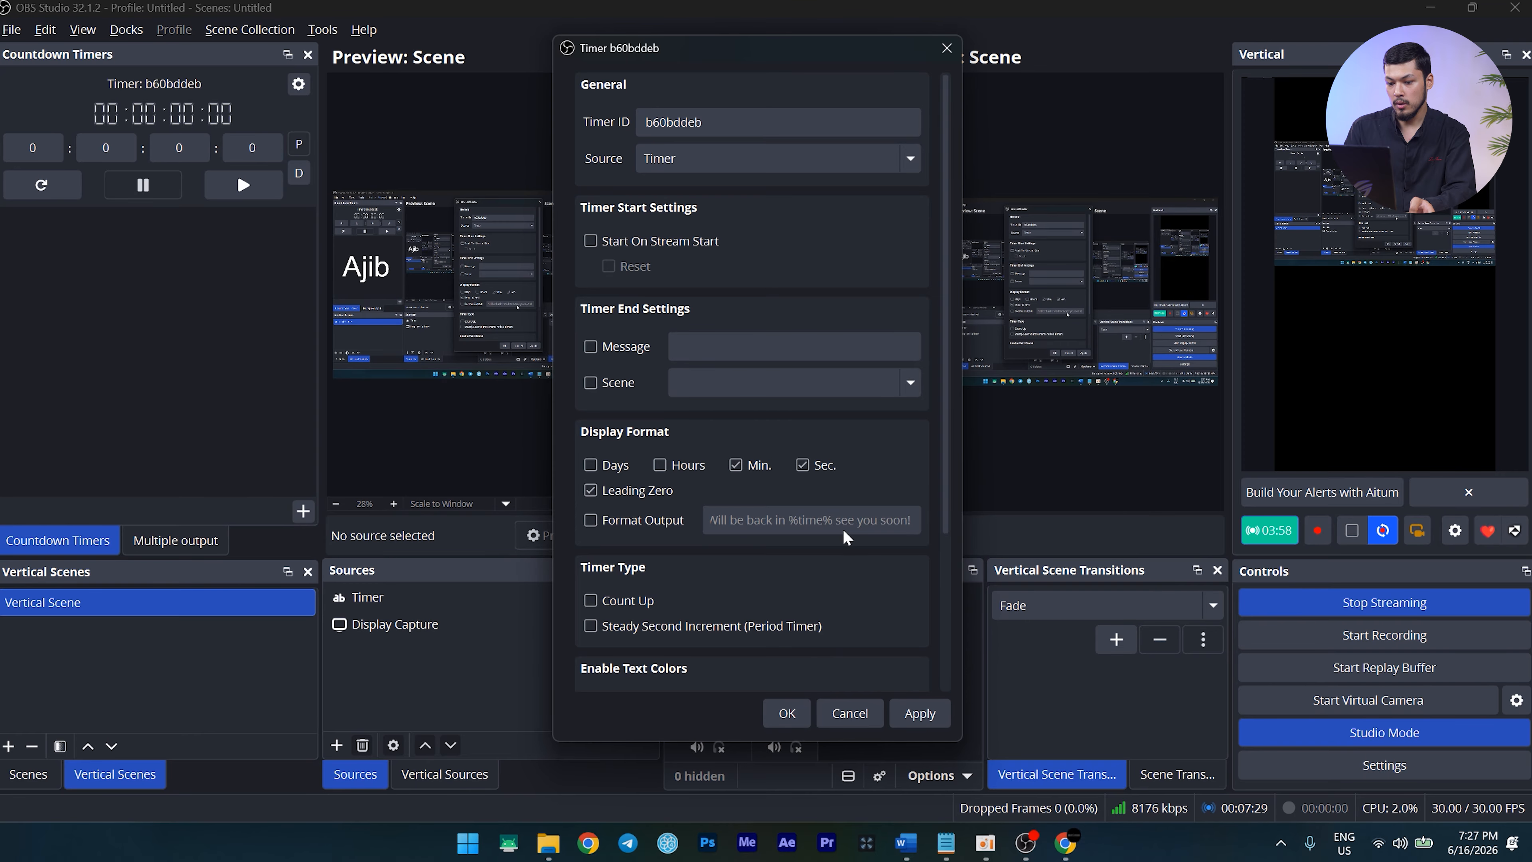
{"action": "scroll", "coordinate": [742, 615], "scroll_direction": "down", "scroll_amount": 2}
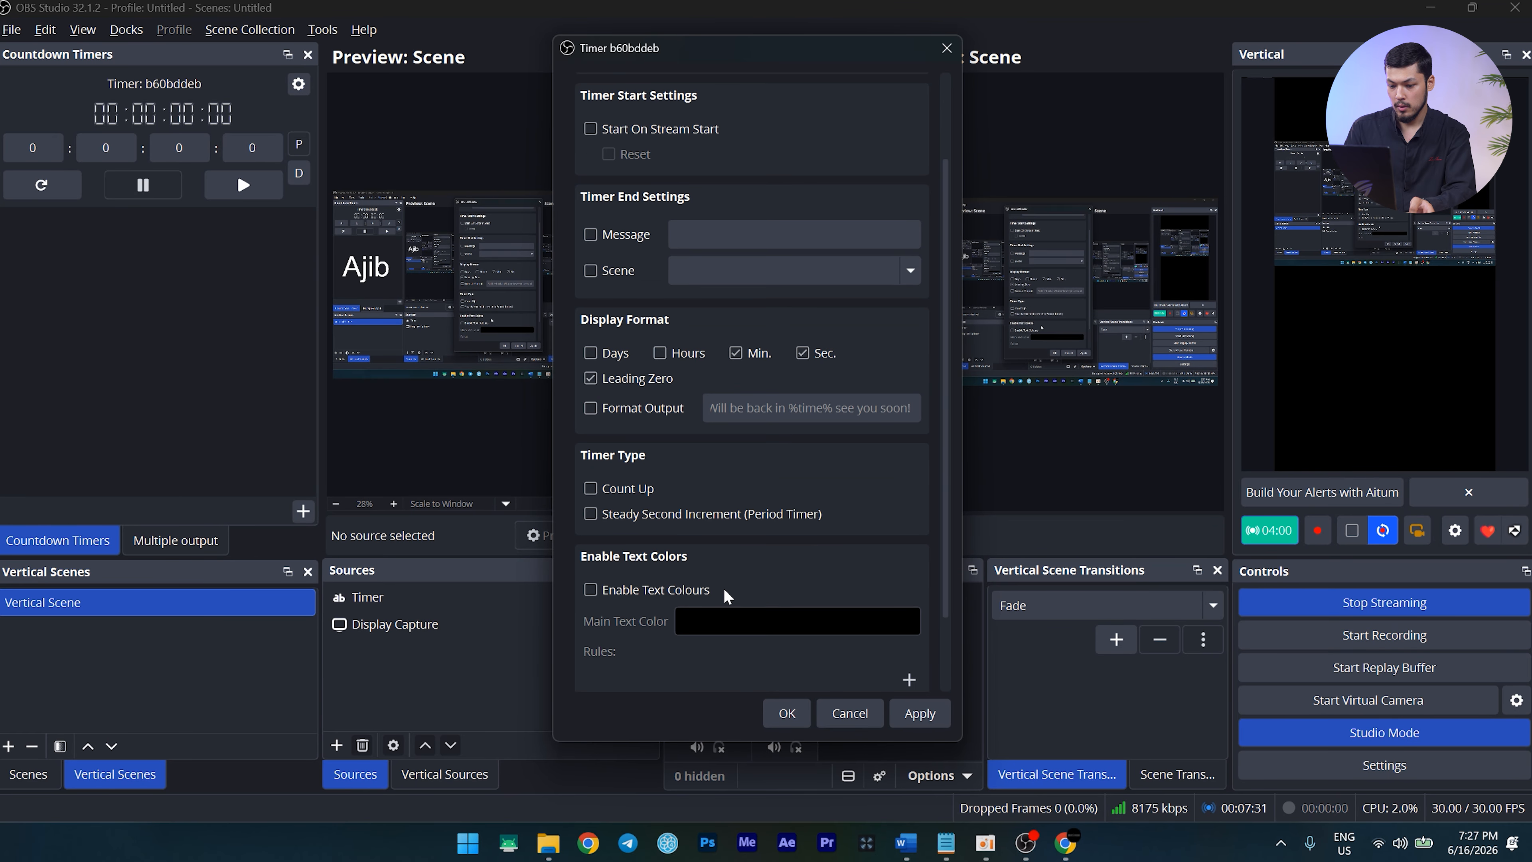
{"action": "left_click", "coordinate": [920, 715]}
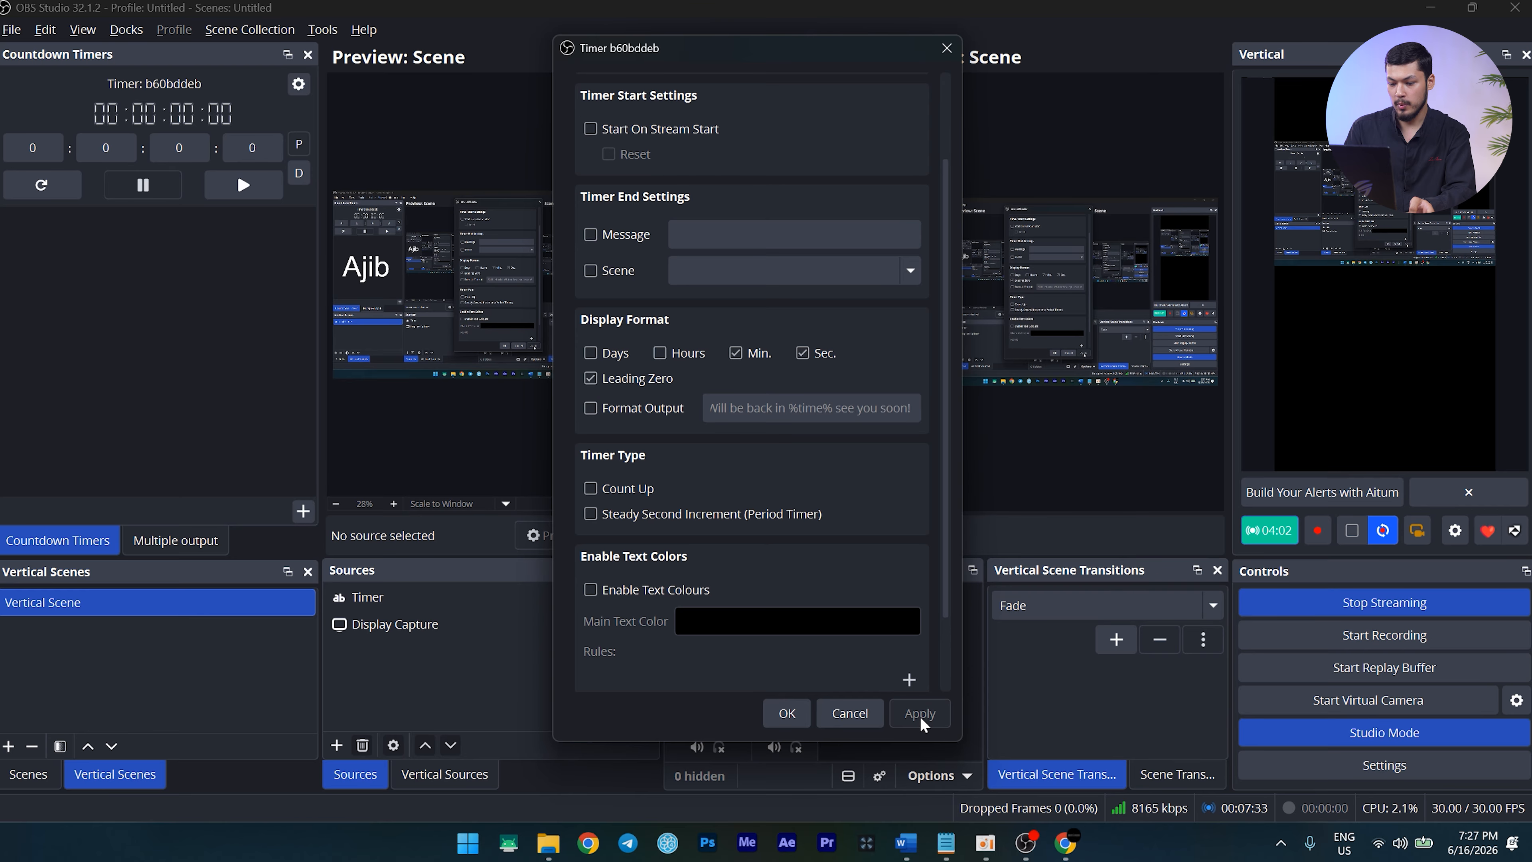
{"action": "left_click", "coordinate": [786, 713]}
Start a 2-minute countdown in the linked text source and transition the preview scene to the program output
{"action": "left_click", "coordinate": [182, 150]}
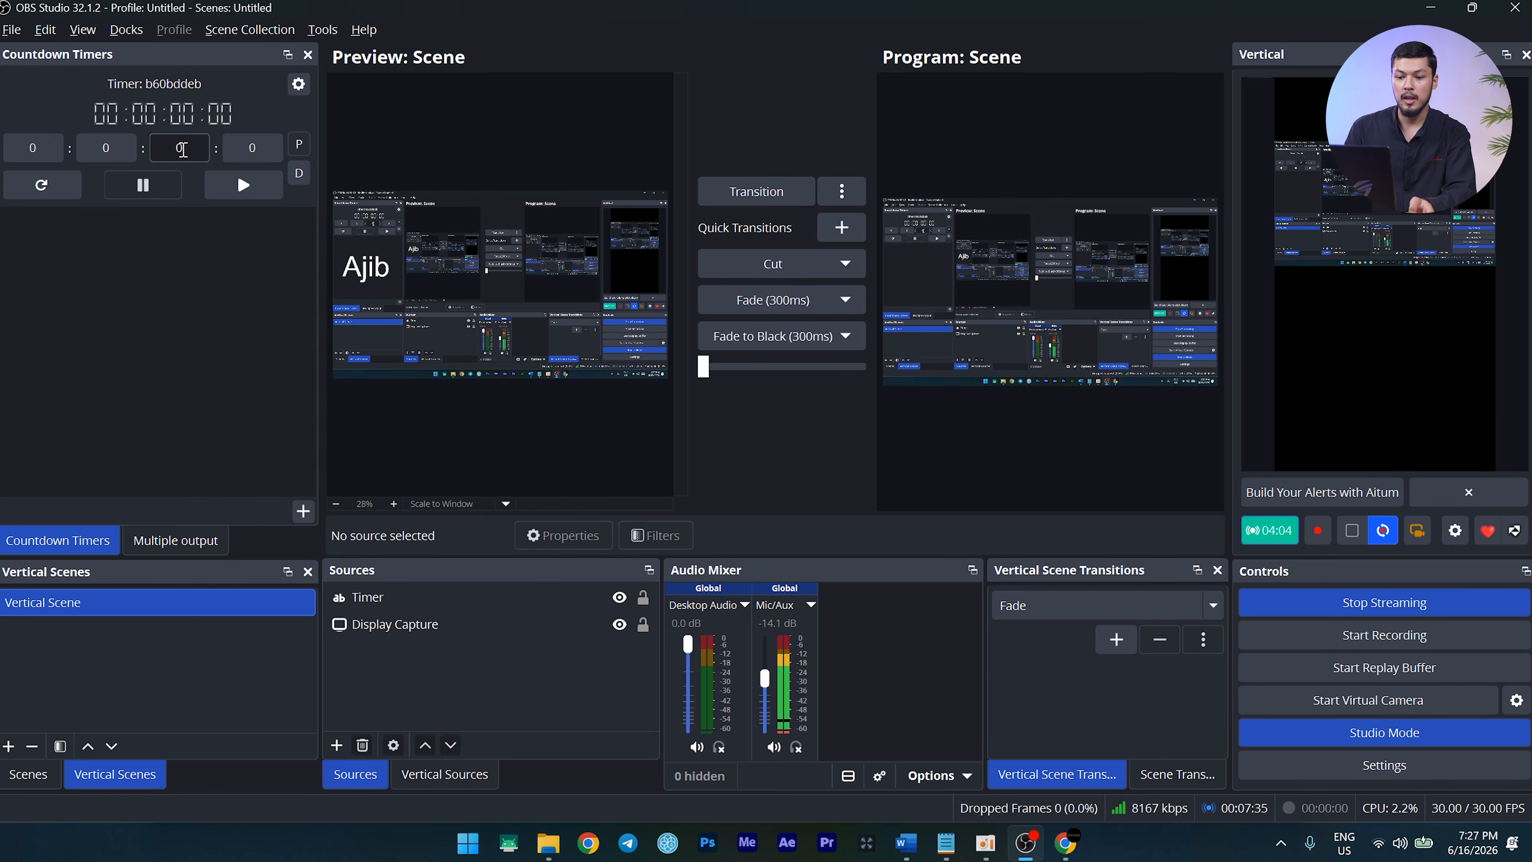
{"action": "double_click", "coordinate": [182, 147]}
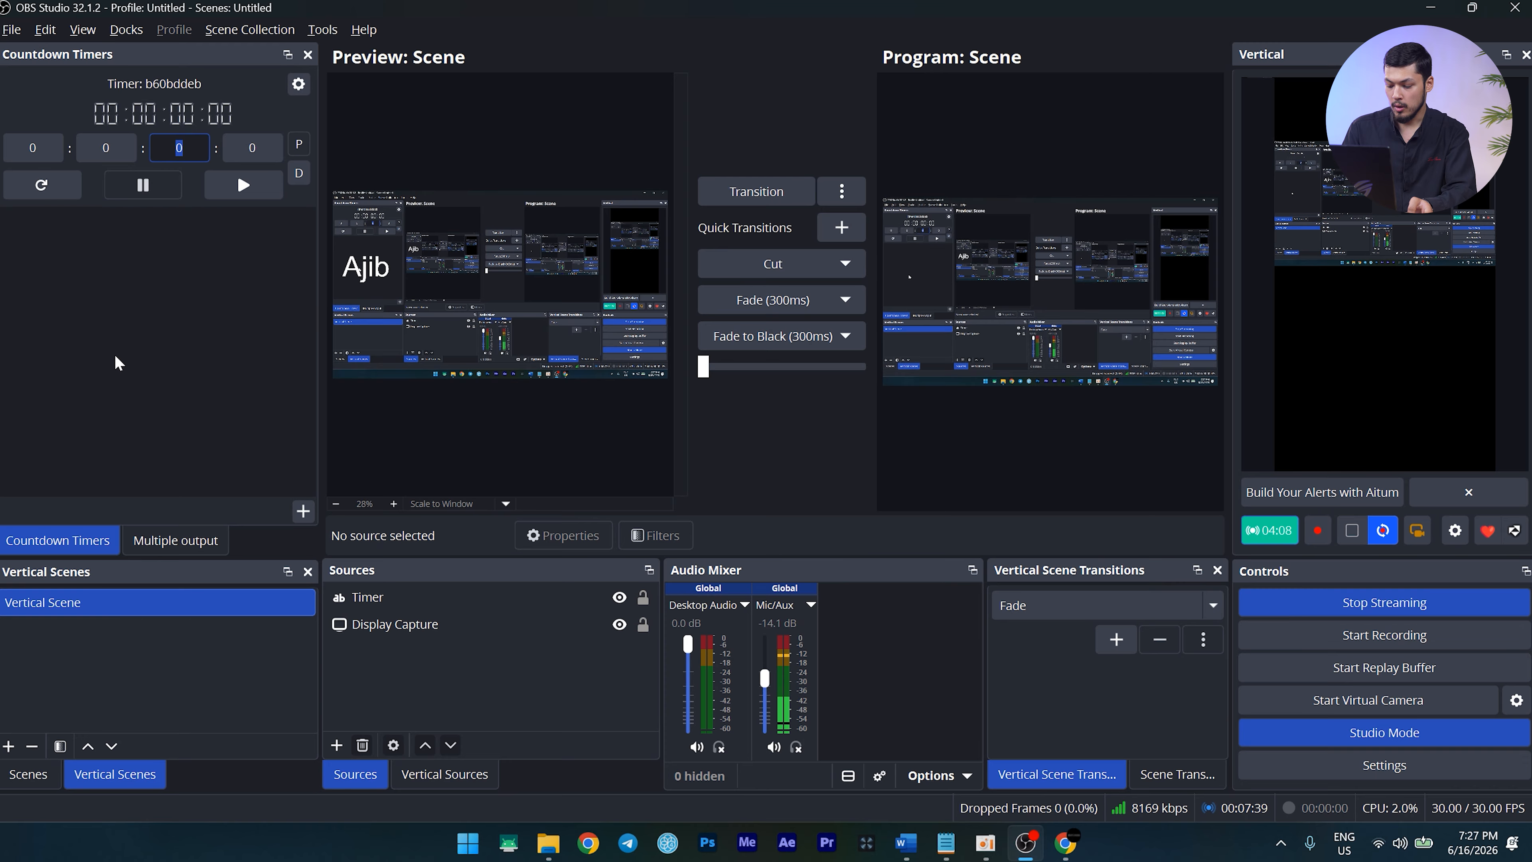
{"action": "type", "text": "2"}
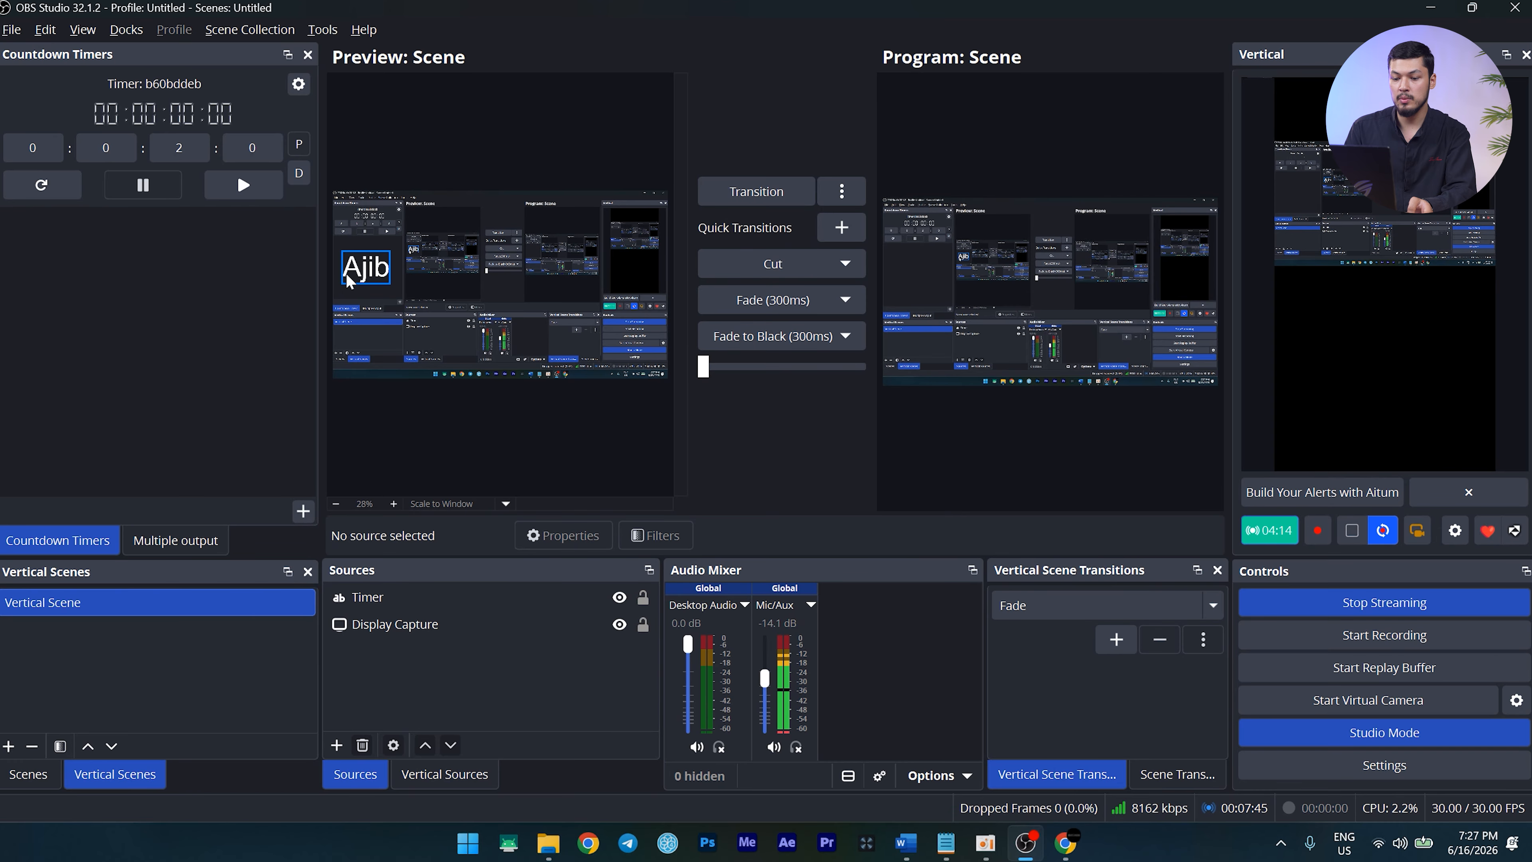
{"action": "left_click", "coordinate": [52, 185]}
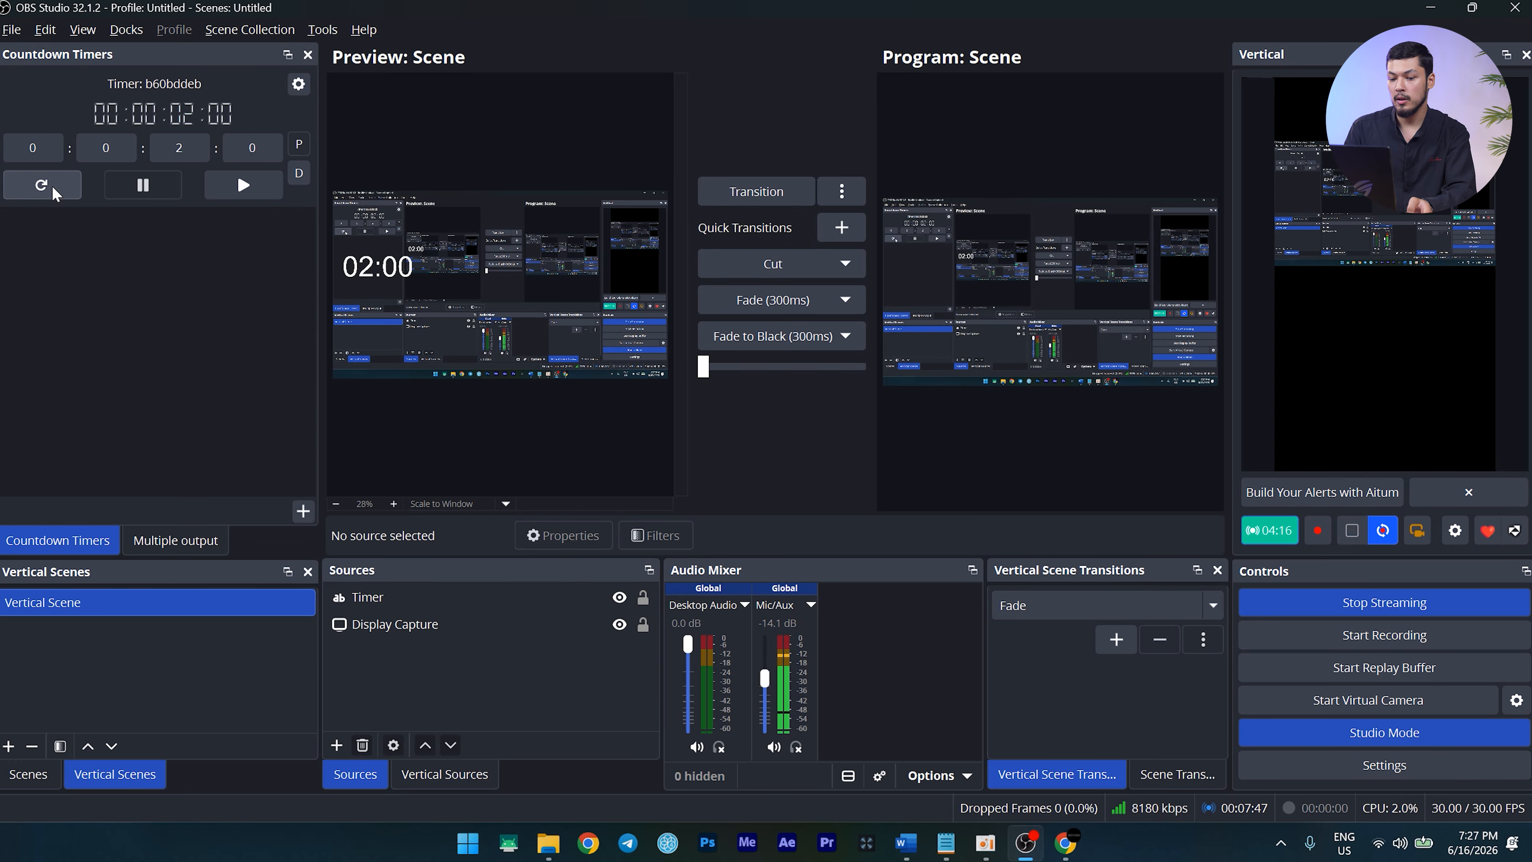
{"action": "left_click", "coordinate": [247, 181]}
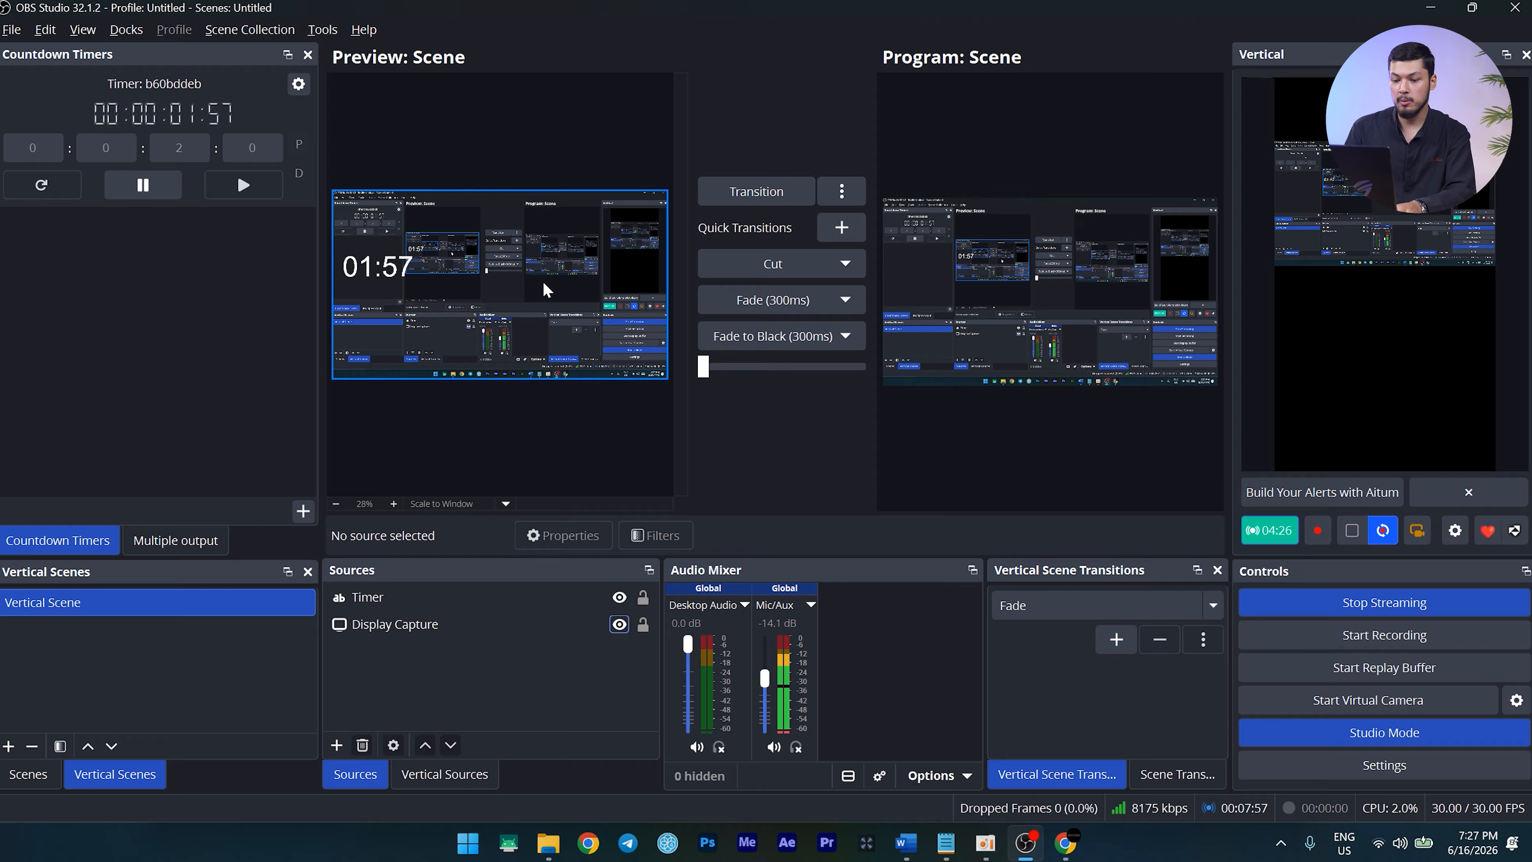
{"action": "left_click", "coordinate": [758, 199]}
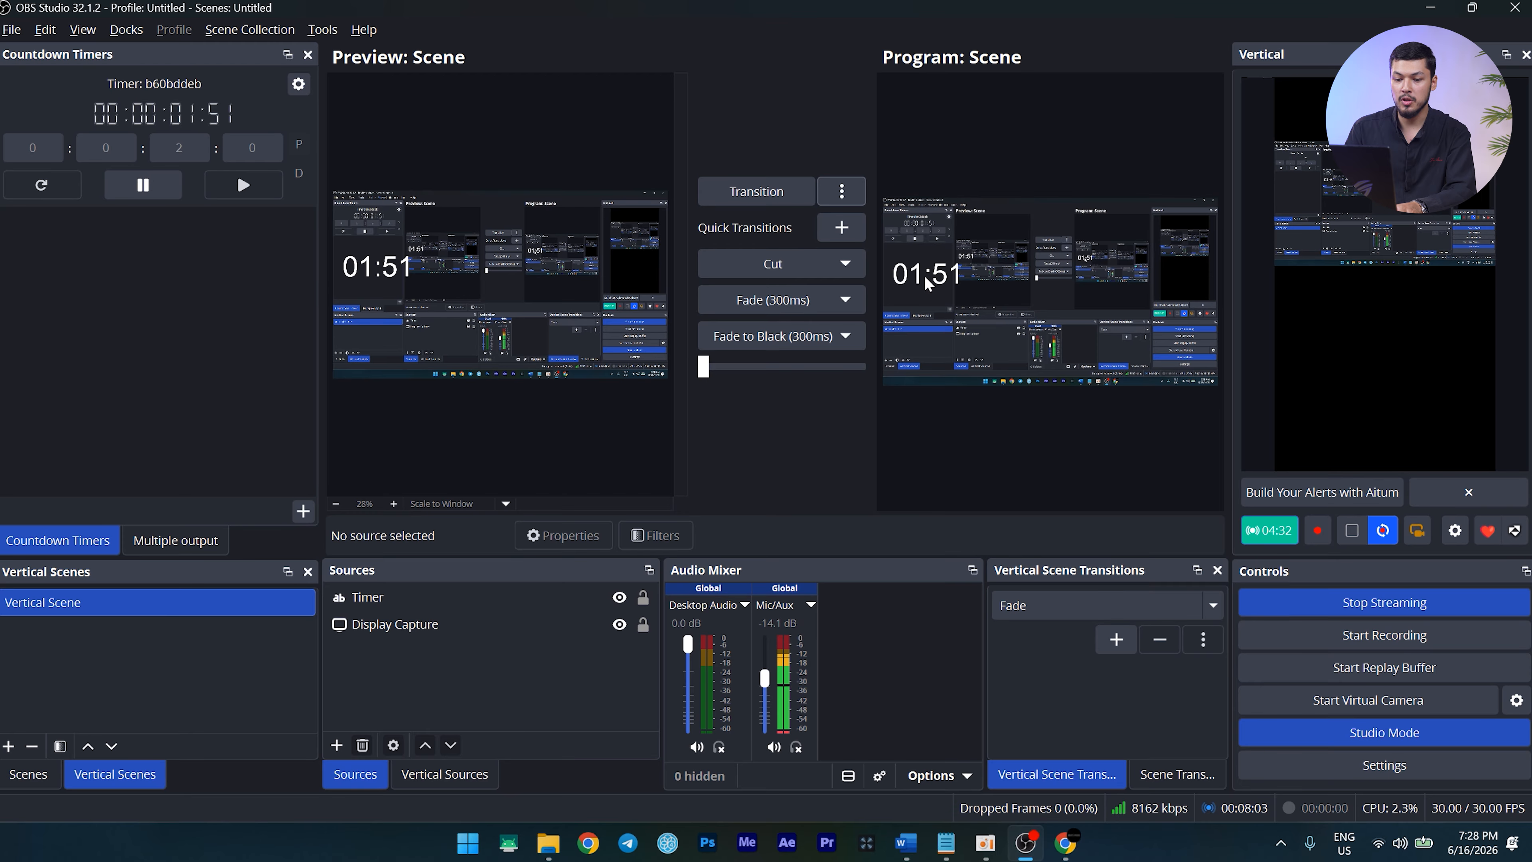
Check the countdown in the first YouTube live preview in Chrome at the live edge, and return to OBS Studio
{"action": "key", "text": "alt+Tab"}
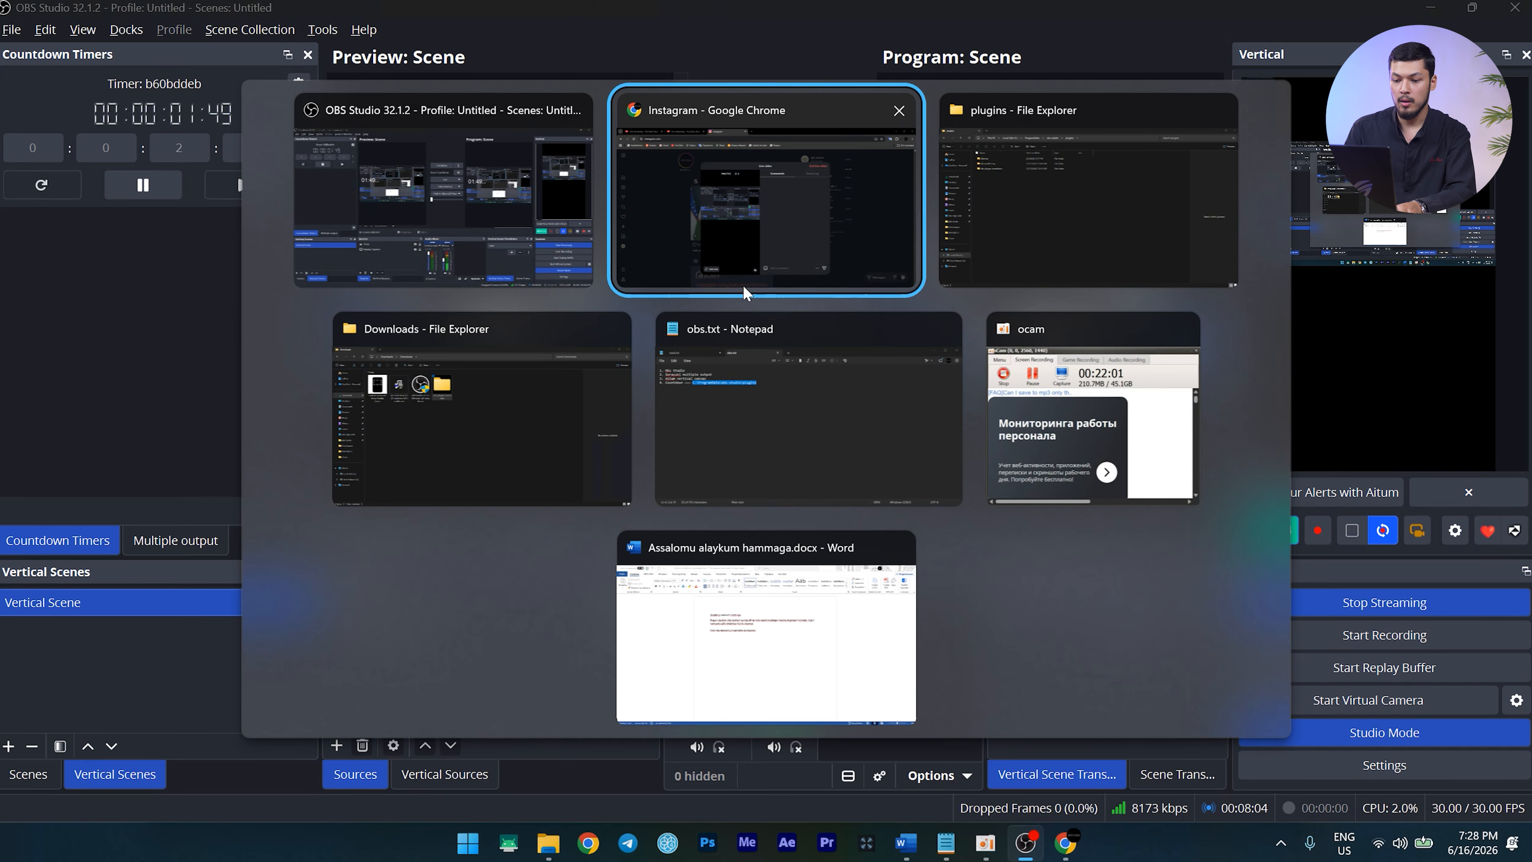
{"action": "left_click", "coordinate": [655, 217]}
{"action": "left_click", "coordinate": [317, 8]}
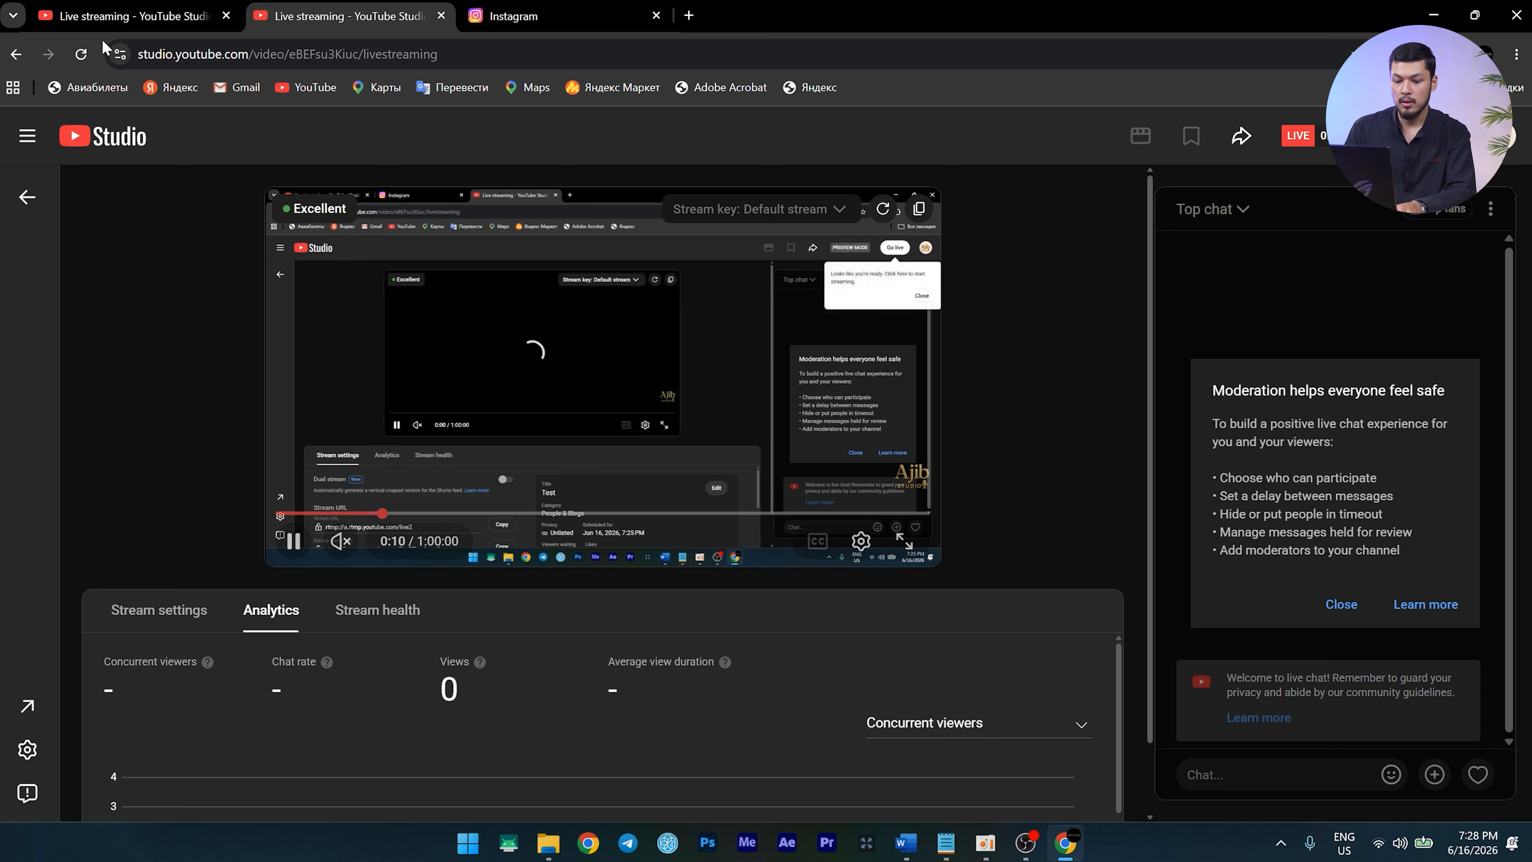
{"action": "left_click", "coordinate": [102, 16]}
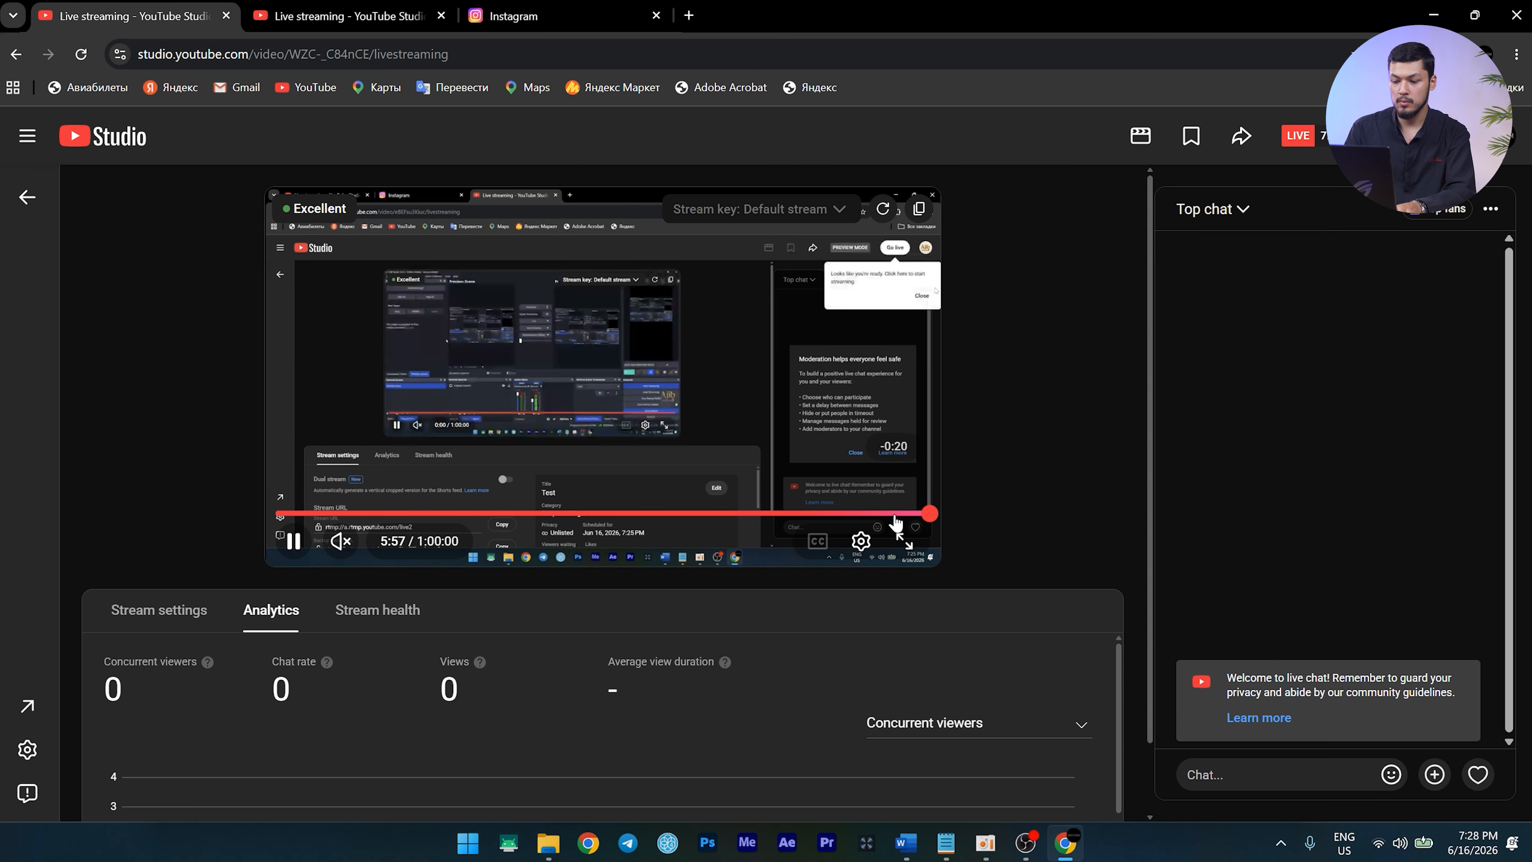
{"action": "left_click", "coordinate": [899, 517]}
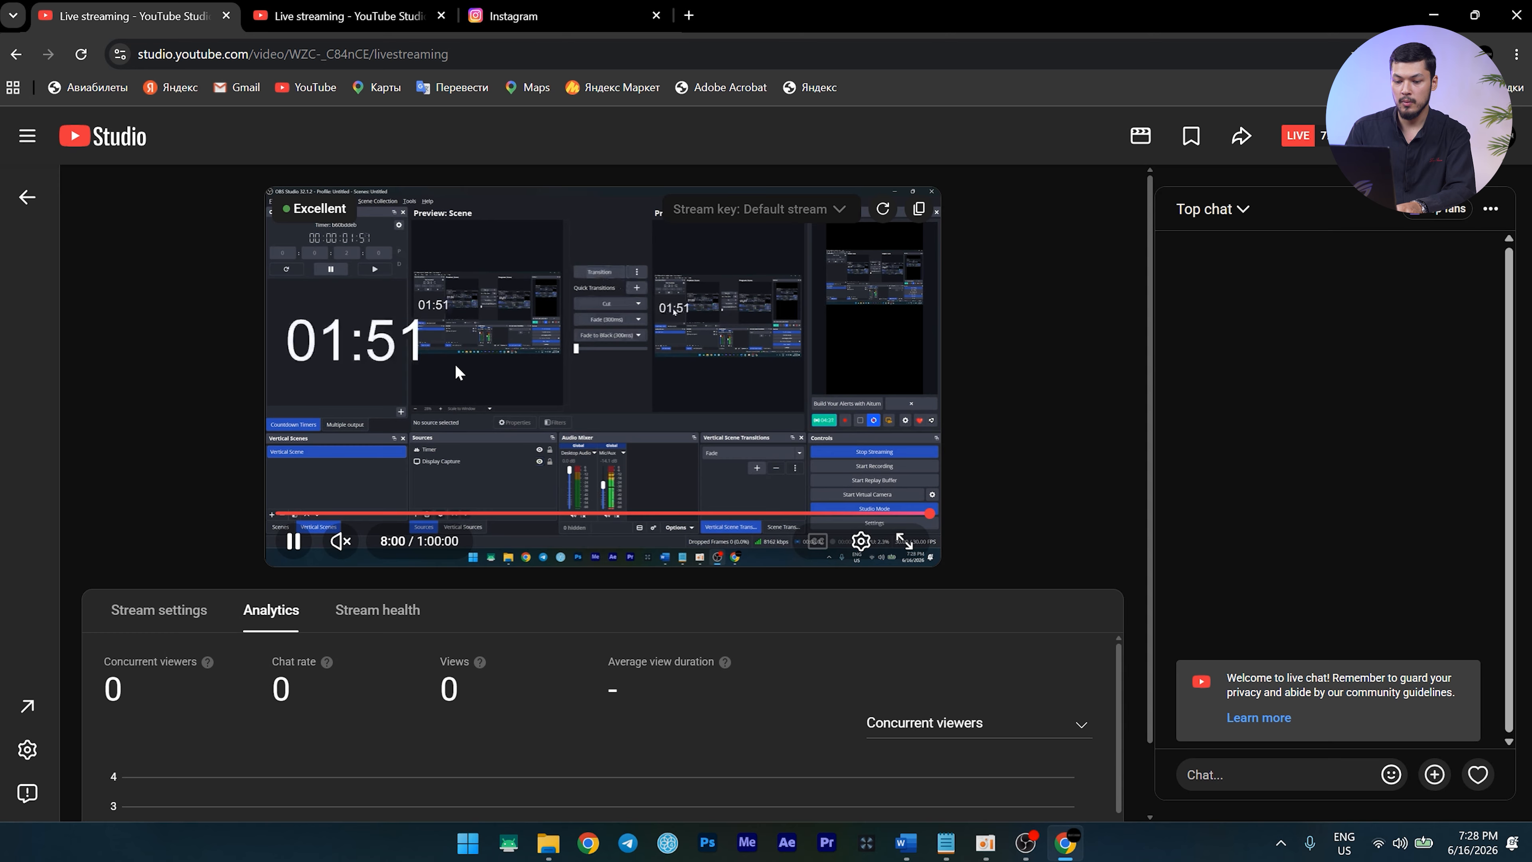
{"action": "key", "text": "alt+Tab"}
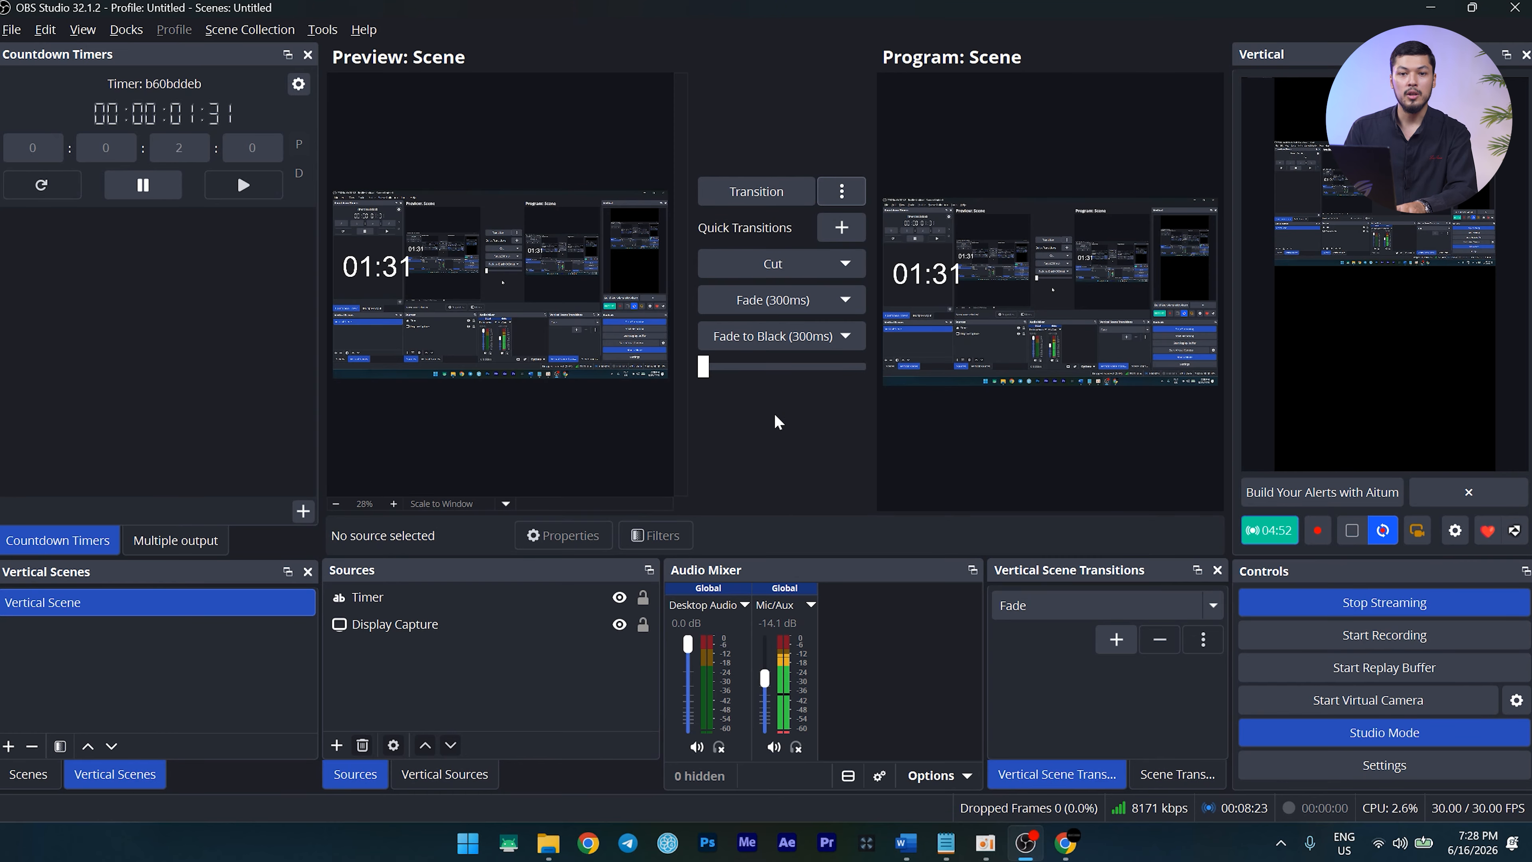